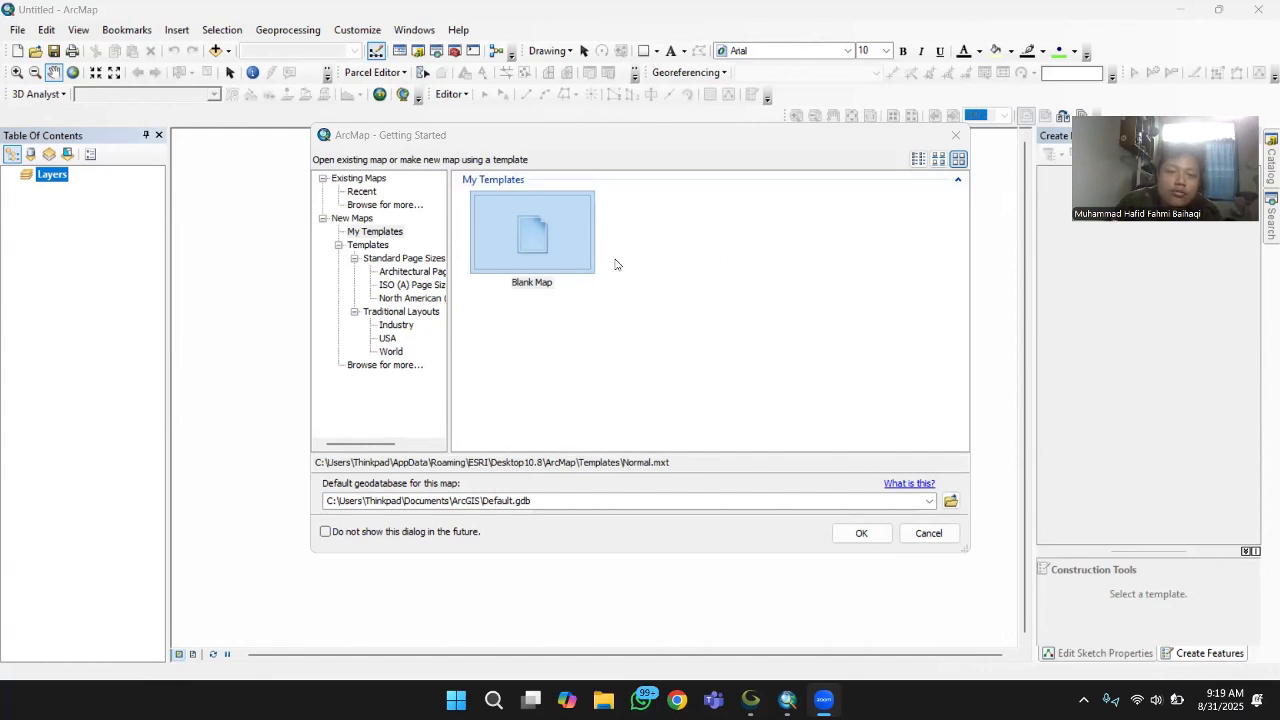
- Create a new blank map from the My Templates collection
left_click(366, 218)
left_click(378, 232)
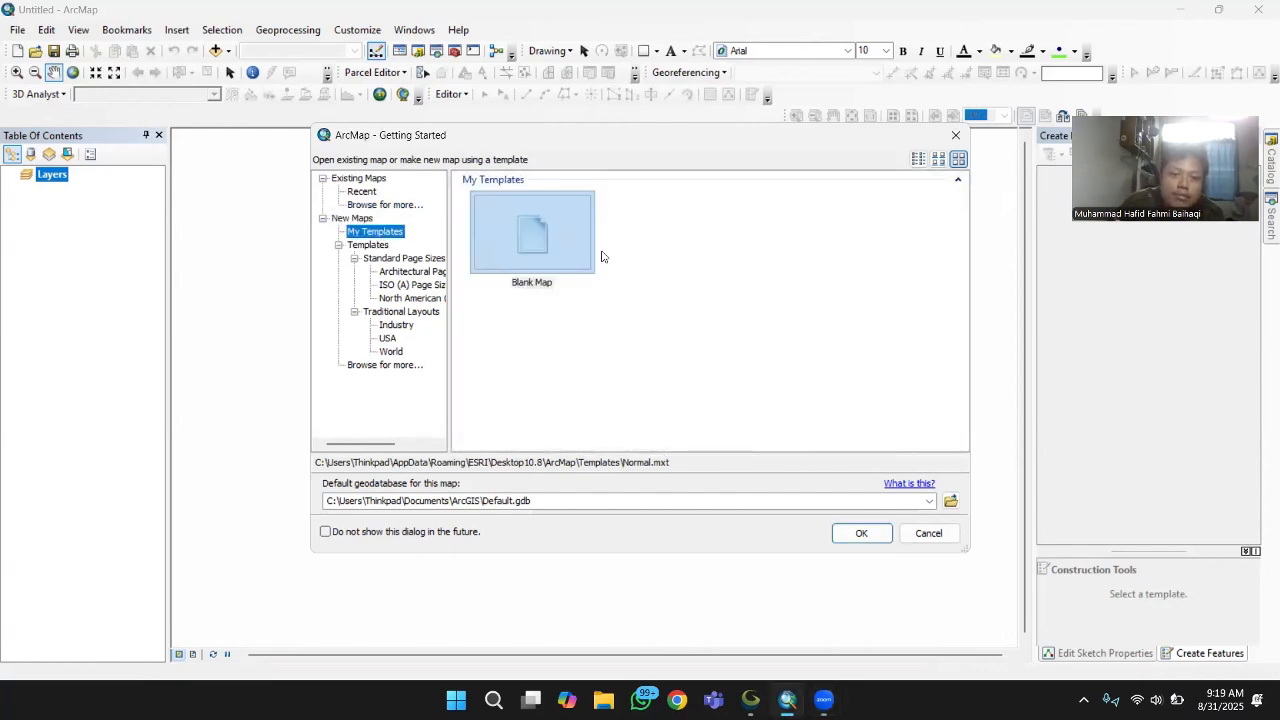
left_click(582, 227)
left_click(859, 533)
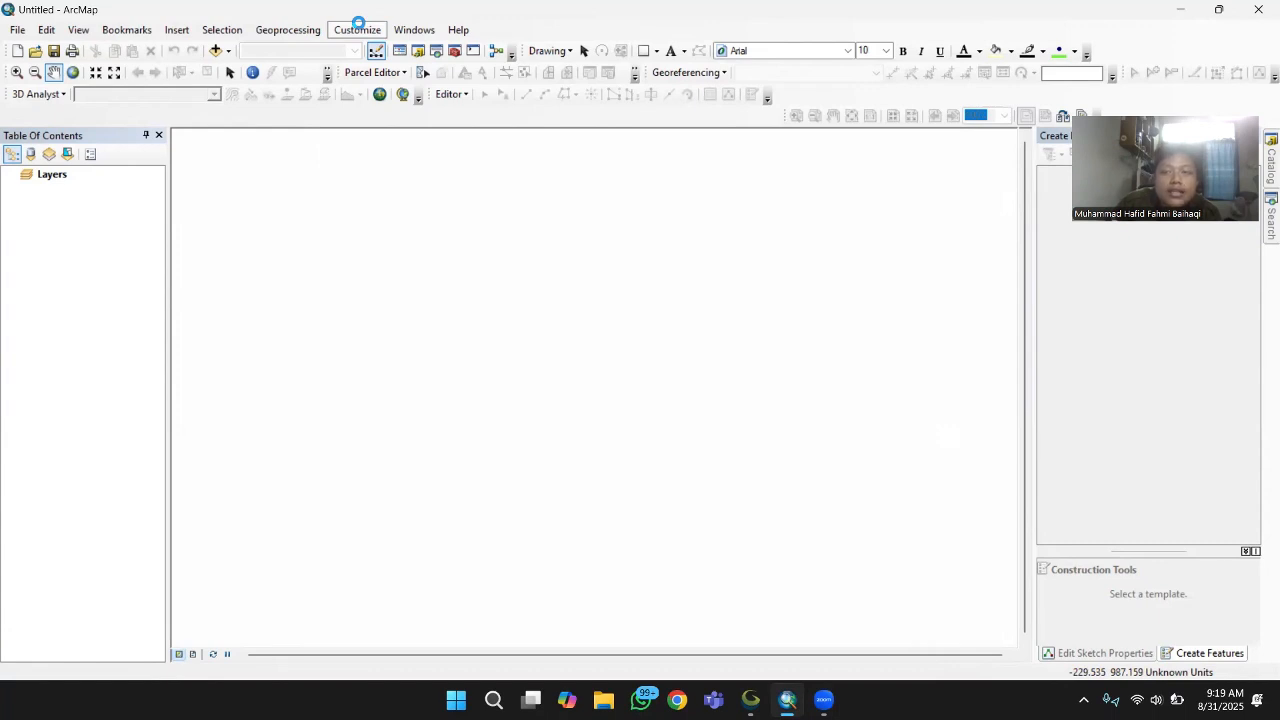
left_click(358, 29)
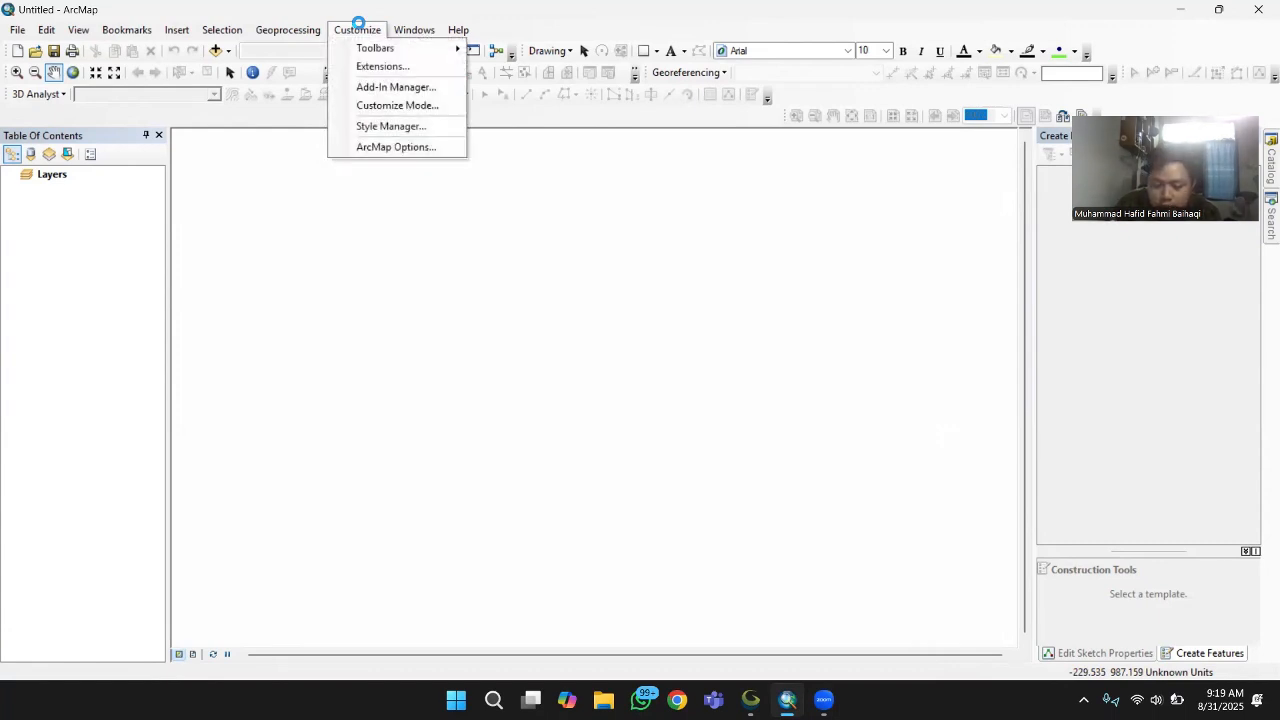
mouse_move(376, 48)
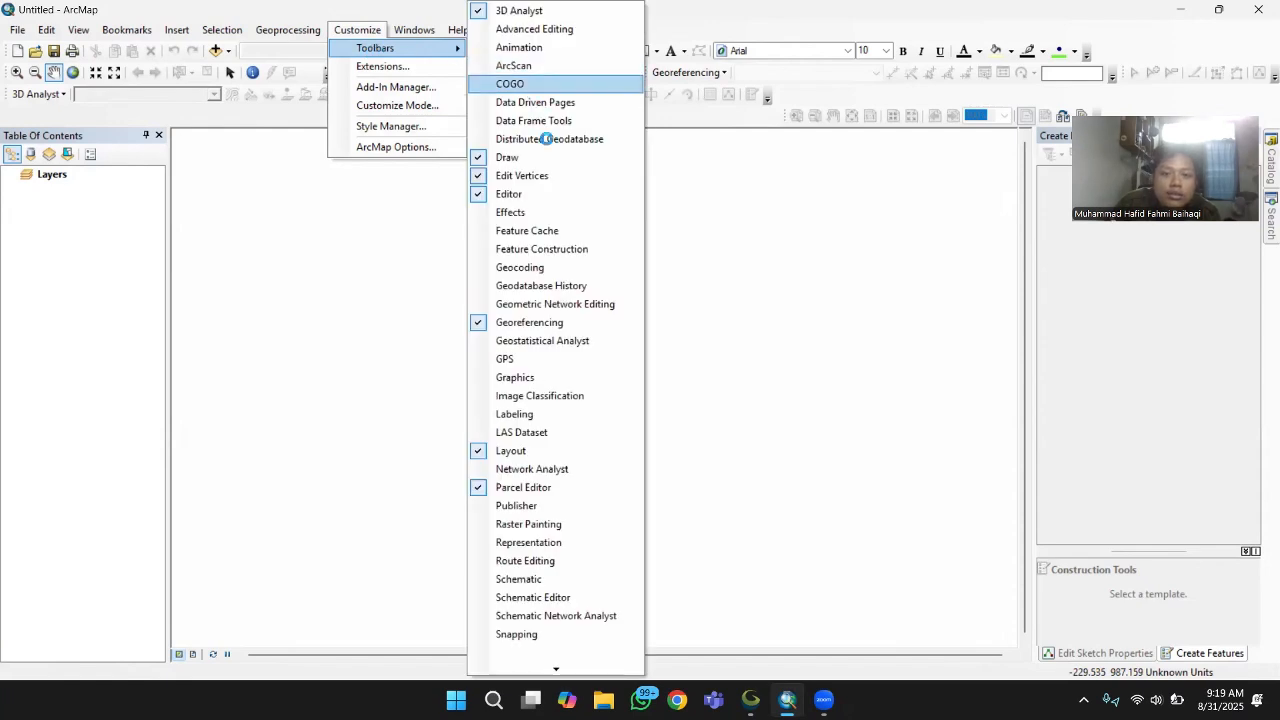
mouse_move(555, 669)
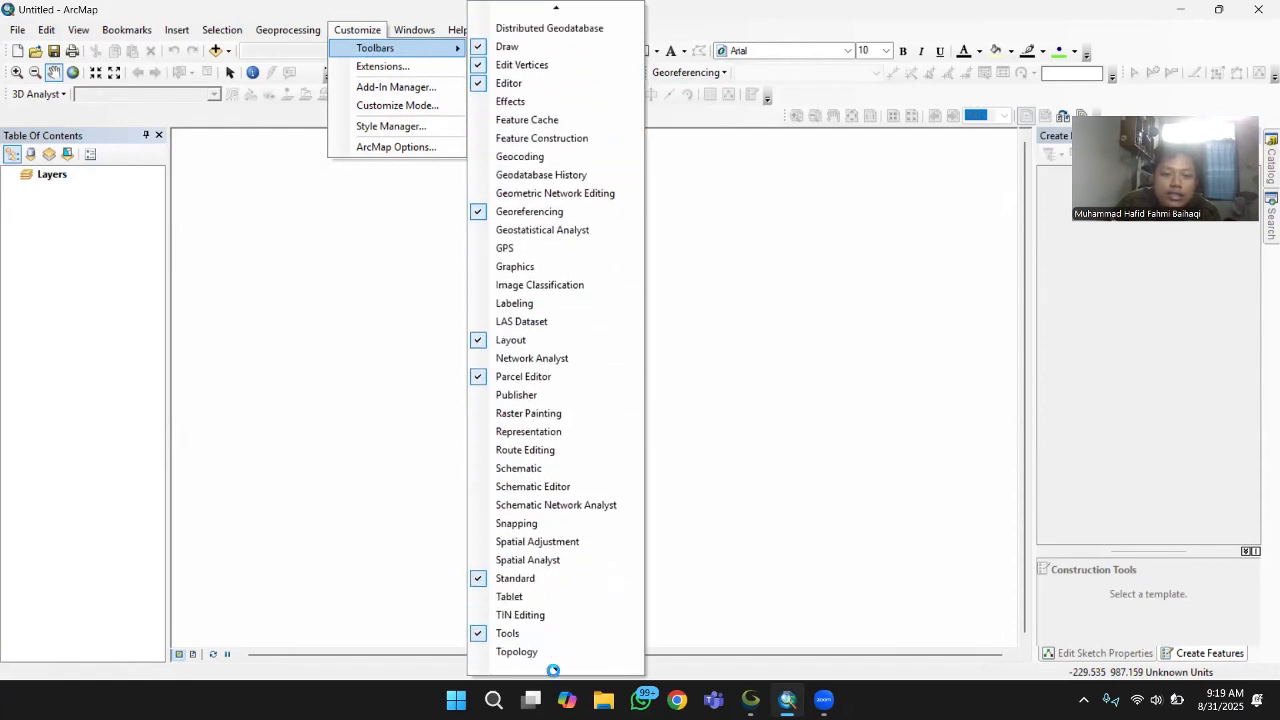
left_click(144, 310)
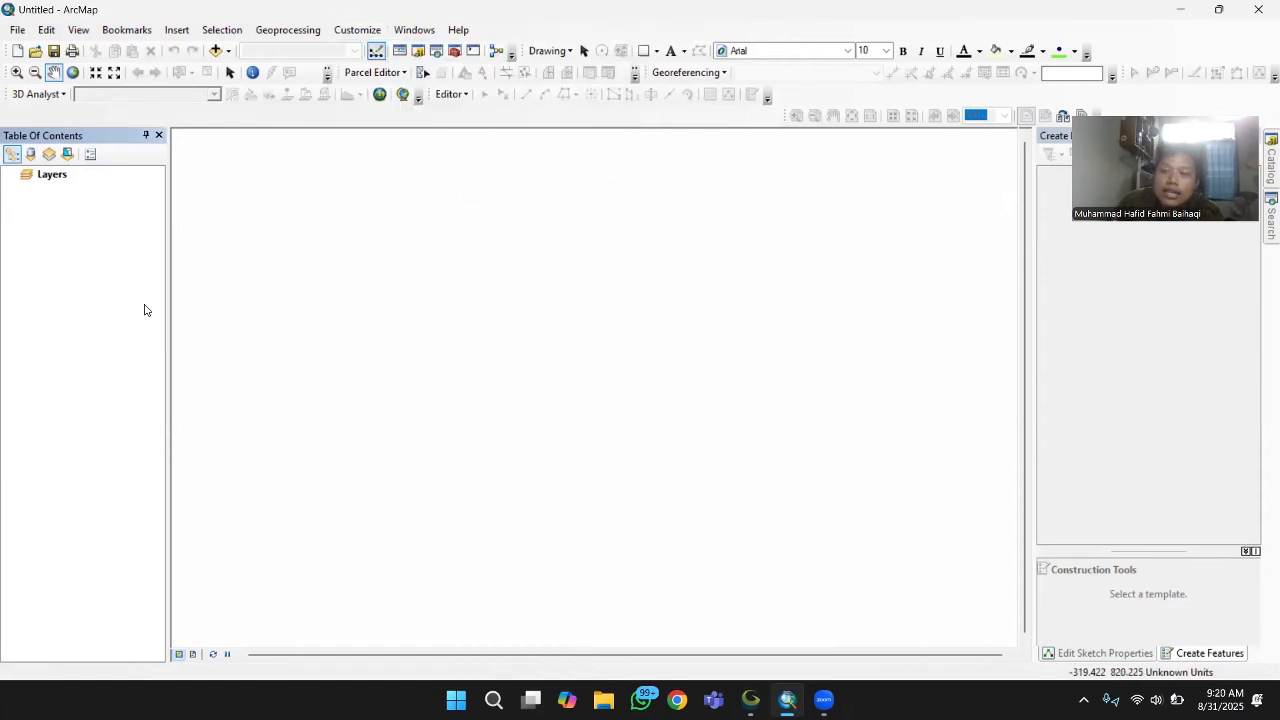
- Set the Layers data frame's coordinate system to the favorite WGS 1984 UTM Zone 49S
right_click(58, 178)
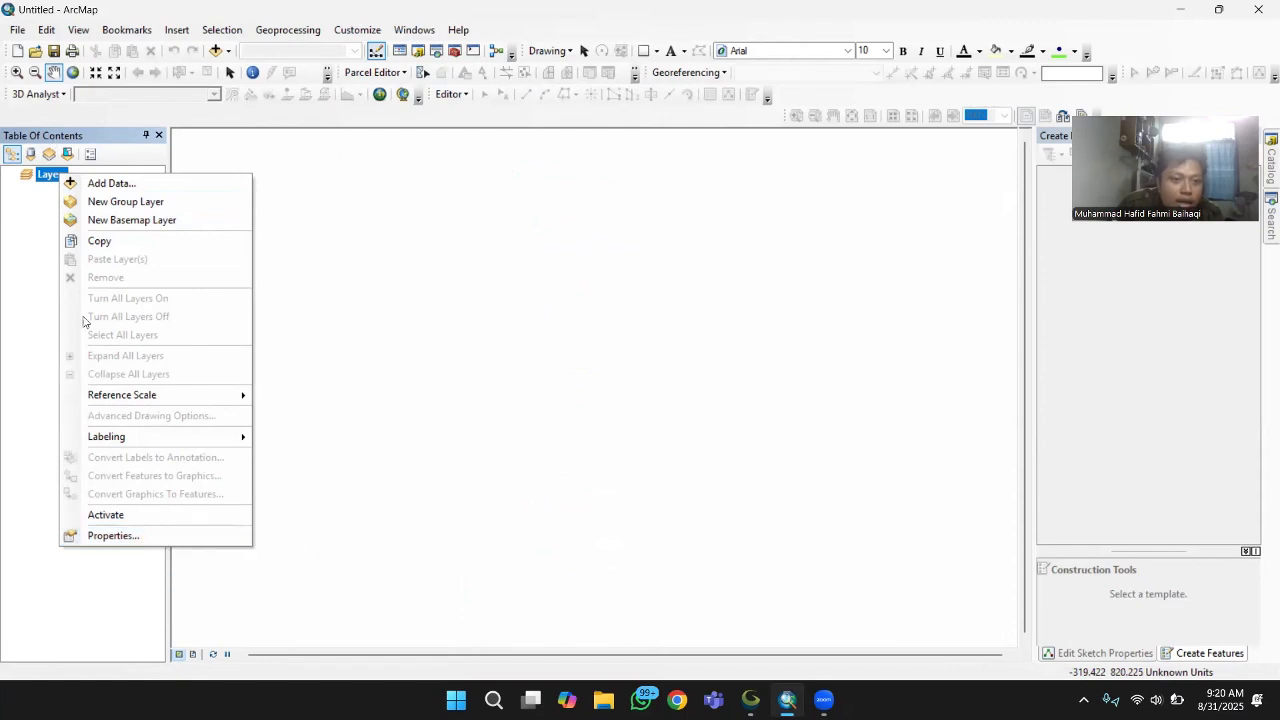
left_click(137, 535)
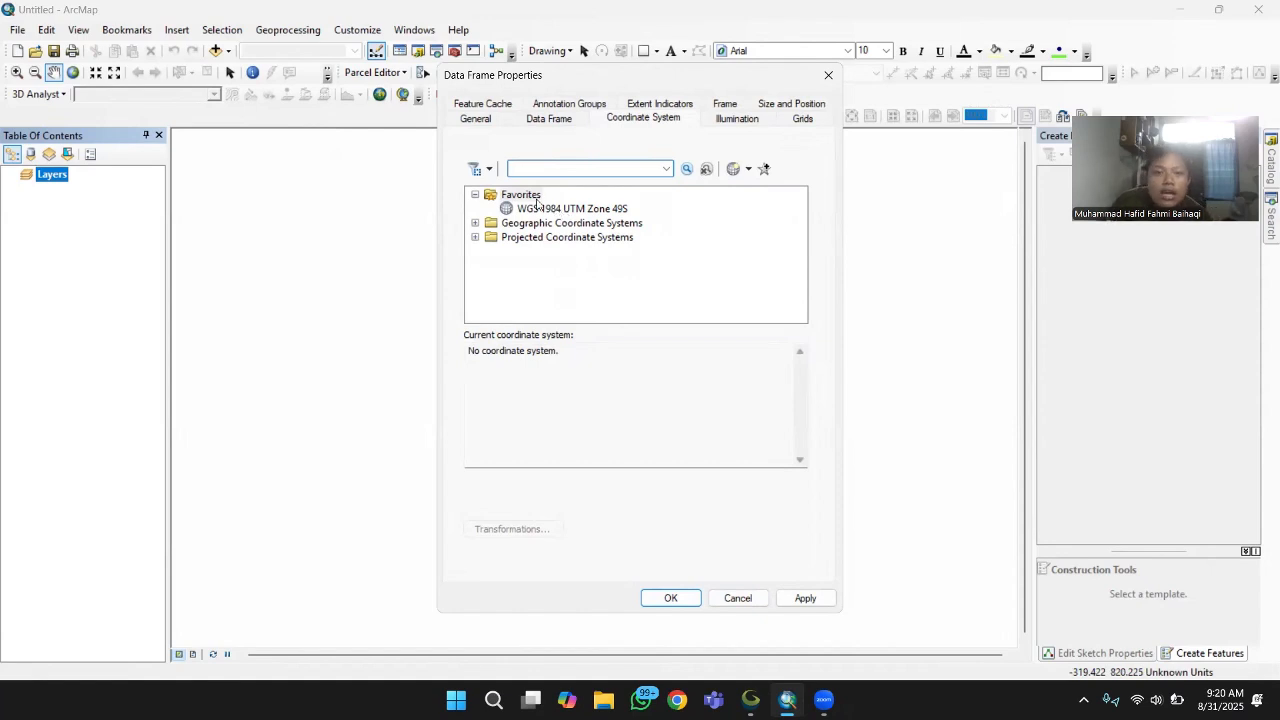
left_click(593, 210)
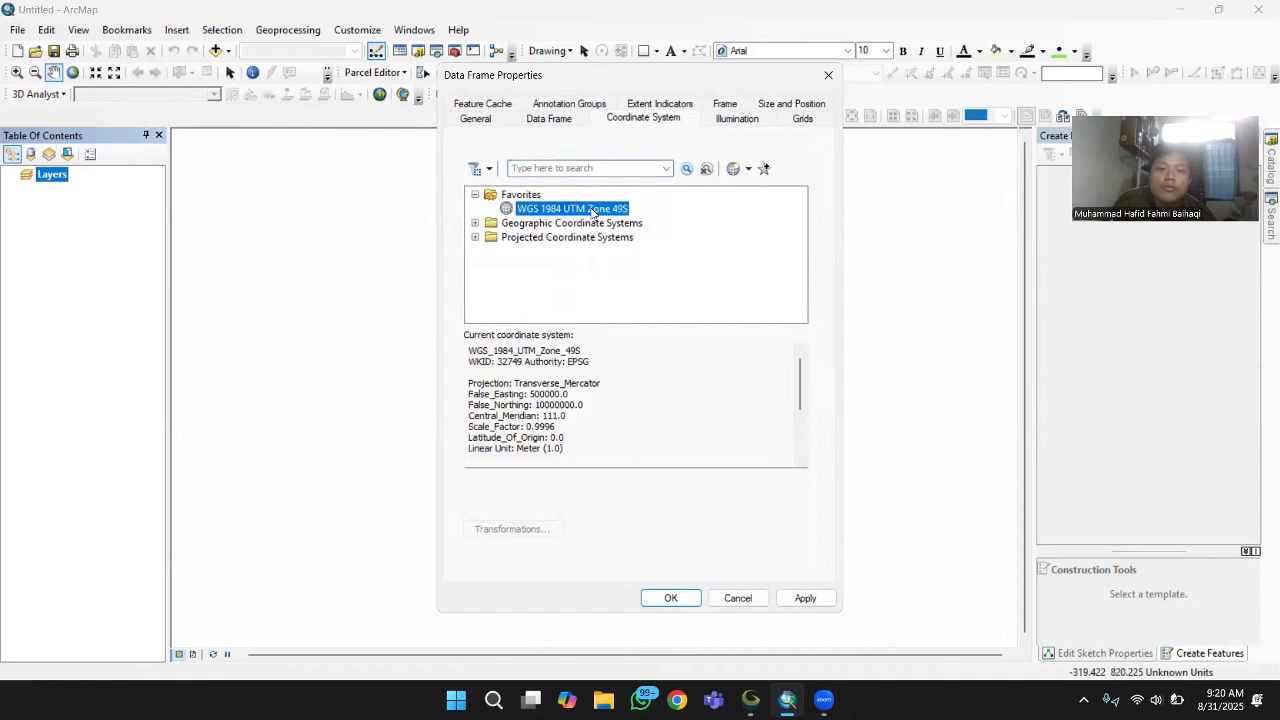
left_click(803, 598)
left_click(671, 598)
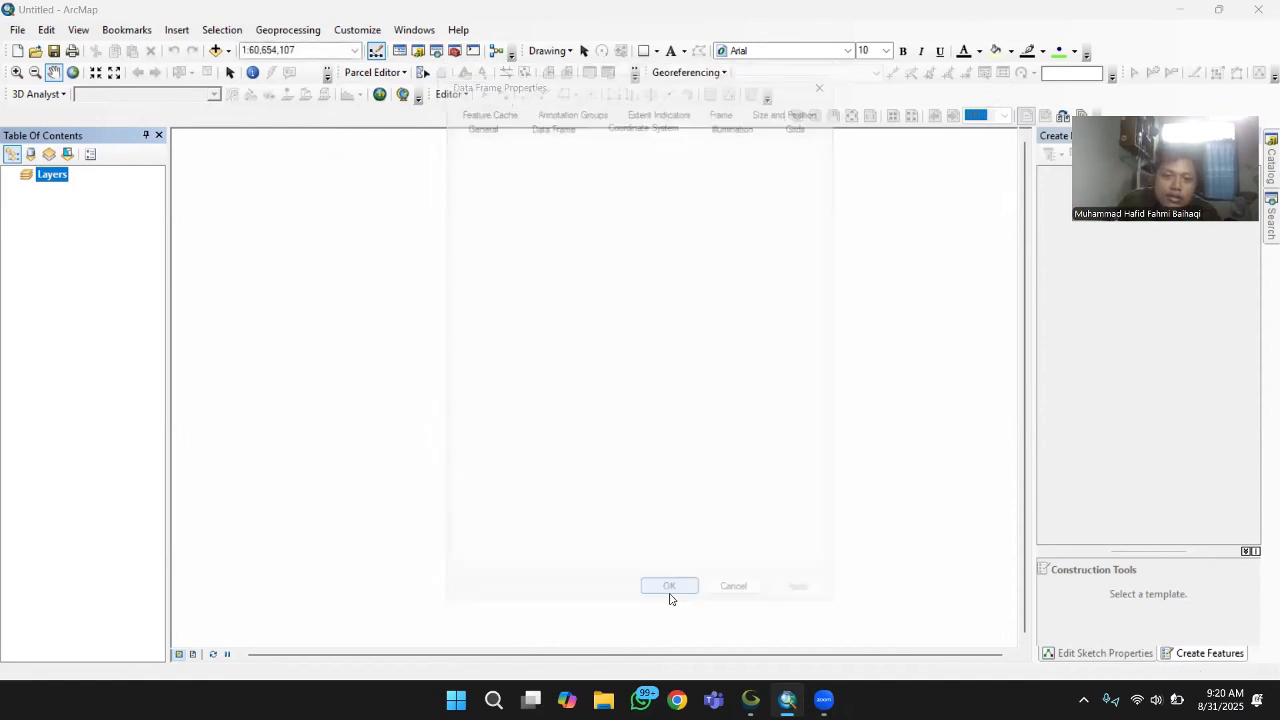
- Add the raster peta kota solo.jpg from the Acara 2 folder to the Layers data frame, accepting its missing spatial reference
right_click(53, 178)
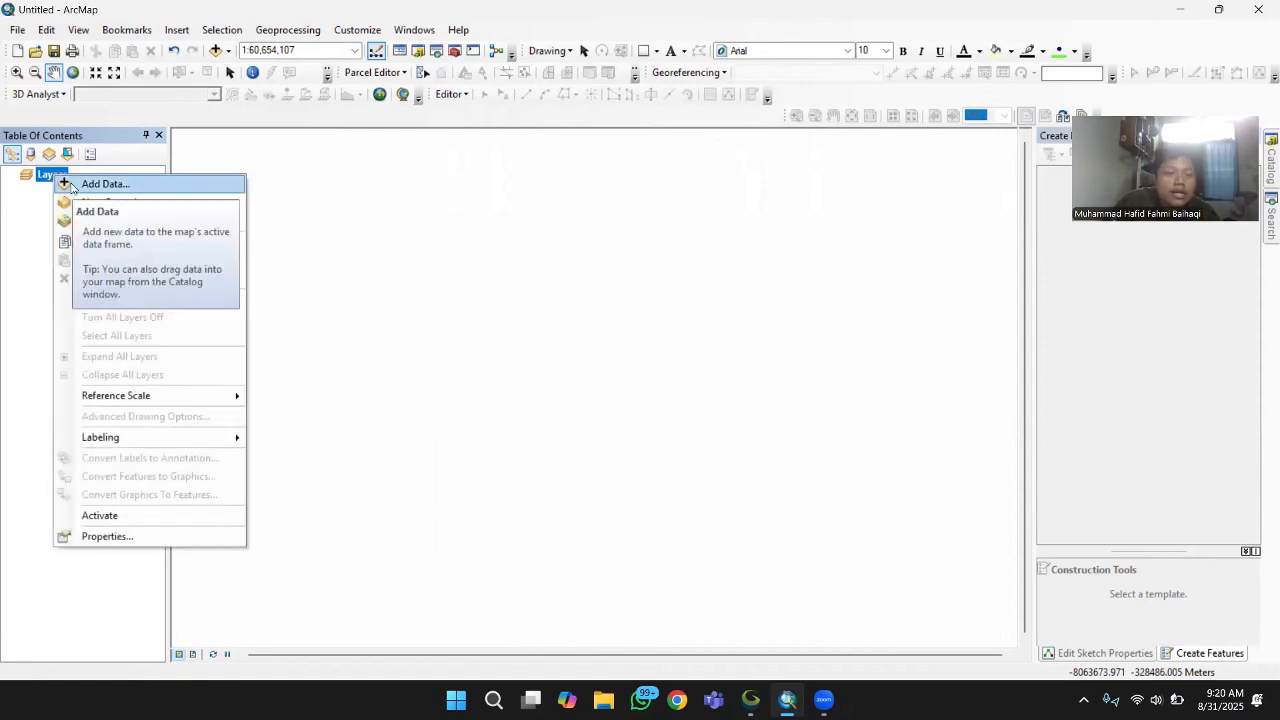
left_click(71, 185)
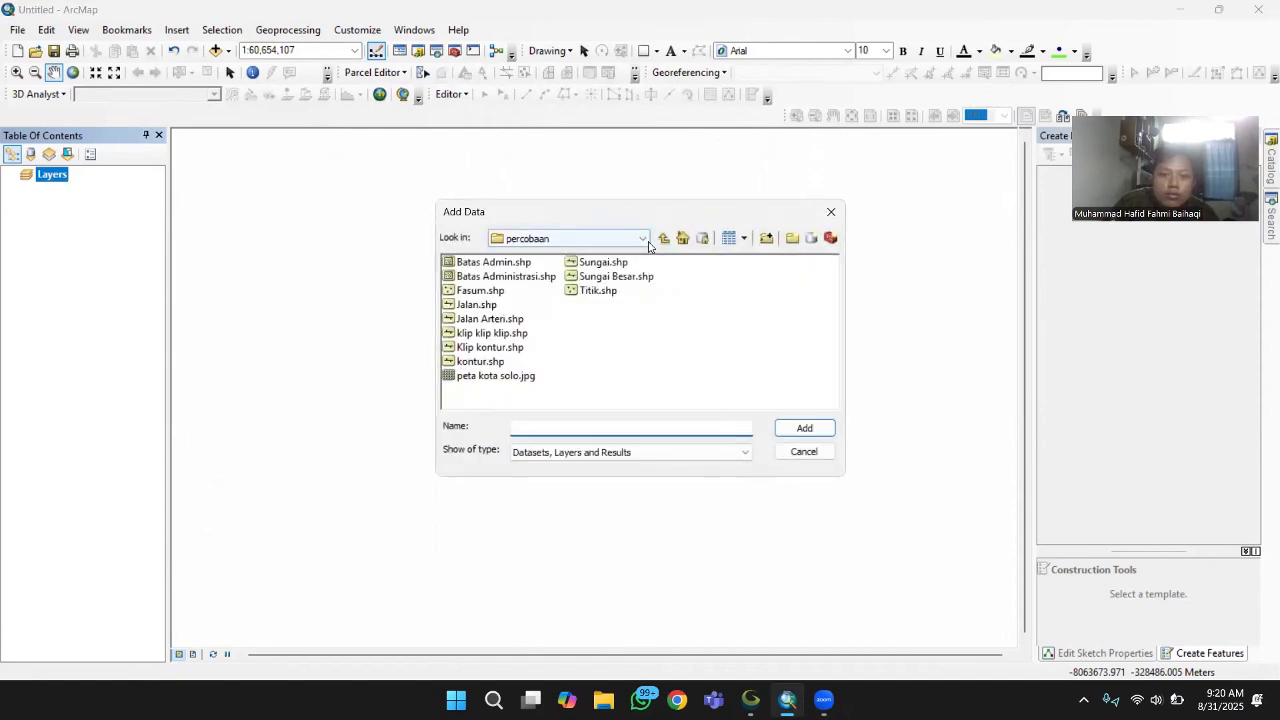
left_click(663, 238)
left_click(522, 295)
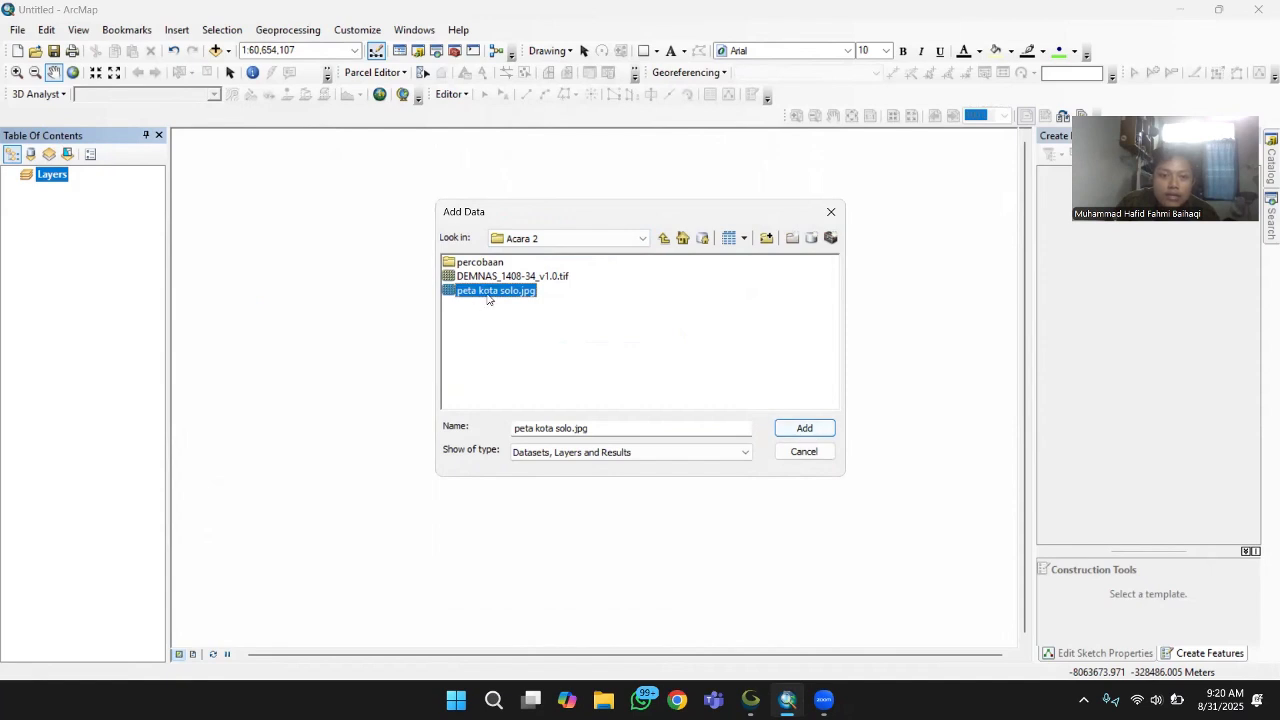
left_click(788, 426)
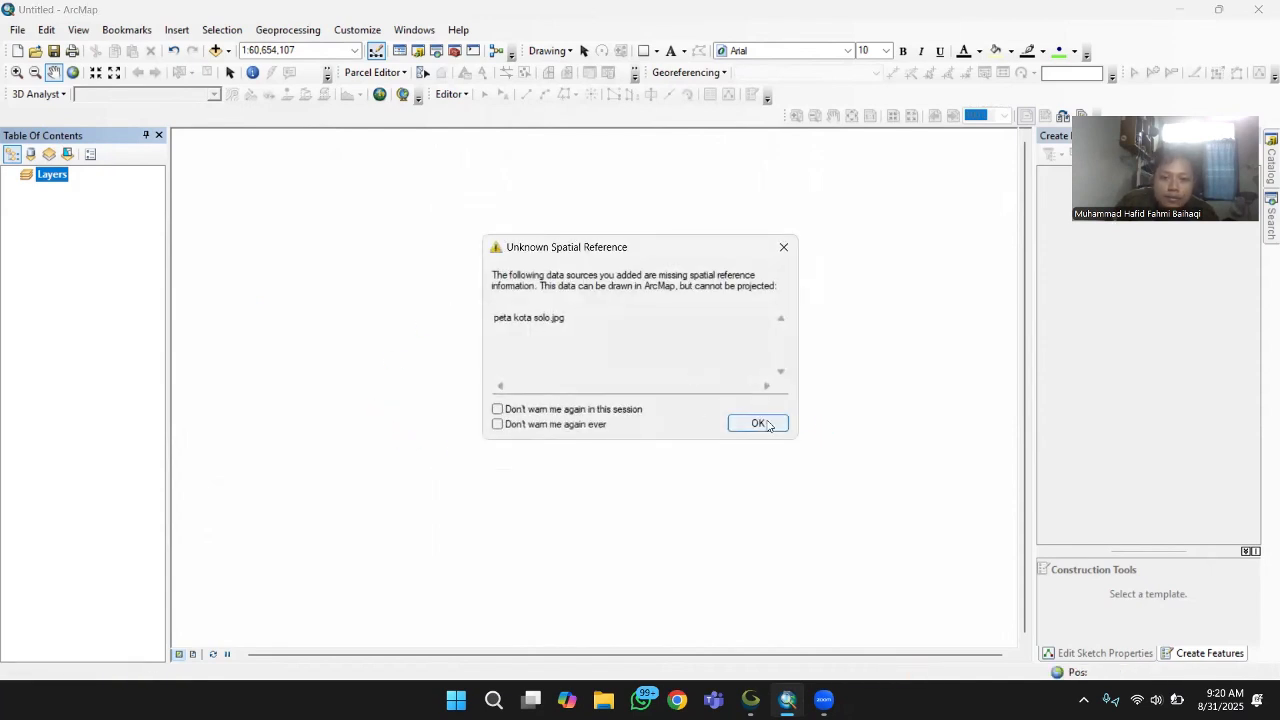
left_click(768, 425)
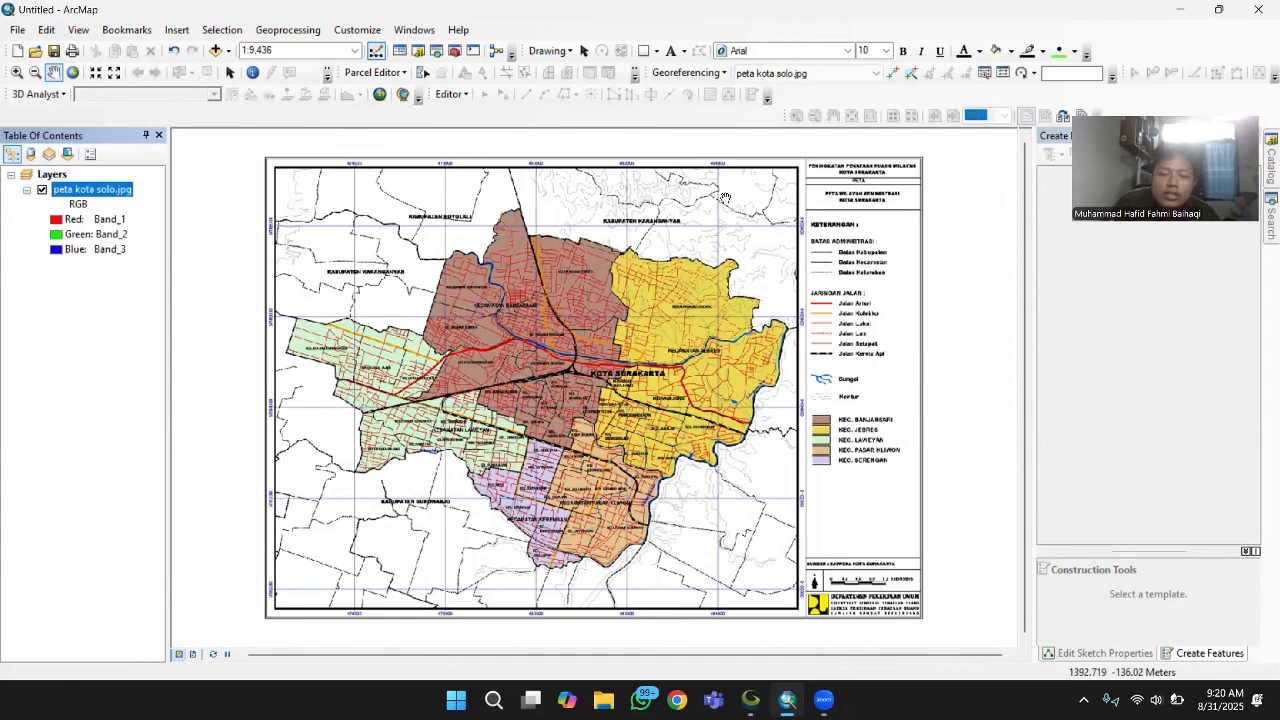
- Add a georeferencing control point at the map's upper-left grid intersection with coordinates X 476000 and Y 9168000
left_click(896, 75)
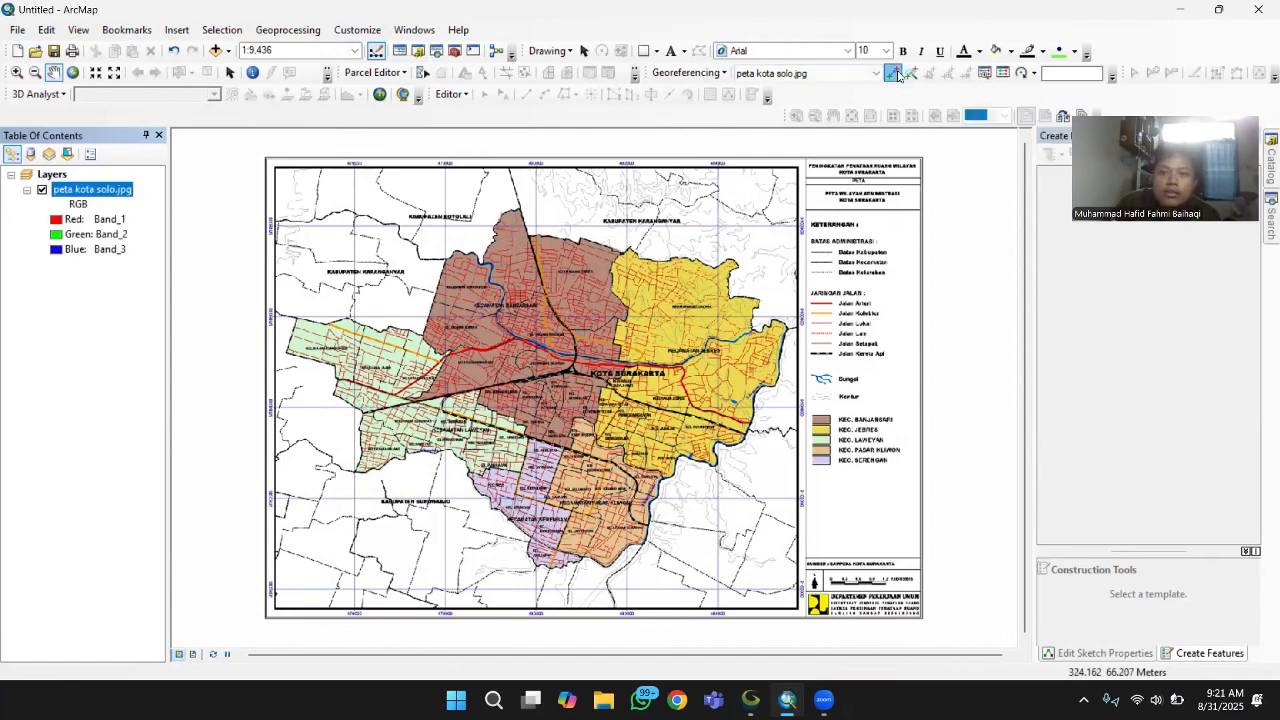
left_click(331, 231)
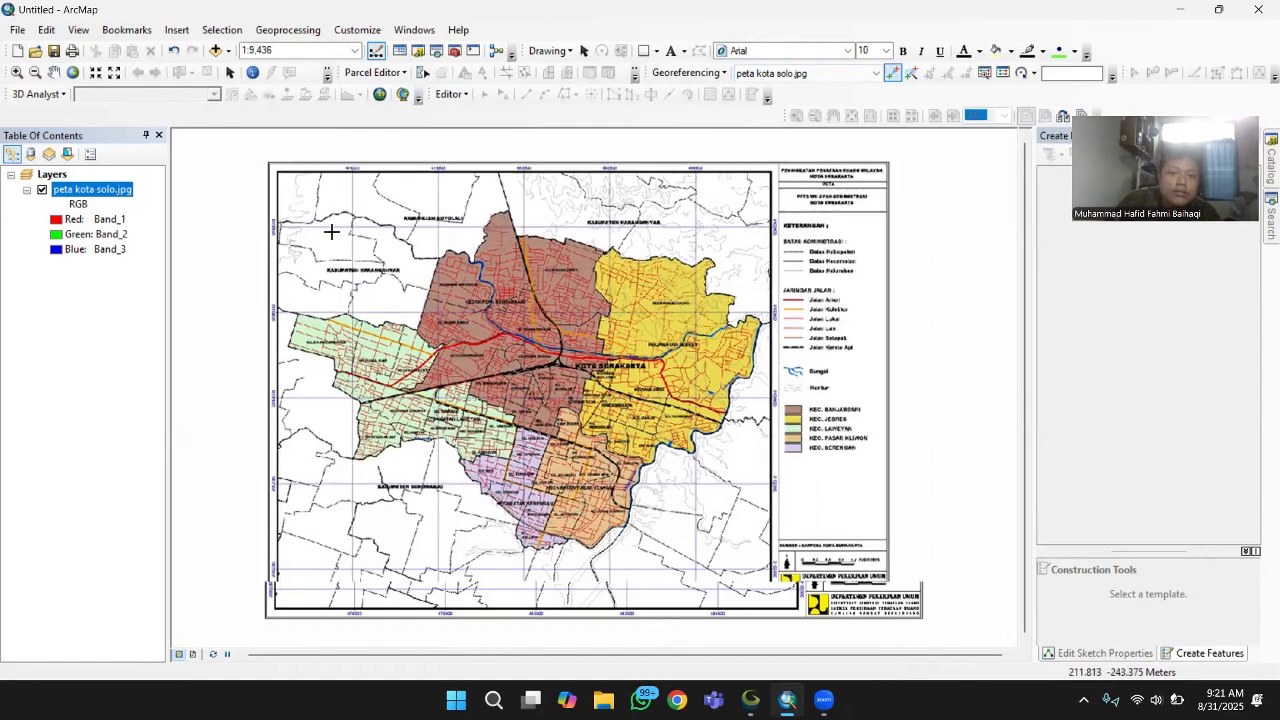
scroll(335, 229, "up", 1)
scroll(330, 215, "up", 2)
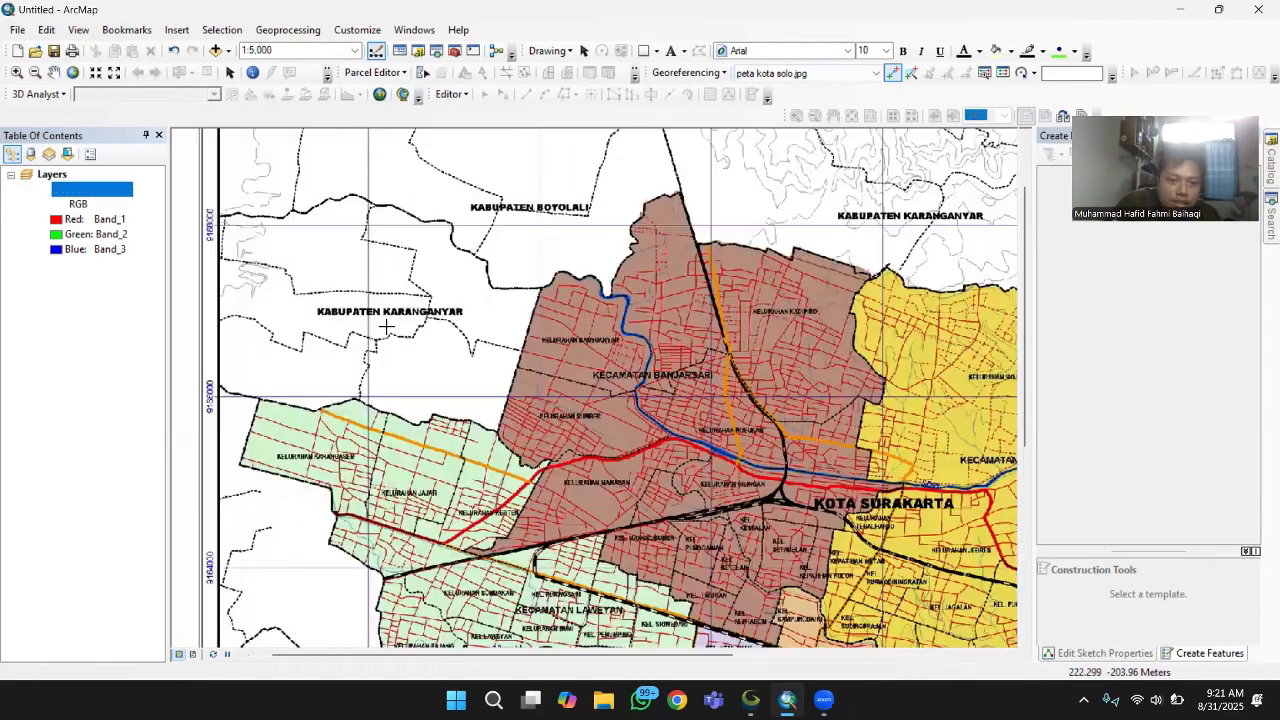
scroll(417, 366, "up", 1)
scroll(694, 514, "up", 2)
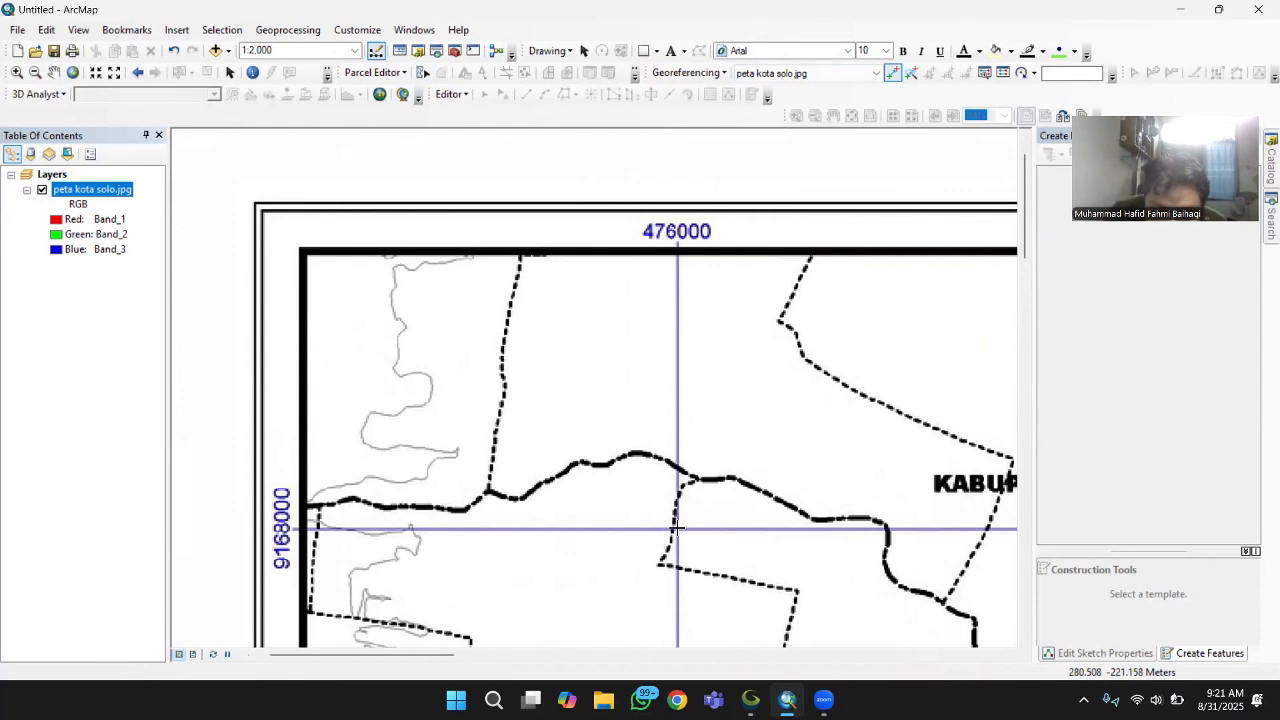
left_click(676, 527)
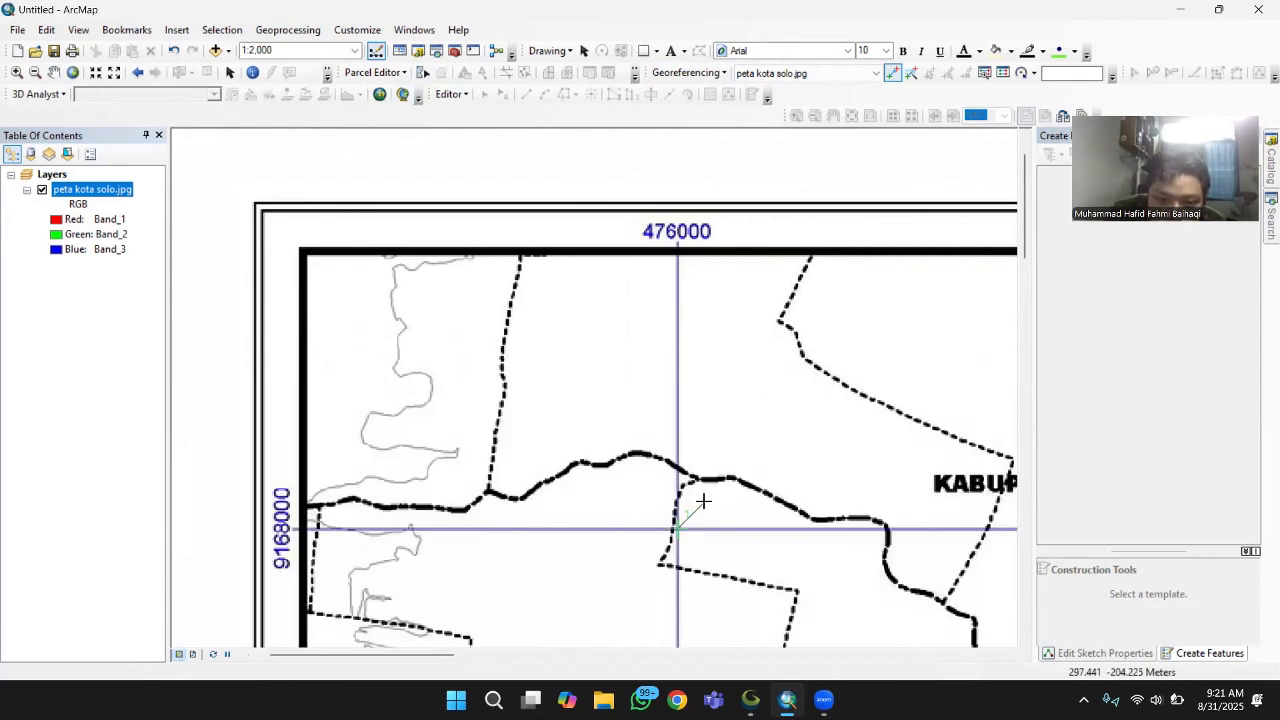
right_click(705, 507)
left_click(745, 512)
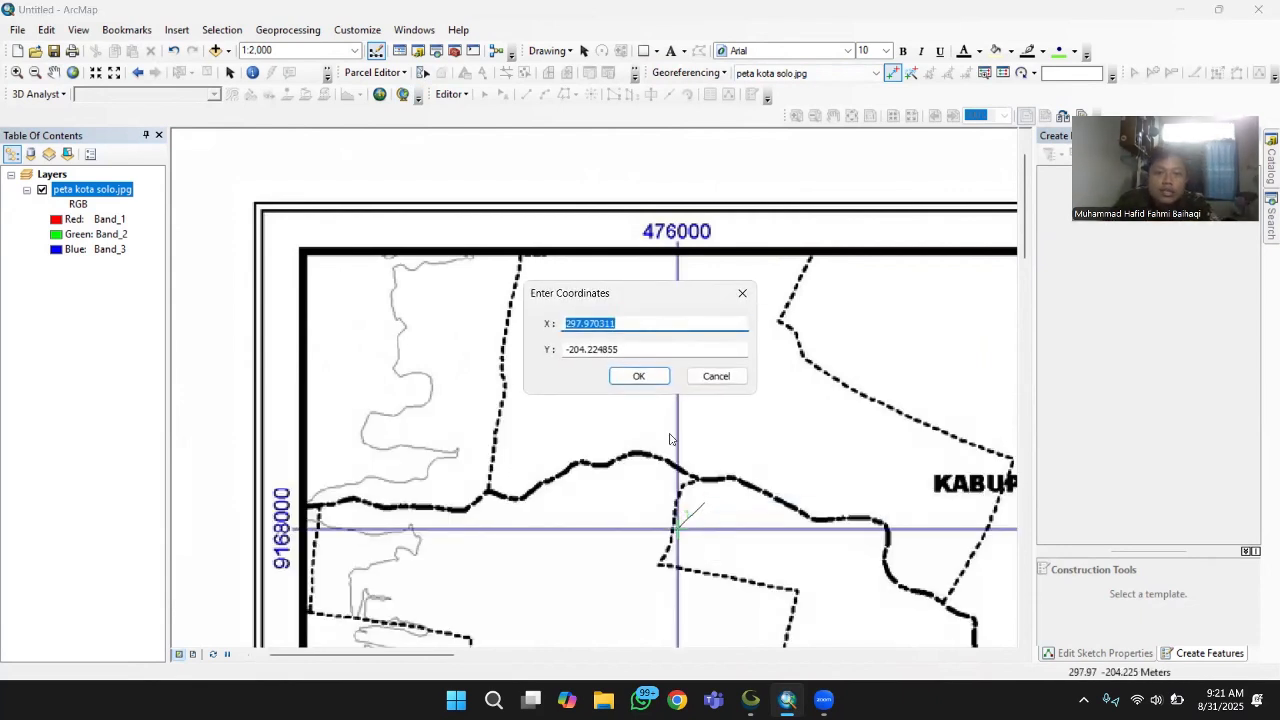
type("476000")
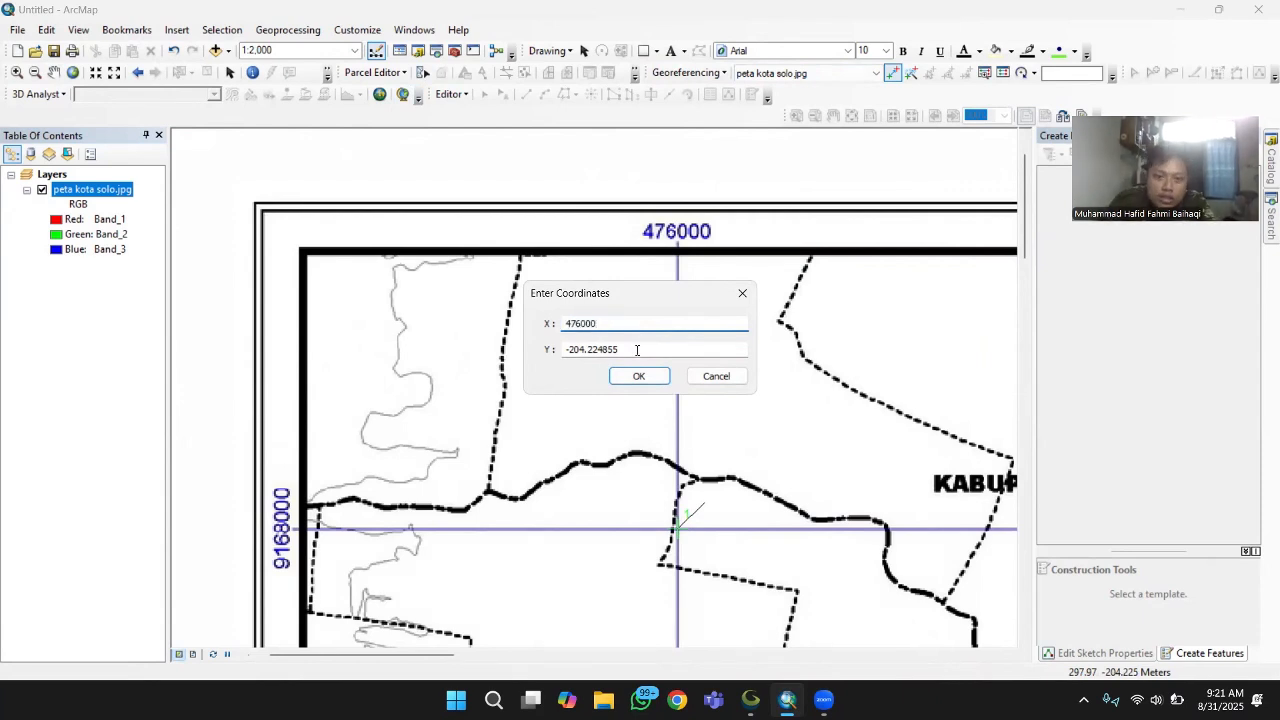
key("Tab")
type("9168000")
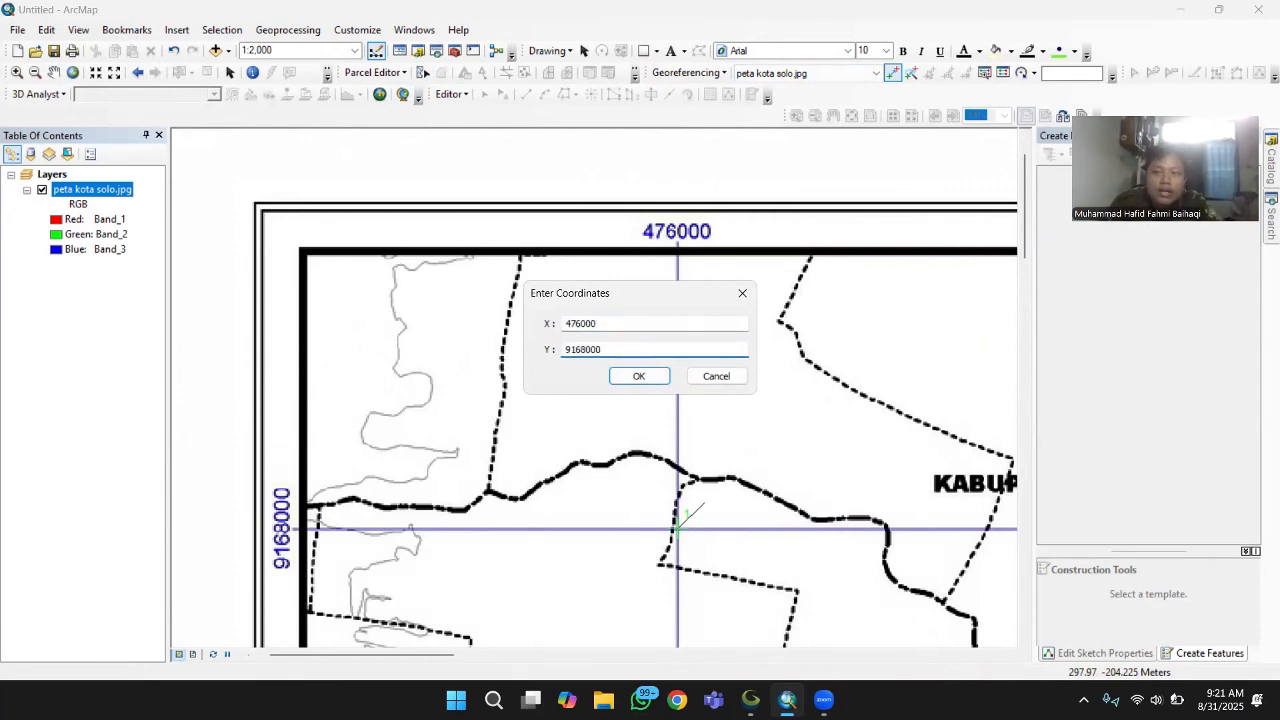
left_click(640, 378)
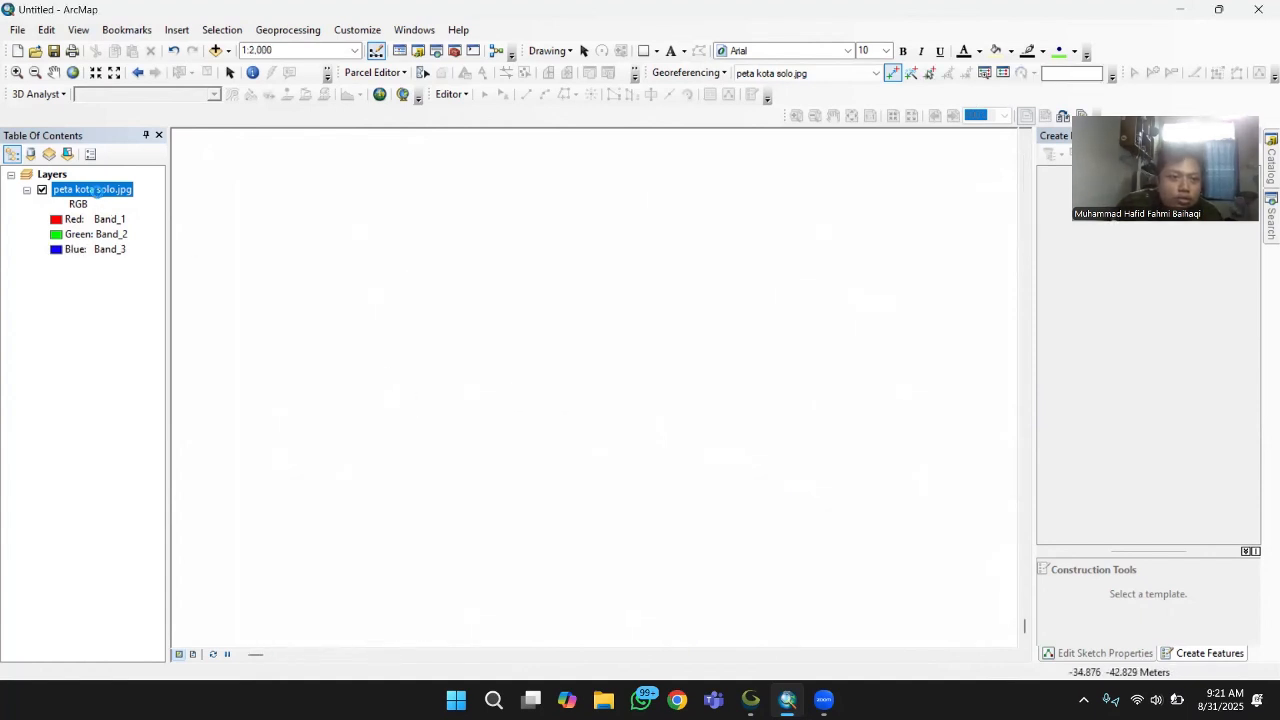
- Add a second control point at the map's lower-right grid intersection with coordinates X 484000 and Y 9160000
right_click(97, 190)
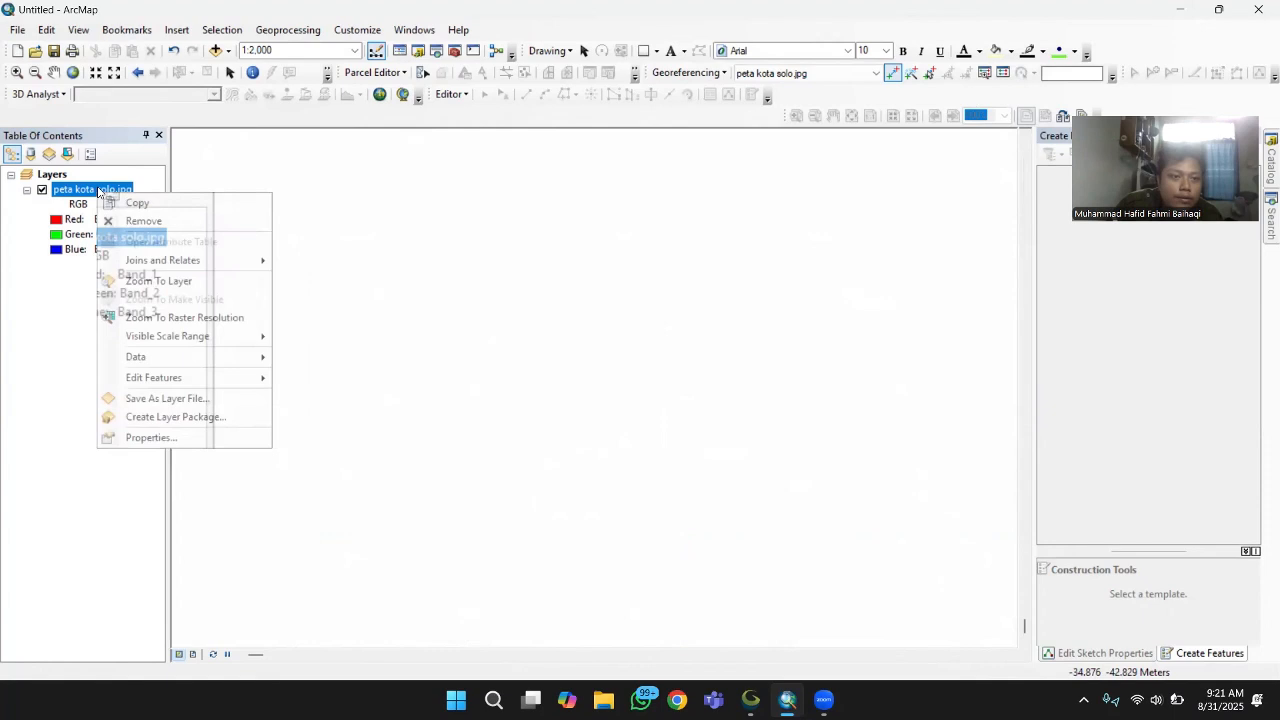
left_click(178, 284)
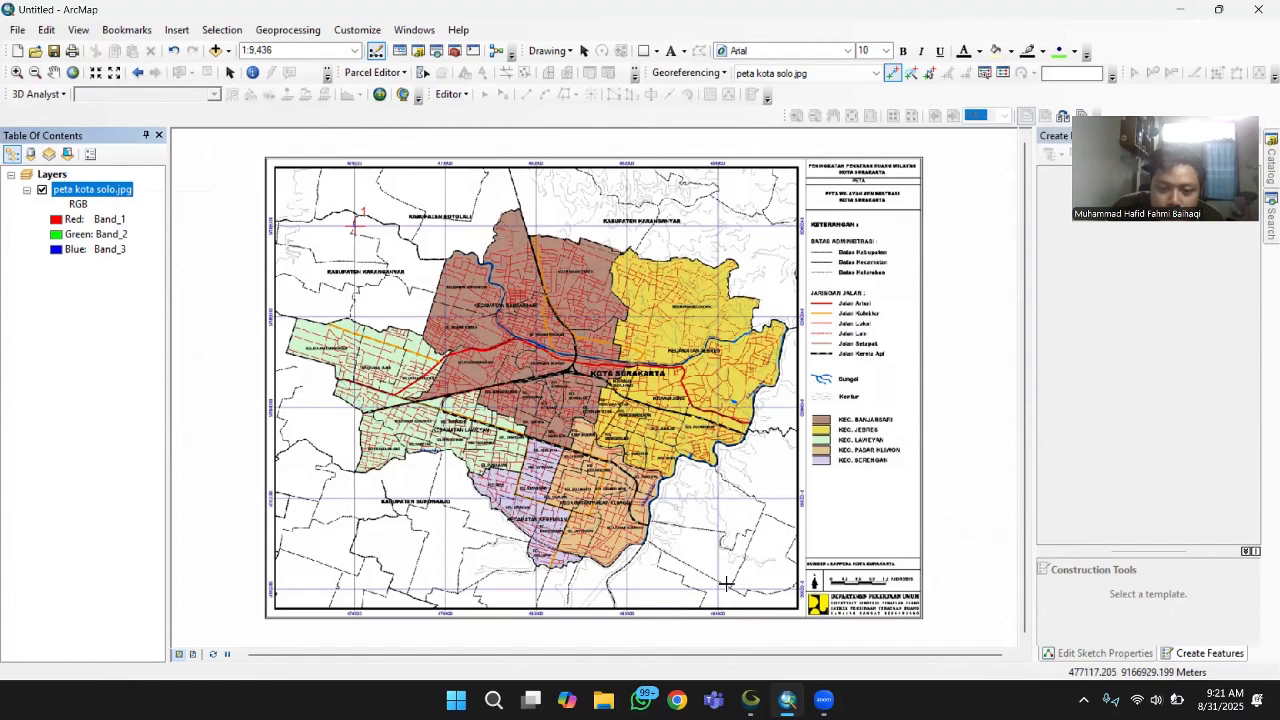
scroll(726, 583, "down", 1)
scroll(723, 567, "down", 4)
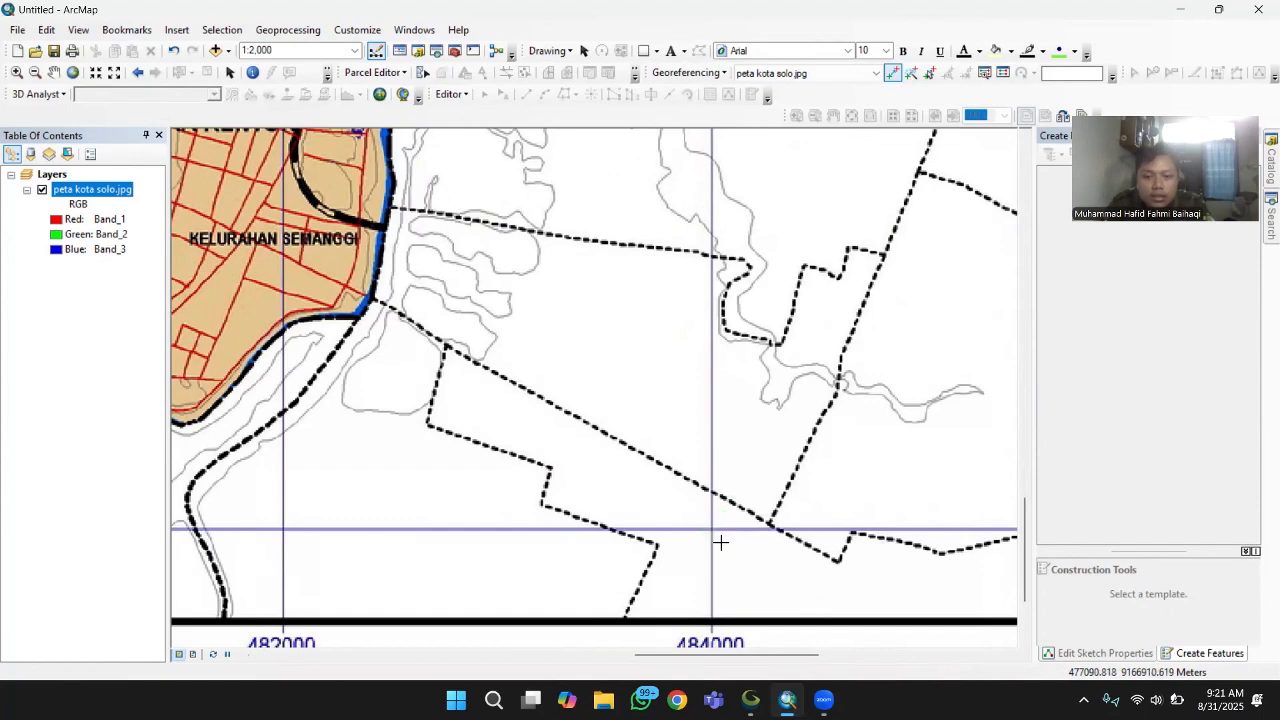
left_click_drag(720, 540, 503, 403)
scroll(503, 403, "down", 2)
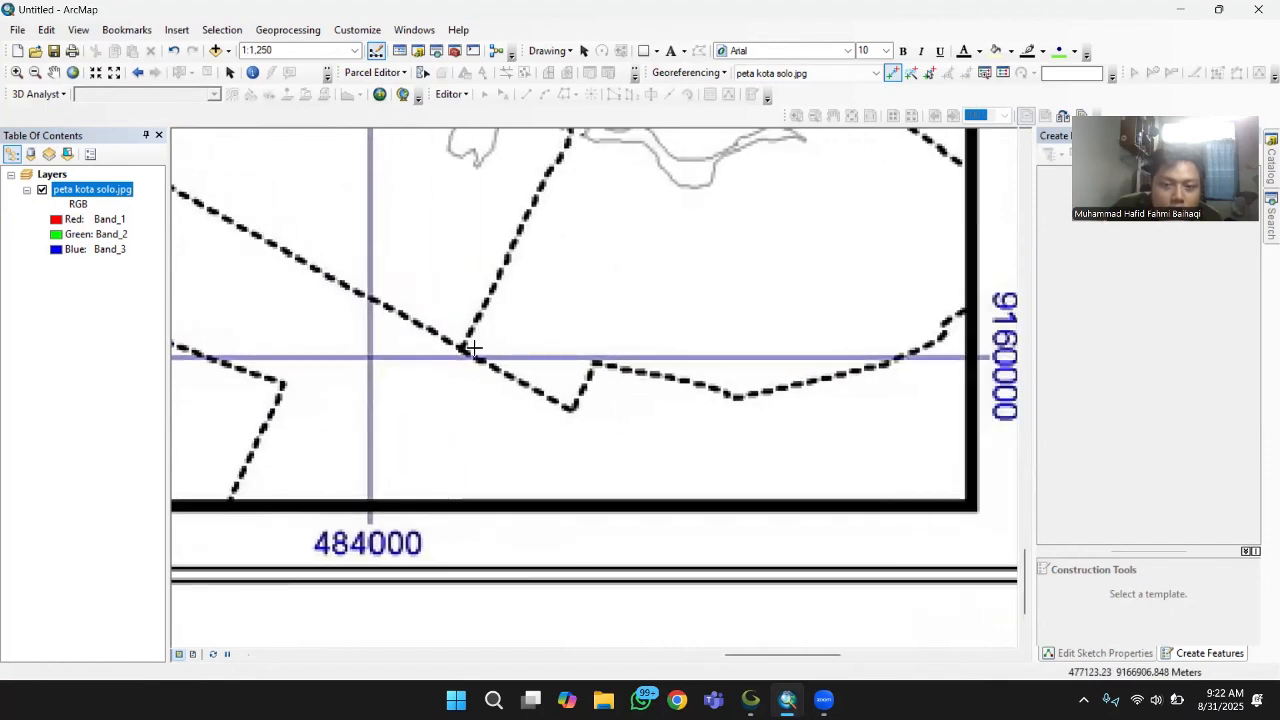
left_click(370, 357)
right_click(391, 348)
left_click(410, 358)
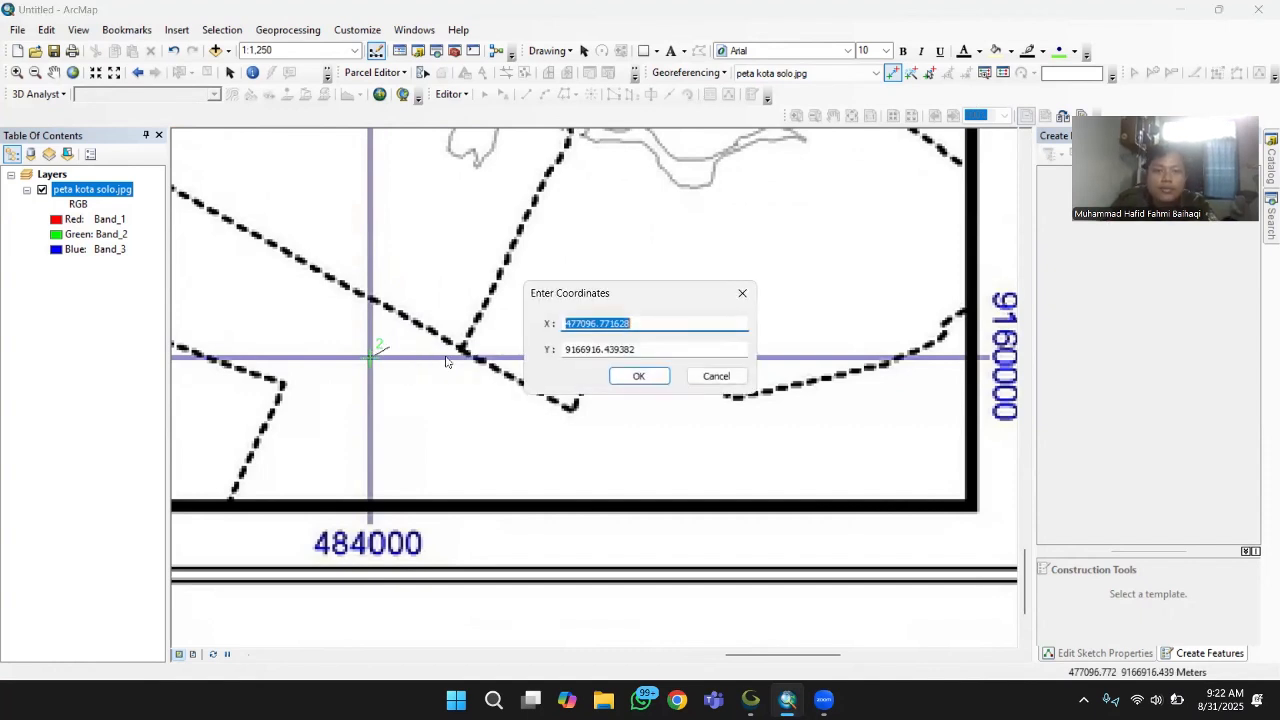
type("484000")
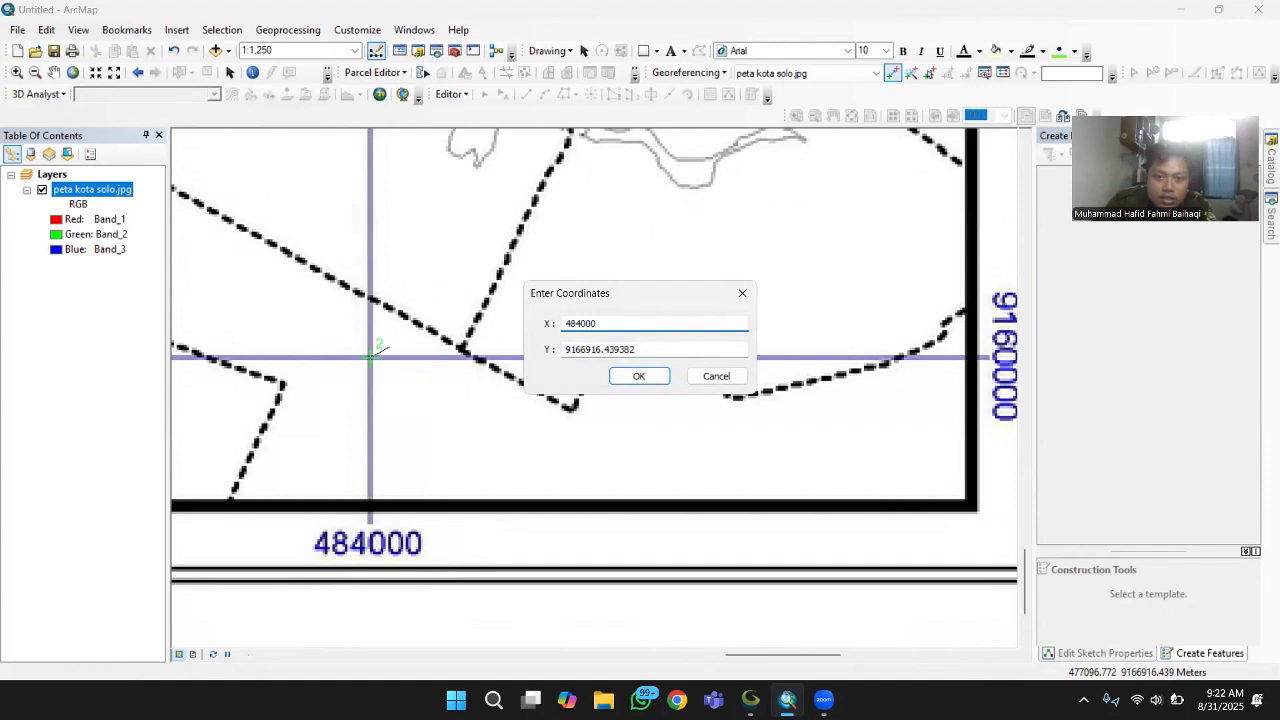
key("Tab")
type("916")
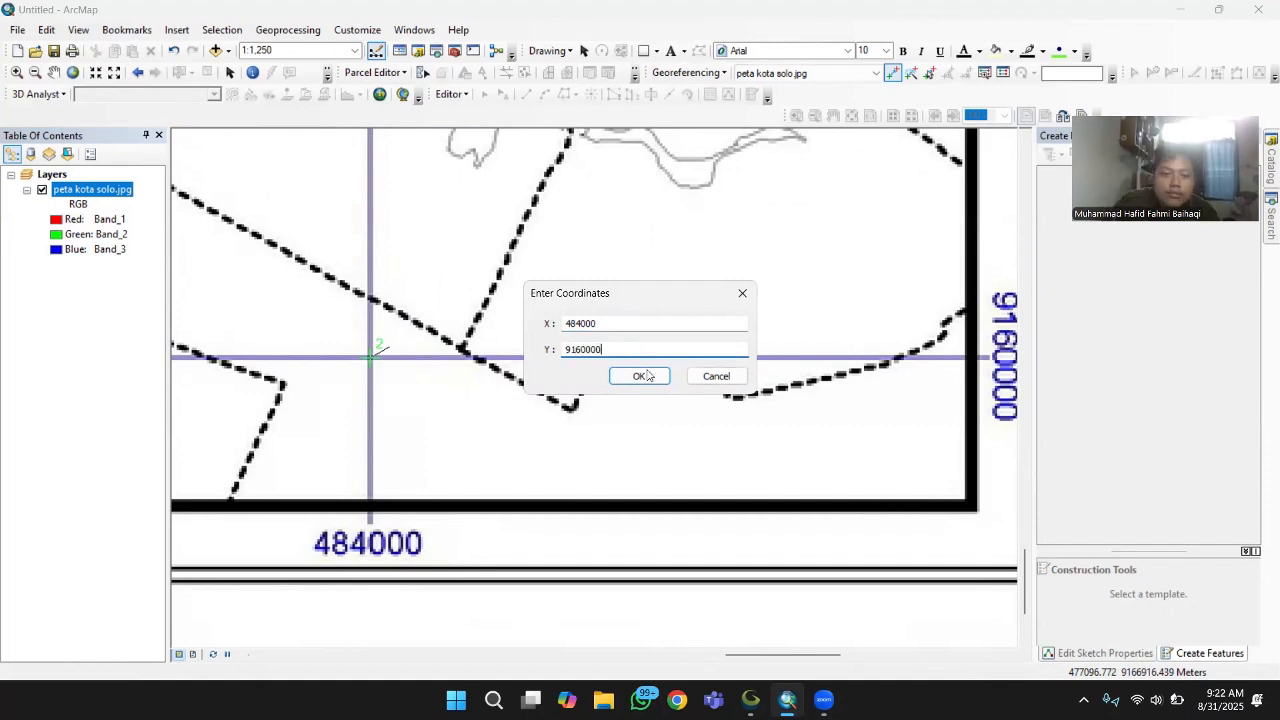
left_click(640, 376)
- Zoom to the full extent of the peta kota solo.jpg layer to view the placed control points
right_click(95, 193)
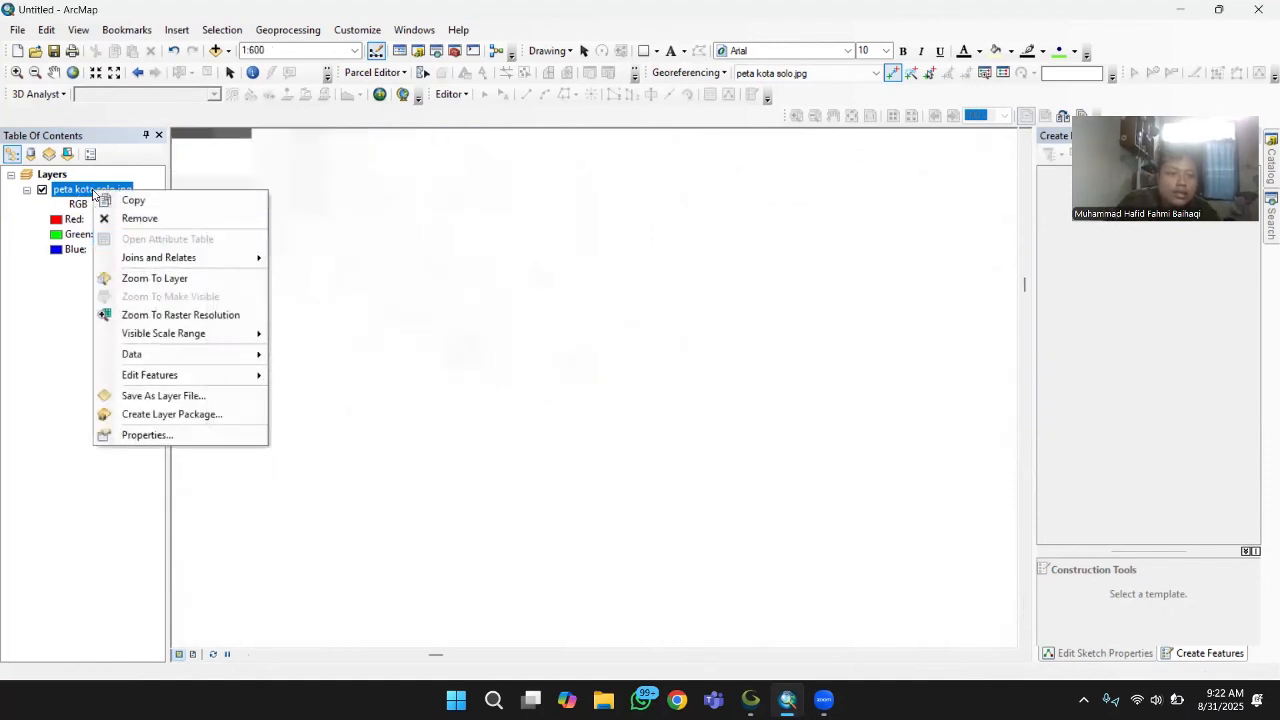
left_click(155, 279)
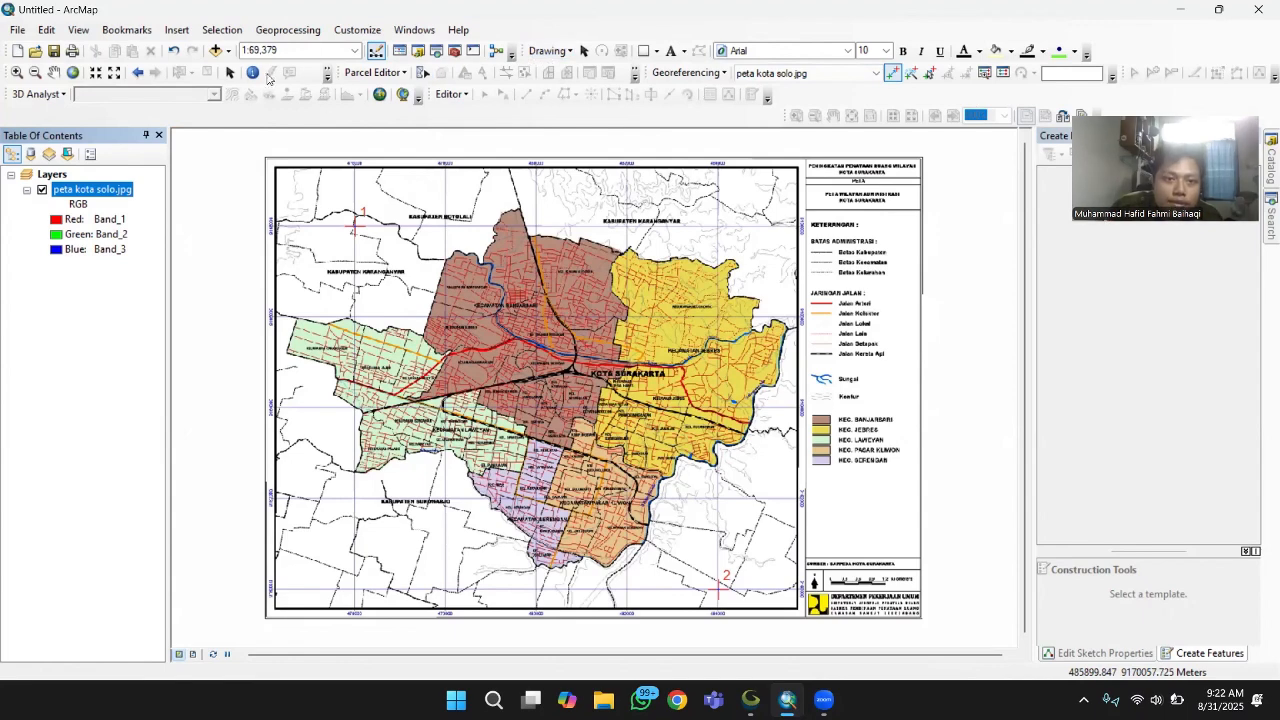
left_click(700, 73)
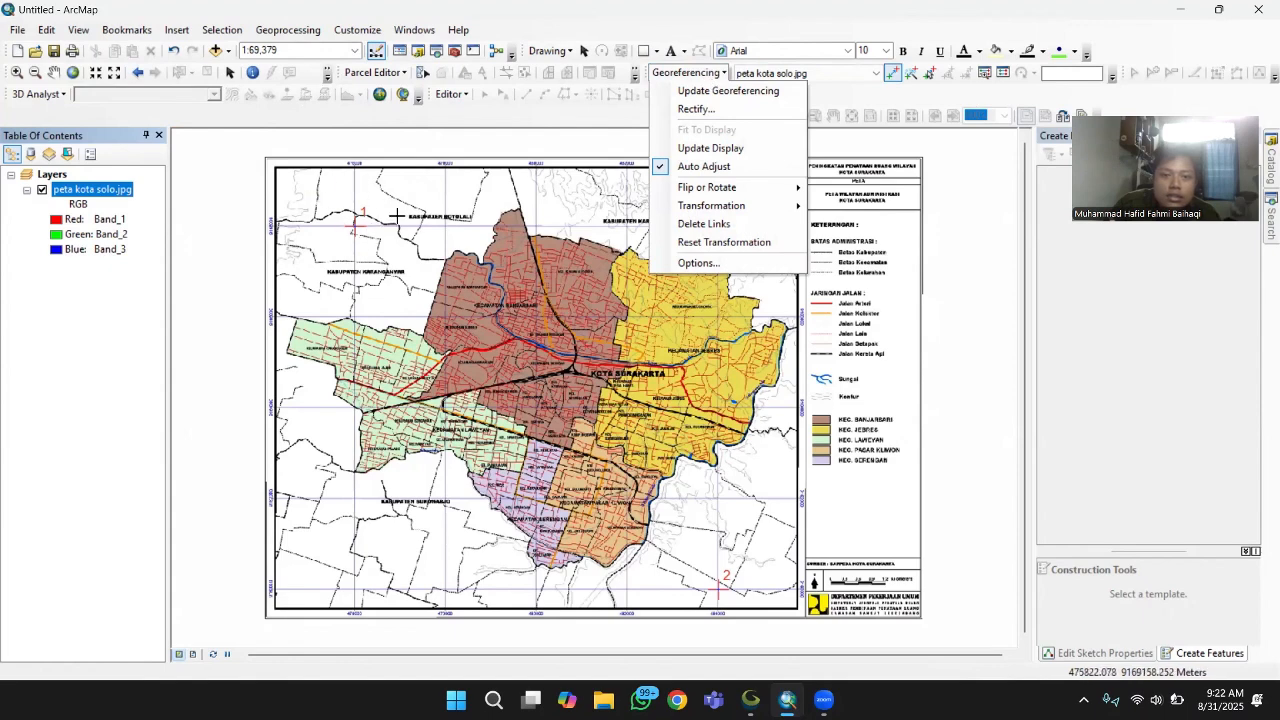
left_click(1016, 77)
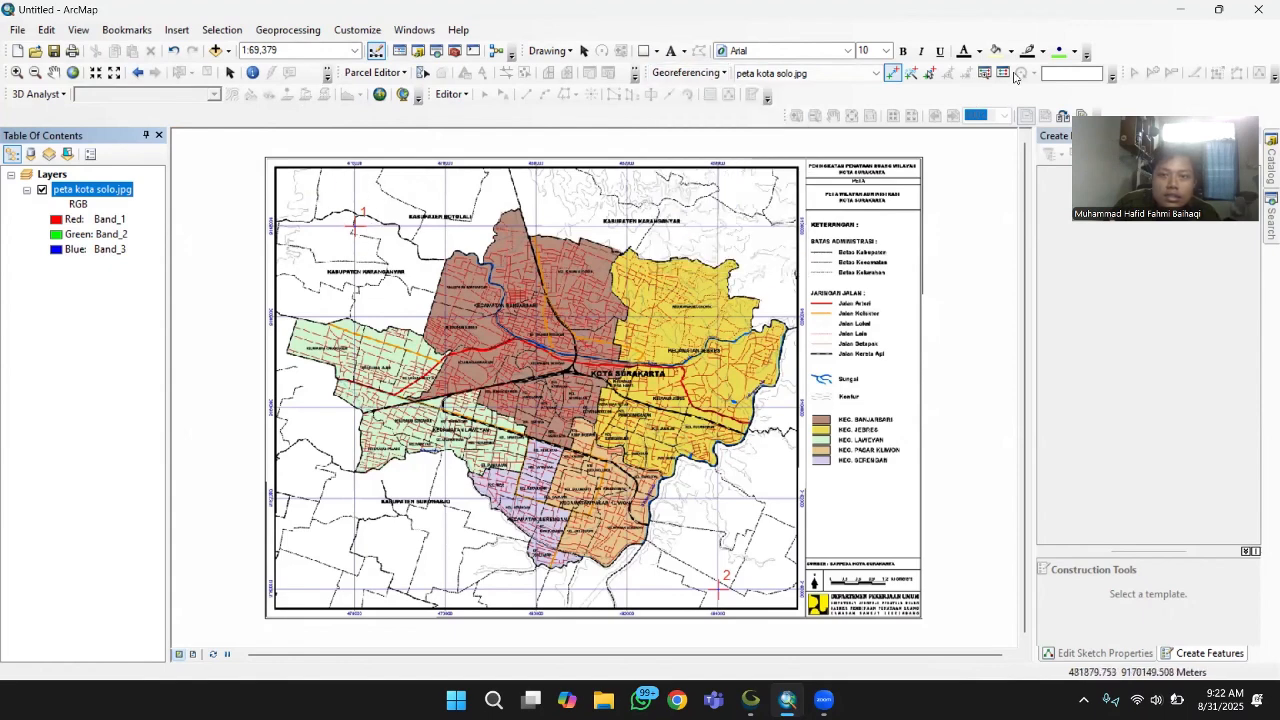
- Update the georeferencing of peta kota solo.jpg to save its control-point transformation
left_click(893, 74)
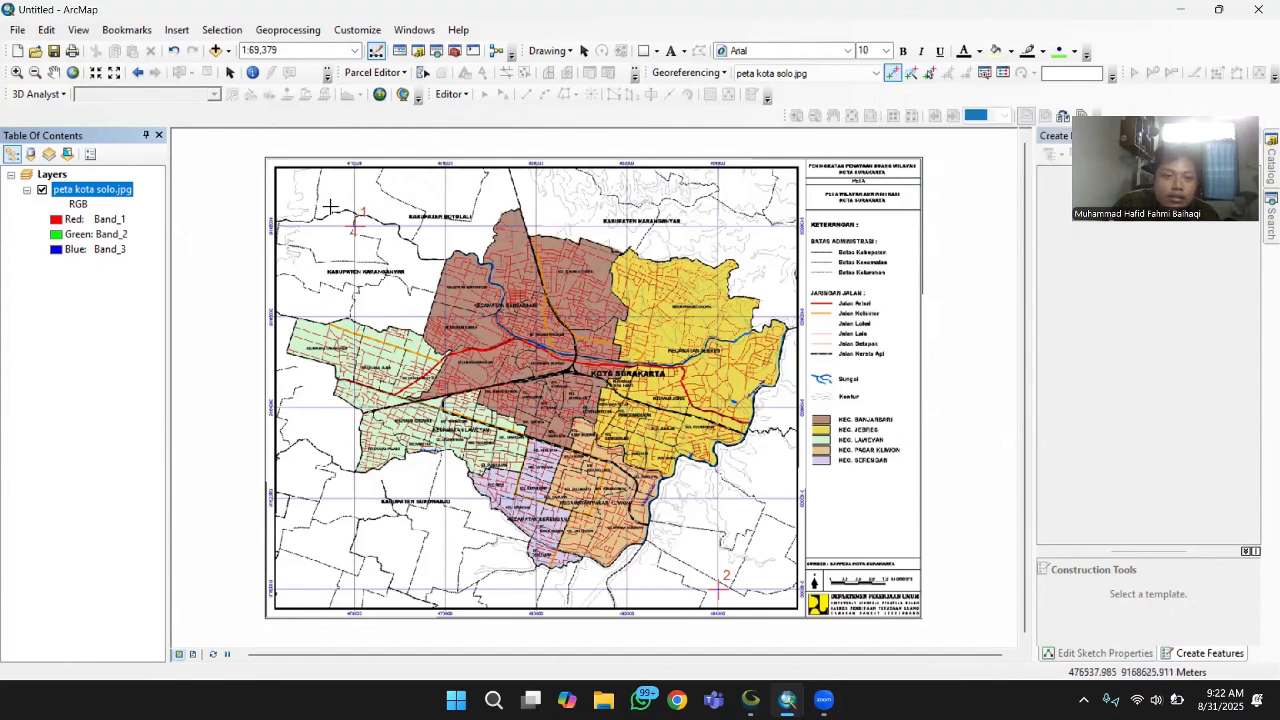
left_click(717, 77)
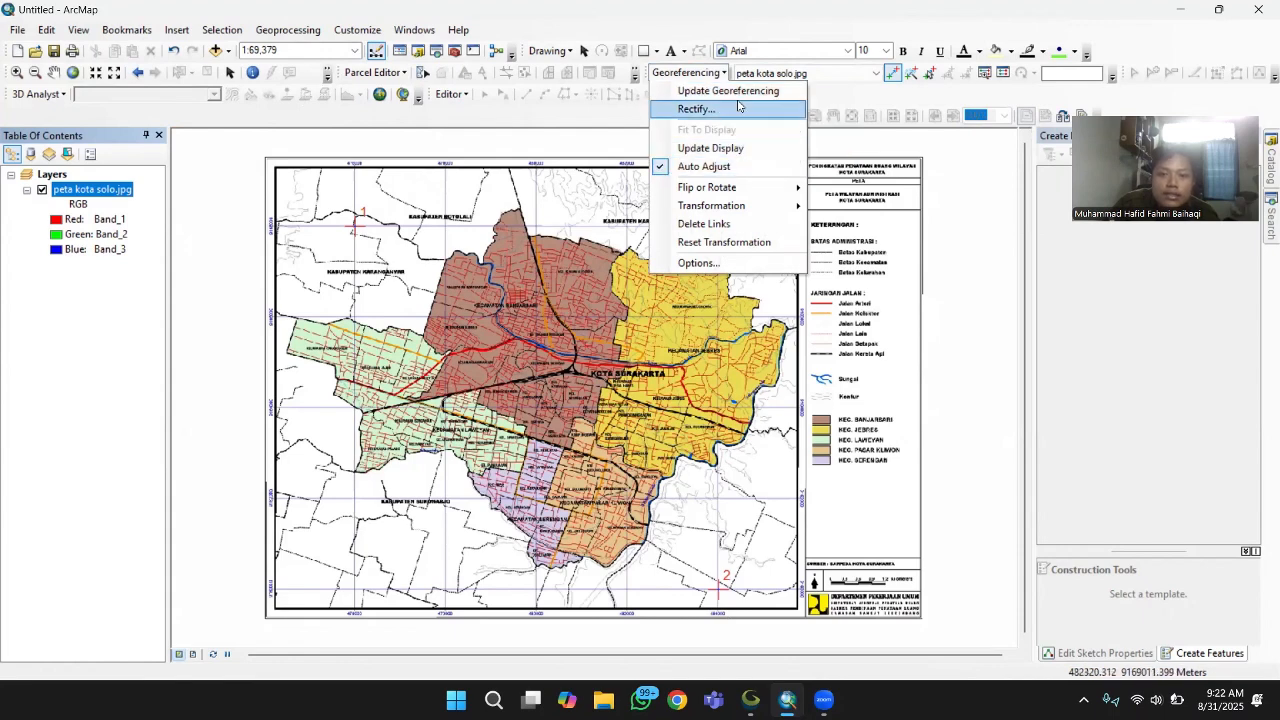
left_click(742, 93)
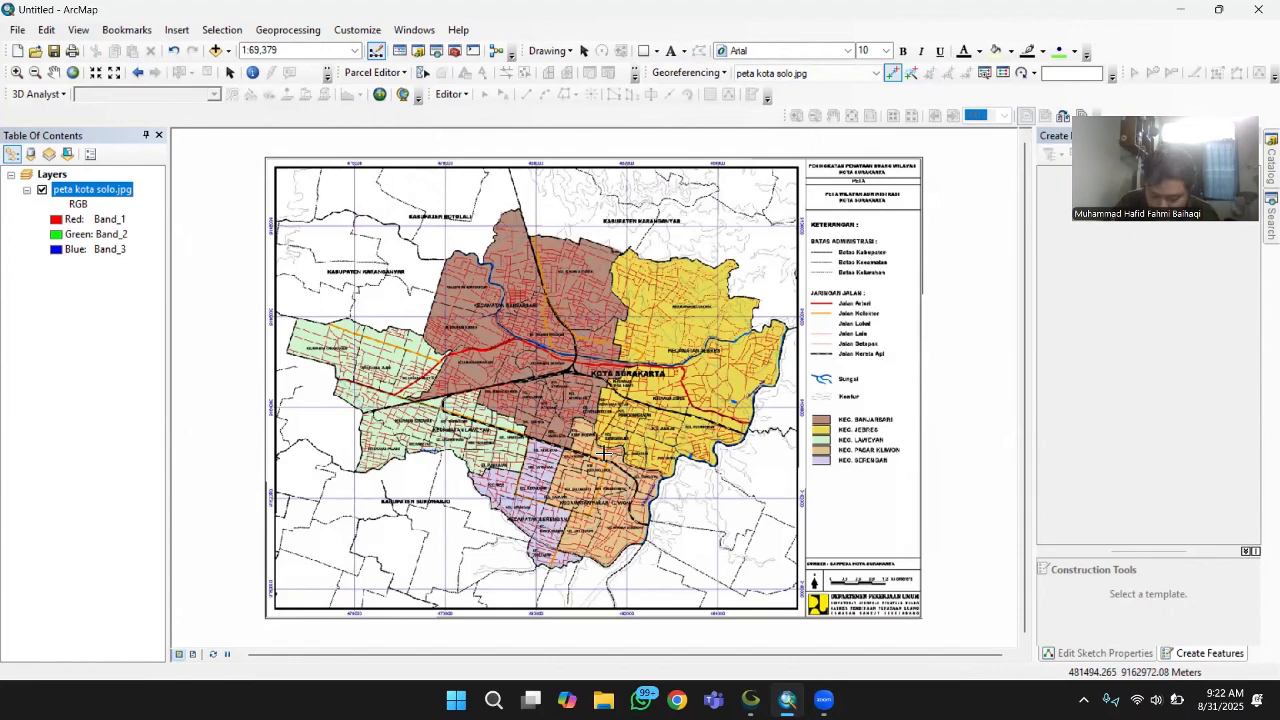
- Open the Catalog and expand the SIL folder connection down to the contents of the Acara 2 folder
left_click(418, 50)
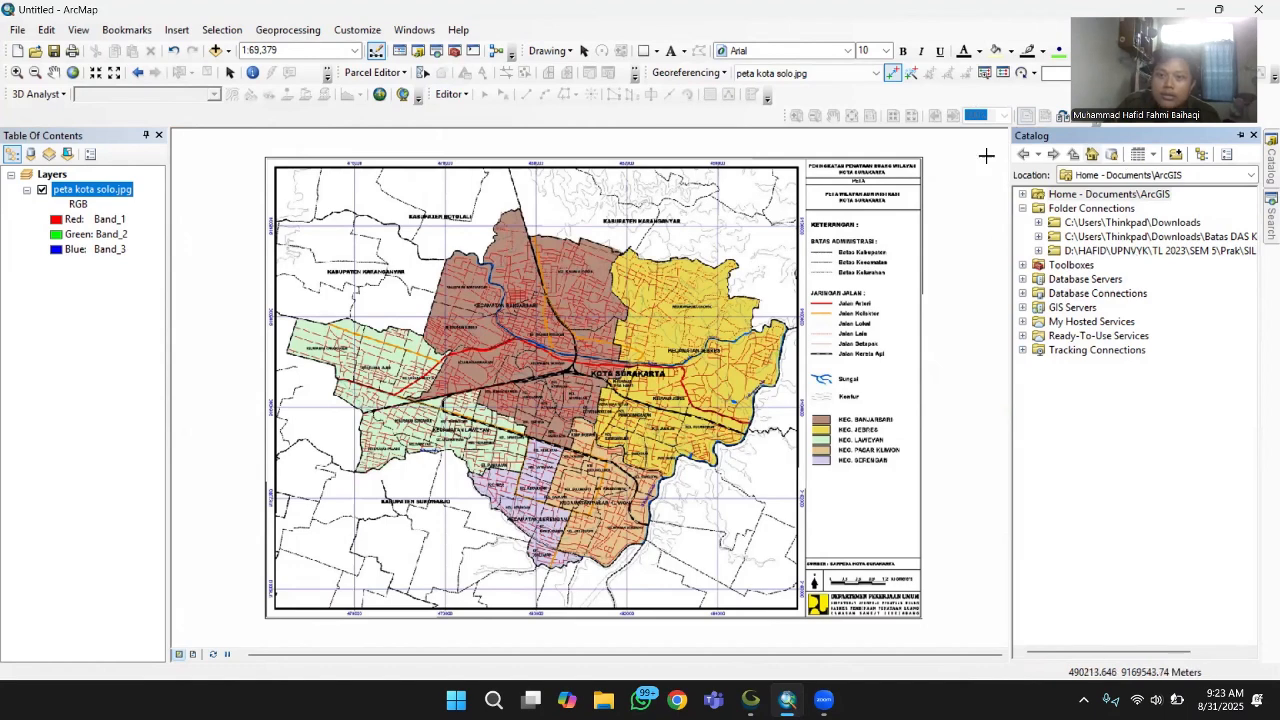
left_click(1164, 252)
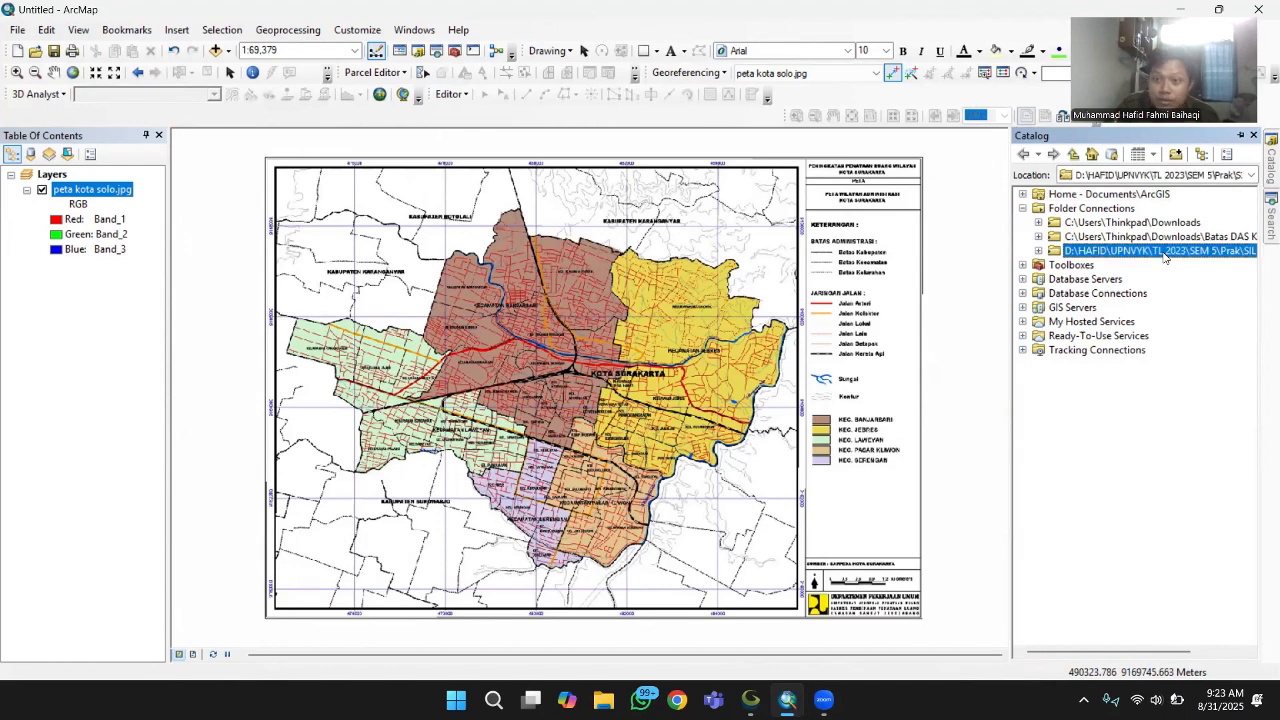
double_click(1133, 252)
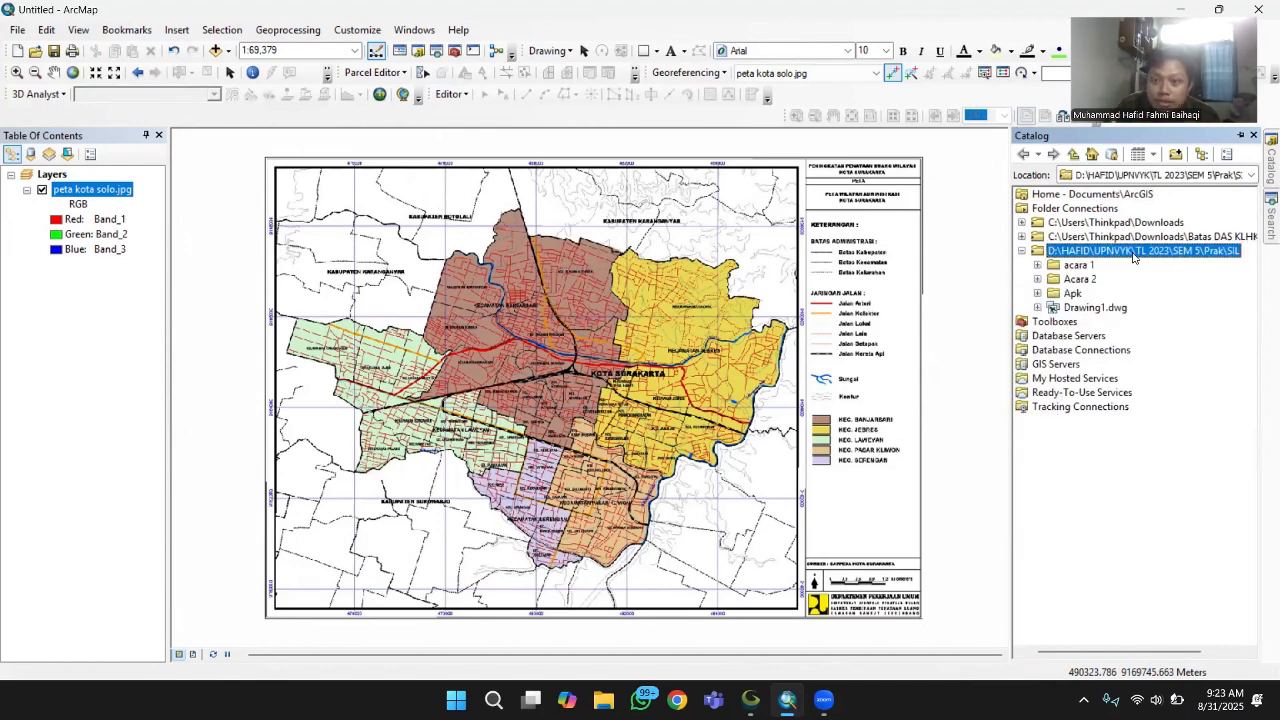
double_click(1080, 280)
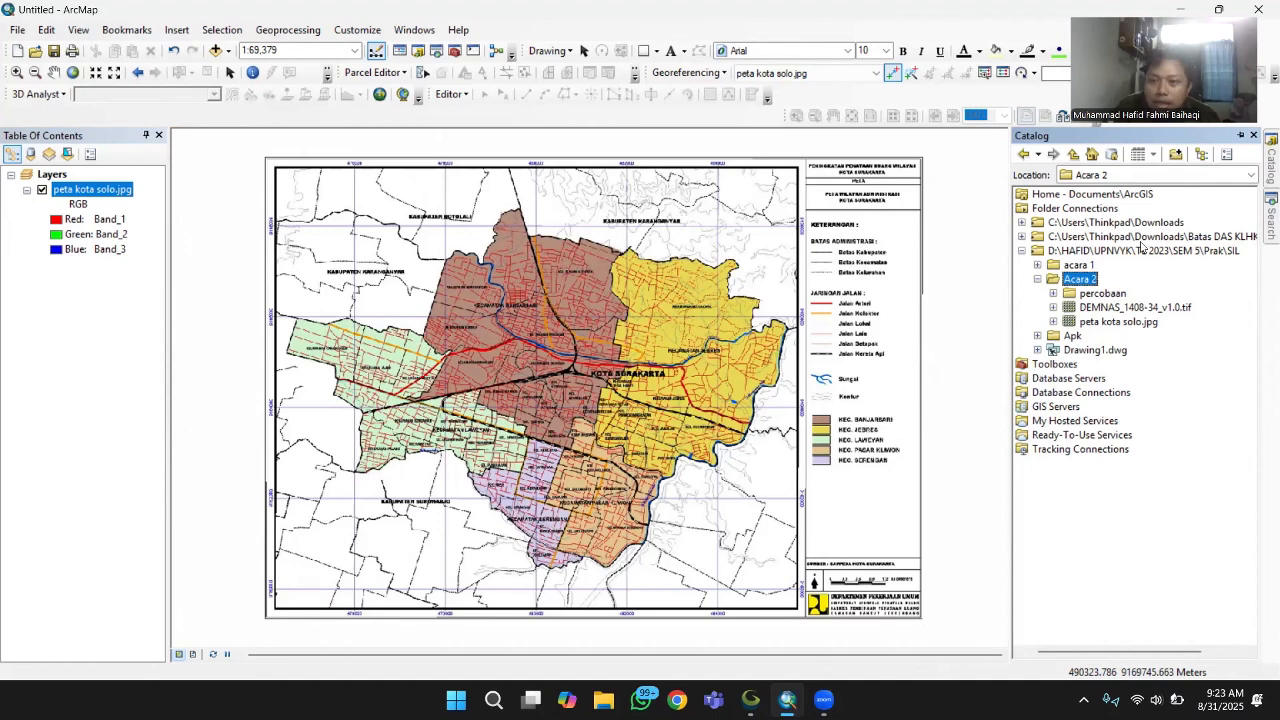
left_click(1095, 294)
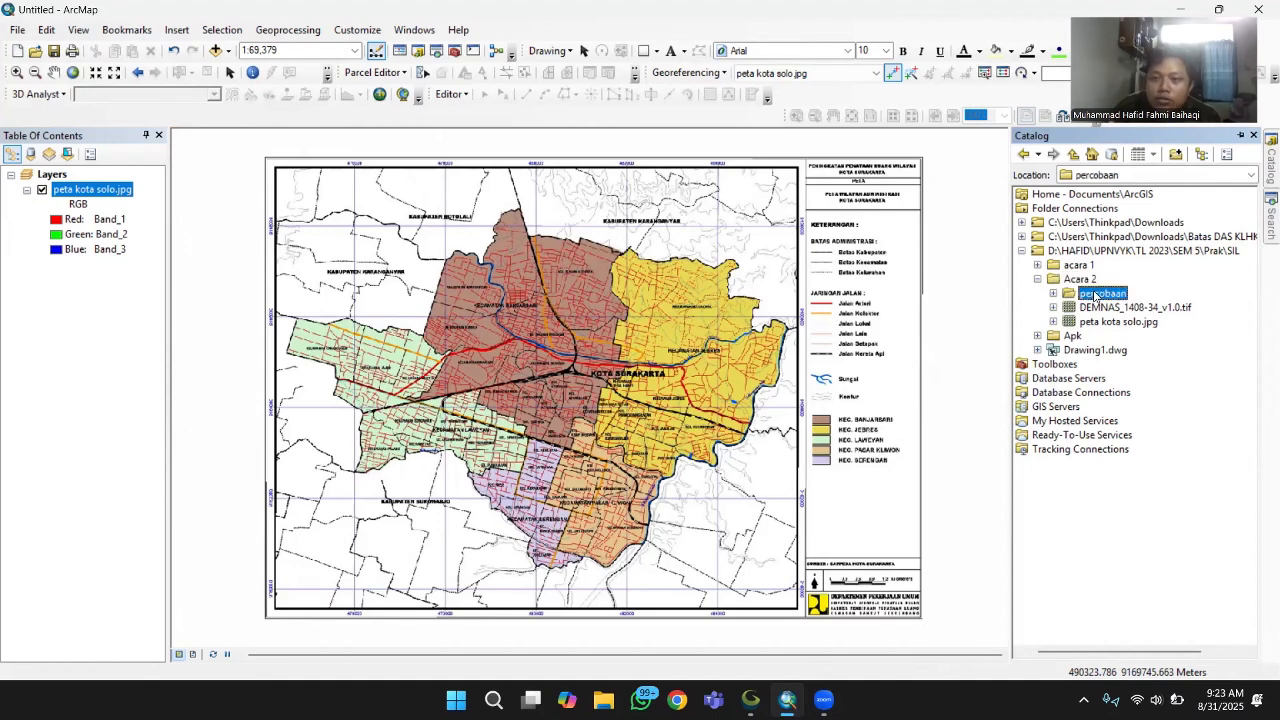
- Create a polygon shapefile named Batas Administrasi in the Acara 2 folder with the WGS 1984 UTM Zone 49S coordinate system
right_click(1082, 281)
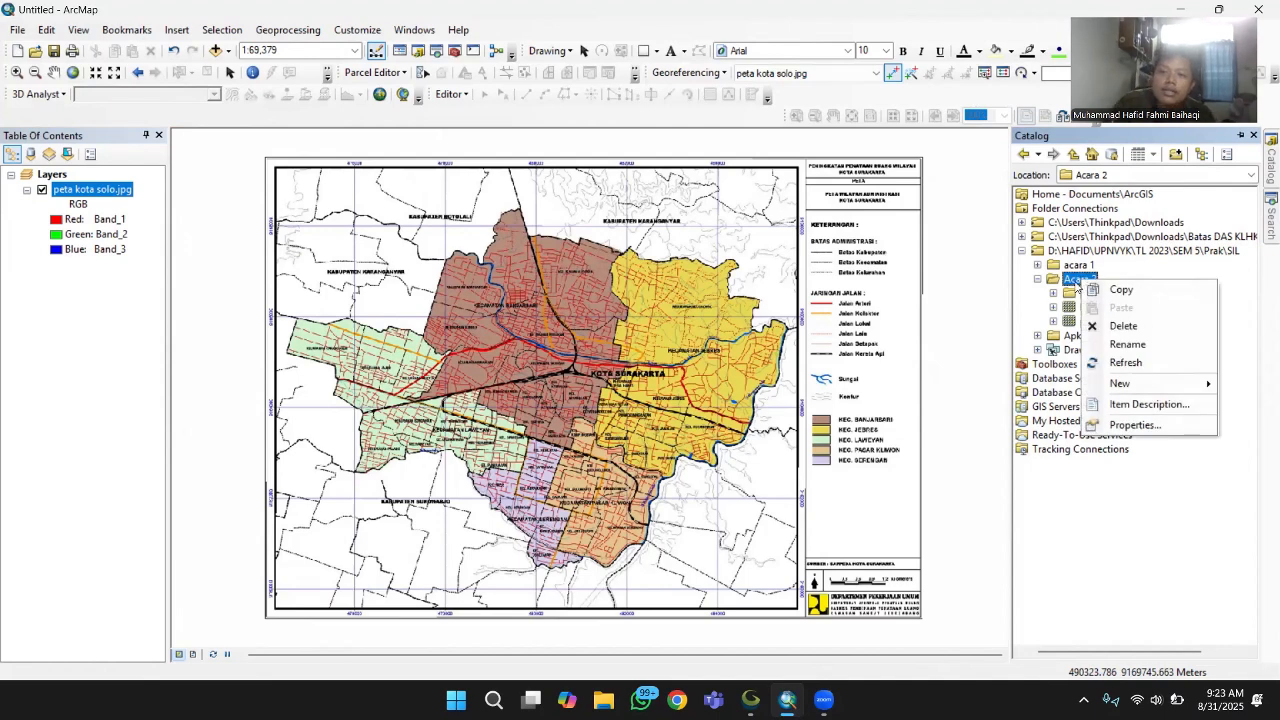
mouse_move(1095, 386)
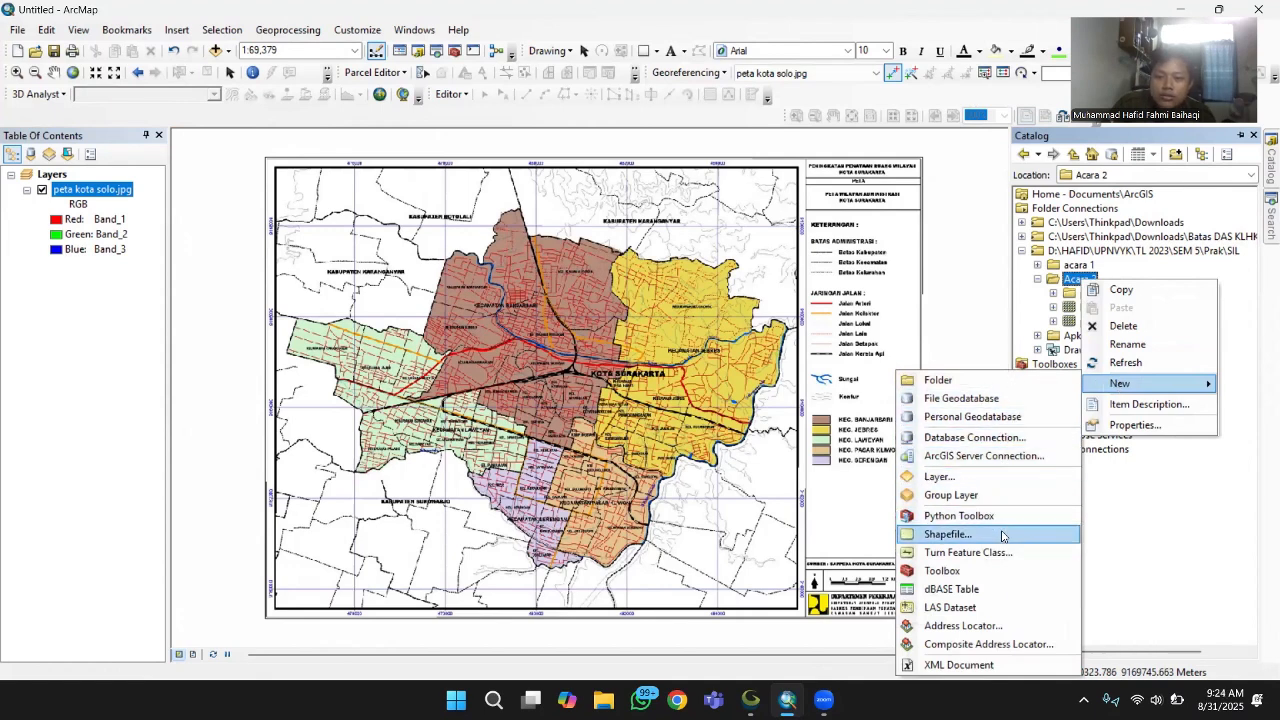
left_click(1005, 535)
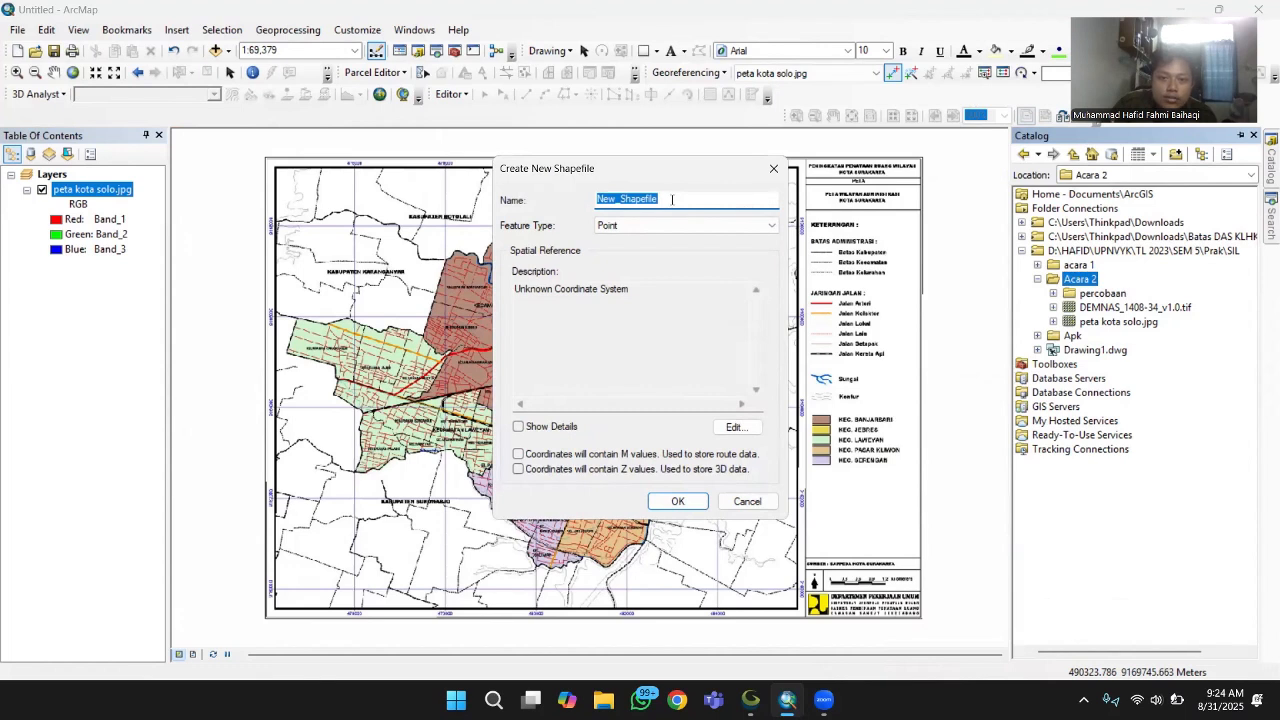
type("Batas Administrasi")
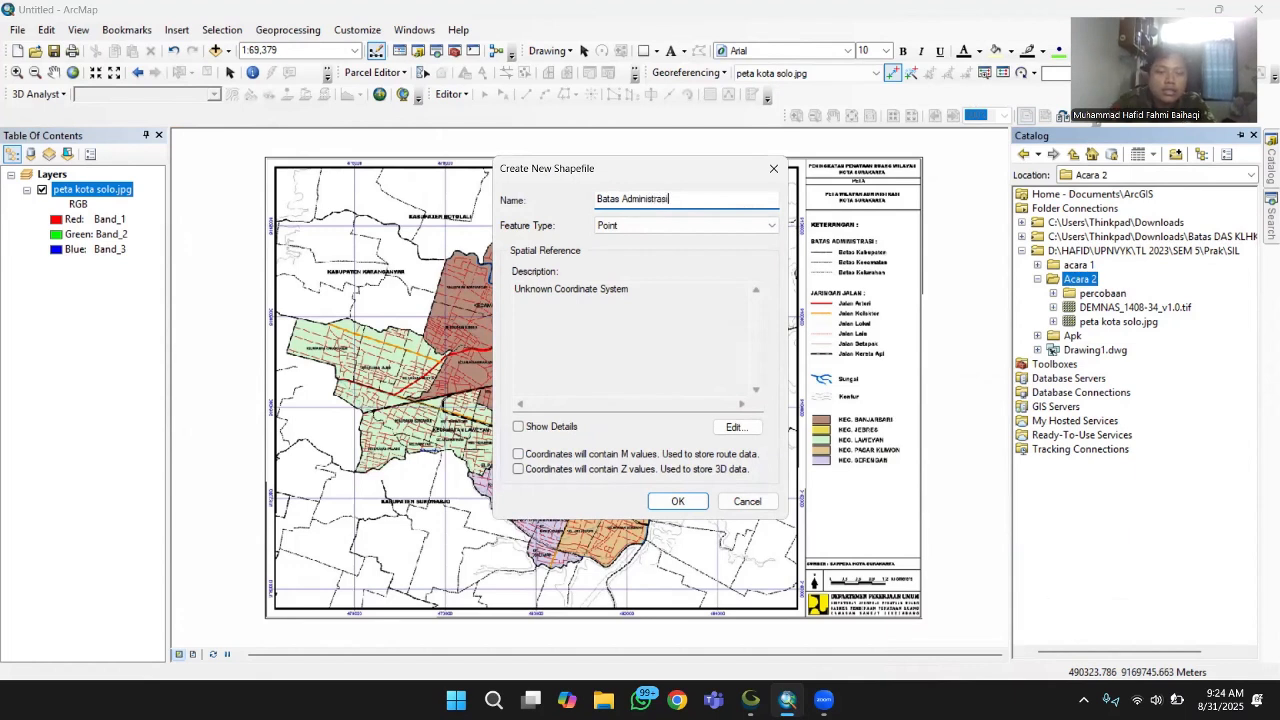
left_click(645, 225)
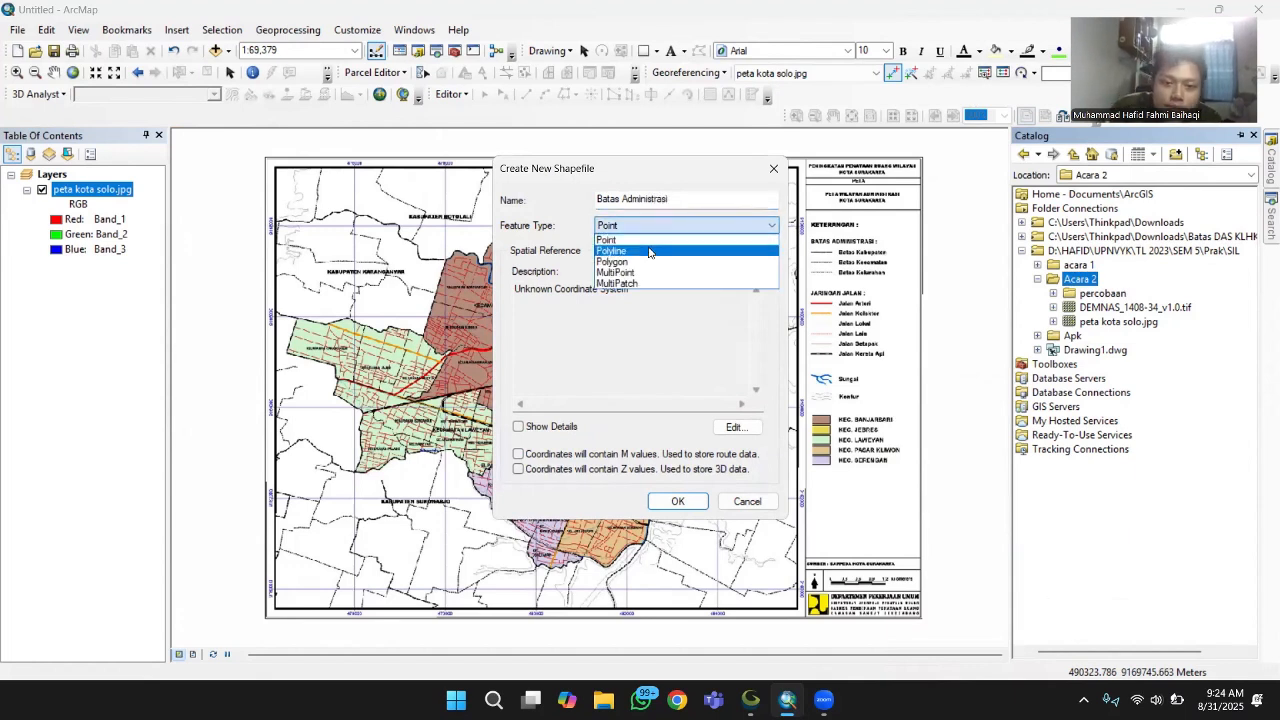
left_click(648, 251)
left_click(665, 226)
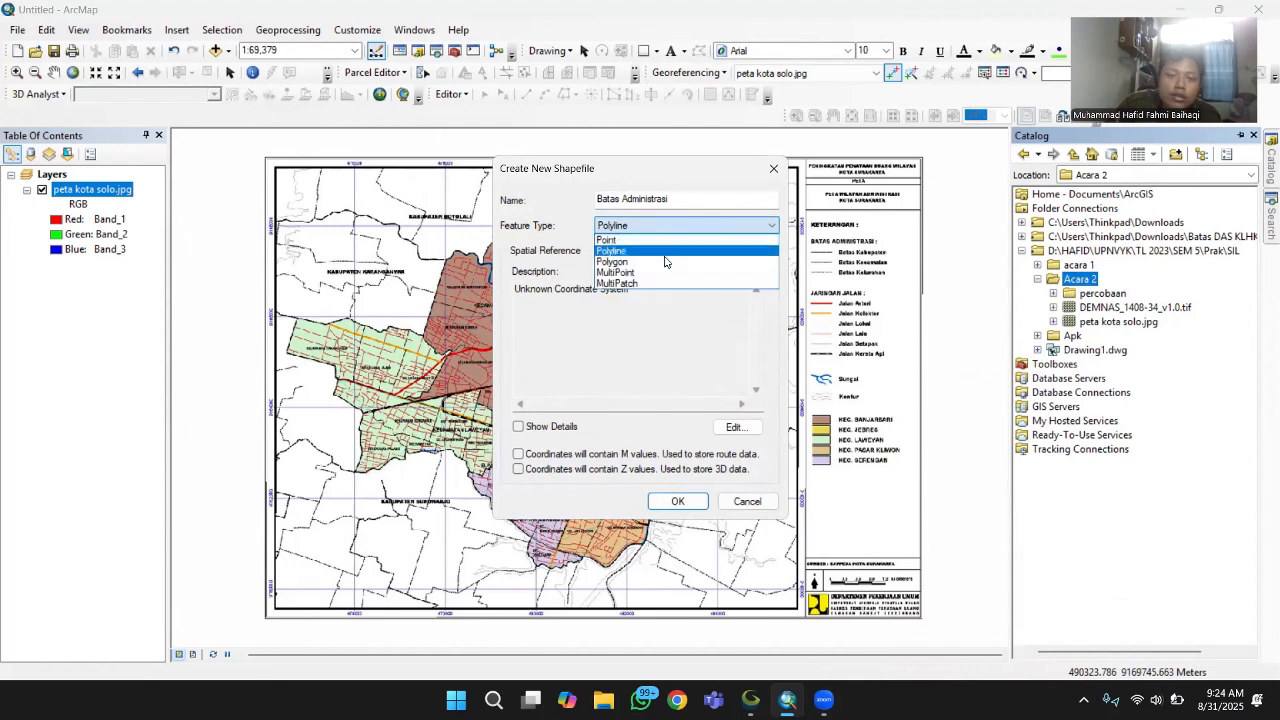
left_click(665, 262)
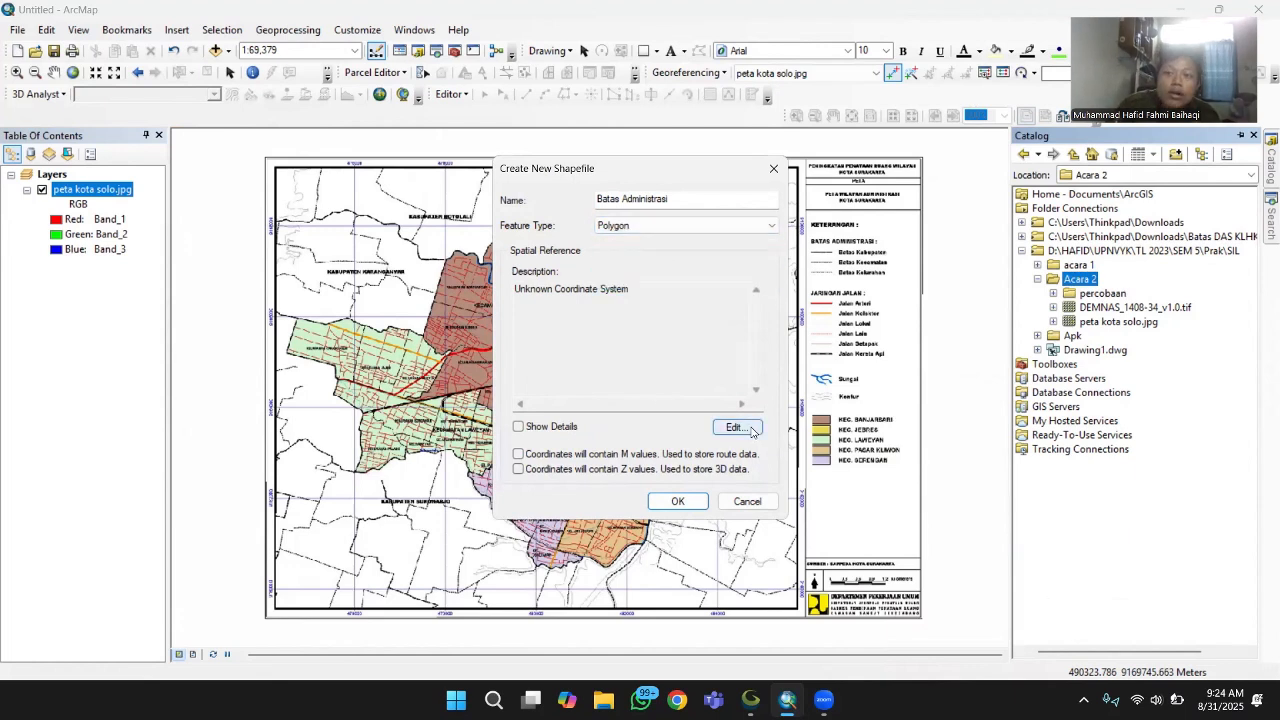
left_click(751, 429)
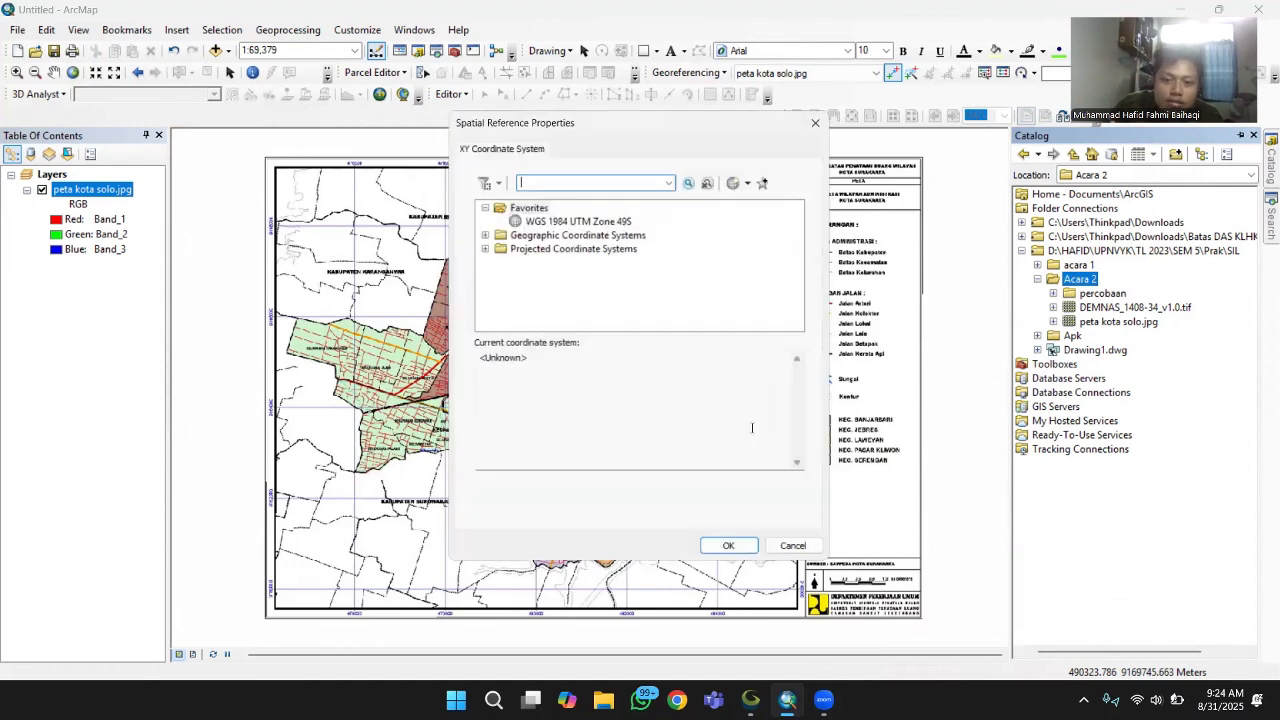
left_click(575, 219)
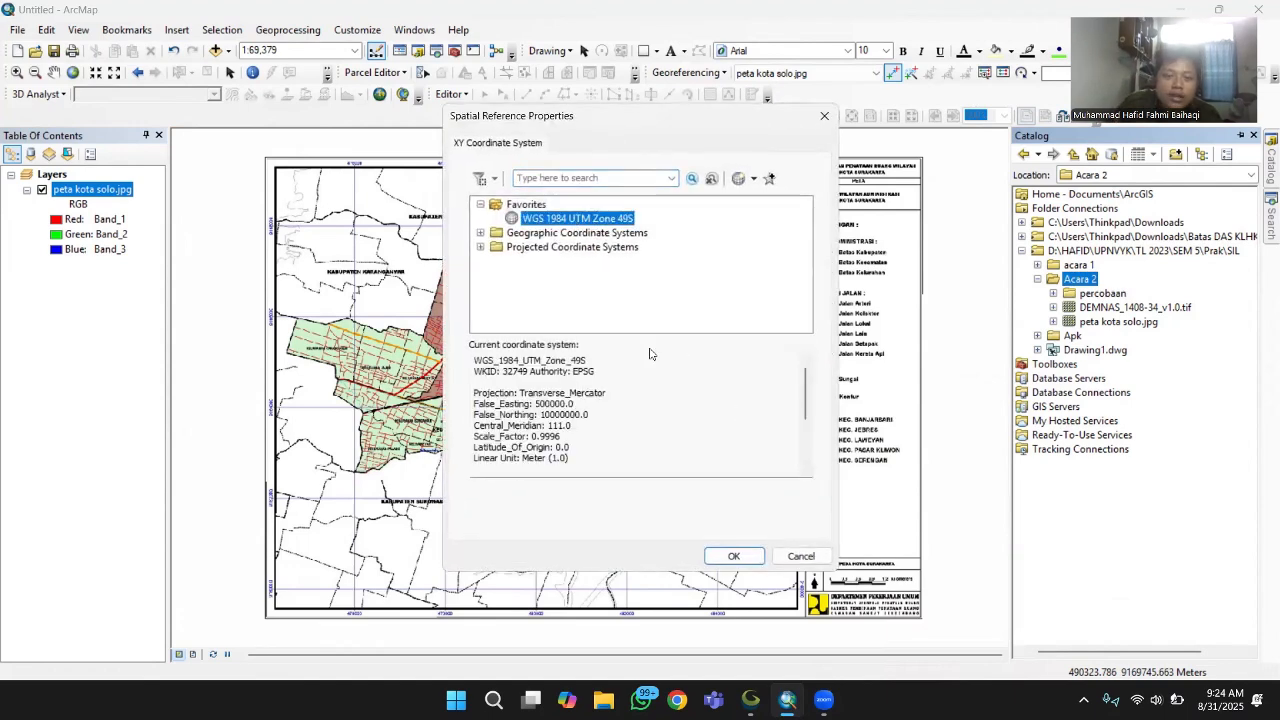
left_click(735, 557)
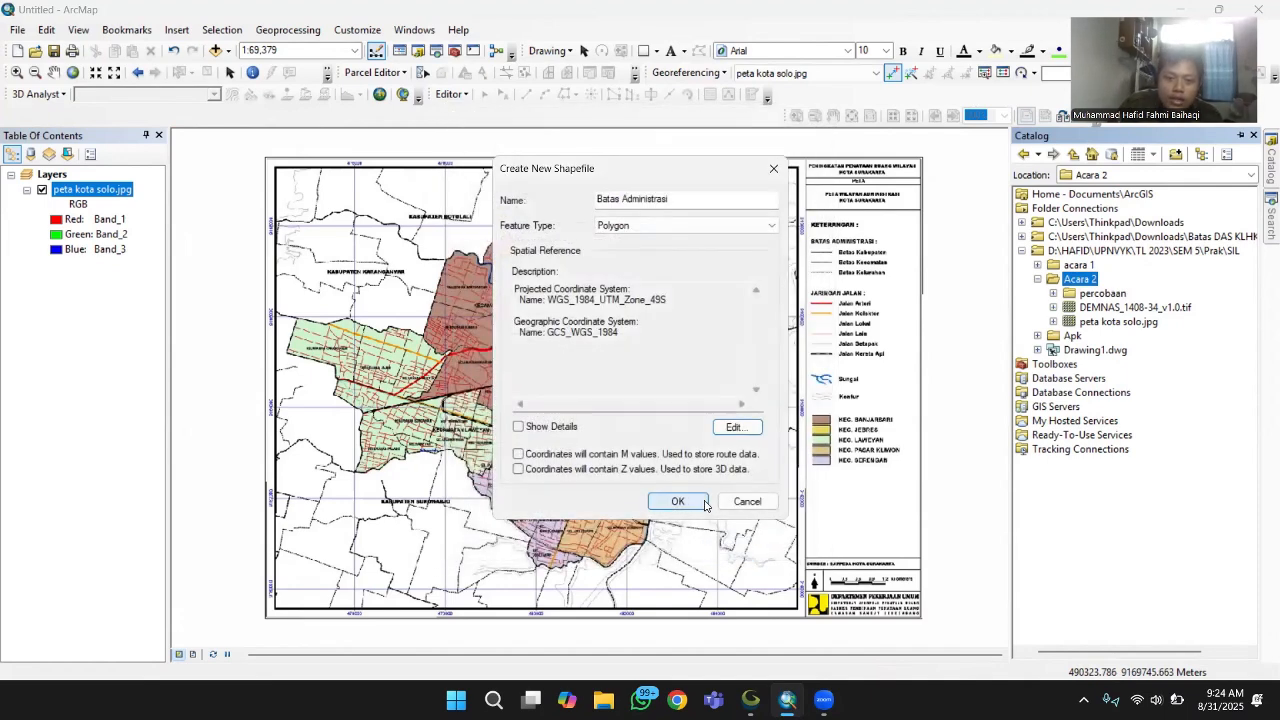
left_click(688, 498)
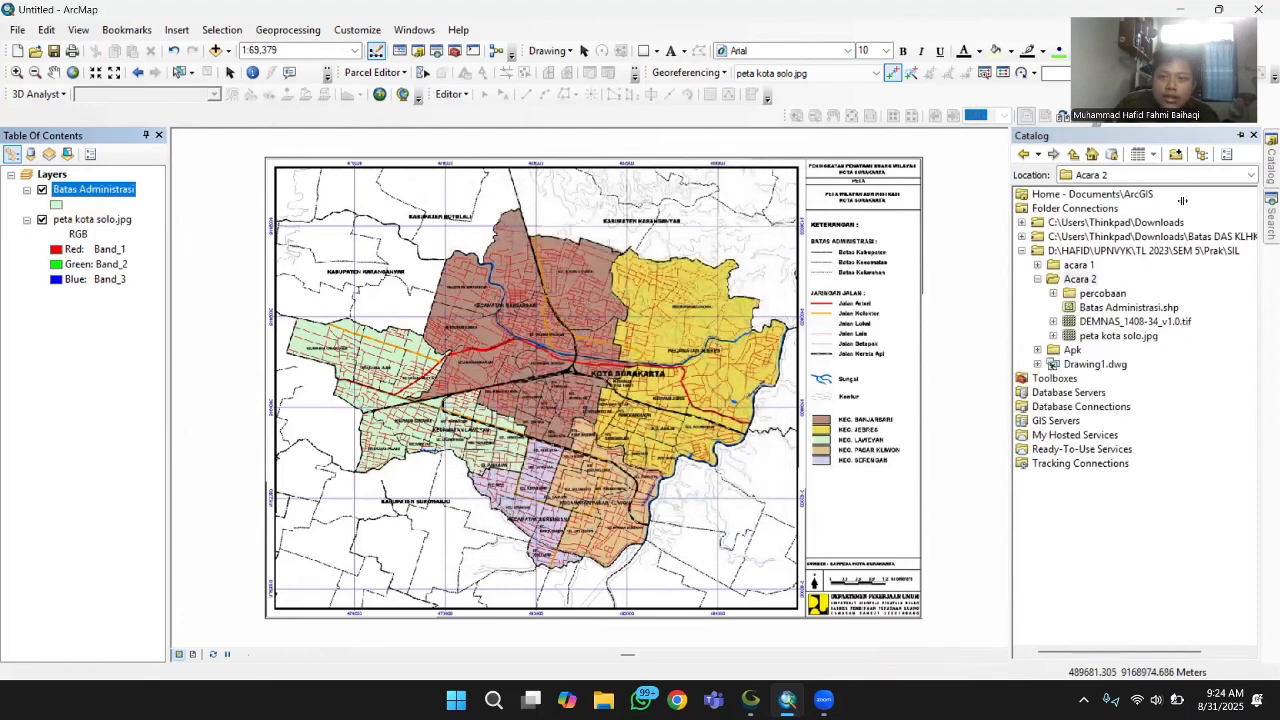
- Create a polyline shapefile named Sungai Pepe in the Acara 2 folder with the WGS 1984 UTM Zone 49S coordinate system
right_click(1087, 281)
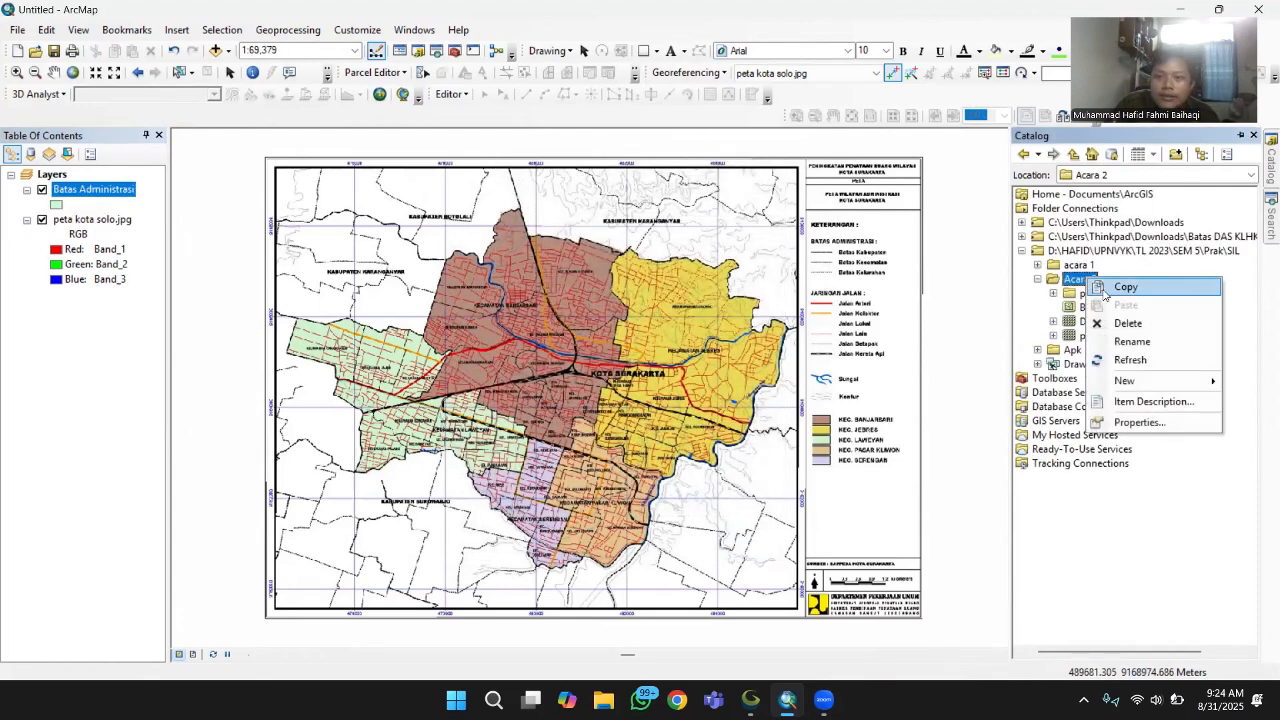
mouse_move(1141, 386)
left_click(951, 534)
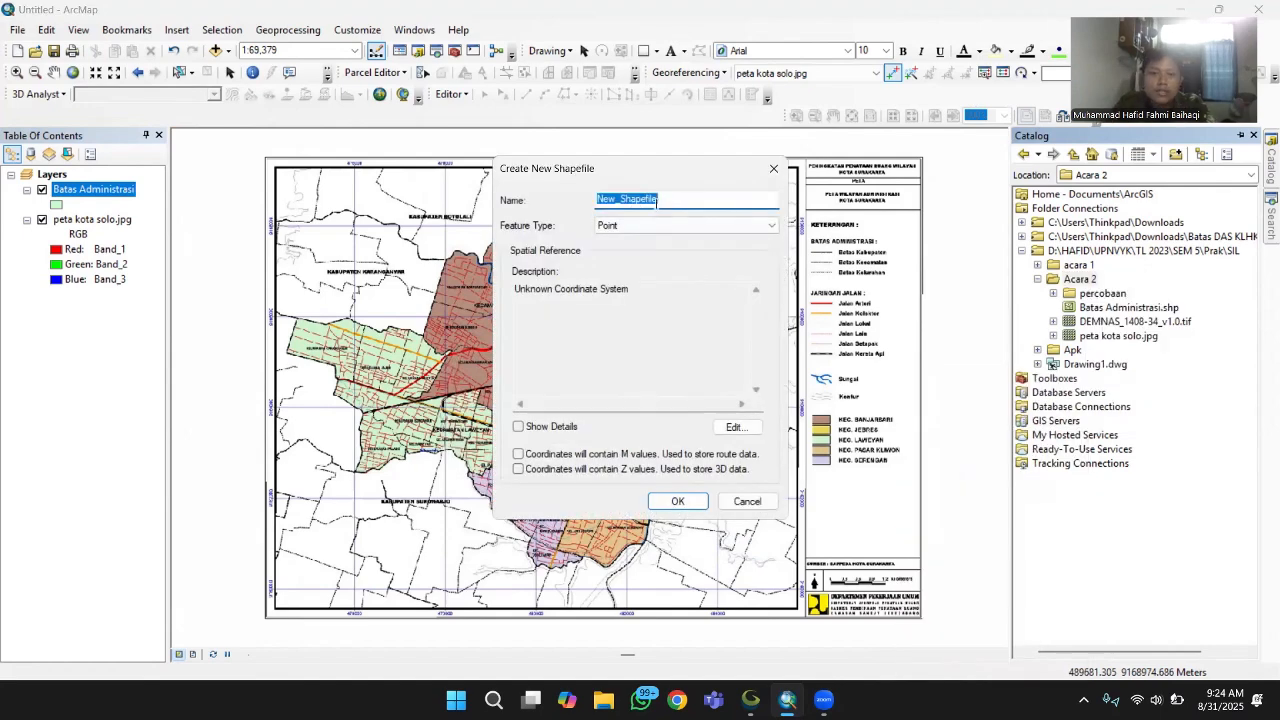
type("Sungai Pepe")
left_click(686, 226)
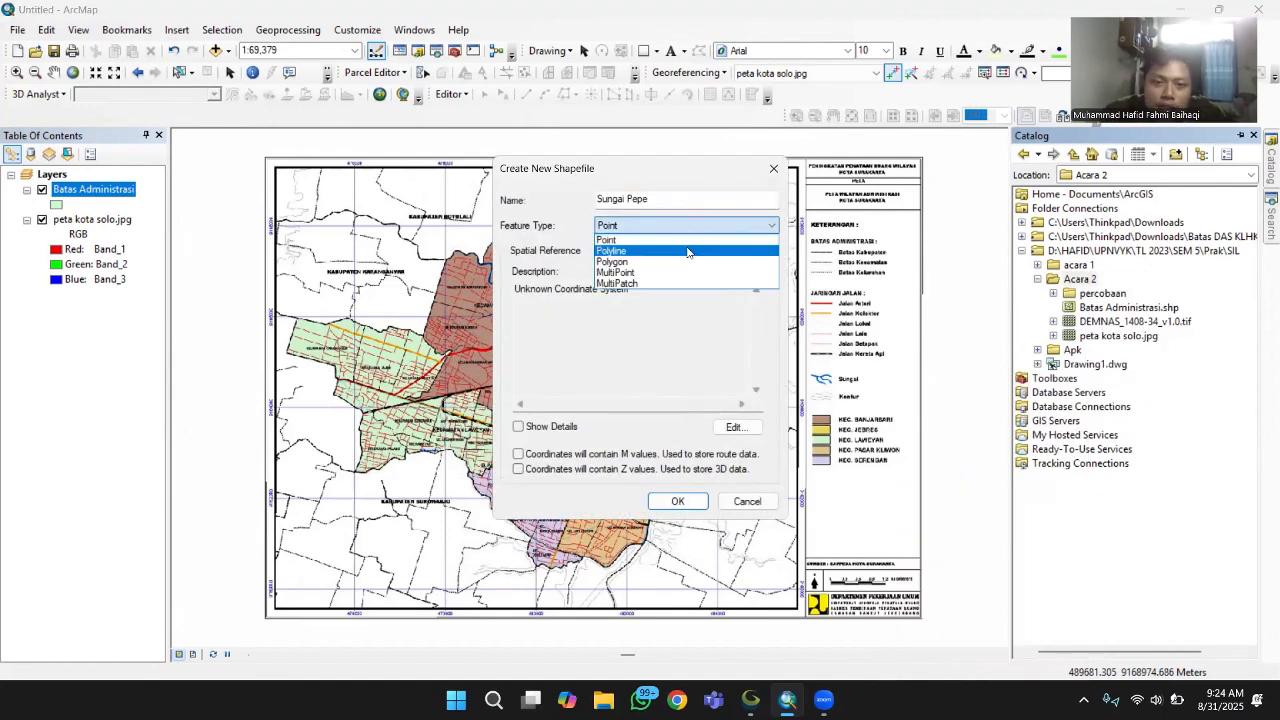
left_click(686, 251)
left_click(738, 427)
left_click(574, 217)
left_click(736, 556)
left_click(678, 501)
- Create a polyline shapefile named Jalan in the Acara 2 folder with the WGS 1984 UTM Zone 49S coordinate system
right_click(1085, 280)
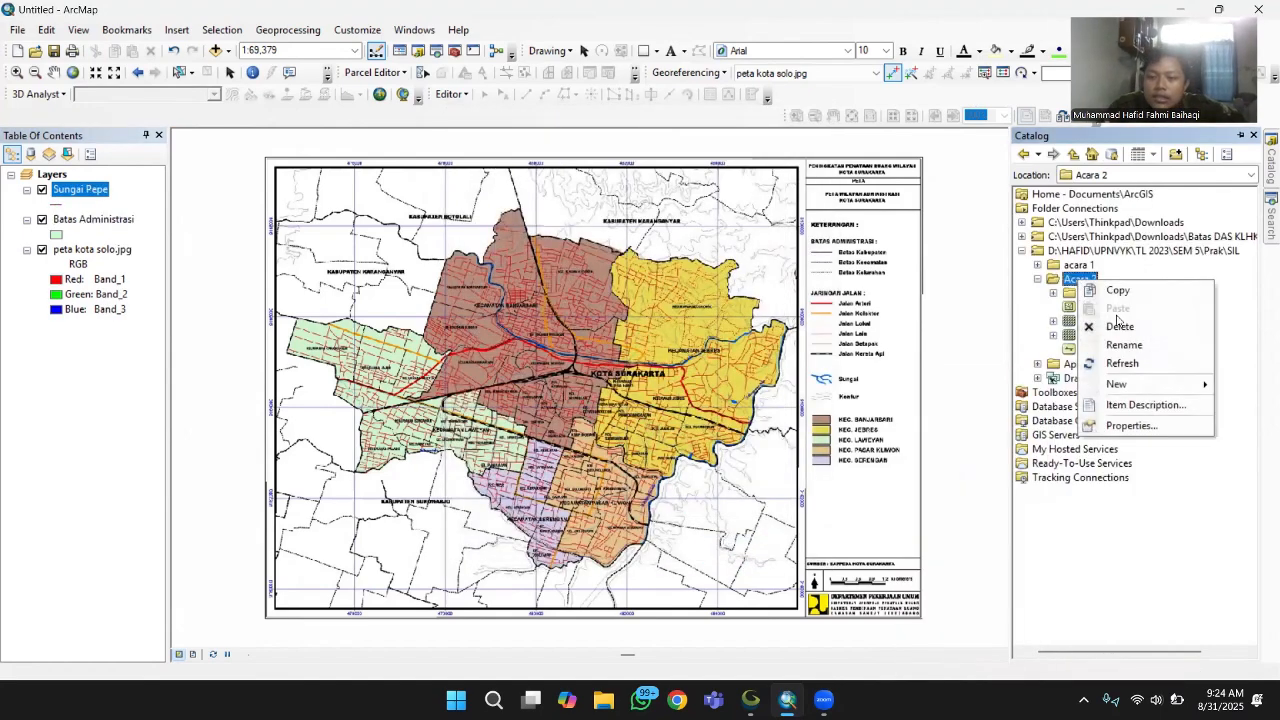
mouse_move(1141, 386)
left_click(951, 534)
type("Jalan")
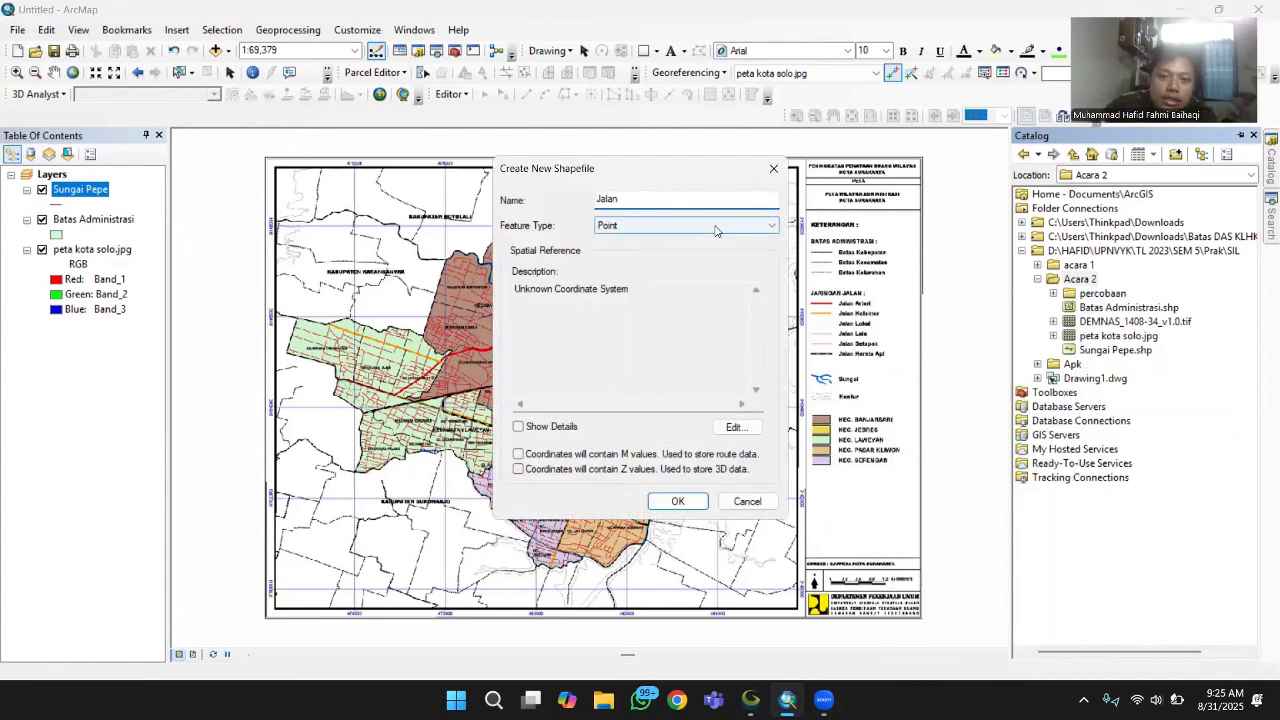
left_click(717, 229)
left_click(694, 251)
left_click(738, 427)
left_click(600, 218)
left_click(736, 556)
left_click(678, 501)
- Create a point shapefile named Fasum in the Acara 2 folder with the WGS 1984 UTM Zone 49S coordinate system
right_click(1068, 279)
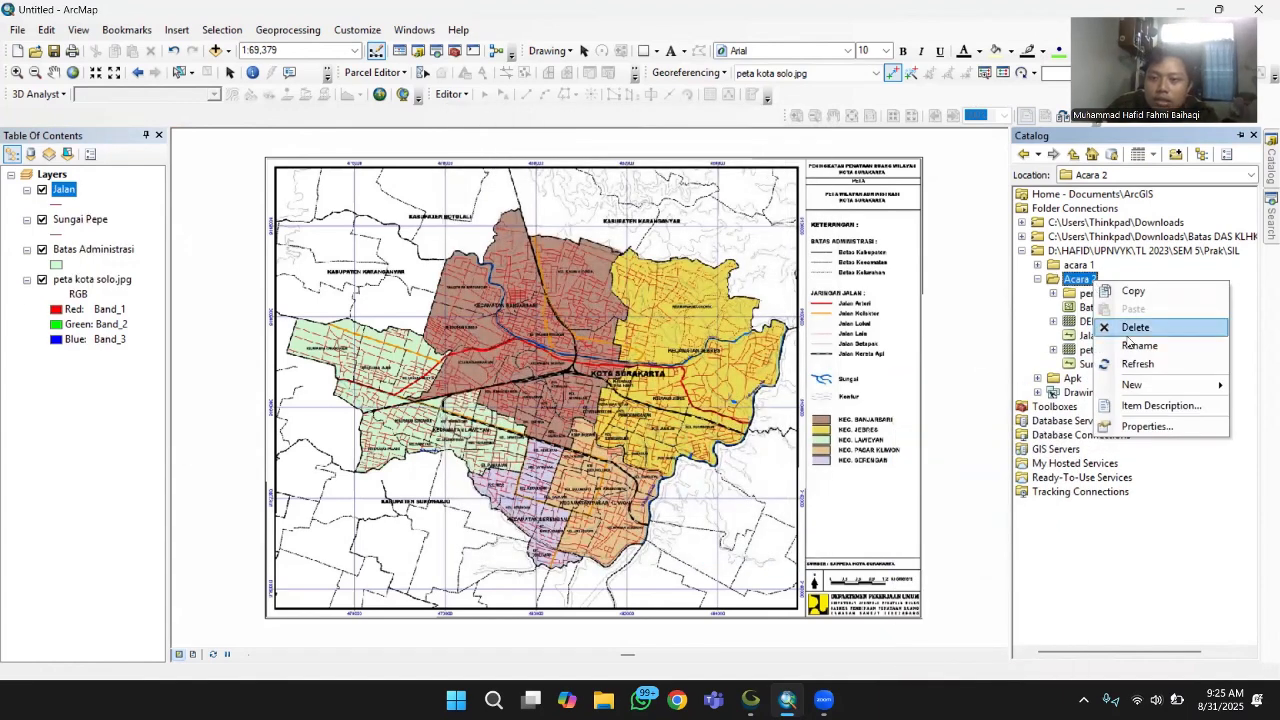
mouse_move(1125, 385)
left_click(945, 534)
type("Fasum")
left_click(735, 427)
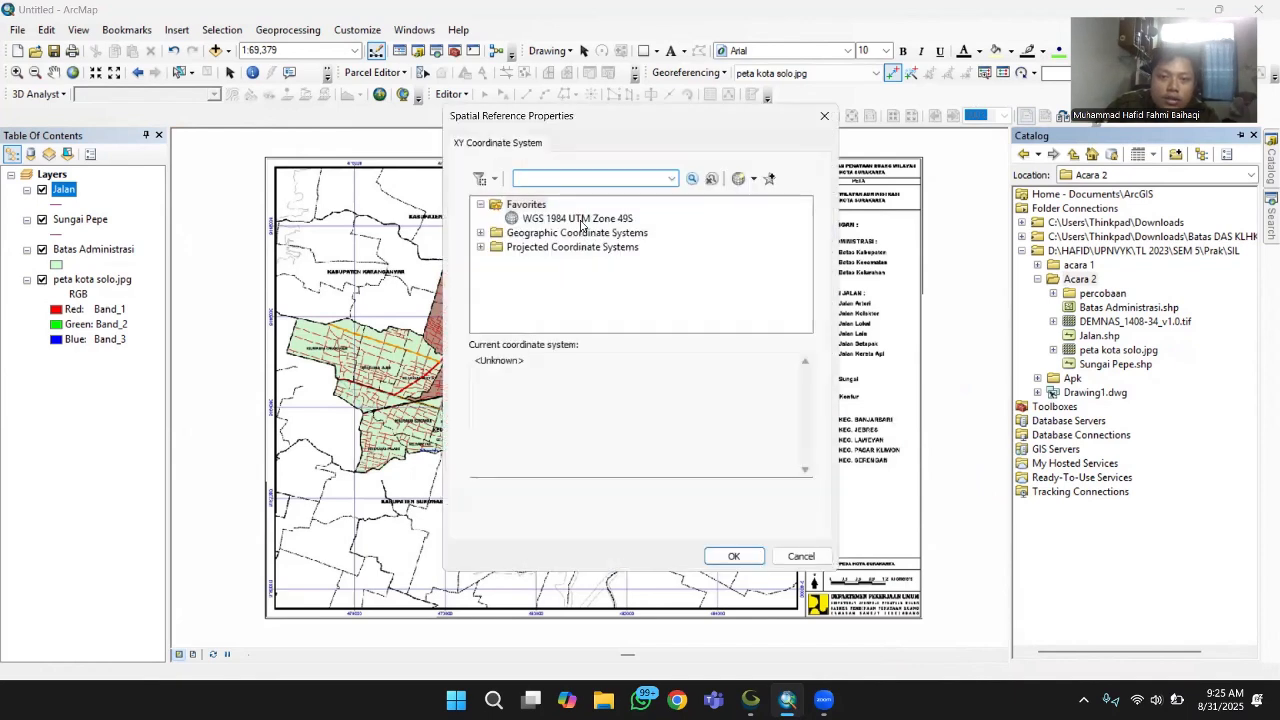
left_click(570, 183)
left_click(734, 554)
left_click(678, 501)
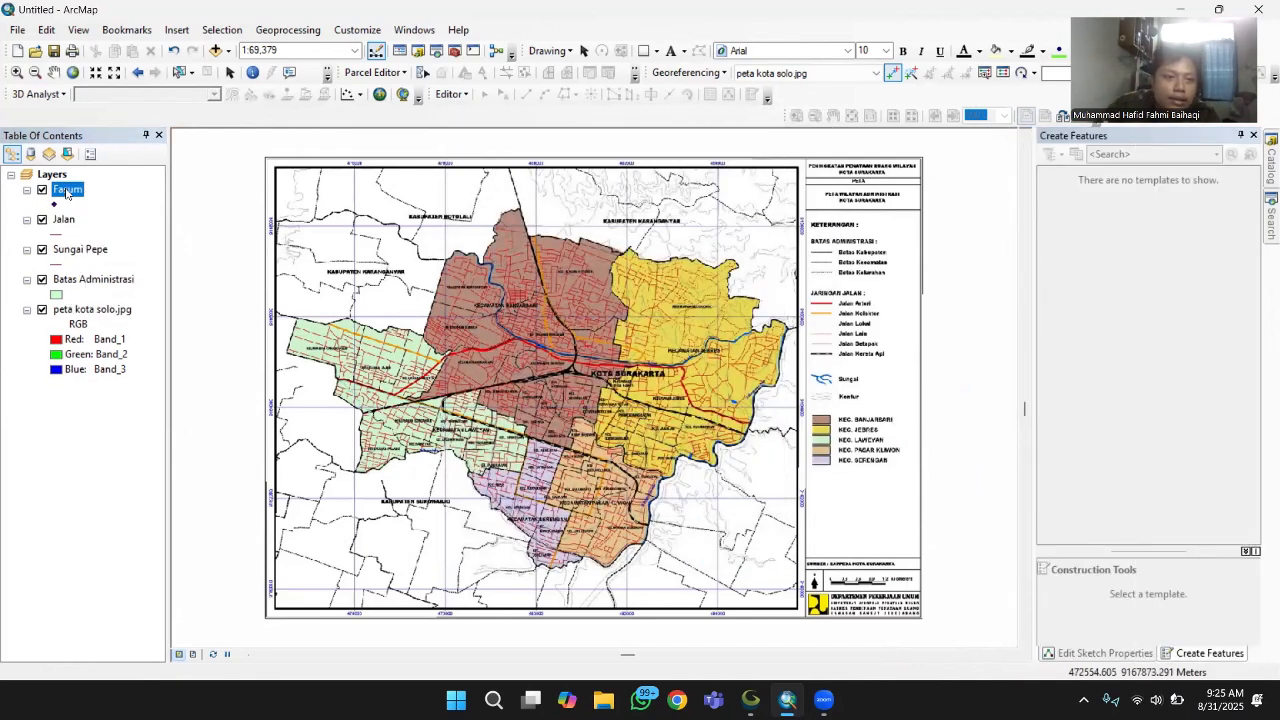
- Start an edit session on the Batas Administrasi layer
left_click(89, 281)
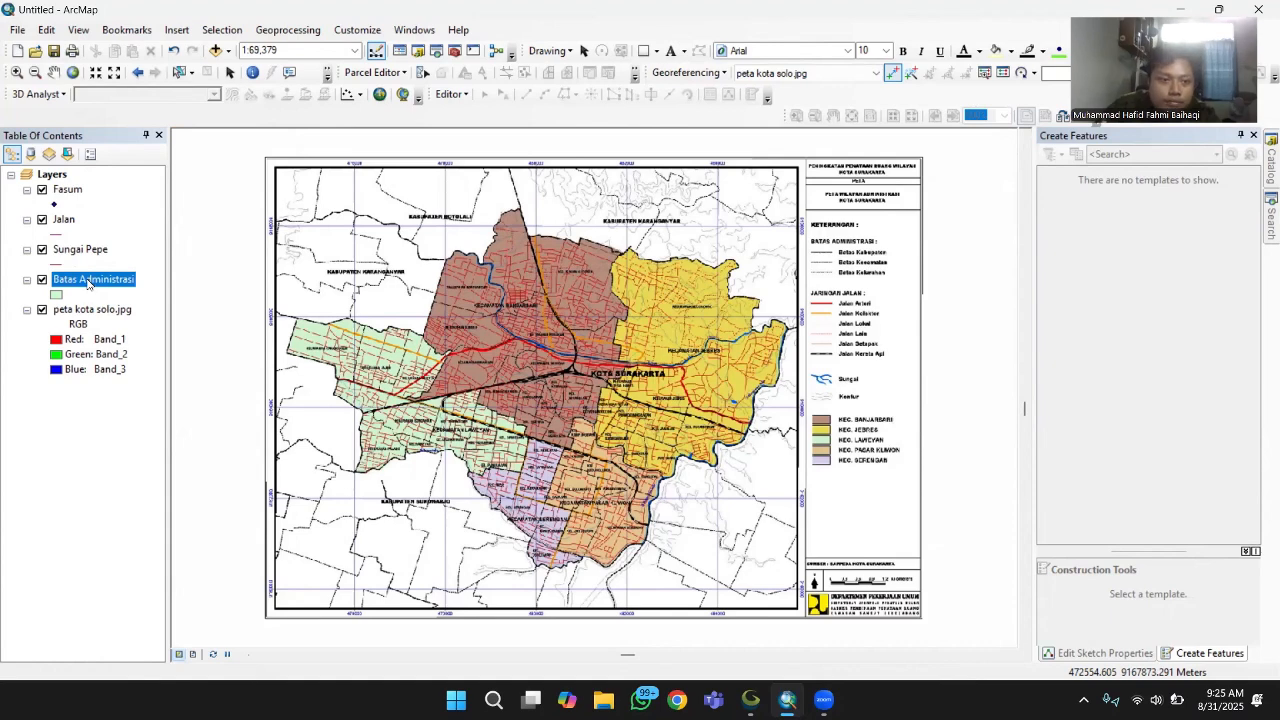
right_click(88, 283)
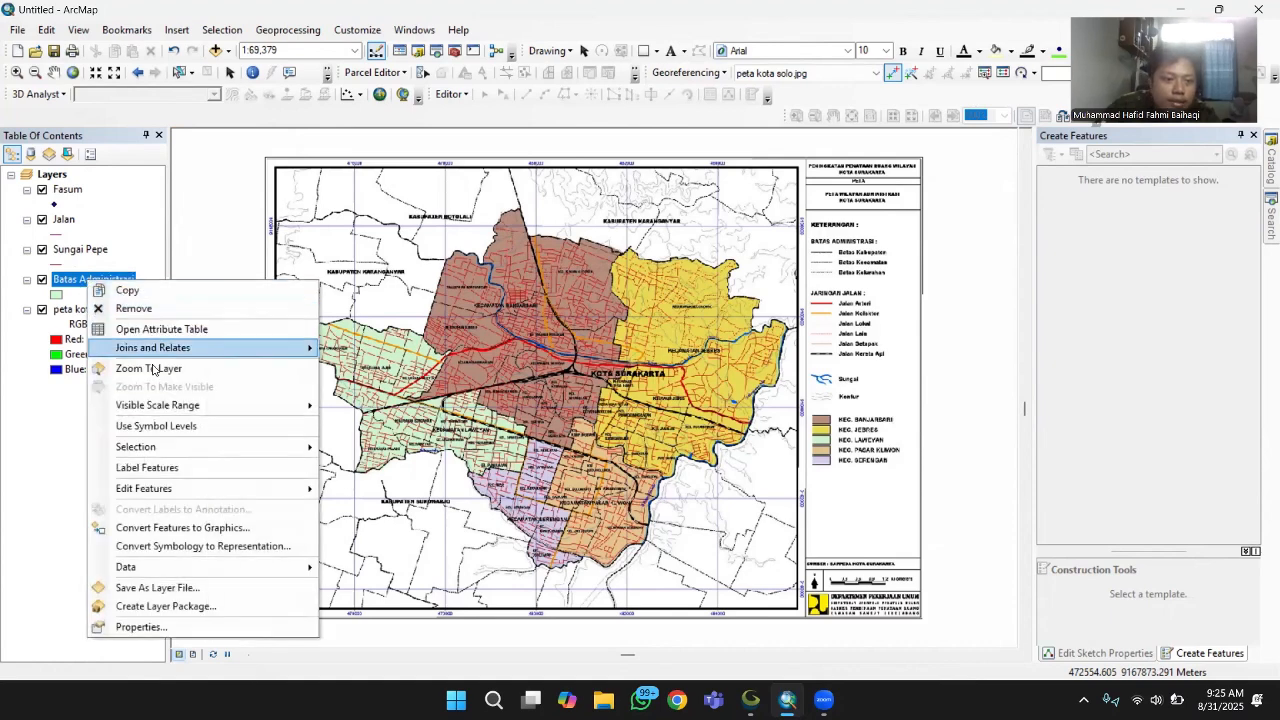
mouse_move(180, 486)
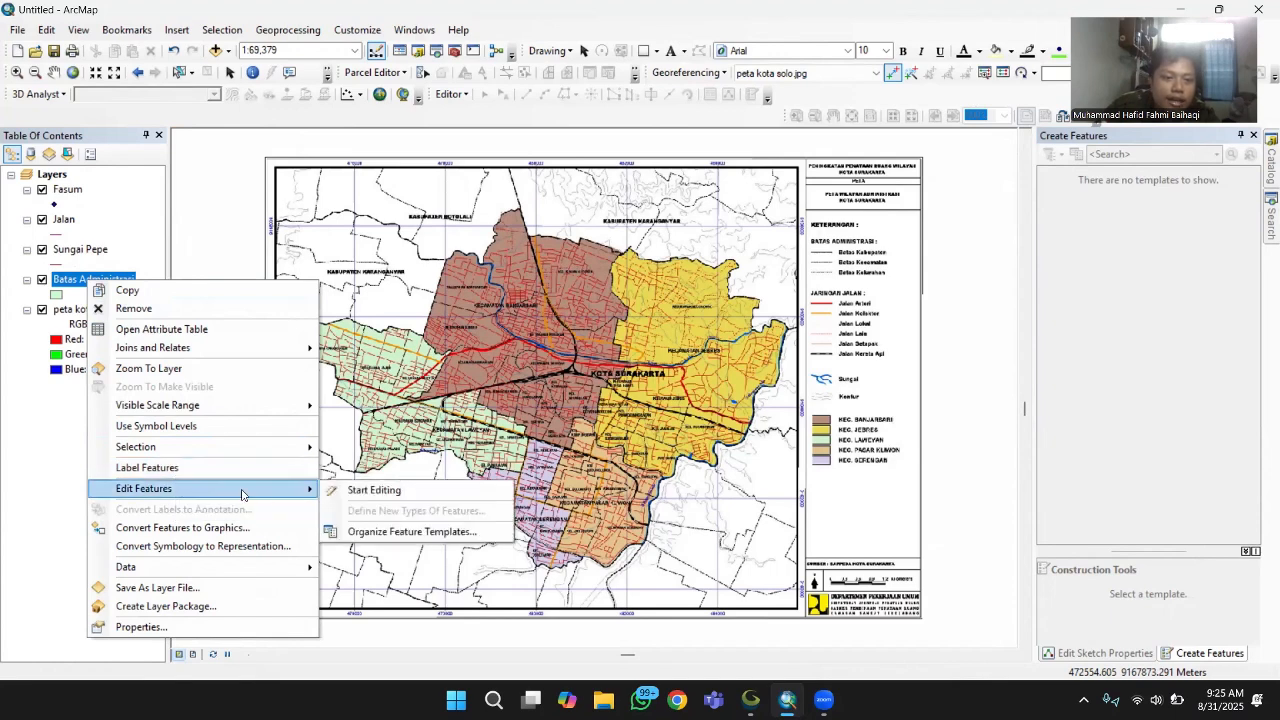
left_click(360, 490)
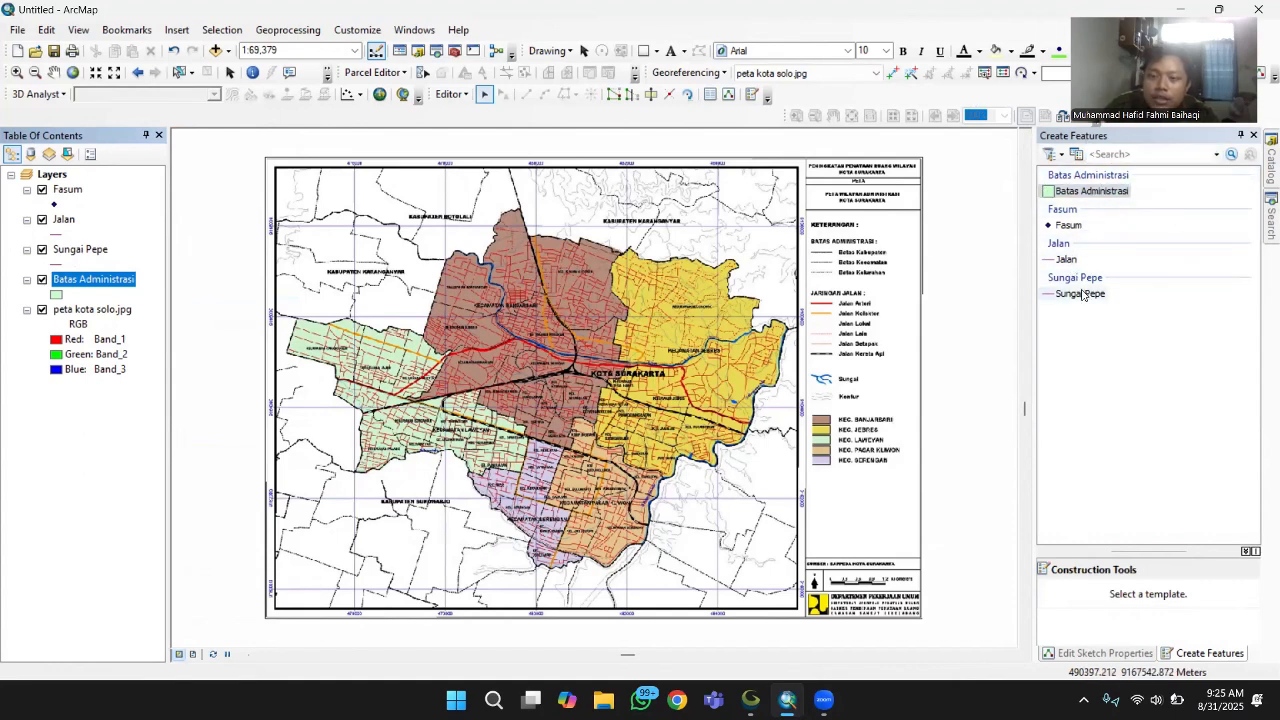
- Begin a Batas Administrasi polygon and trace the Serengan–Pasar Kliwon boundary southward, turning east along Pasar Kliwon's southern edge
left_click(1077, 193)
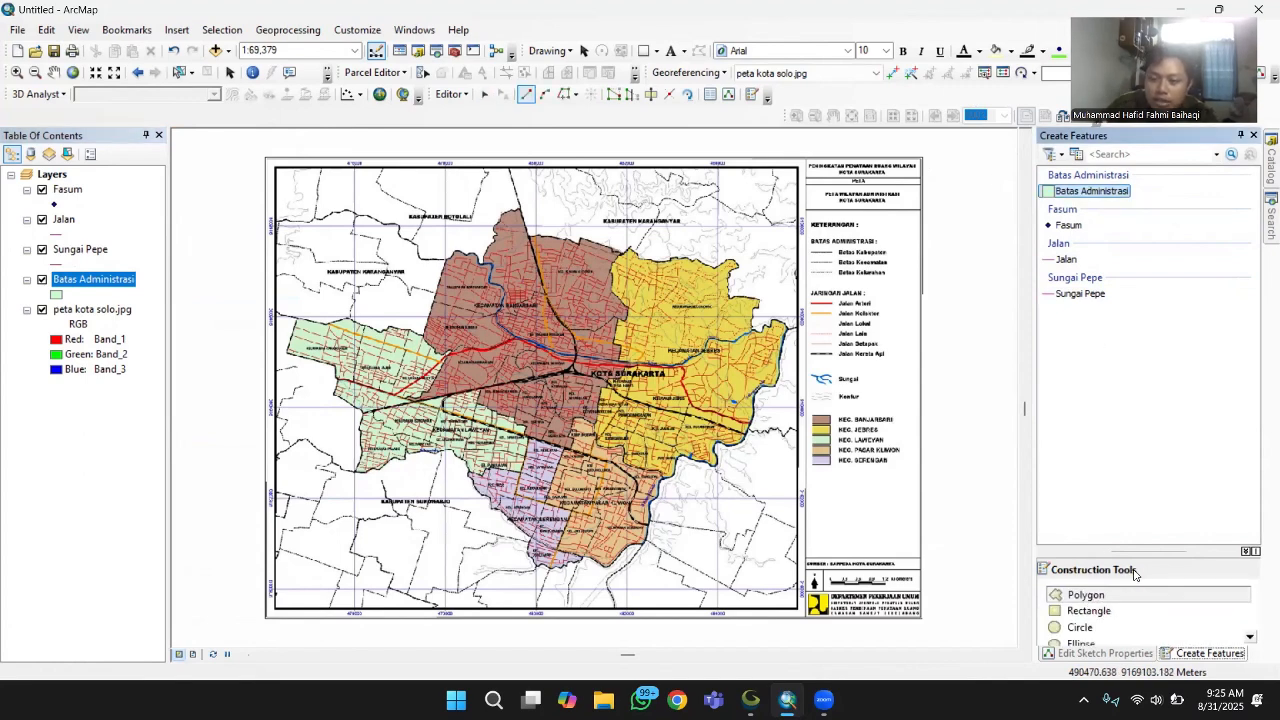
scroll(598, 458, "up", 3)
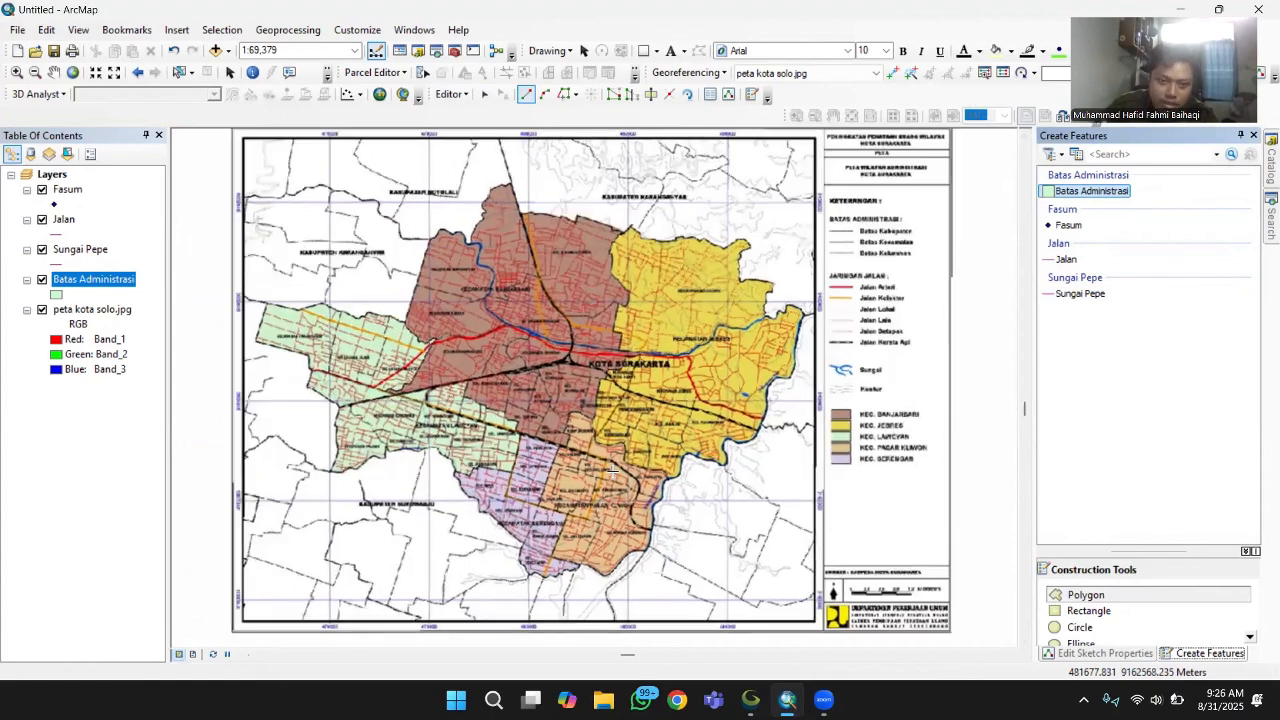
scroll(496, 428, "up", 2)
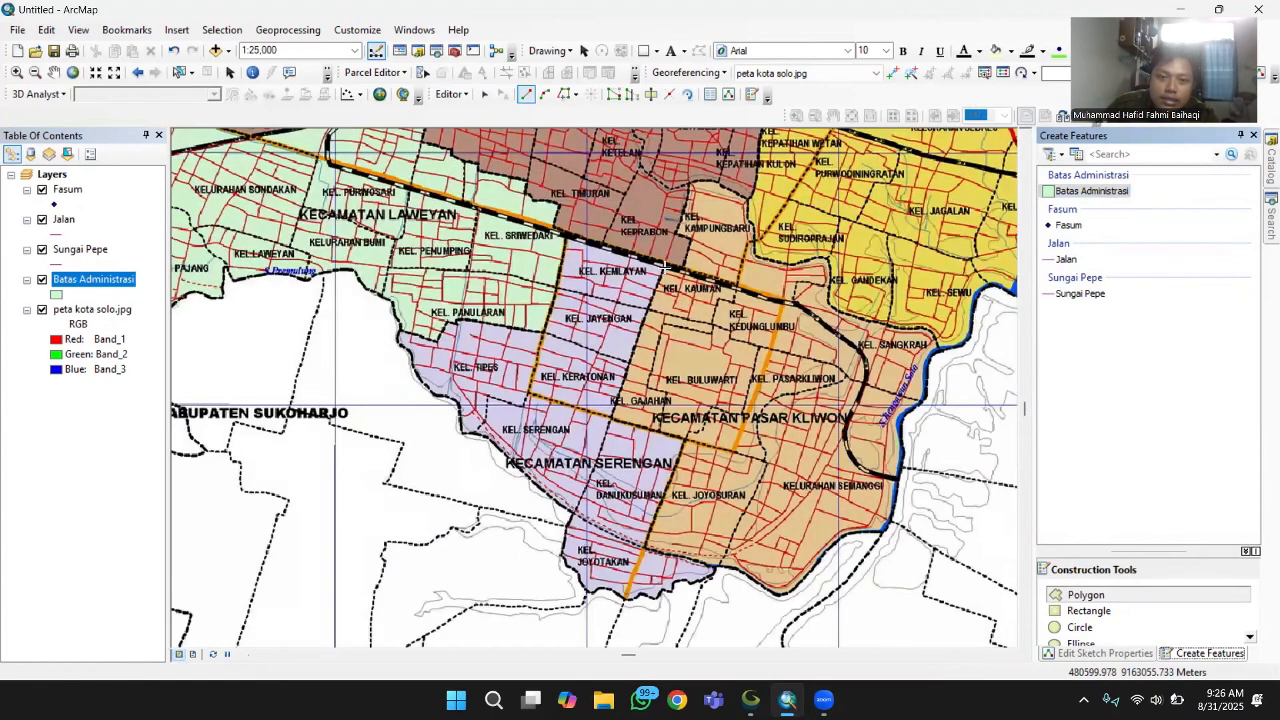
left_click(664, 268)
left_click(610, 420)
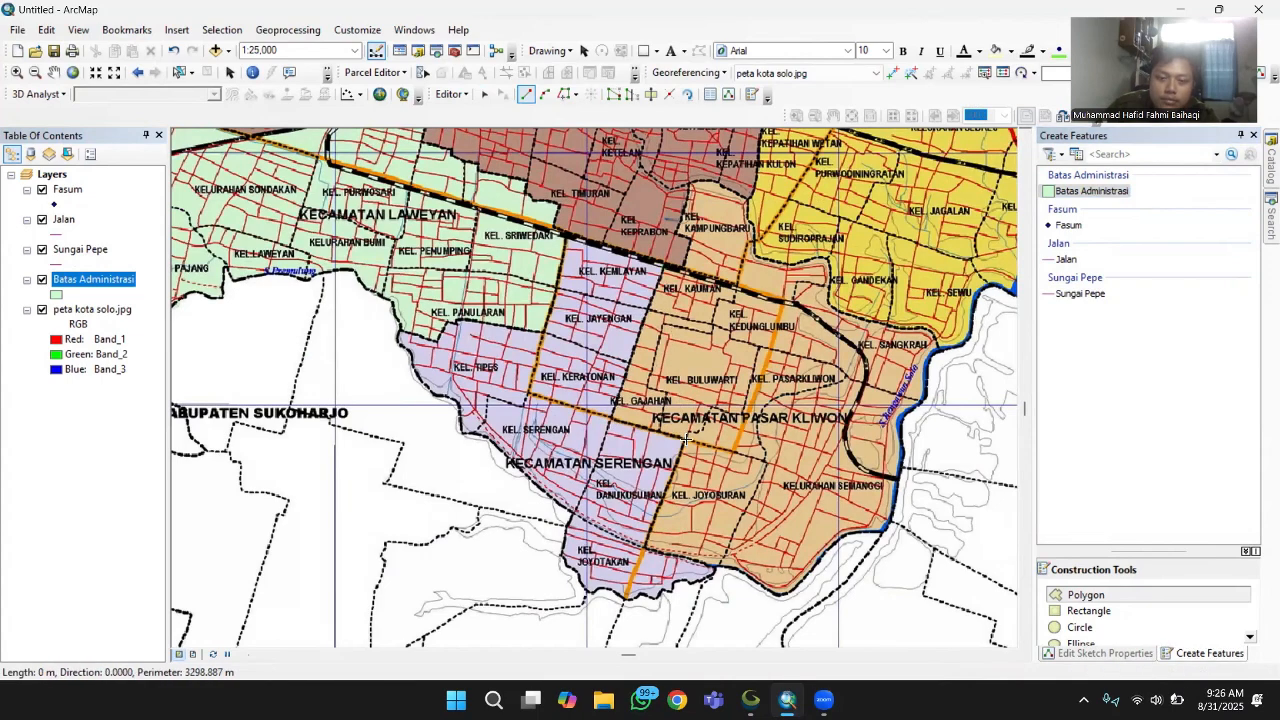
left_click(687, 440)
left_click(642, 551)
left_click(716, 569)
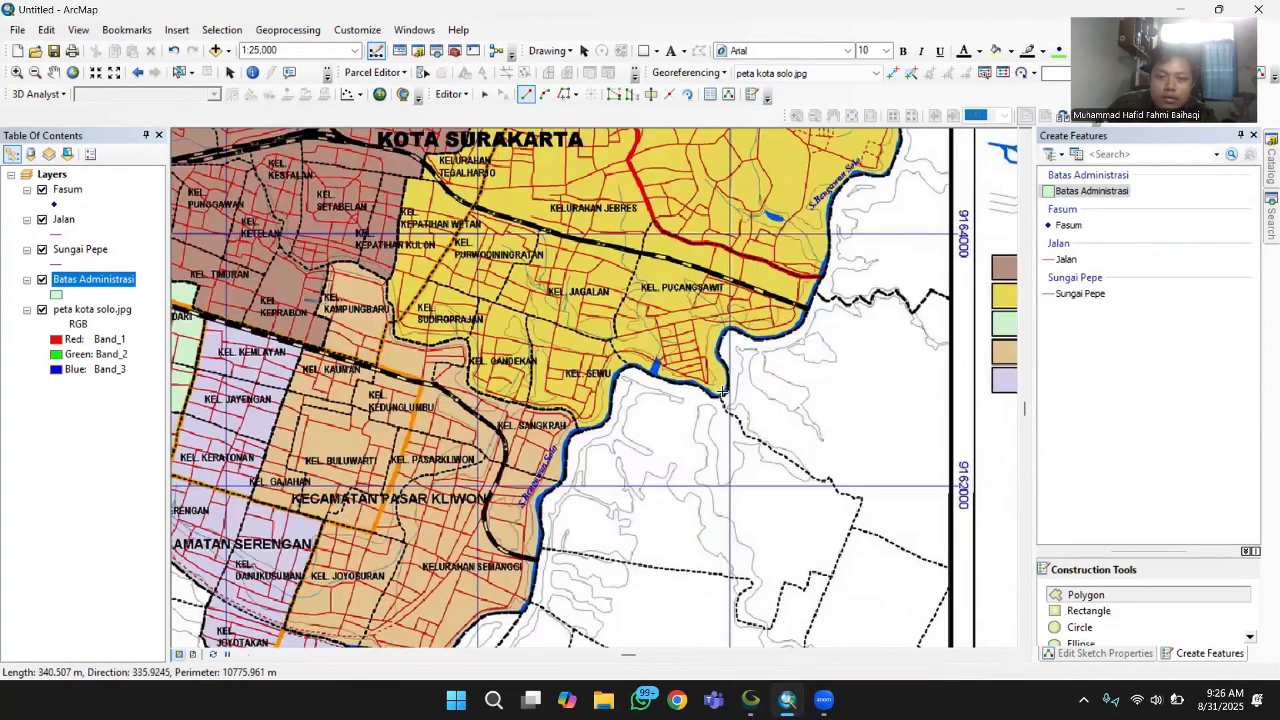
- Continue the polygon outline northward along the Bengawan Solo river, following the eastern edge of Kecamatan Jebres
left_click(722, 390)
left_click(718, 360)
left_click(715, 340)
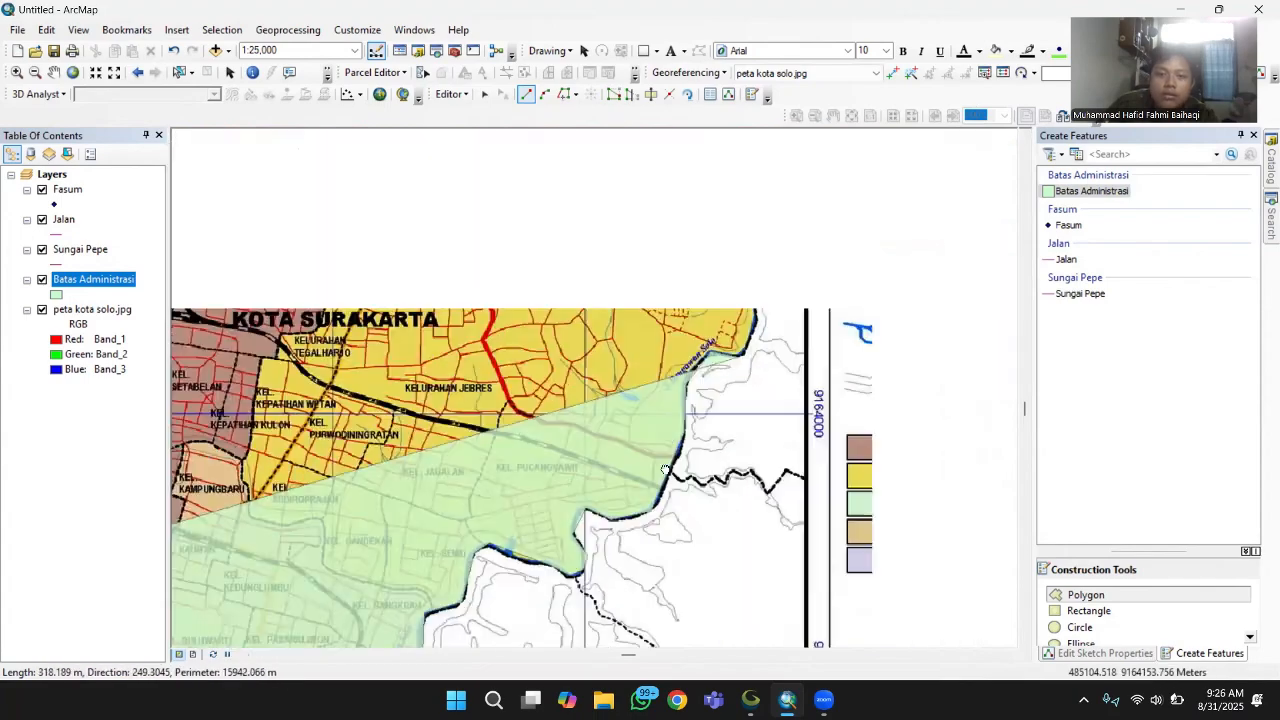
left_click(713, 322)
left_click(735, 245)
double_click(637, 212)
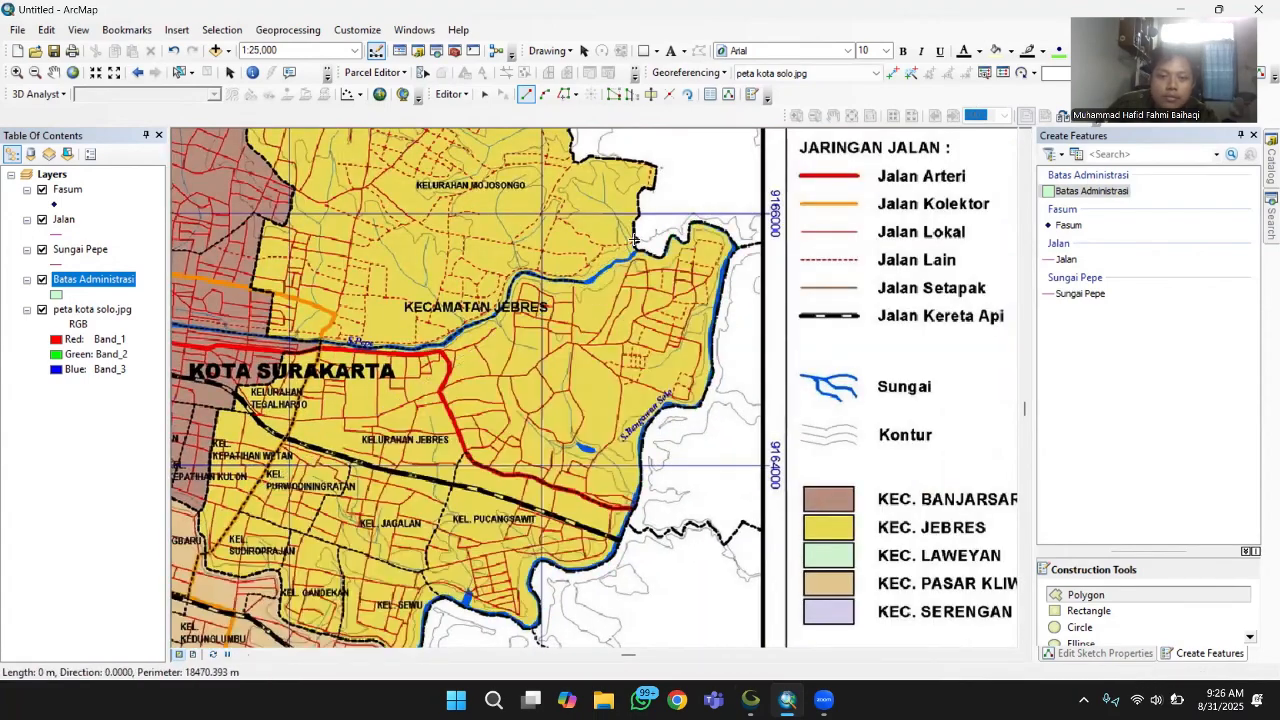
- Trace the northeastern and northern edges of Kelurahan Mojosongo westward toward the Banjarsari border
left_click(665, 168)
left_click(585, 158)
left_click(620, 318)
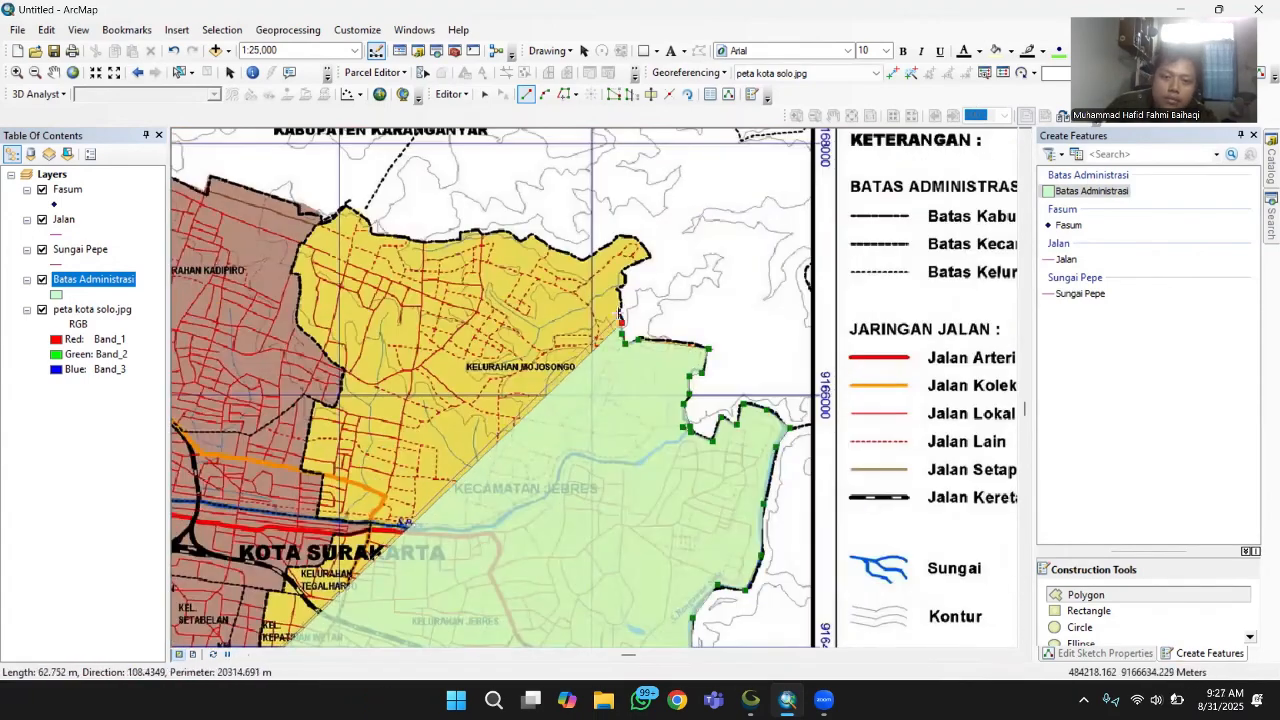
left_click(620, 293)
left_click(648, 254)
left_click(631, 235)
left_click(581, 260)
left_click(548, 242)
left_click(527, 236)
left_click(480, 230)
left_click(459, 237)
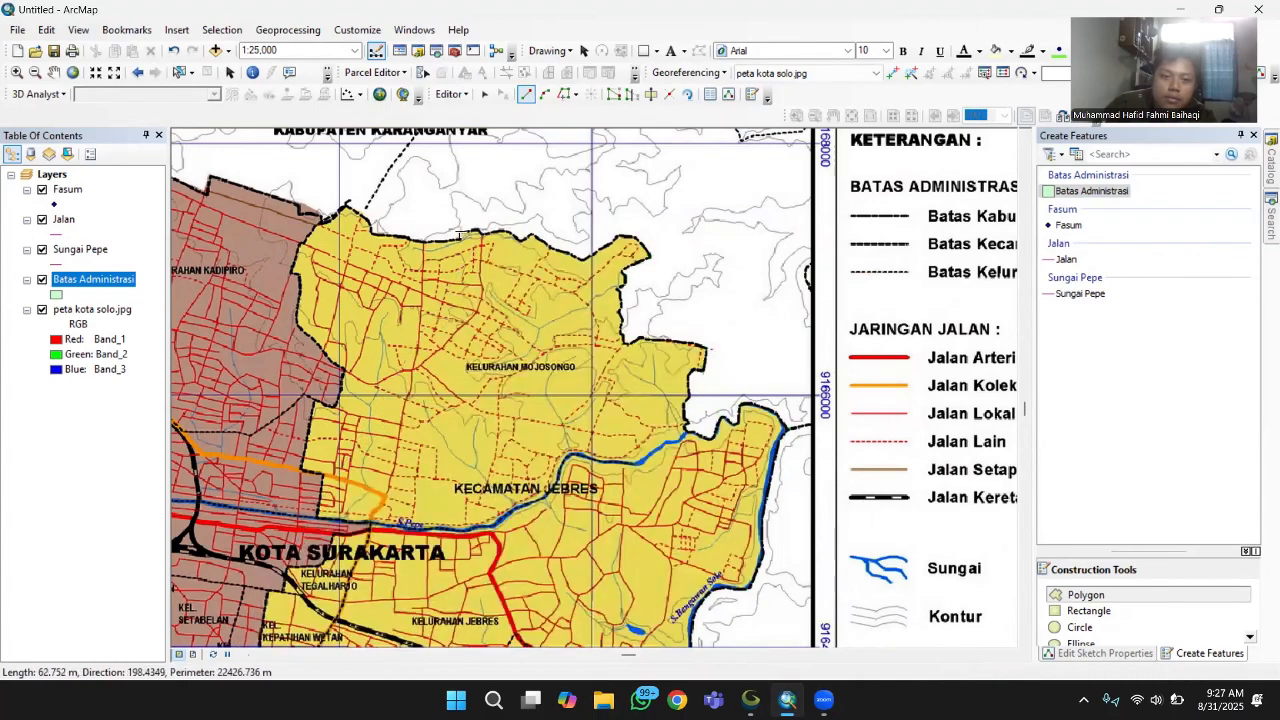
left_click(367, 235)
- Continue the polygon outline along the northern edge of Kecamatan Banjarsari, around its northern tip toward Kelurahan Banyuanyar
left_click_drag(360, 213, 513, 447)
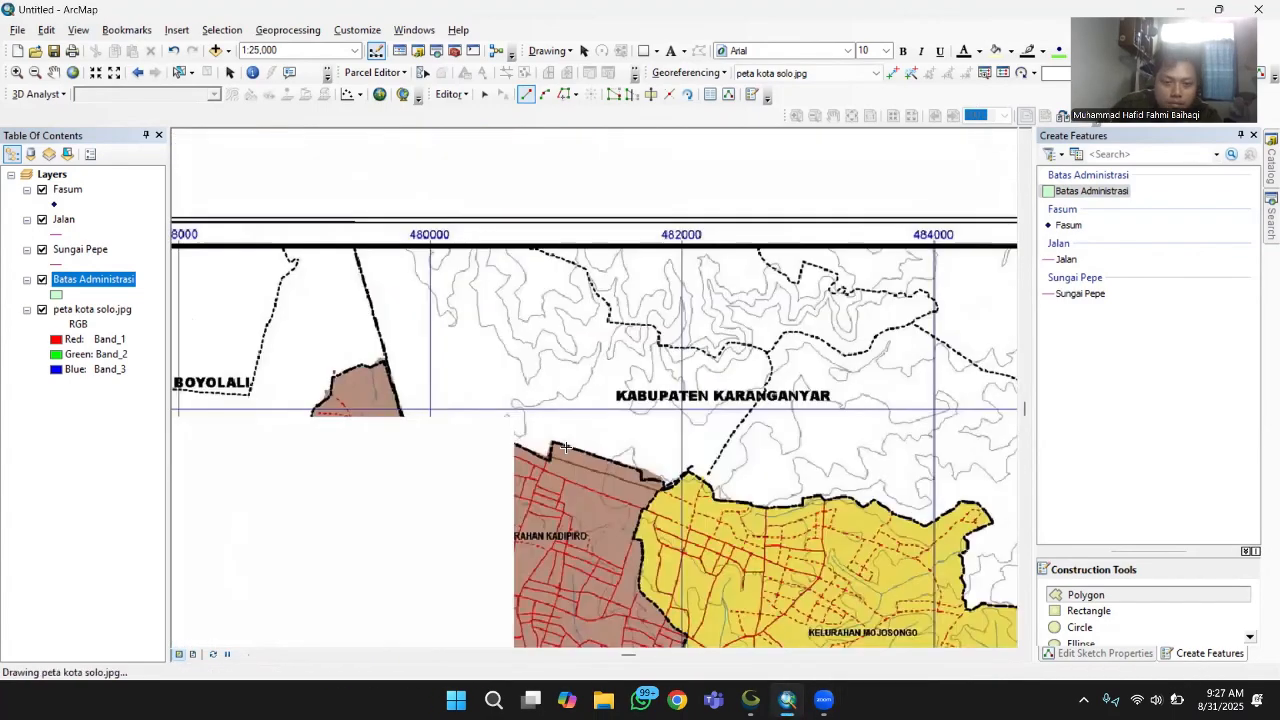
left_click(511, 443)
left_click(441, 437)
left_click(408, 434)
left_click_drag(390, 366, 648, 334)
left_click(645, 325)
left_click(593, 339)
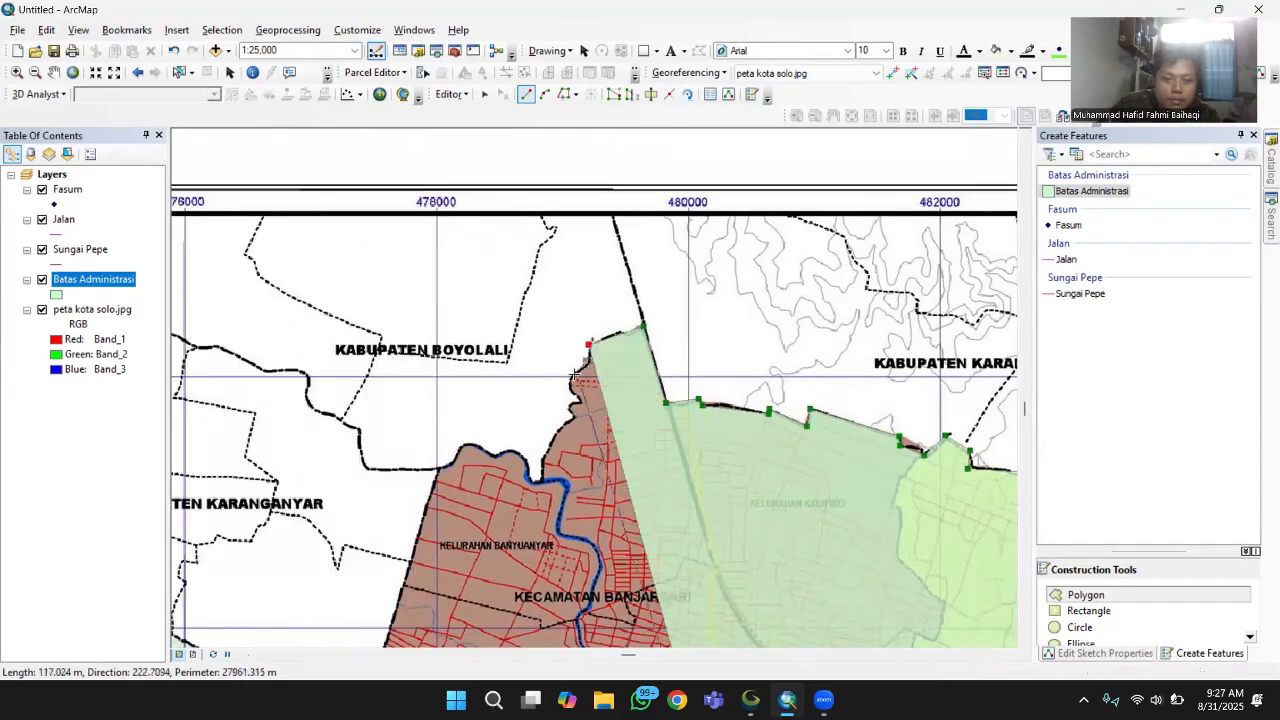
left_click(570, 405)
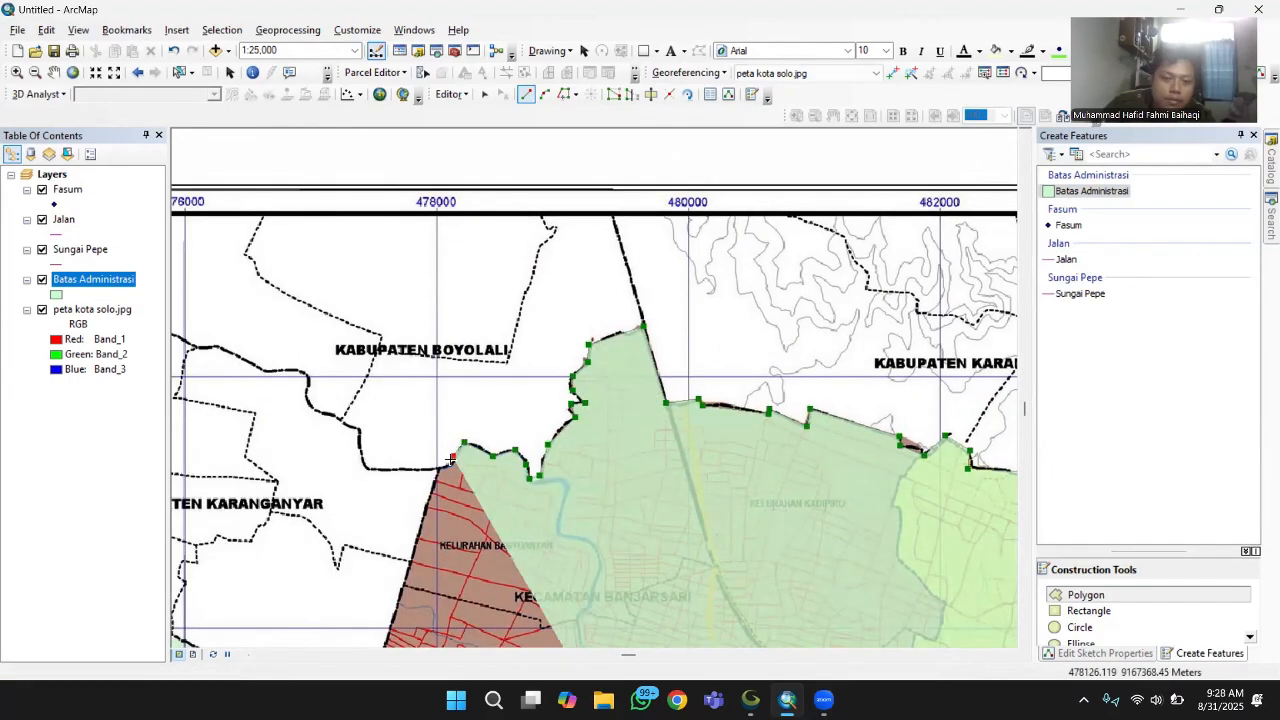
- Trace Banjarsari's western edge southward past Kelurahan Sumber to the corner beside Kelurahan Kerten
mouse_move(524, 590)
left_mouse_down()
mouse_move(594, 442)
mouse_move(549, 375)
left_mouse_up()
left_click(527, 403)
left_click(560, 437)
left_click(583, 452)
left_click(599, 438)
left_click(608, 440)
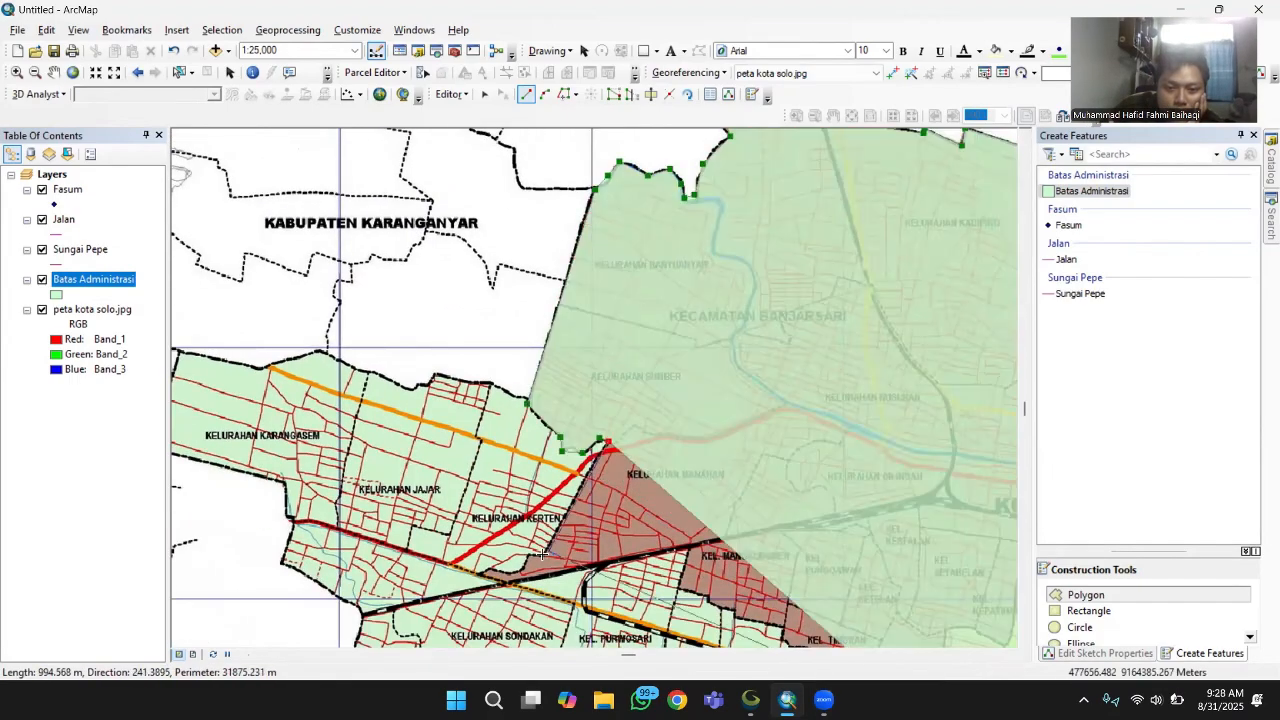
- Trace the Banjarsari–Laweyan boundary southeastward and finish the polygon
left_click(544, 553)
left_click(519, 566)
left_click(781, 629)
left_click_drag(781, 629, 576, 483)
left_click(607, 510)
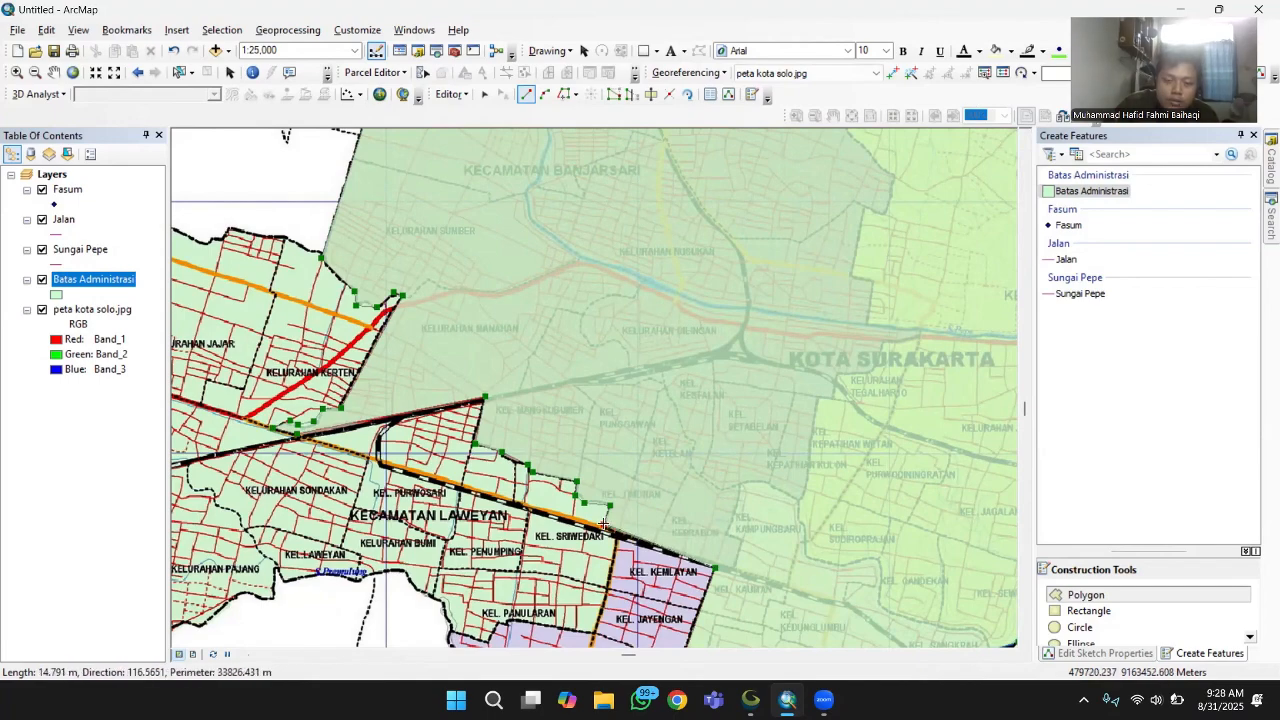
double_click(604, 524)
scroll(537, 434, "down", 2)
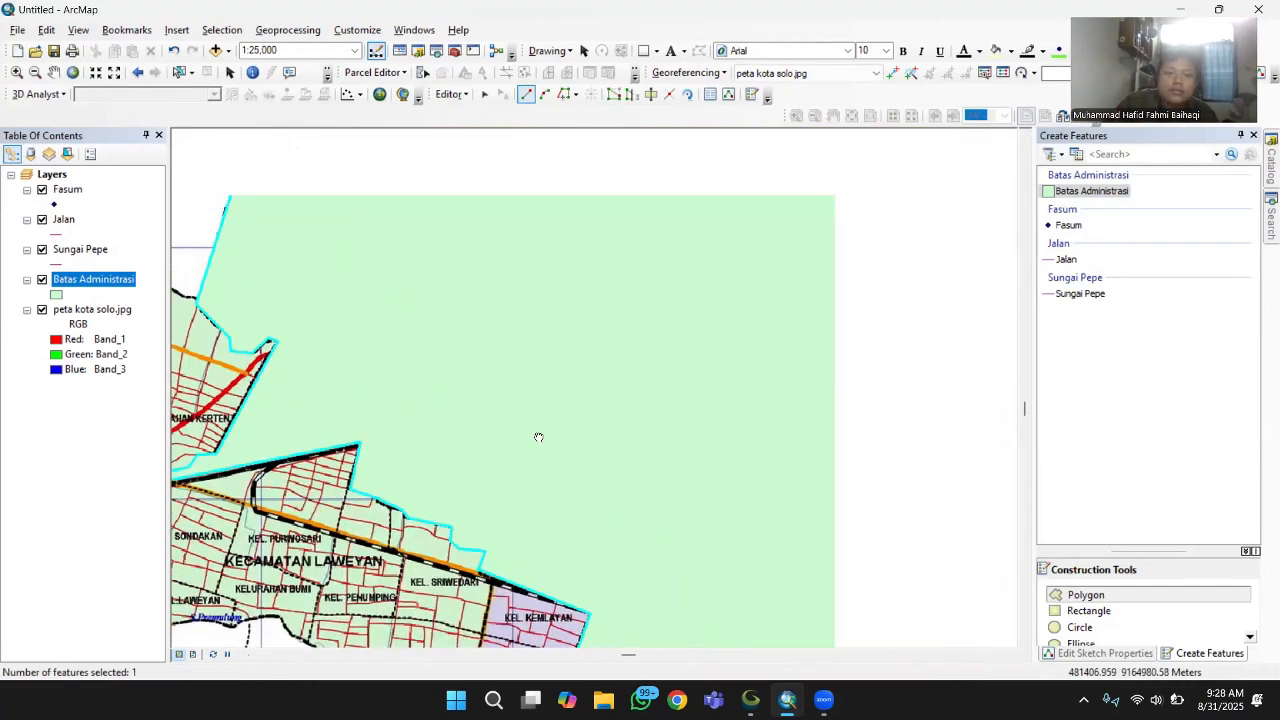
scroll(712, 352, "up", 1)
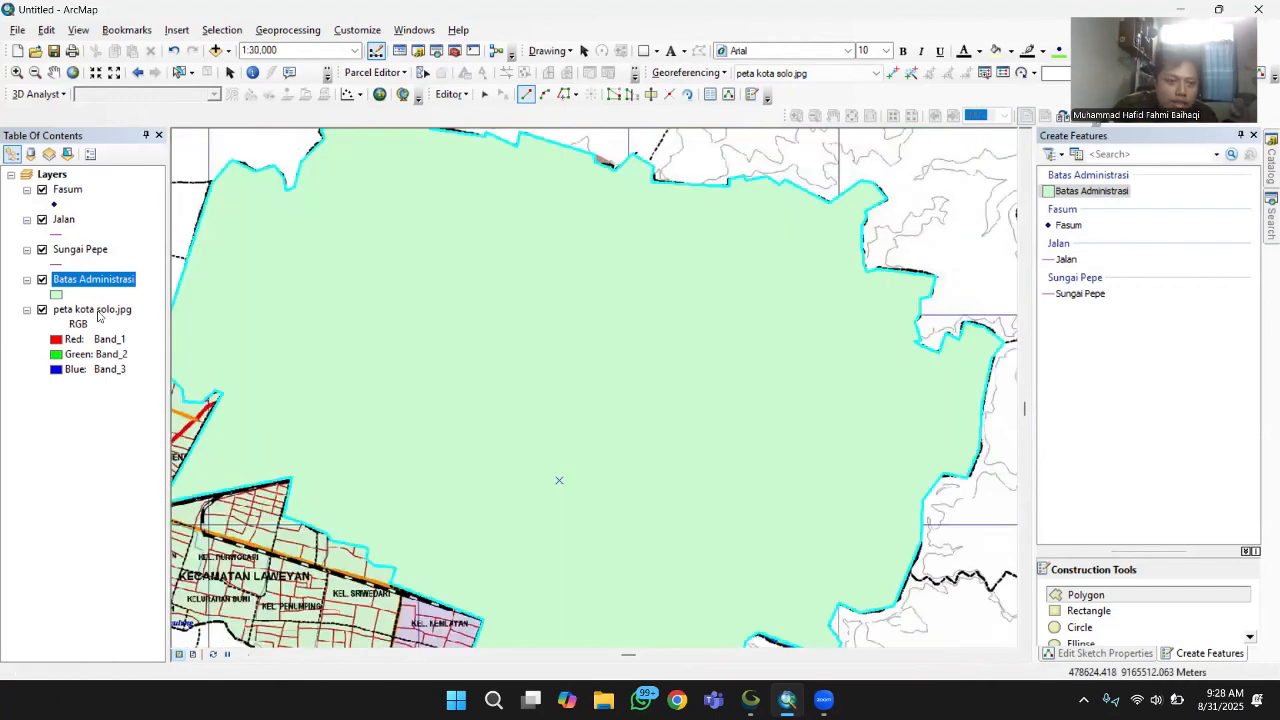
- Set the Batas Administrasi symbol to no fill colour with a red outline of width 2
right_click(110, 281)
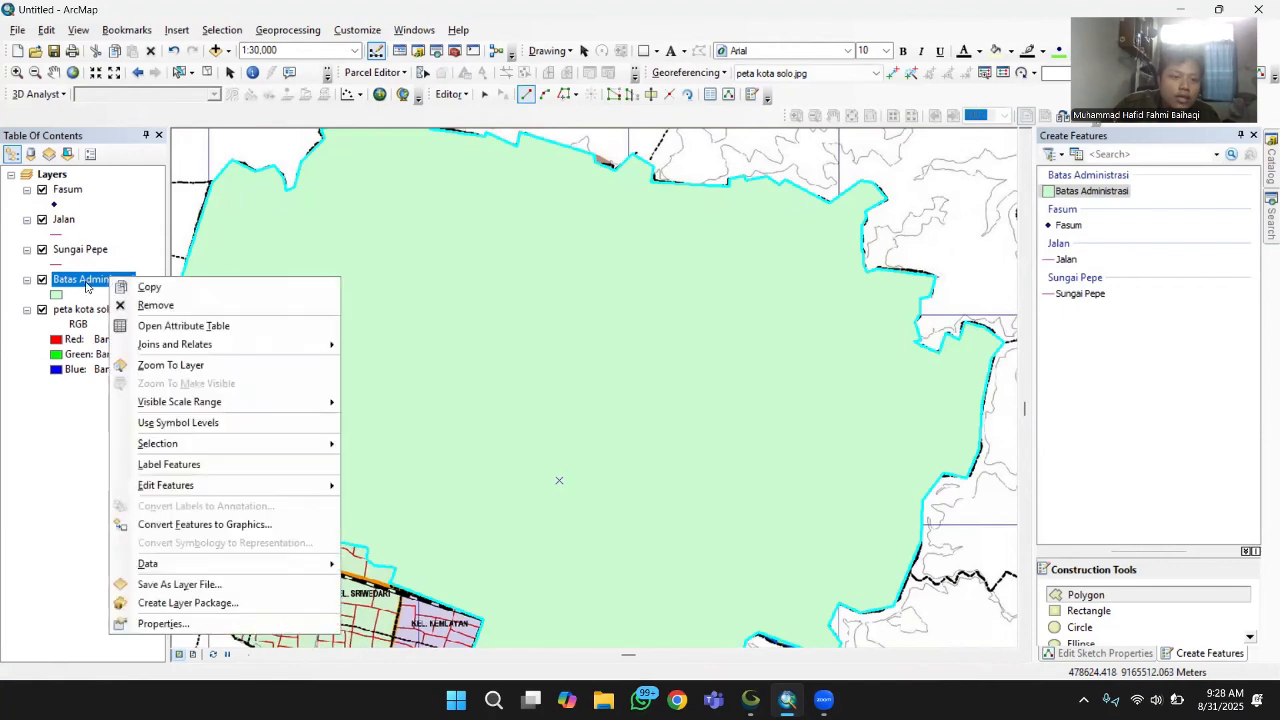
key("Escape")
left_click(56, 294)
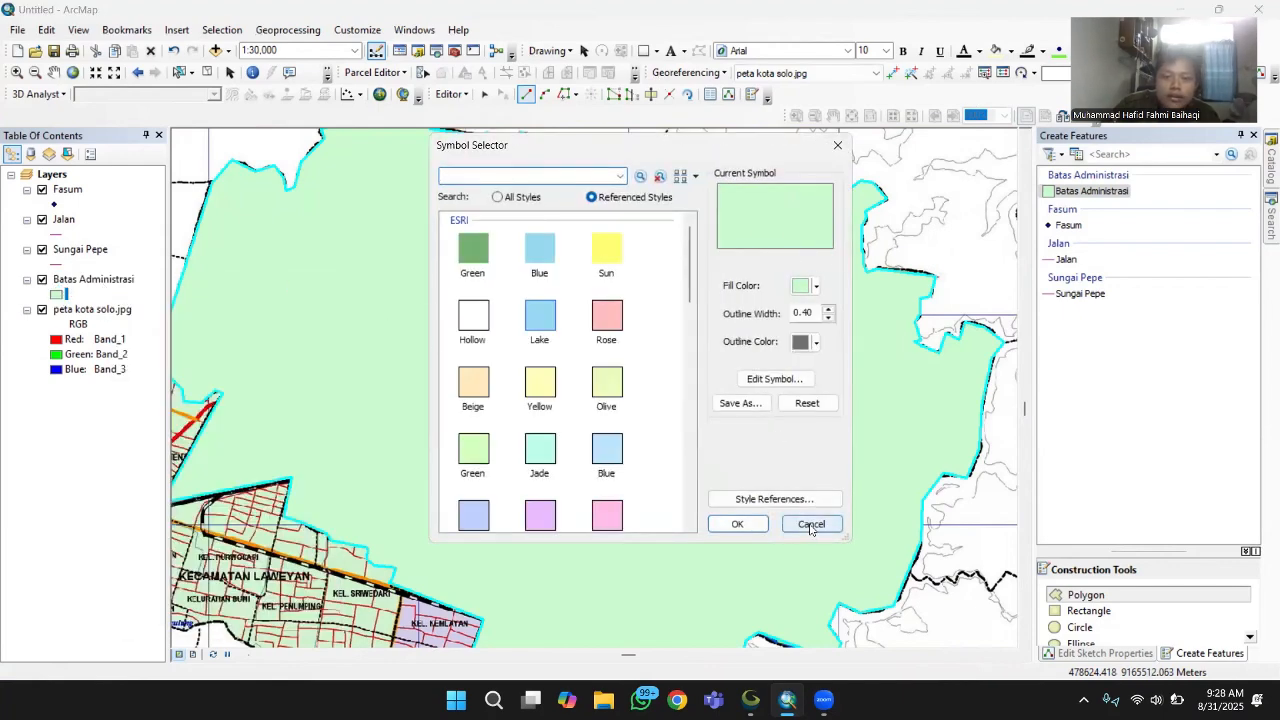
left_click(814, 288)
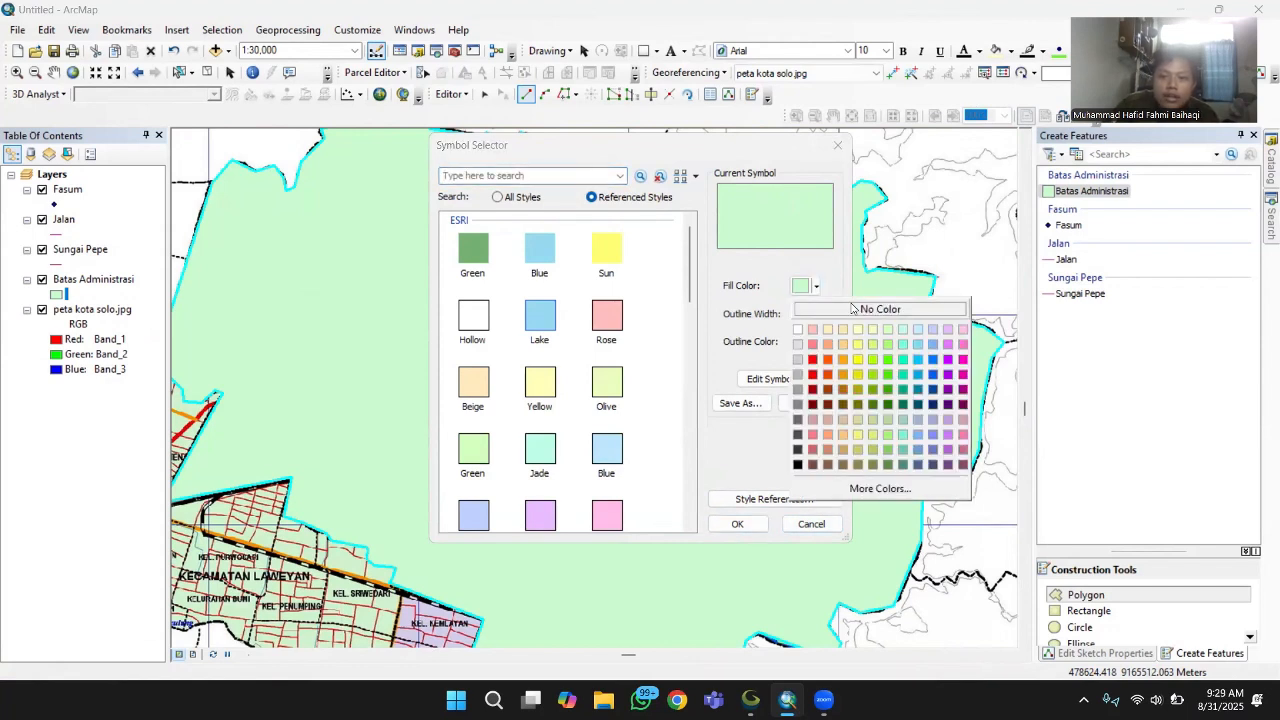
left_click(852, 308)
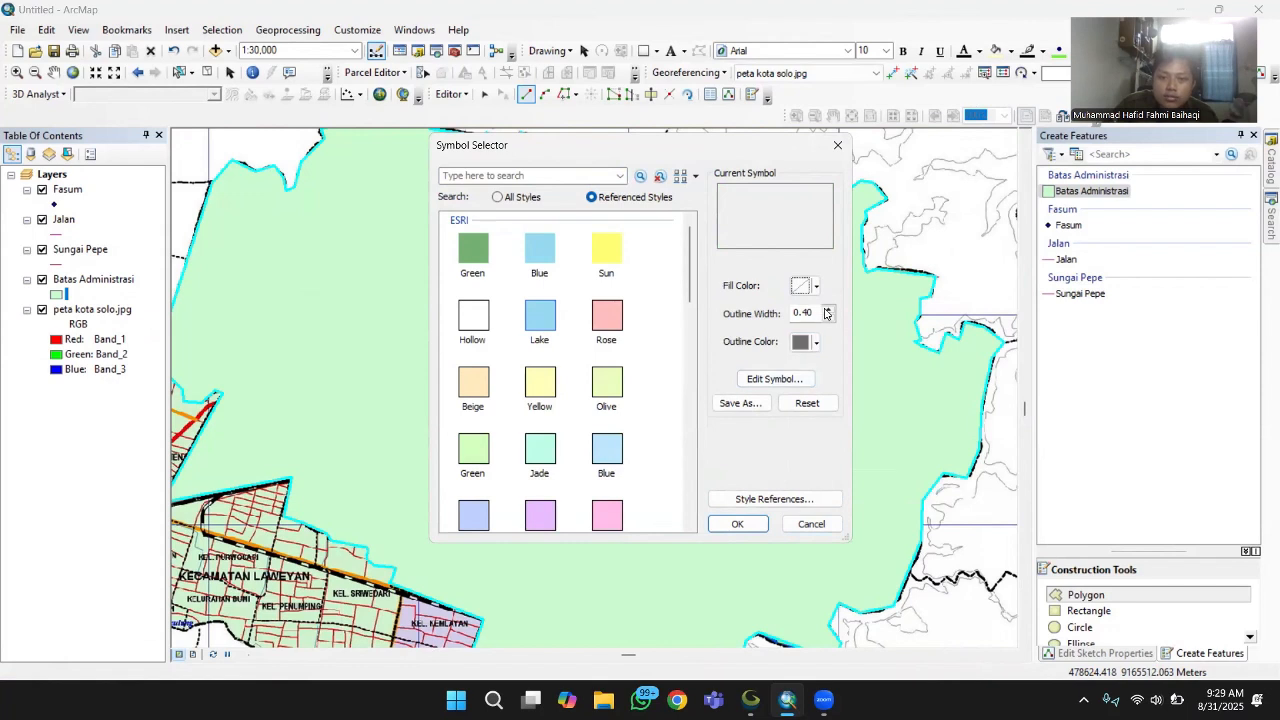
left_click(816, 344)
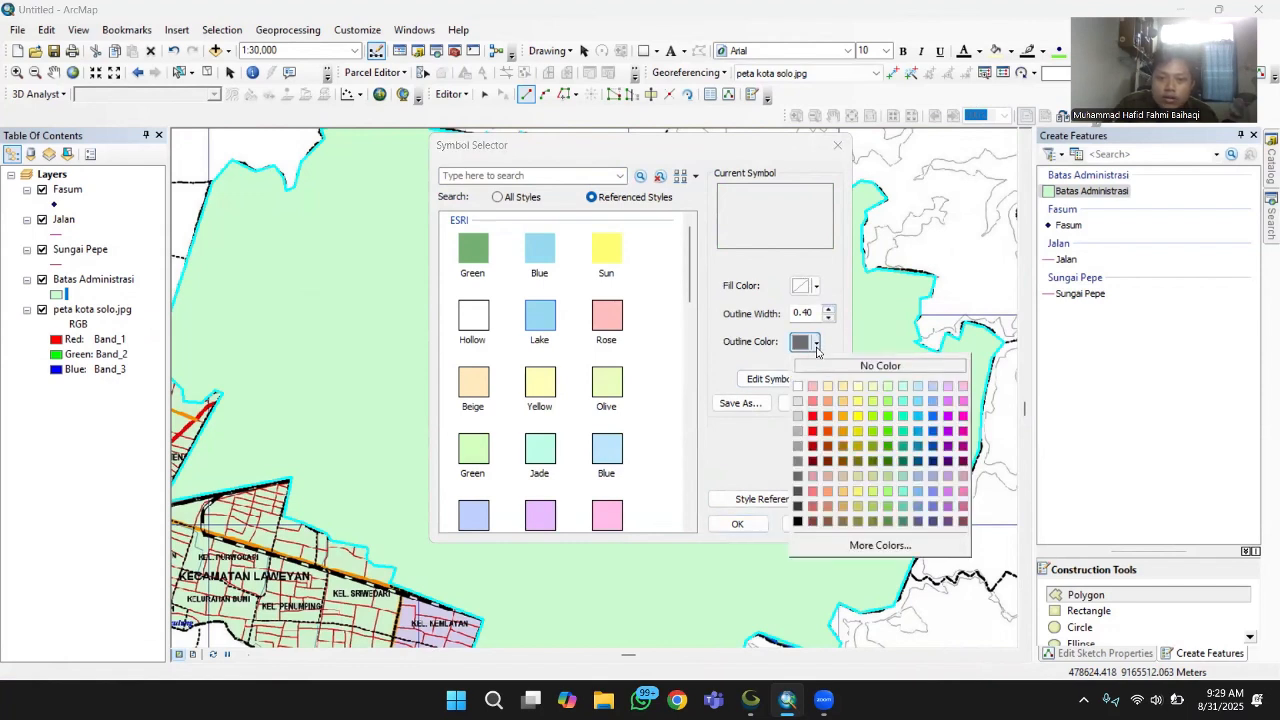
left_click(813, 416)
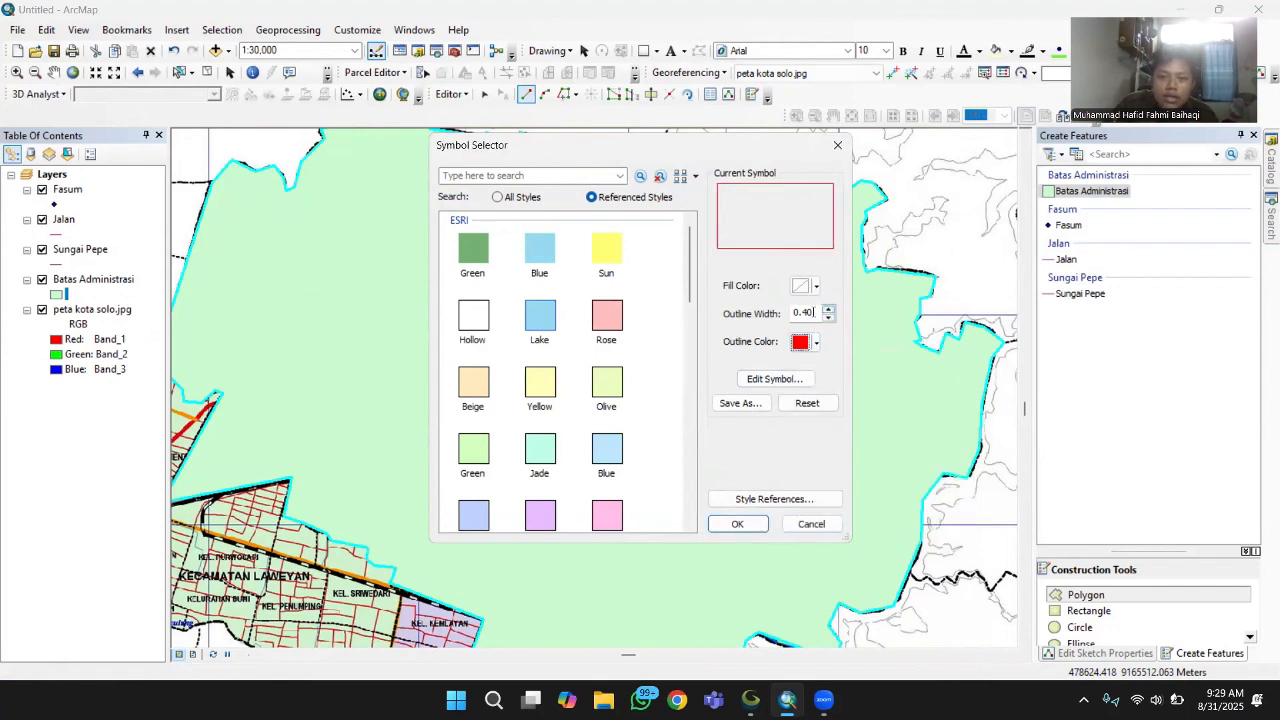
double_click(805, 313)
type("2")
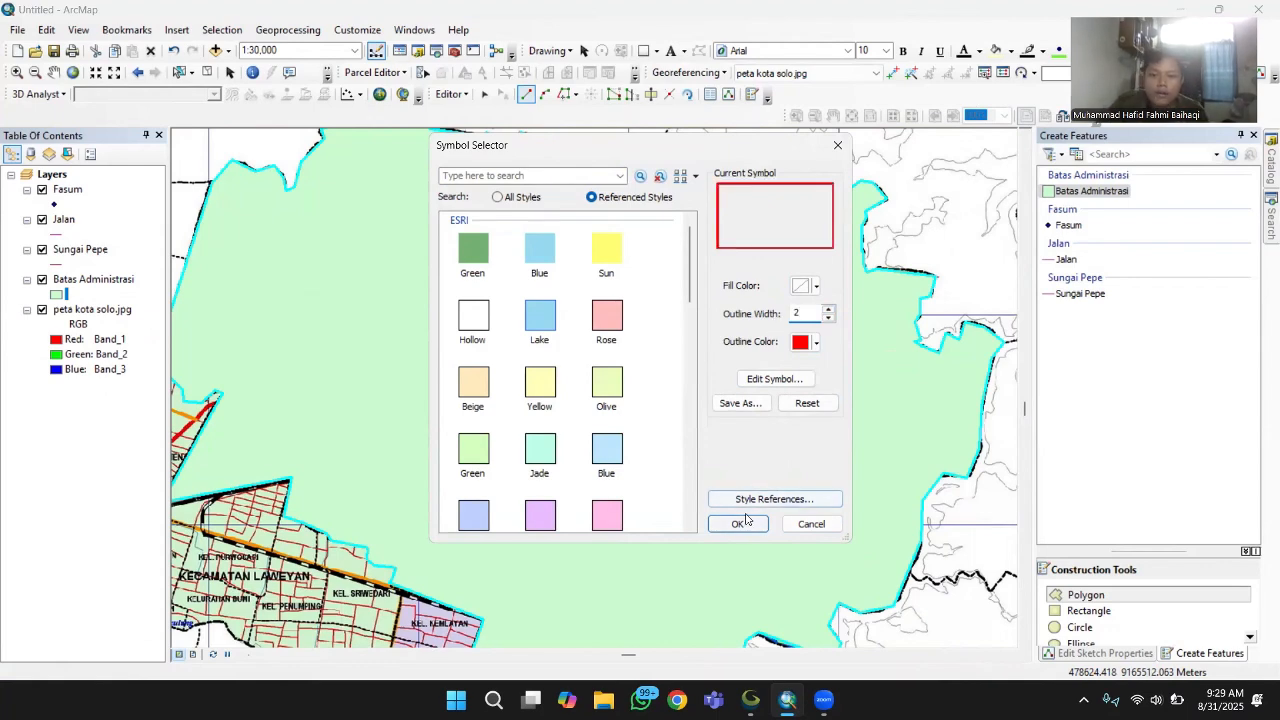
left_click(751, 524)
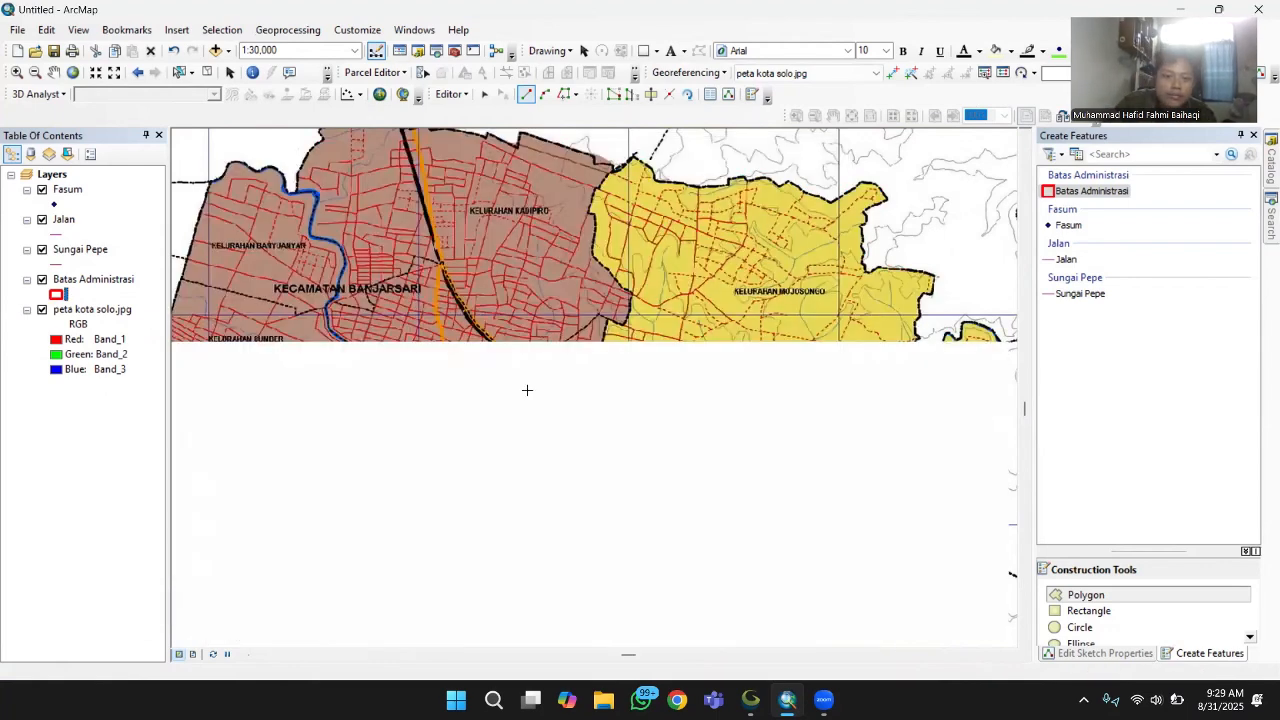
- Start Cut Polygons on the selected polygon and trace the Kadipiro–Mojosongo boundary southward from the northern edge
left_click_drag(423, 506, 553, 396)
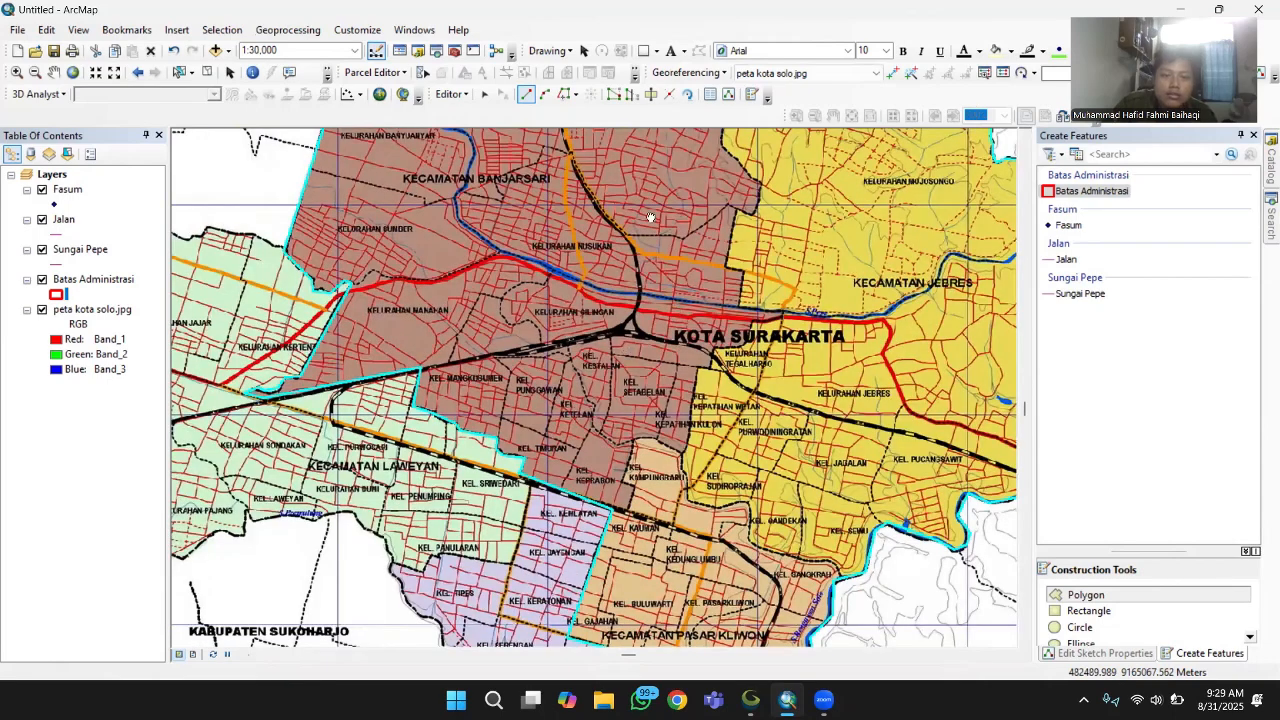
left_click_drag(650, 217, 502, 298)
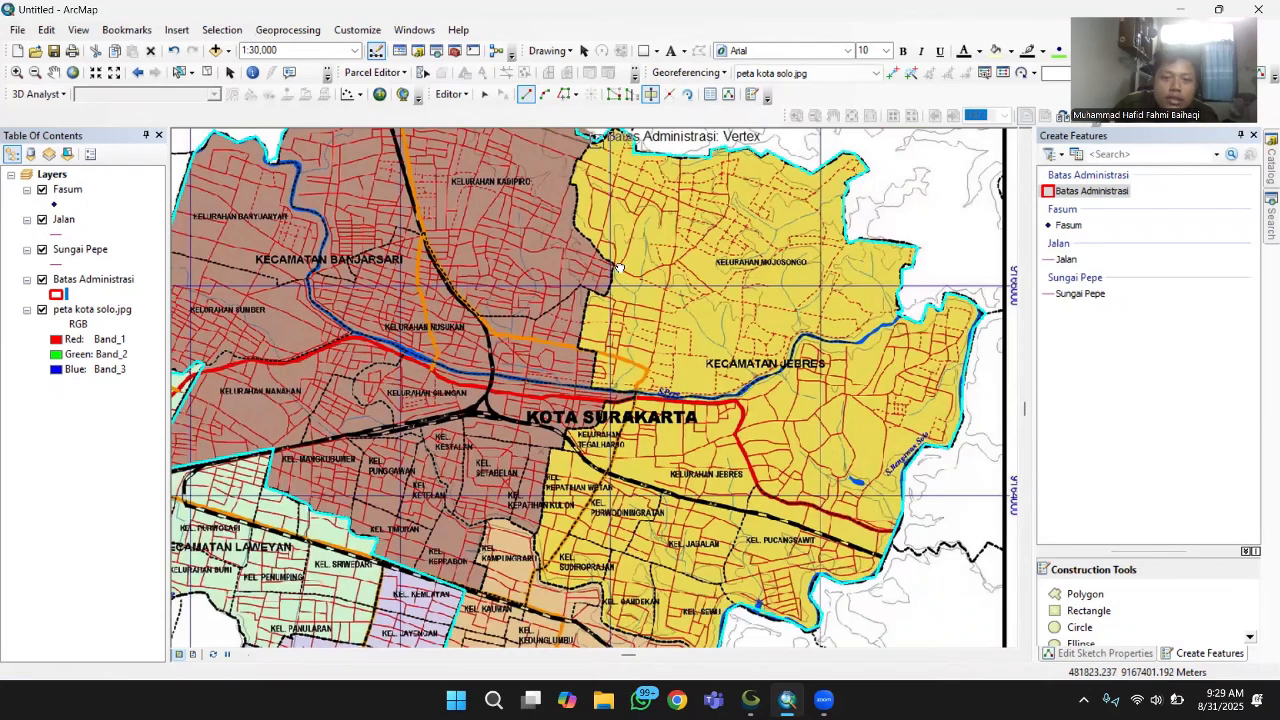
key("Up")
key("Left")
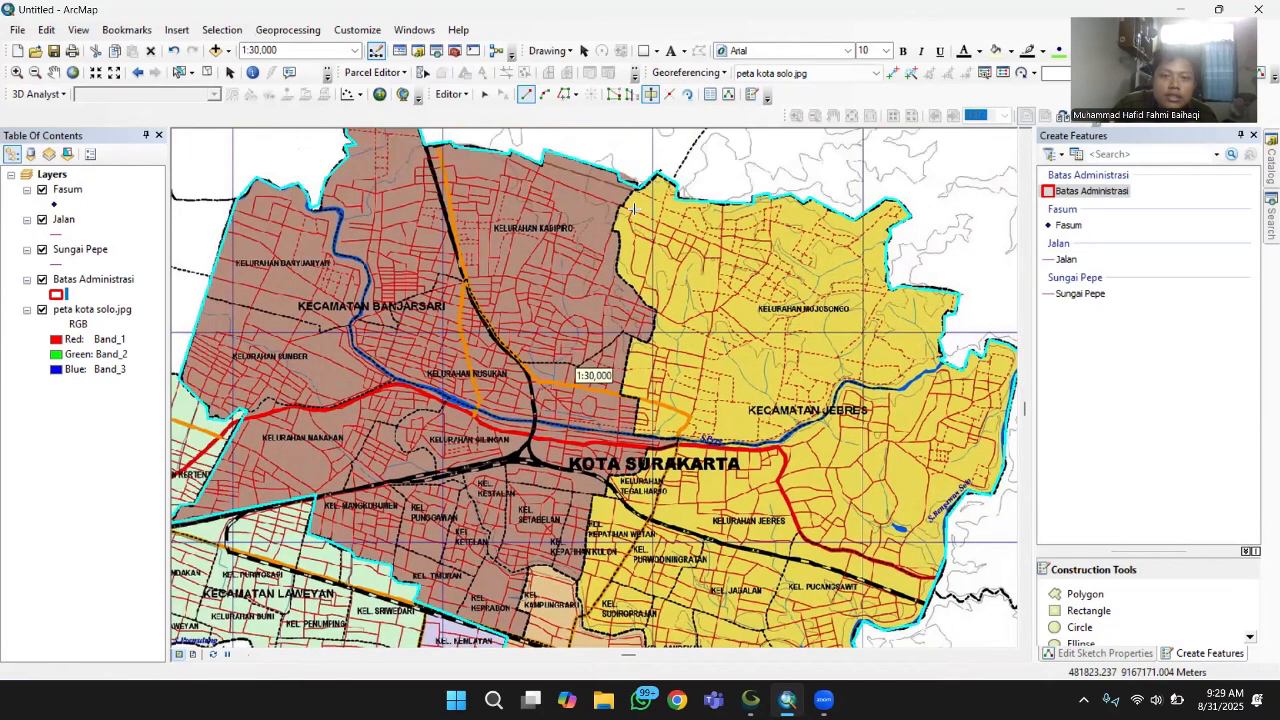
scroll(640, 178, "up", 1)
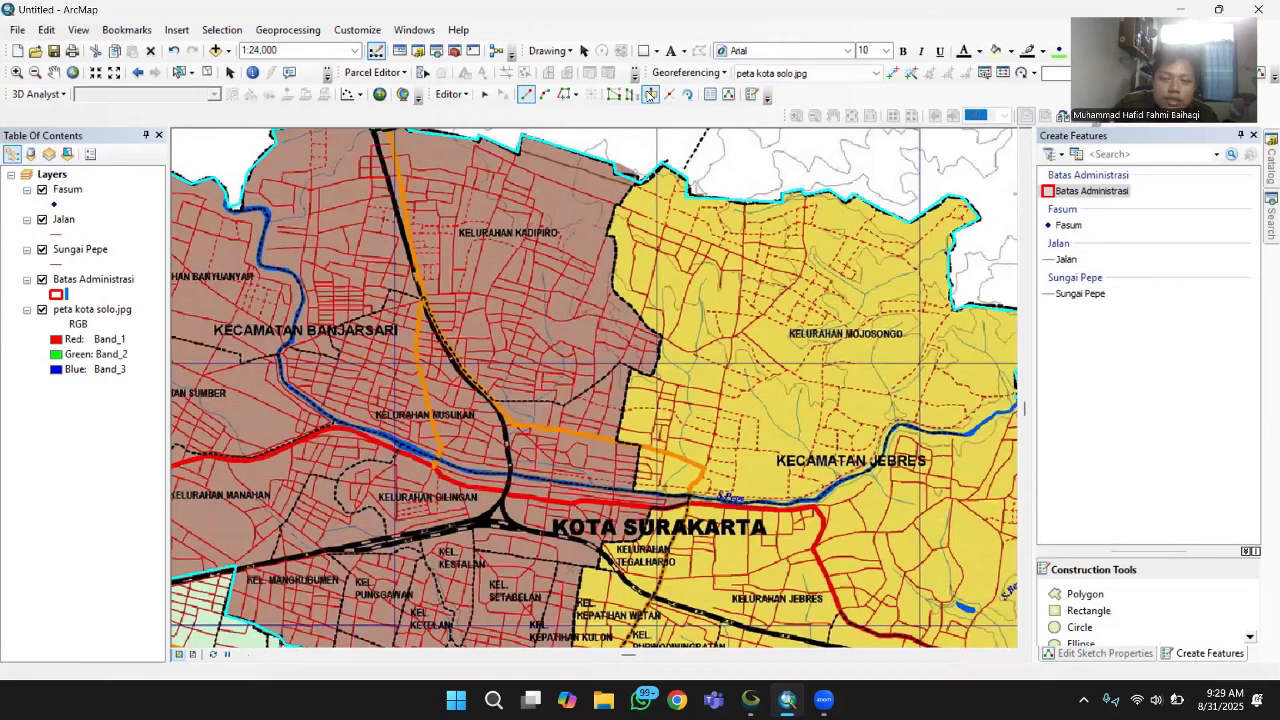
left_click(650, 94)
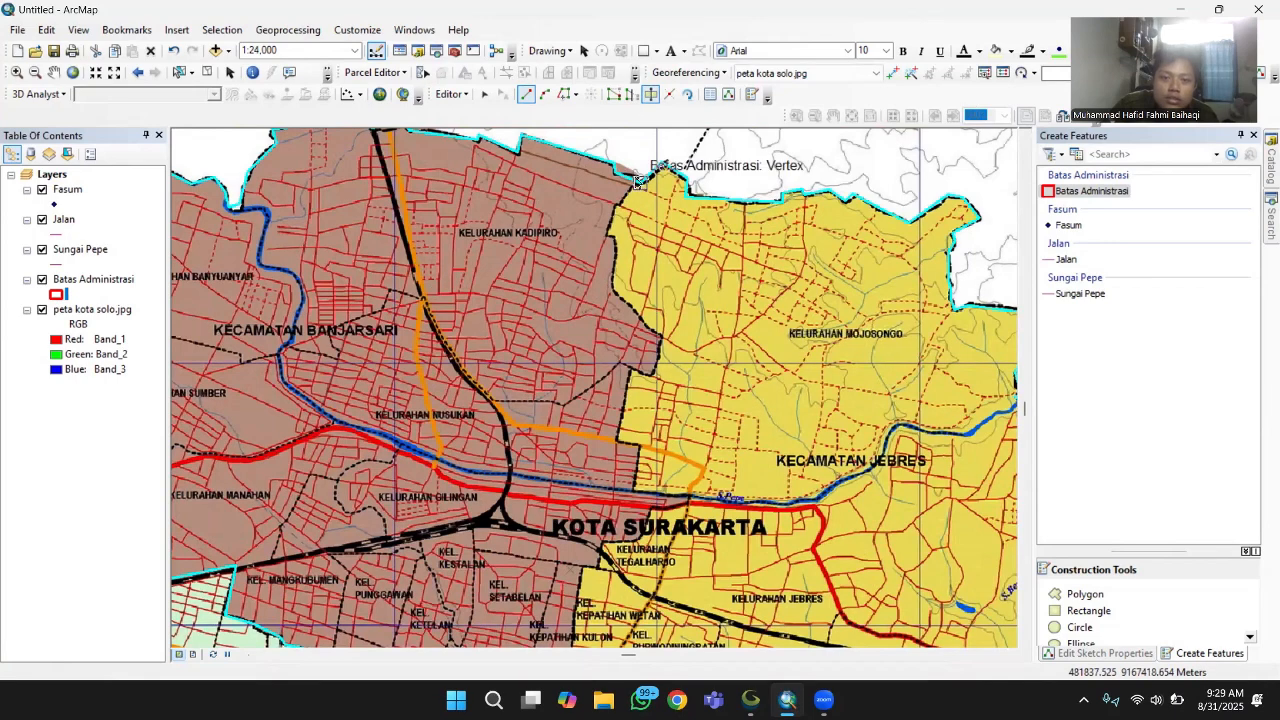
left_click(612, 208)
left_click(606, 243)
left_click(616, 280)
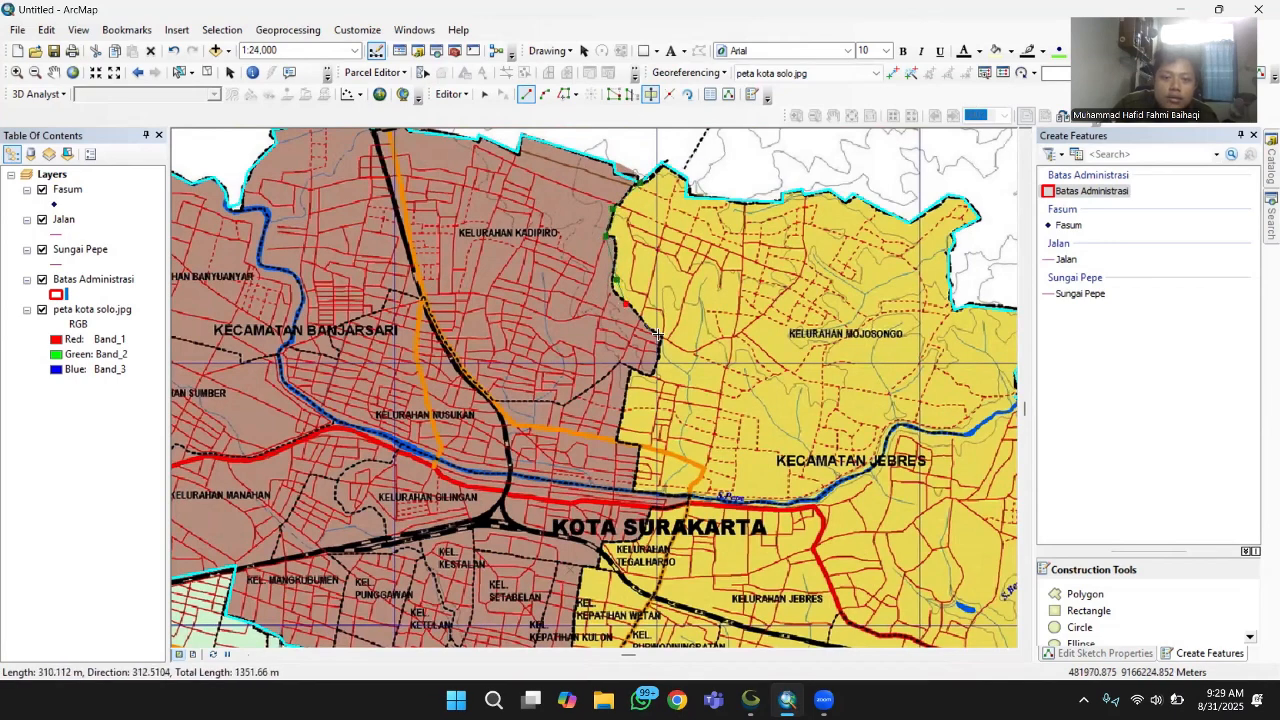
left_click(626, 303)
left_click(663, 337)
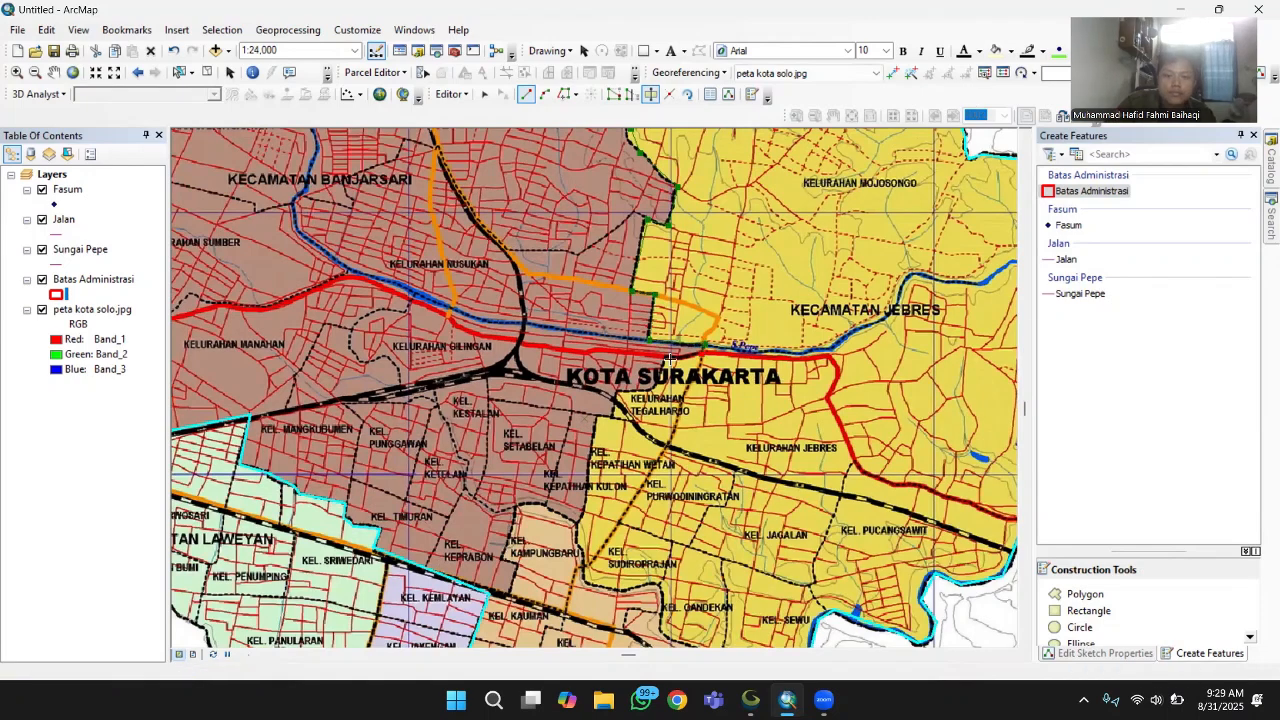
- Continue the cut line past Kelurahan Tegalharjo and around Kampungbaru, finishing it at the polygon's southwestern edge to separate Banjarsari
left_click(662, 360)
left_click(621, 392)
left_click(611, 416)
left_click(577, 524)
left_click(543, 503)
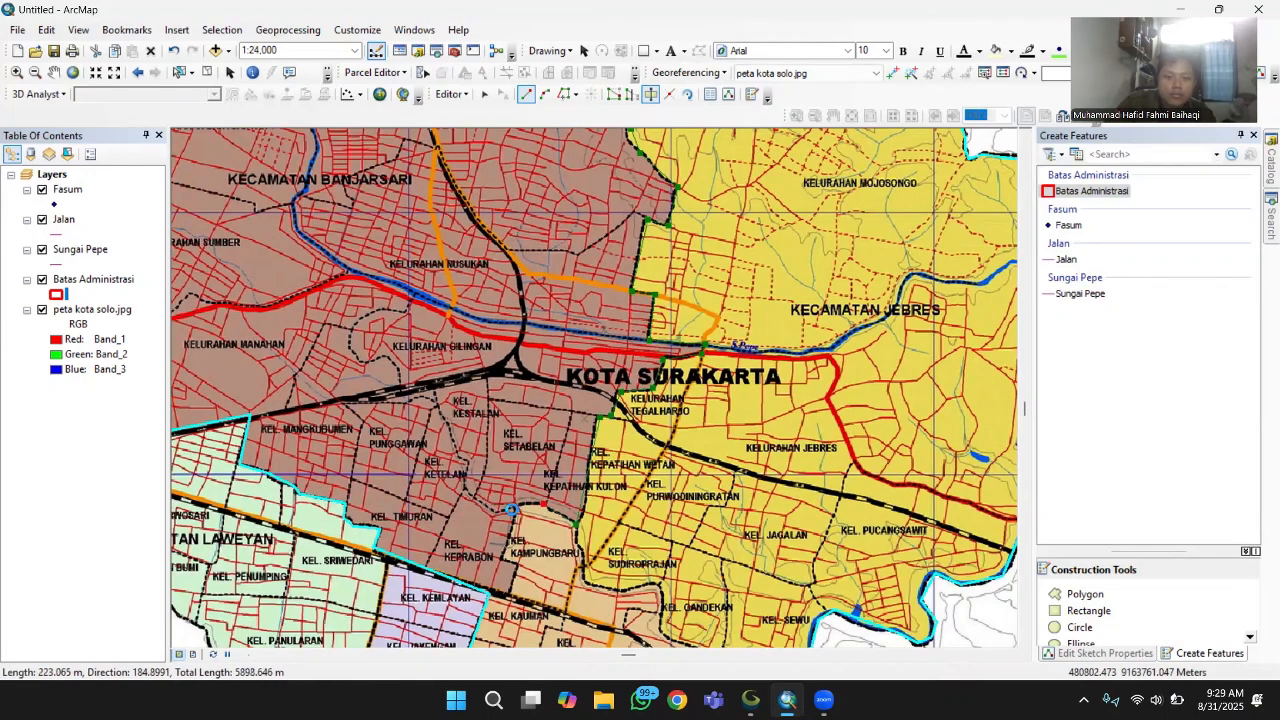
left_click(498, 557)
left_click(511, 594)
double_click(490, 595)
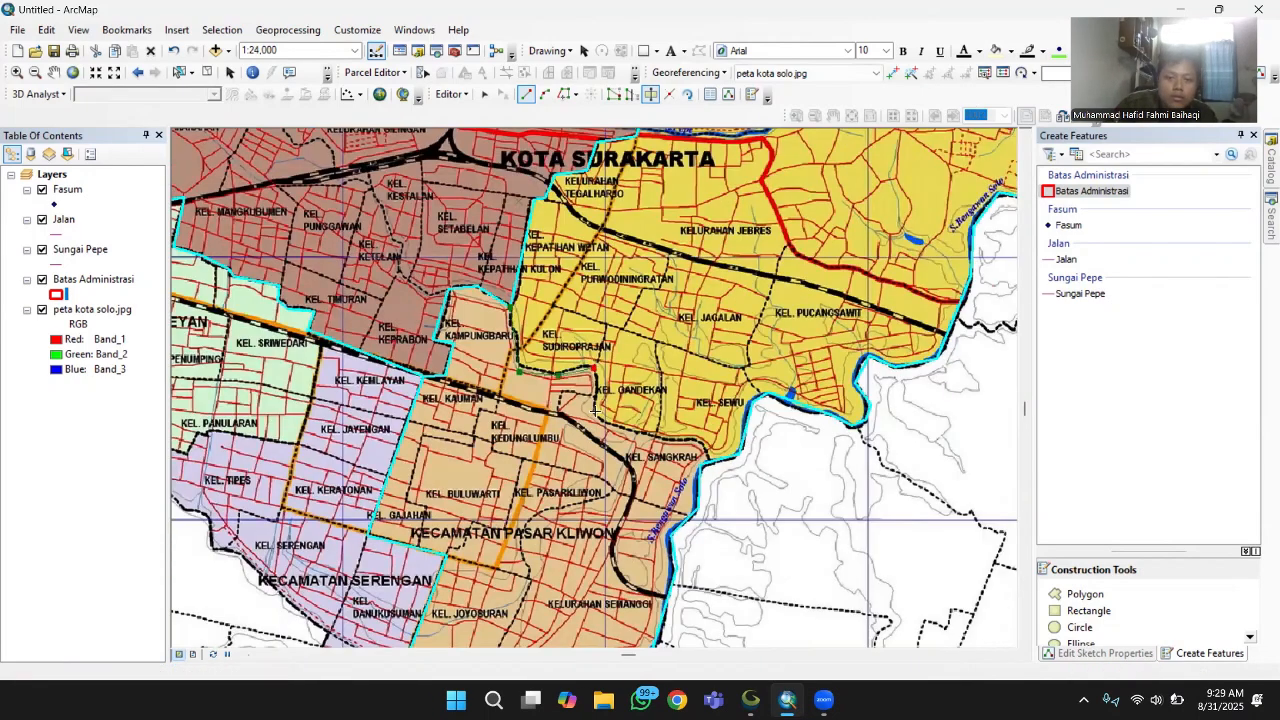
- Cut the remaining polygon along the Jebres–Pasar Kliwon boundary, ending the cut at the Bengawan Solo river
double_click(709, 462)
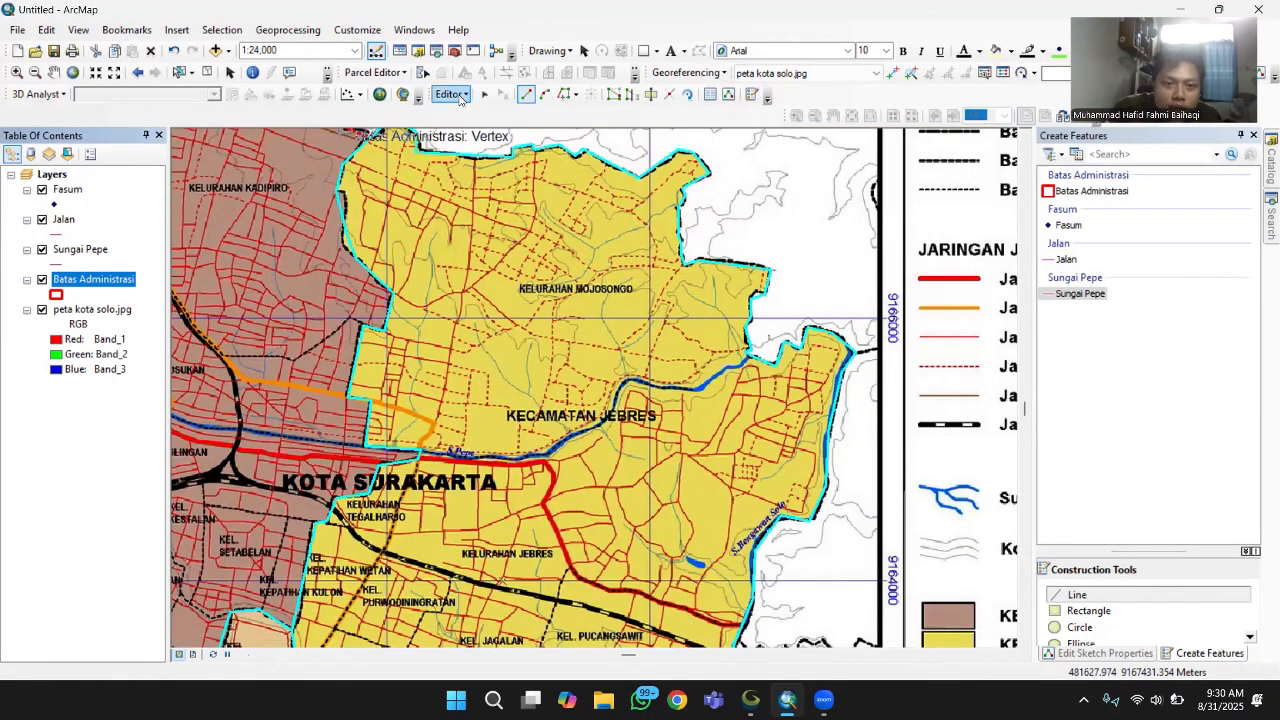
- Stop editing the Batas Administrasi layer and save the edits
left_click(463, 96)
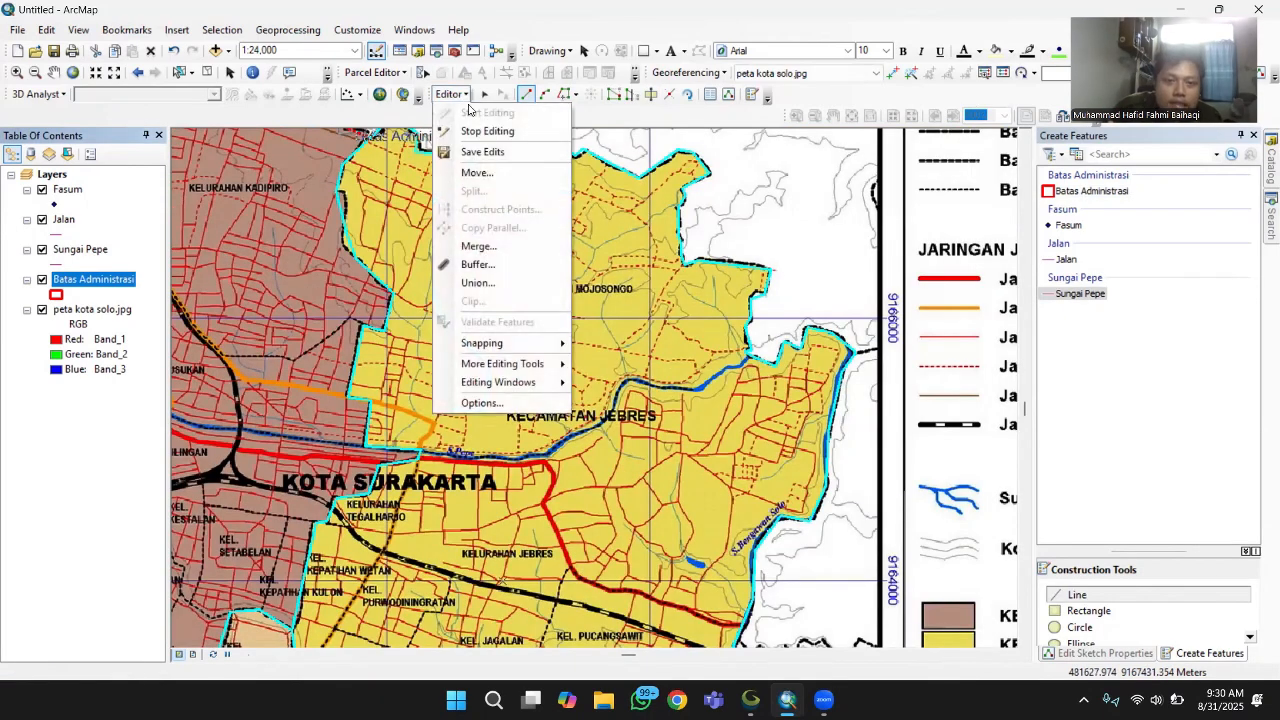
left_click(487, 131)
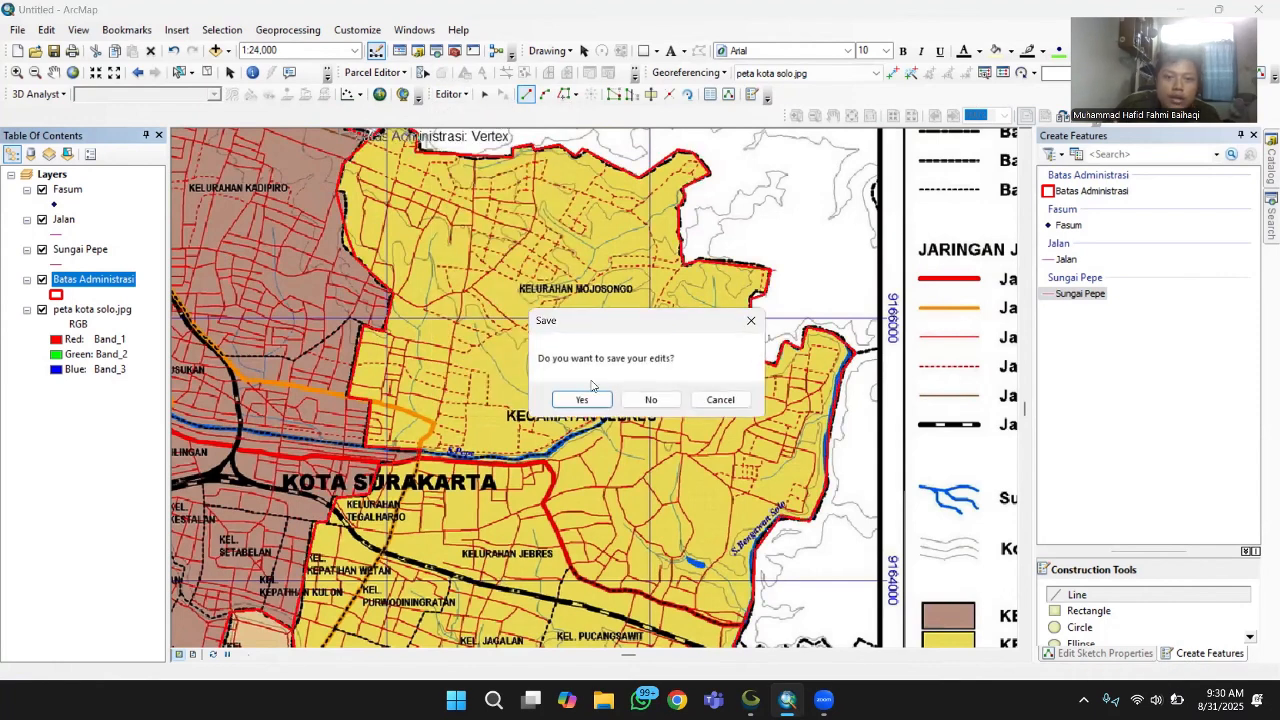
left_click(582, 399)
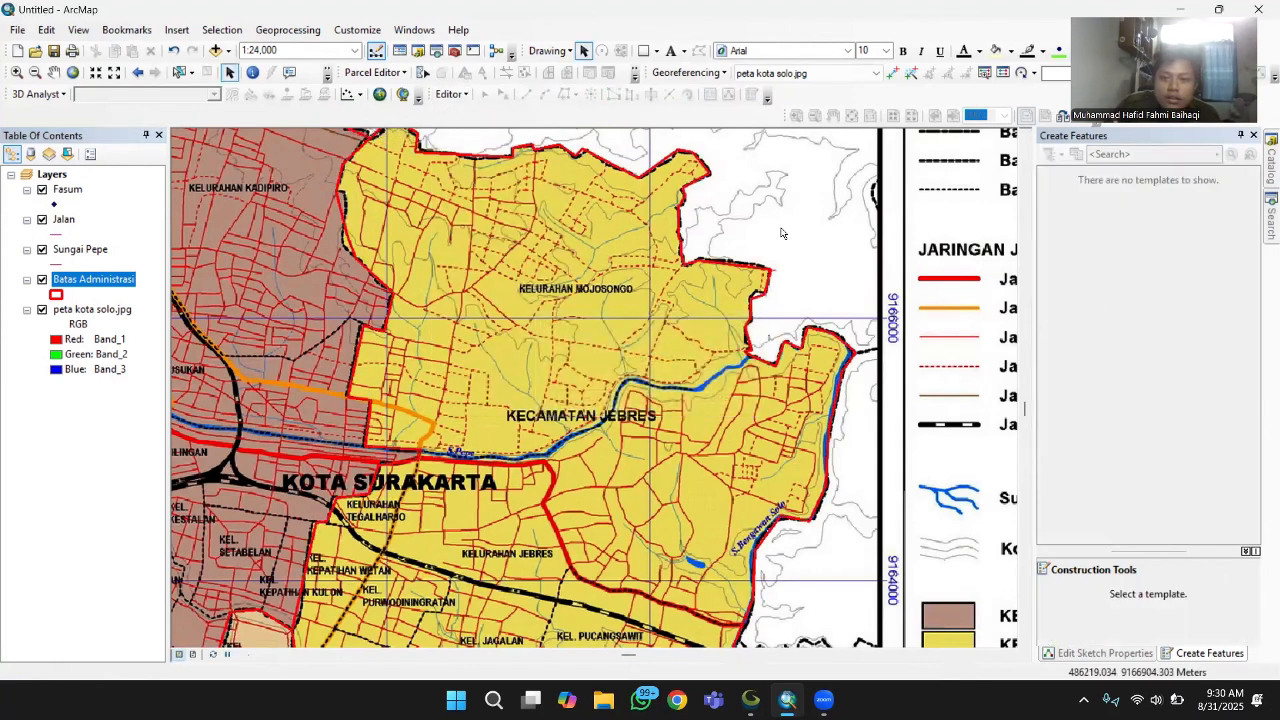
- Start editing Sungai Pepe and trace the river line westward from the Bengawan Solo side of Kecamatan Jebres towards Kota Surakarta
left_click(68, 252)
right_click(68, 252)
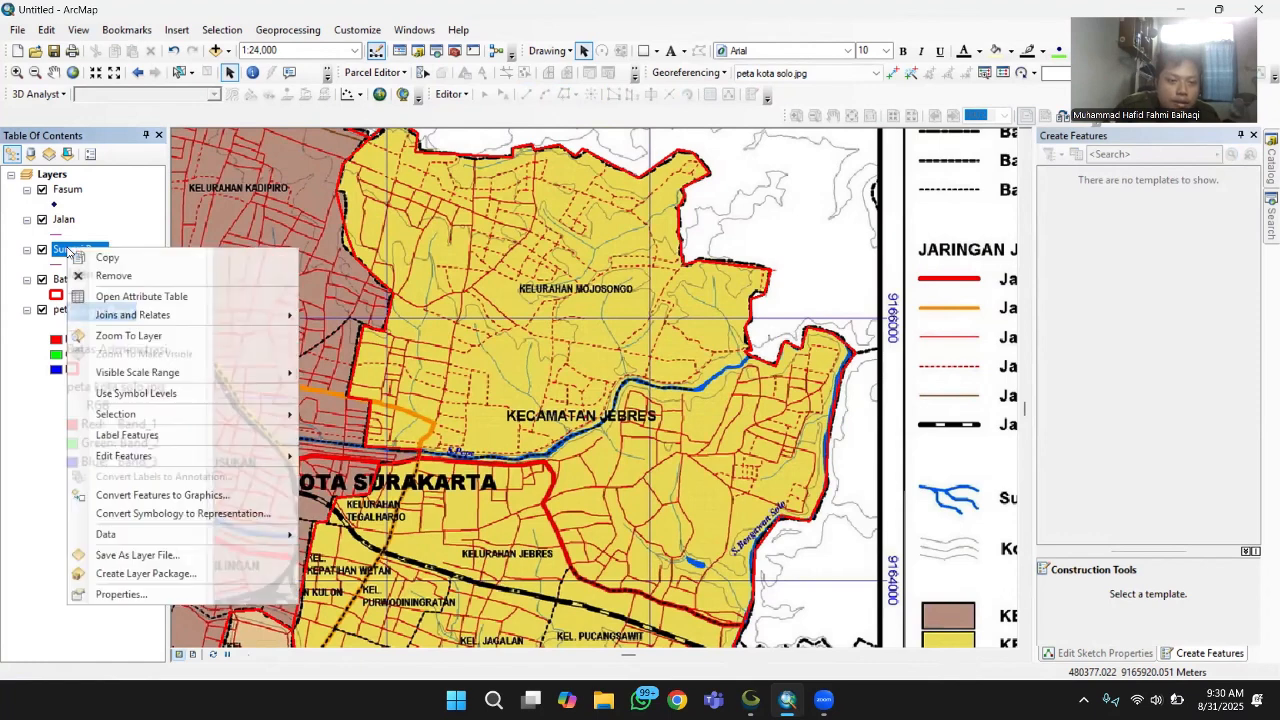
mouse_move(165, 456)
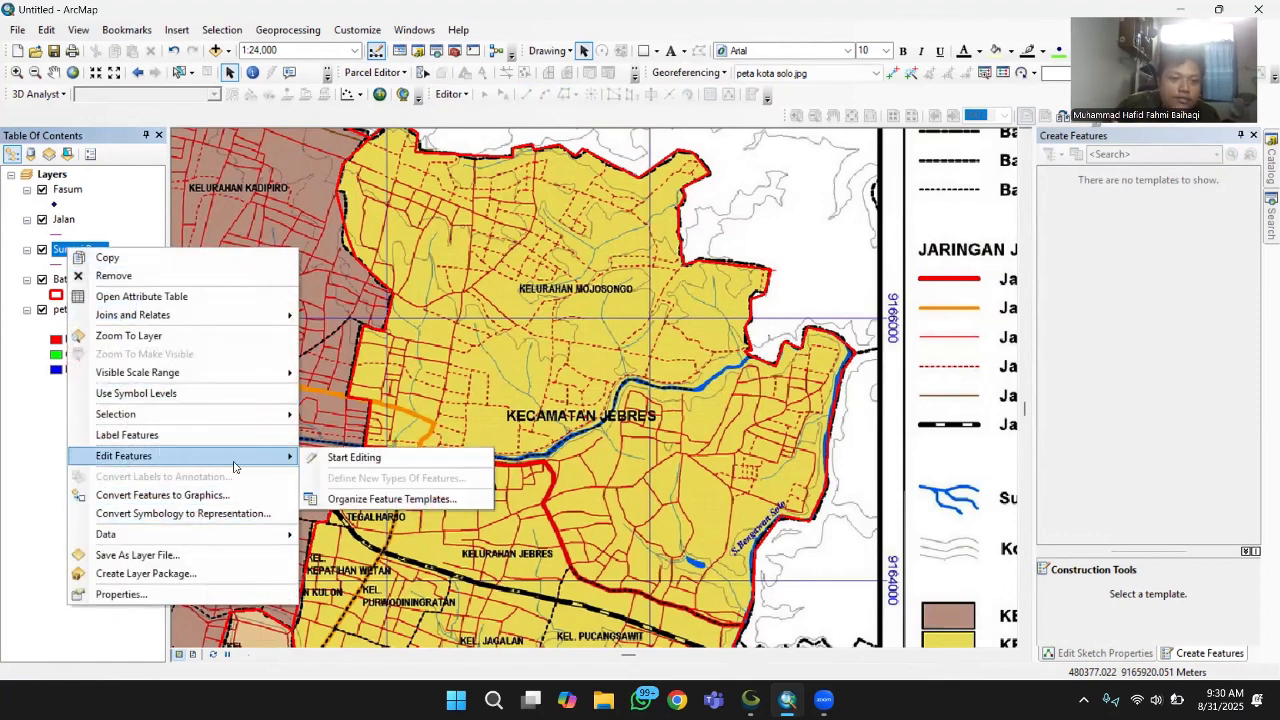
left_click(325, 456)
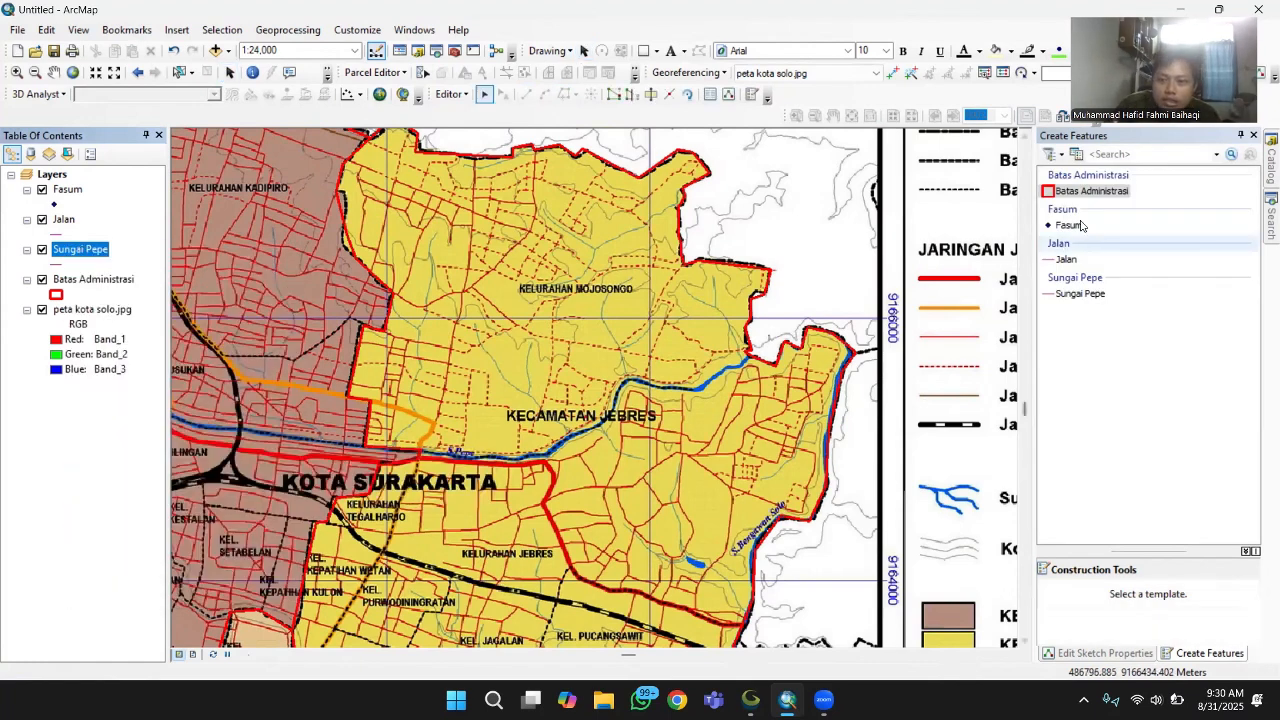
left_click(1080, 293)
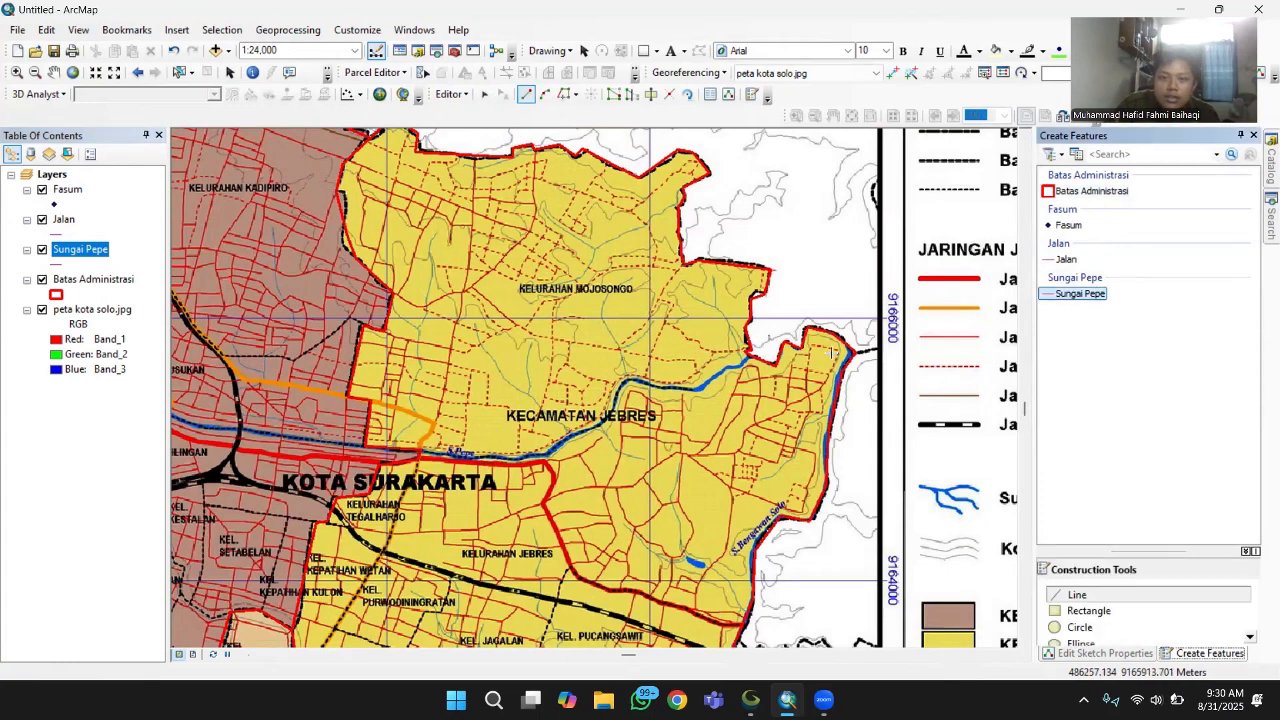
left_click(607, 389)
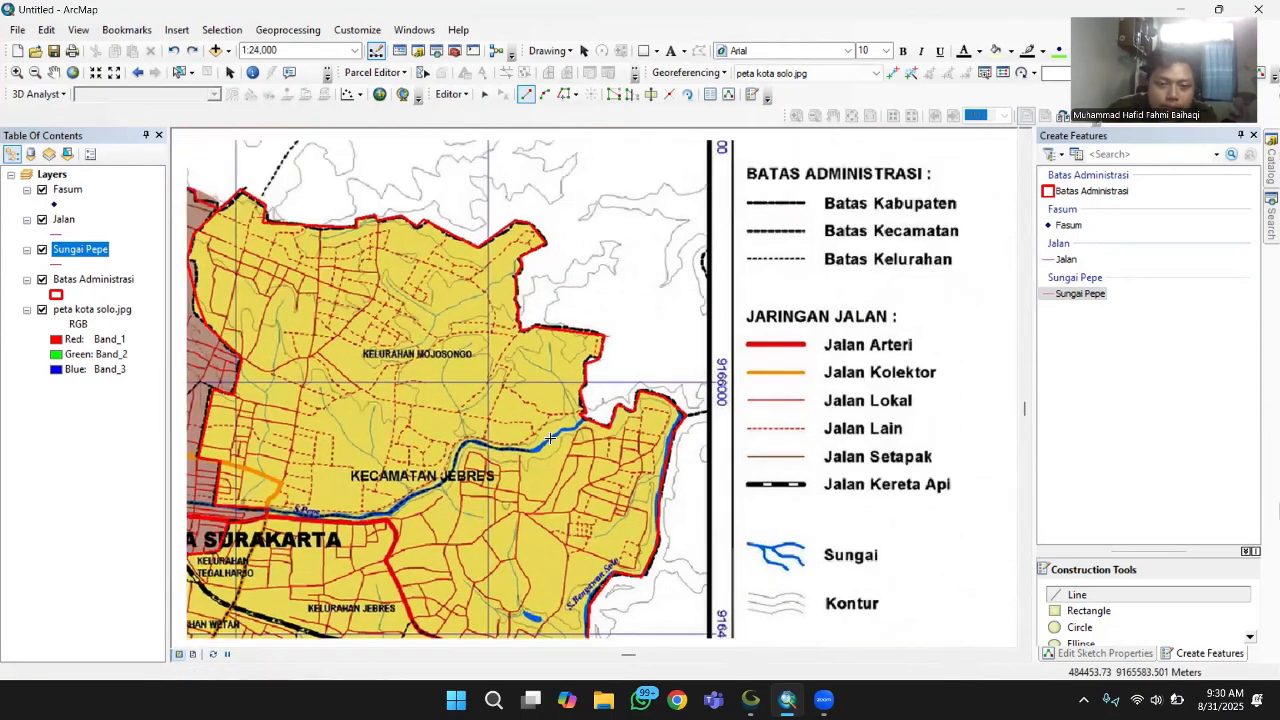
scroll(550, 442, "up", 1)
left_click(591, 416)
left_click(533, 453)
left_click(442, 443)
left_click_drag(442, 443, 742, 415)
left_click(604, 509)
left_click(498, 503)
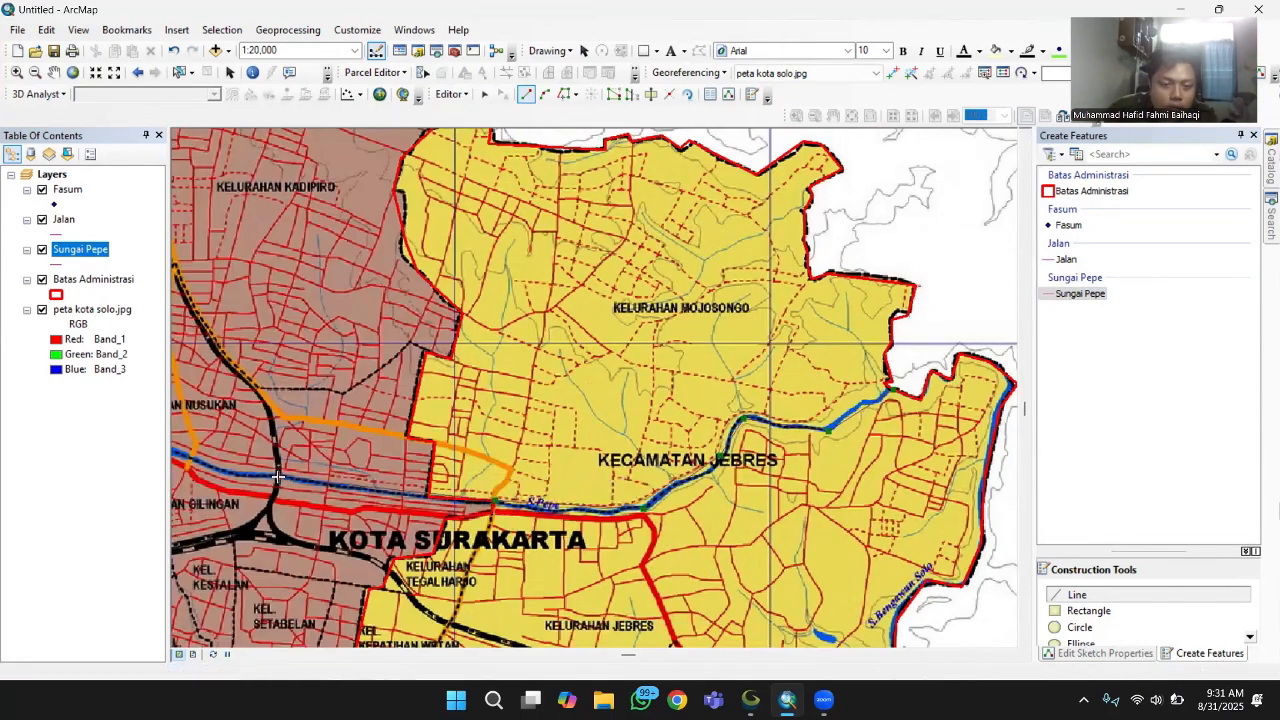
- Continue the Sungai Pepe line through Nusukan and Banyuanyar, finishing it at Kecamatan Banjarsari's northwestern boundary
left_click_drag(328, 481, 727, 541)
left_click(474, 471)
left_click(403, 425)
left_click(396, 389)
left_click(408, 376)
left_click(429, 330)
left_click(419, 294)
left_click(375, 280)
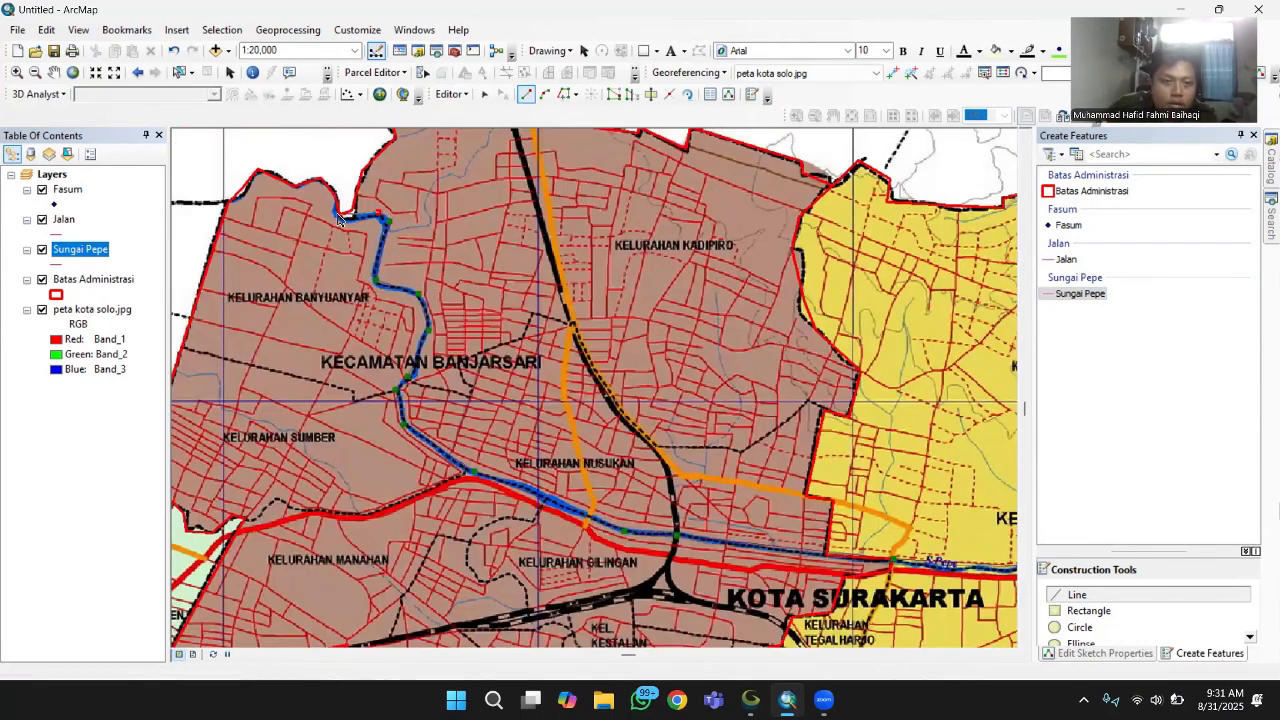
left_click(380, 213)
double_click(338, 224)
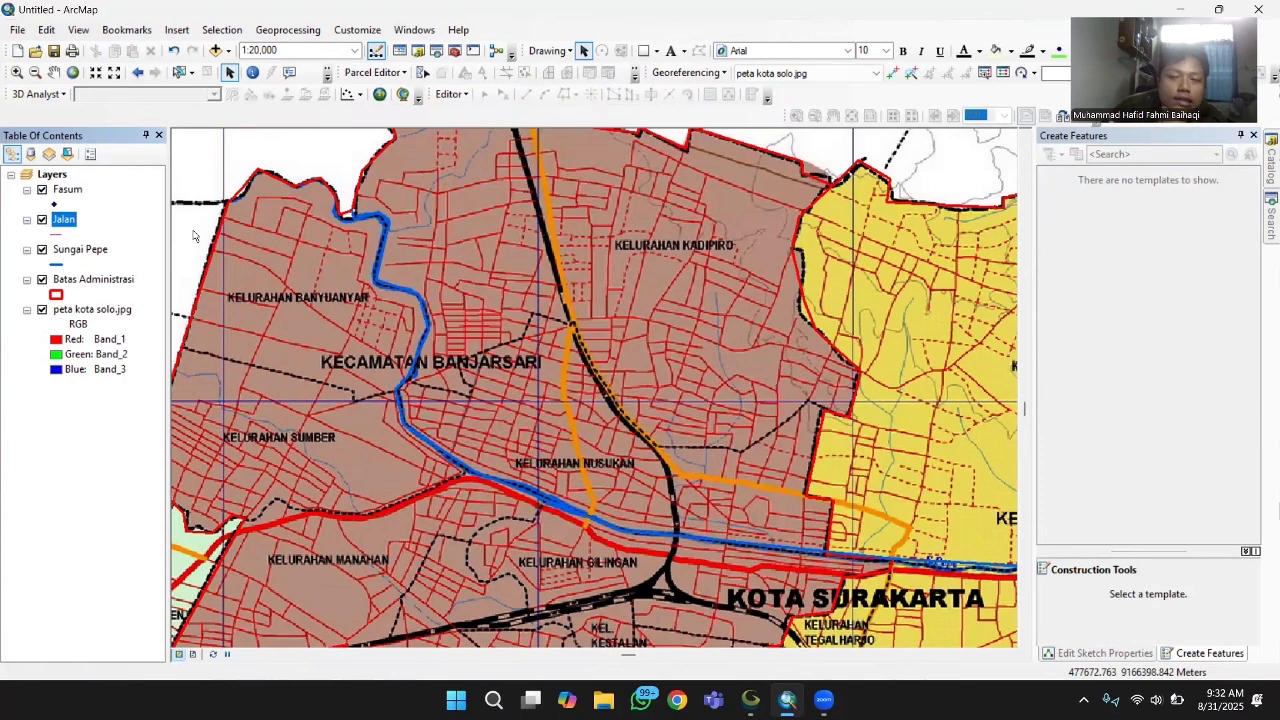
- Start editing Jalan and trace the red arterial road from the Bengawan Solo river westward to the Kelurahan Kerten boundary
right_click(67, 222)
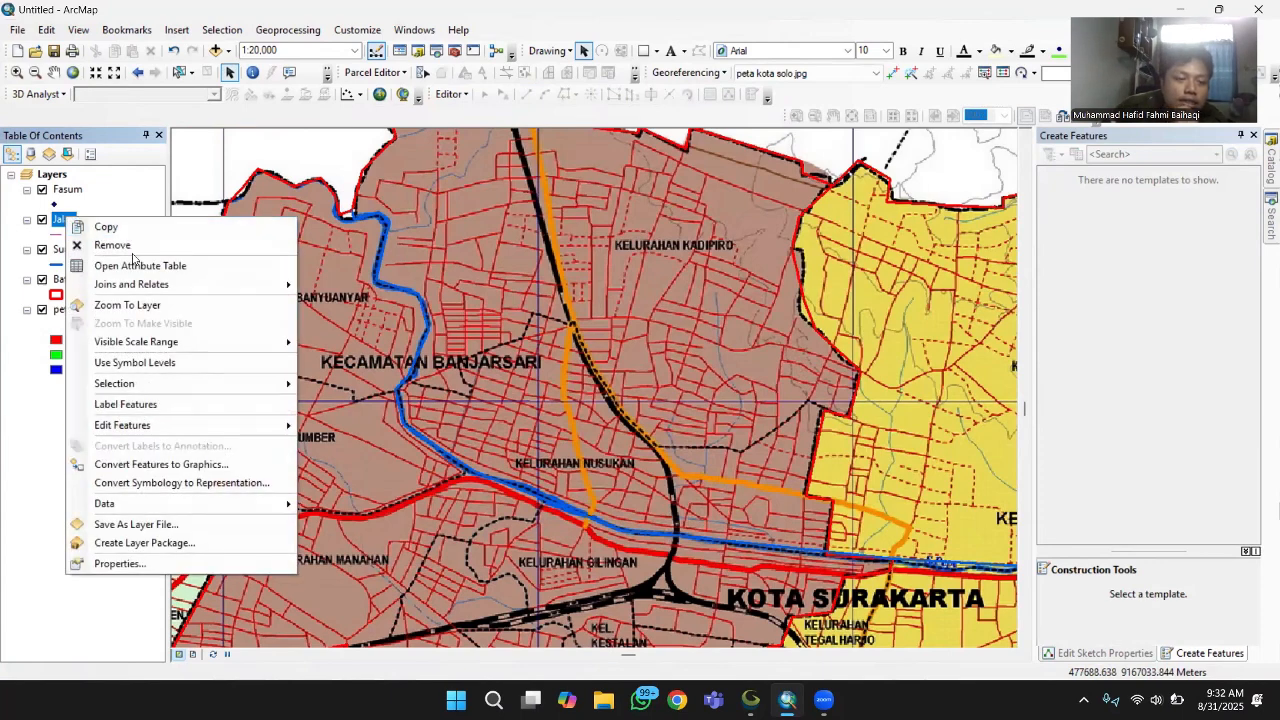
mouse_move(250, 425)
left_click(345, 431)
left_click_drag(683, 537, 198, 393)
left_click_drag(798, 260, 553, 358)
left_click_drag(494, 430, 672, 230)
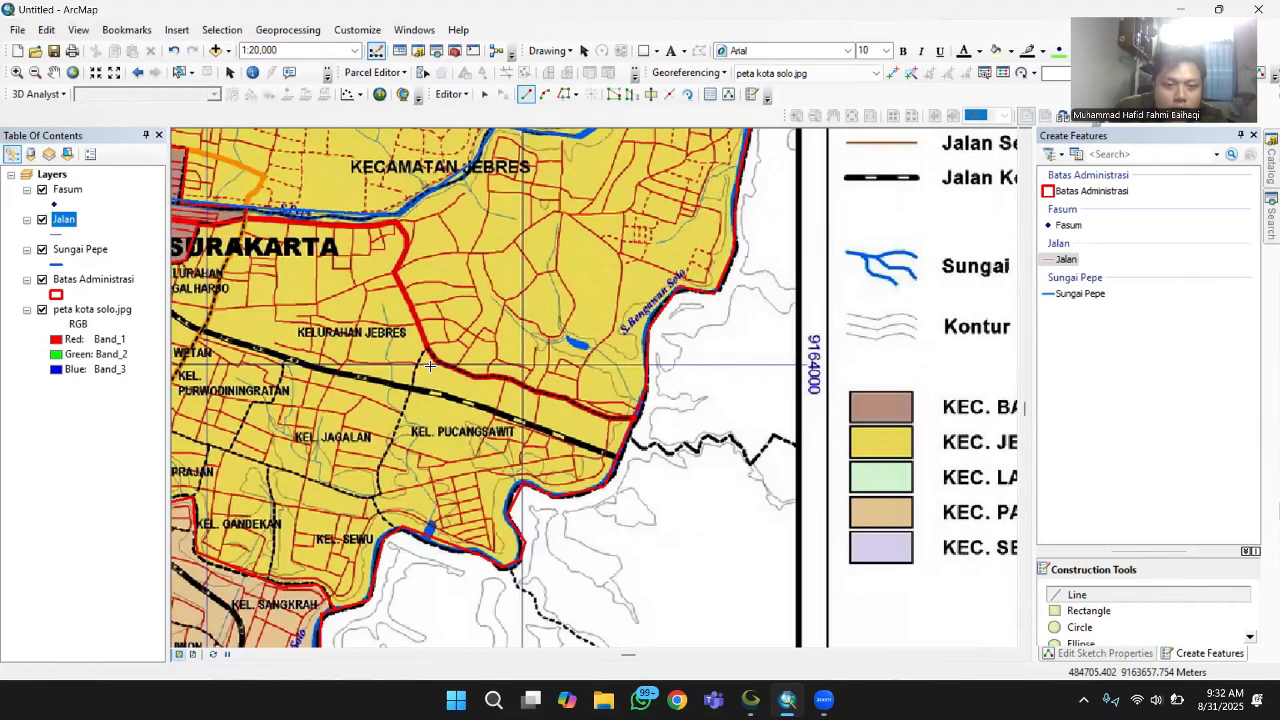
left_click_drag(243, 224, 660, 350)
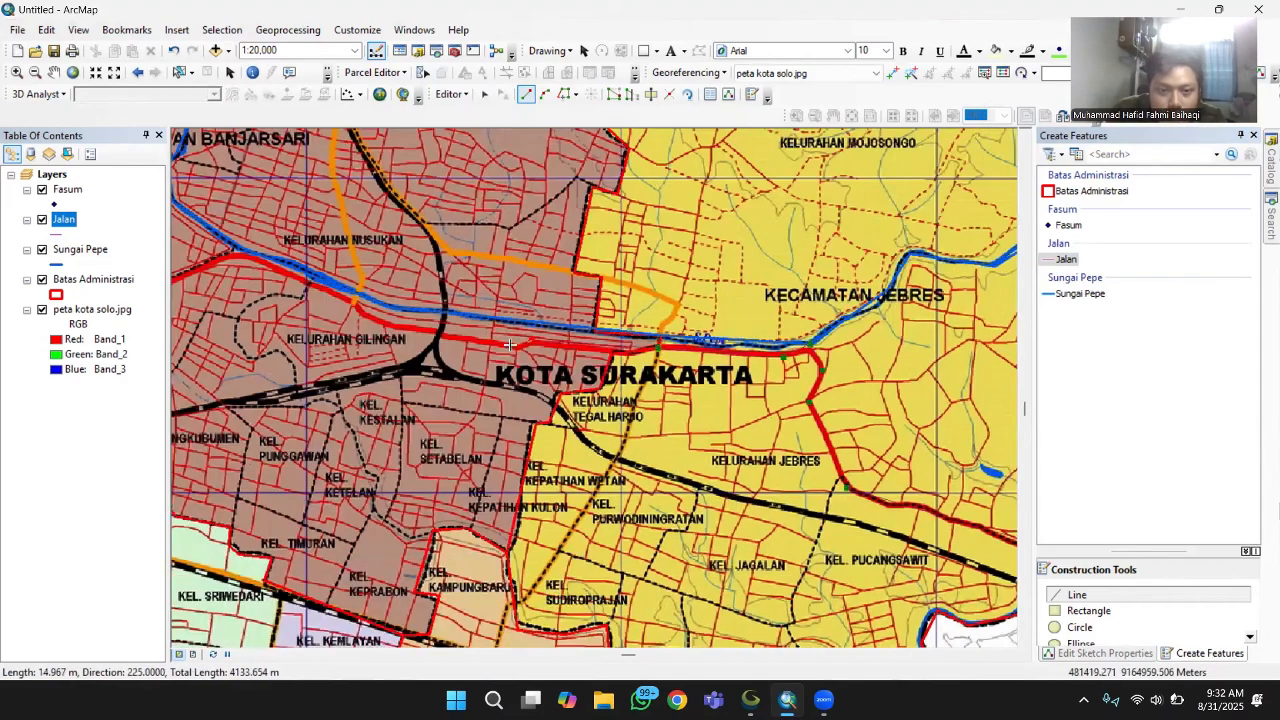
left_click_drag(233, 257, 620, 425)
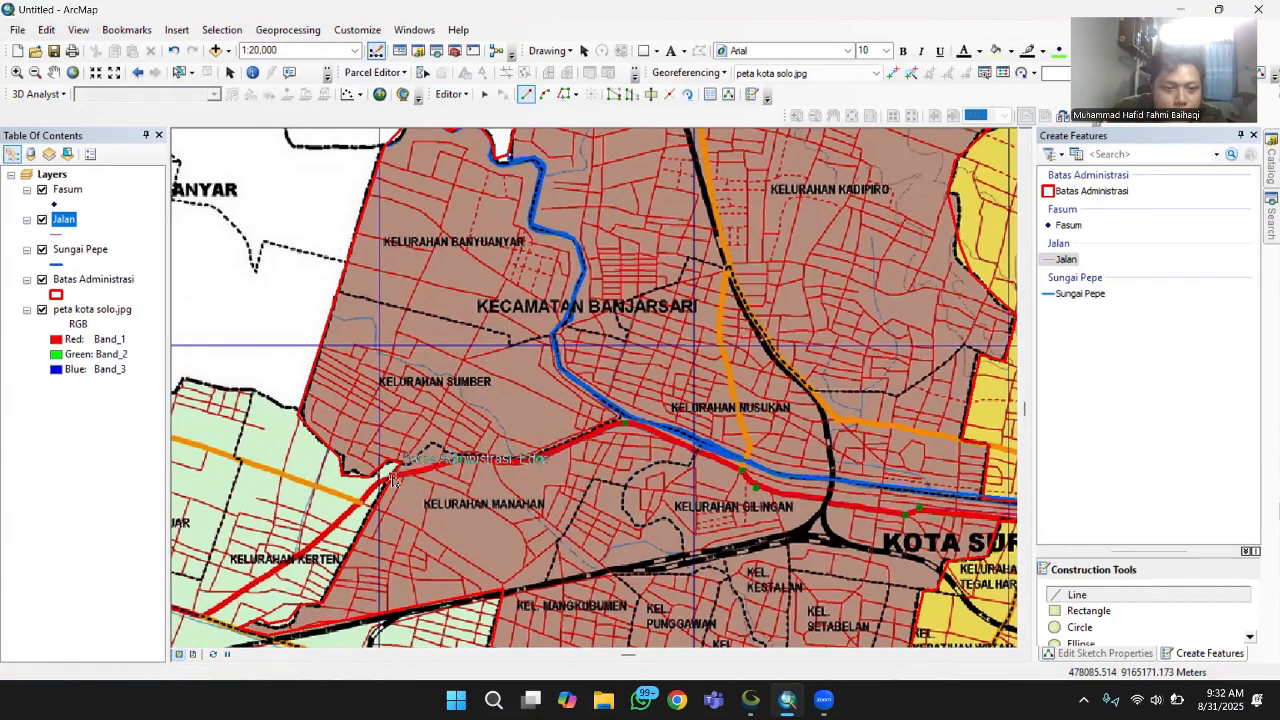
left_click_drag(691, 367, 684, 371)
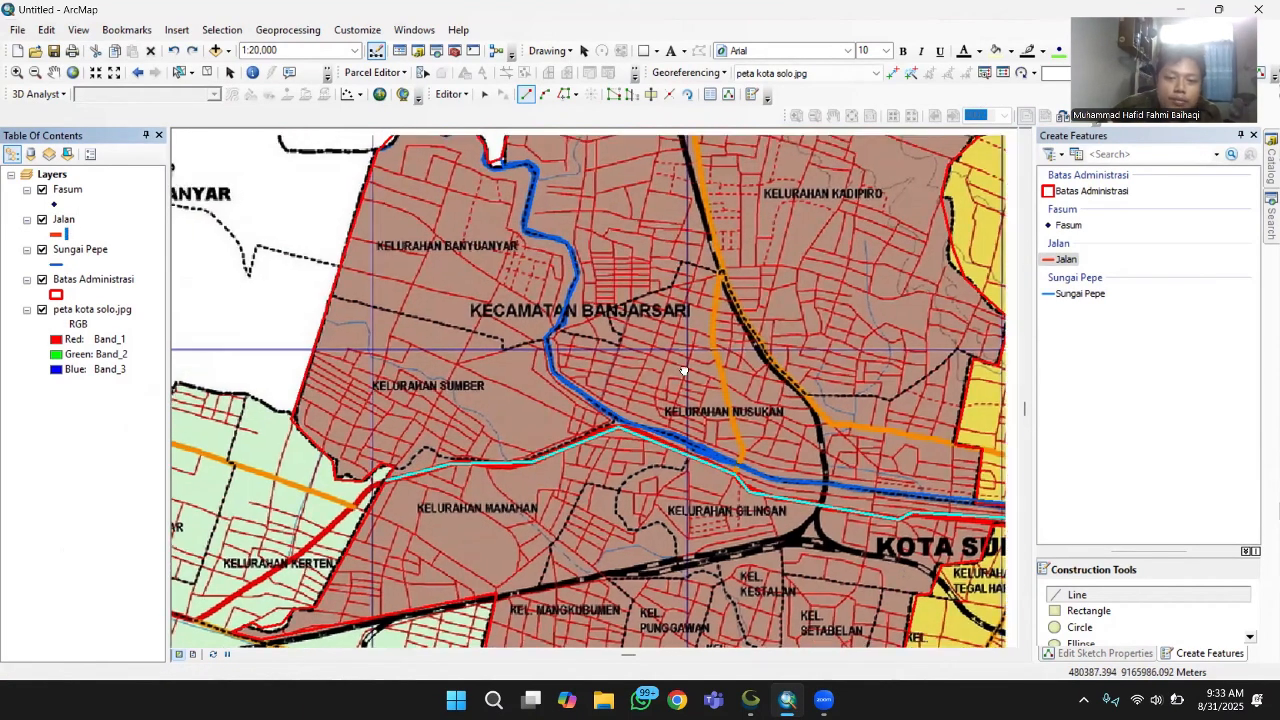
- Place Fasum points in Kelurahan Mojosongo and Kelurahan Buluwarti
left_click_drag(555, 268, 343, 346)
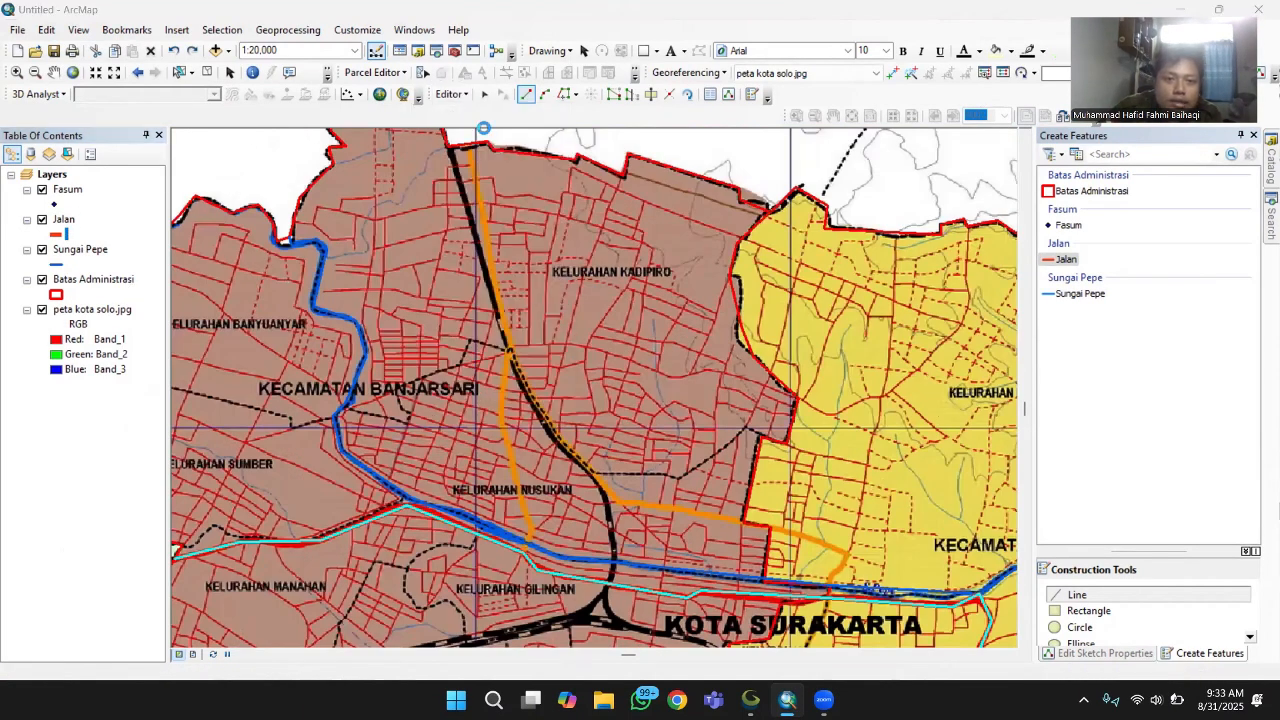
right_click(62, 189)
left_click(1068, 225)
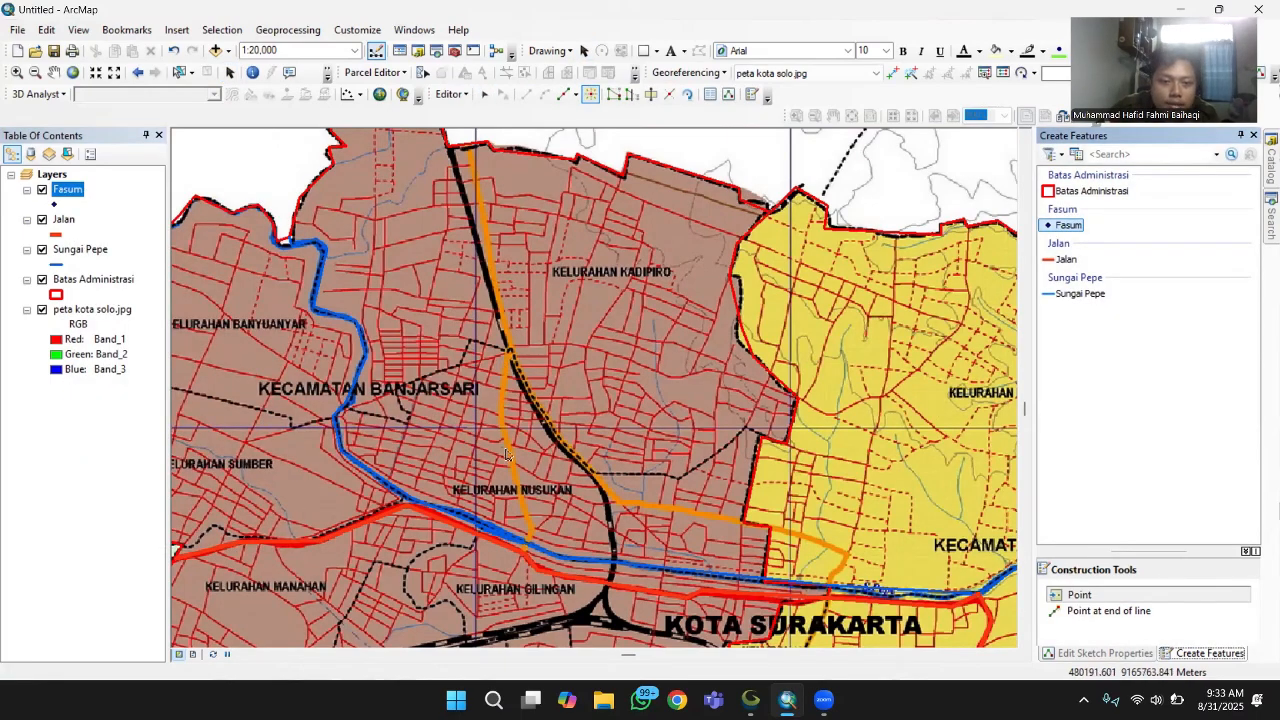
left_click_drag(902, 397, 552, 307)
key("Down")
key("Down")
key("Down")
key("Down")
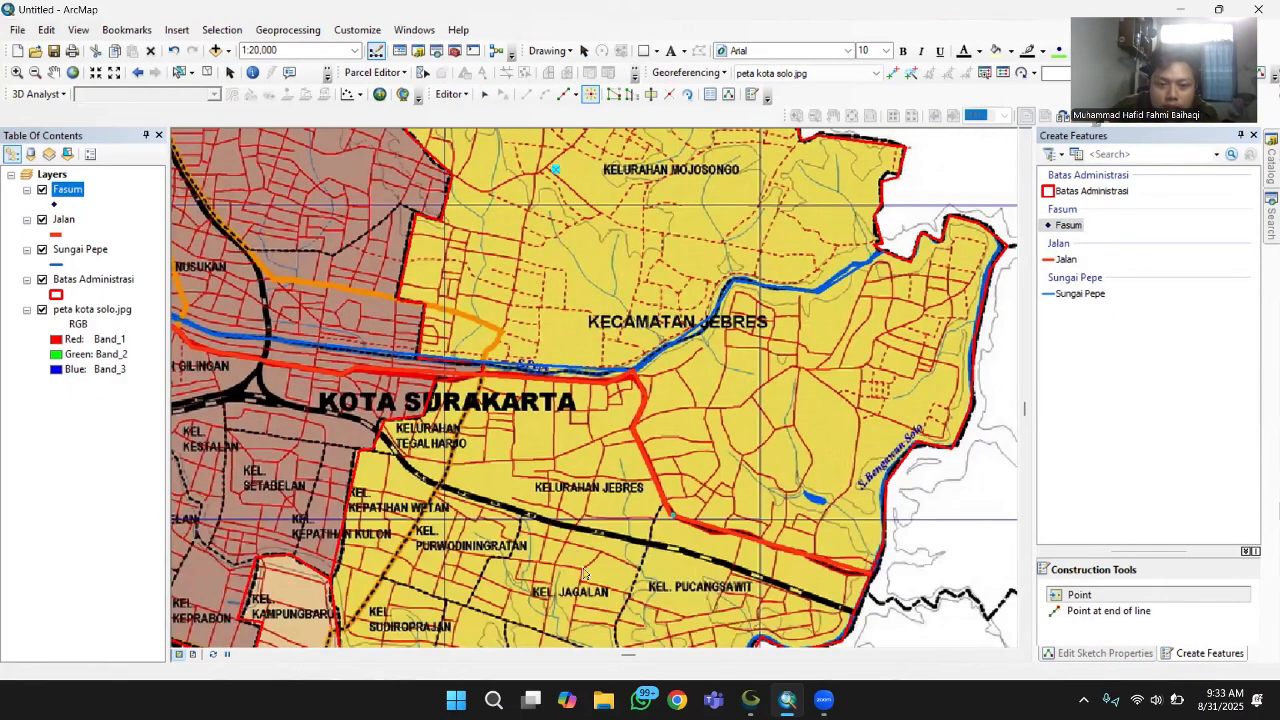
left_click(521, 384)
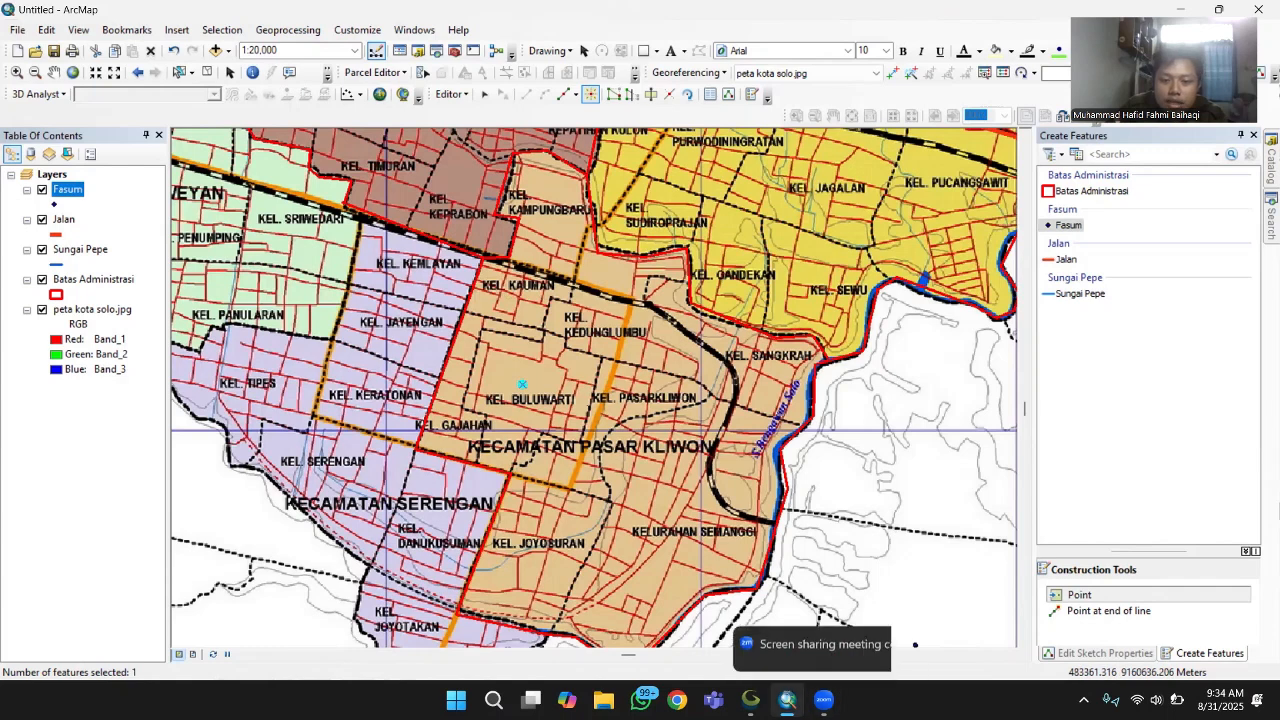
- Switch to Global Mapper and load DEMNAS_1408-34_v1.0 from the Acara 2 folder as elevation data
mouse_move(750, 700)
left_click(725, 571)
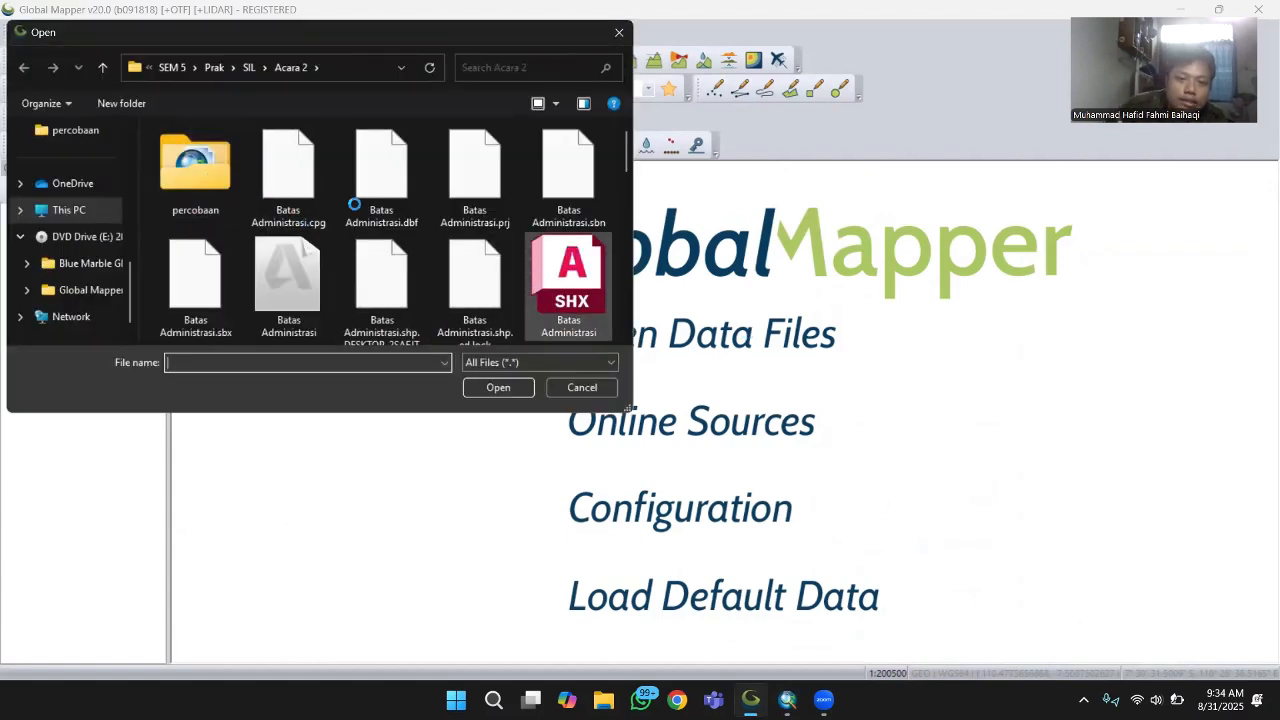
scroll(358, 224, "down", 1)
scroll(358, 224, "down", 3)
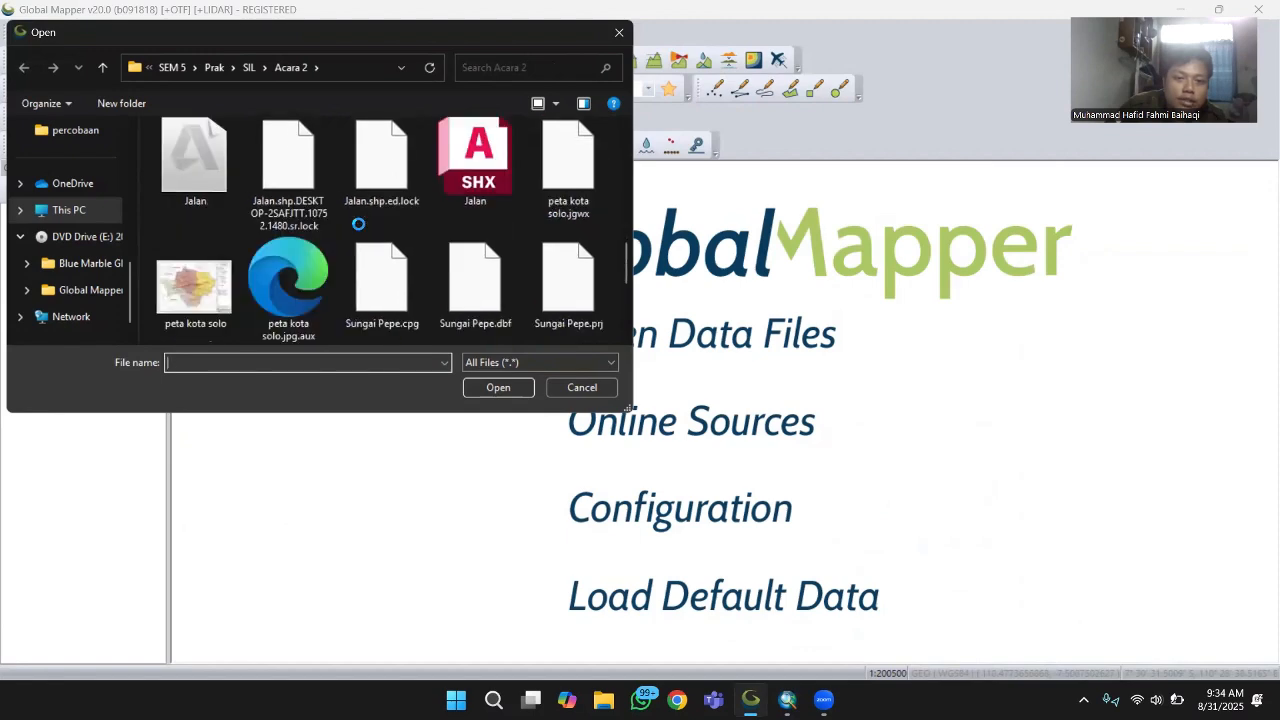
scroll(295, 265, "down", 2)
left_click(200, 290)
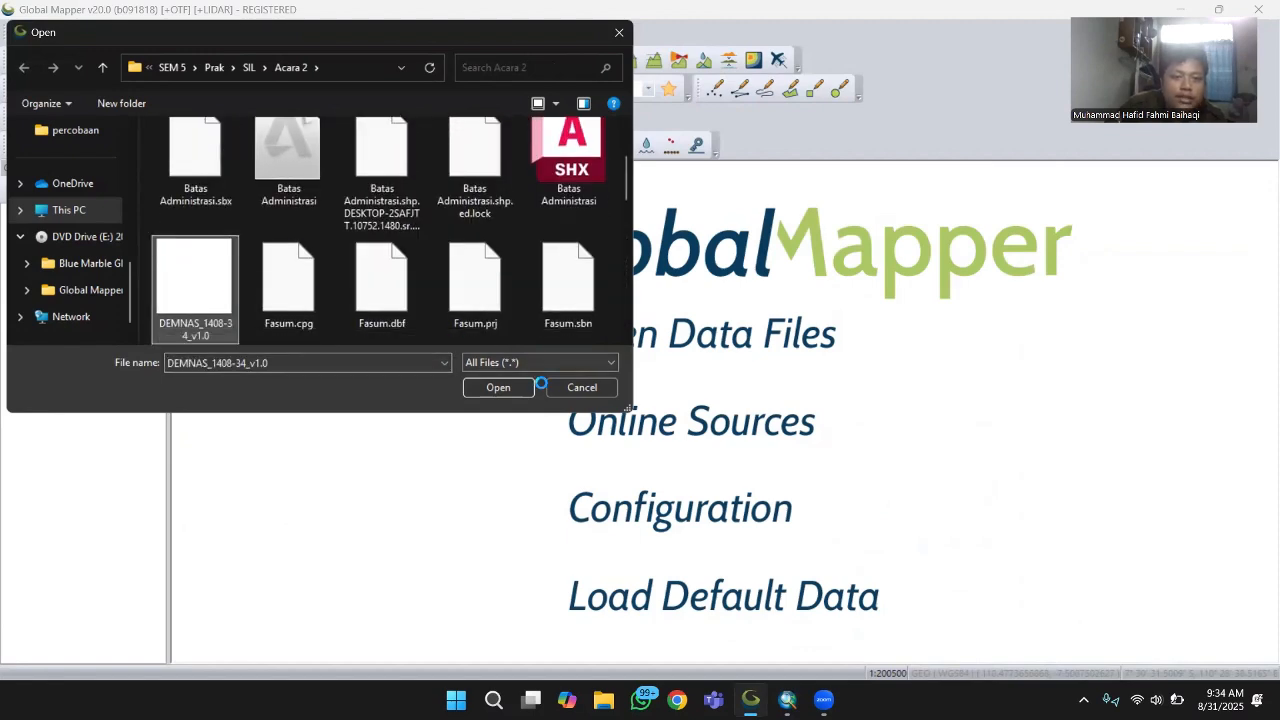
left_click(498, 387)
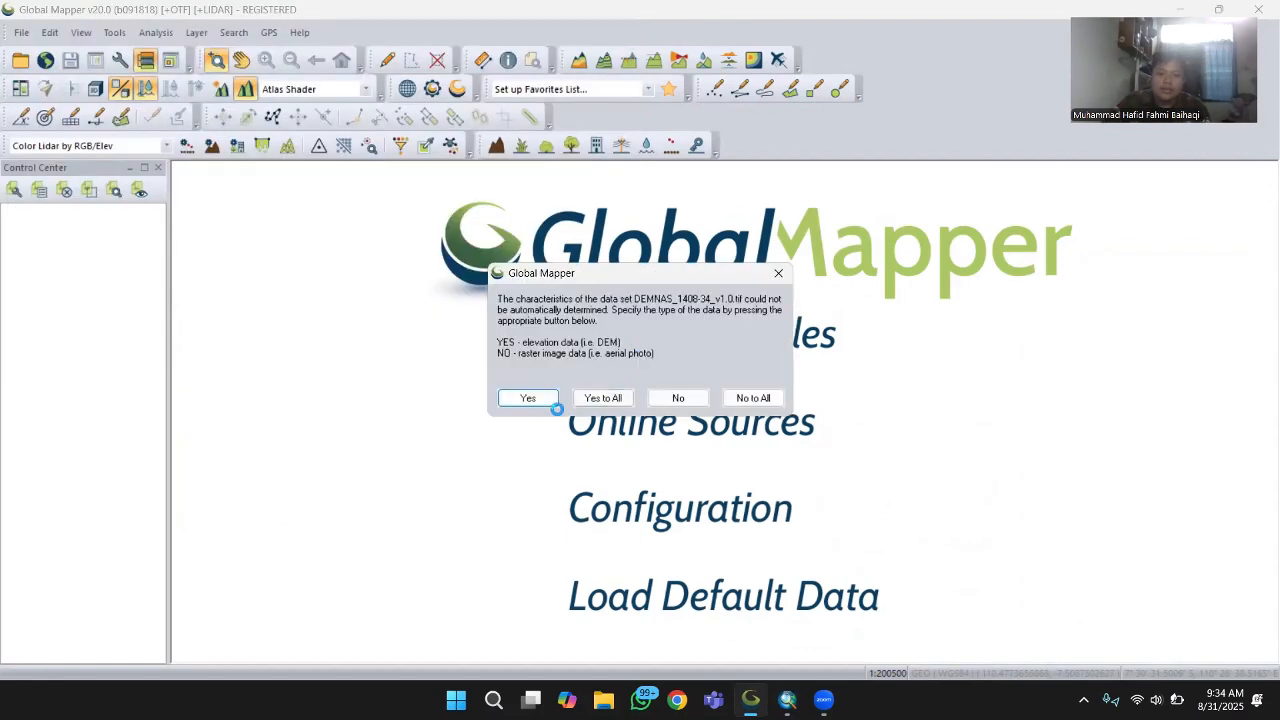
left_click(597, 399)
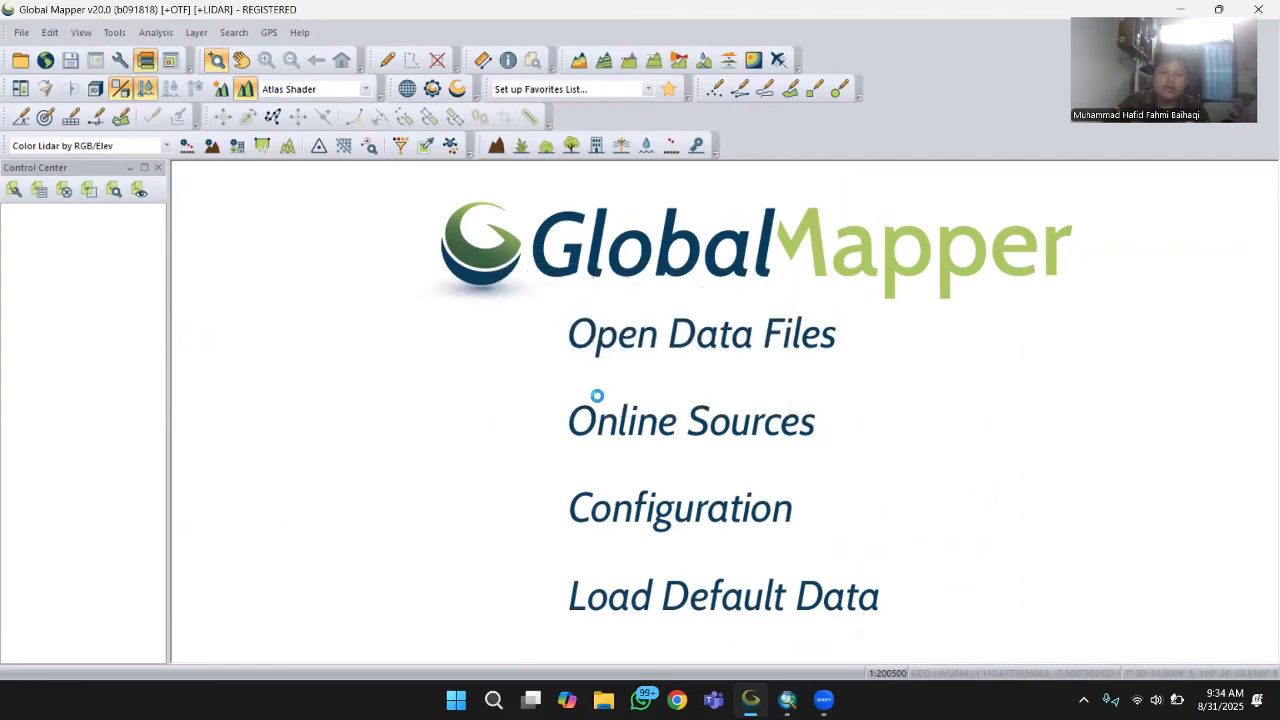
left_click(583, 449)
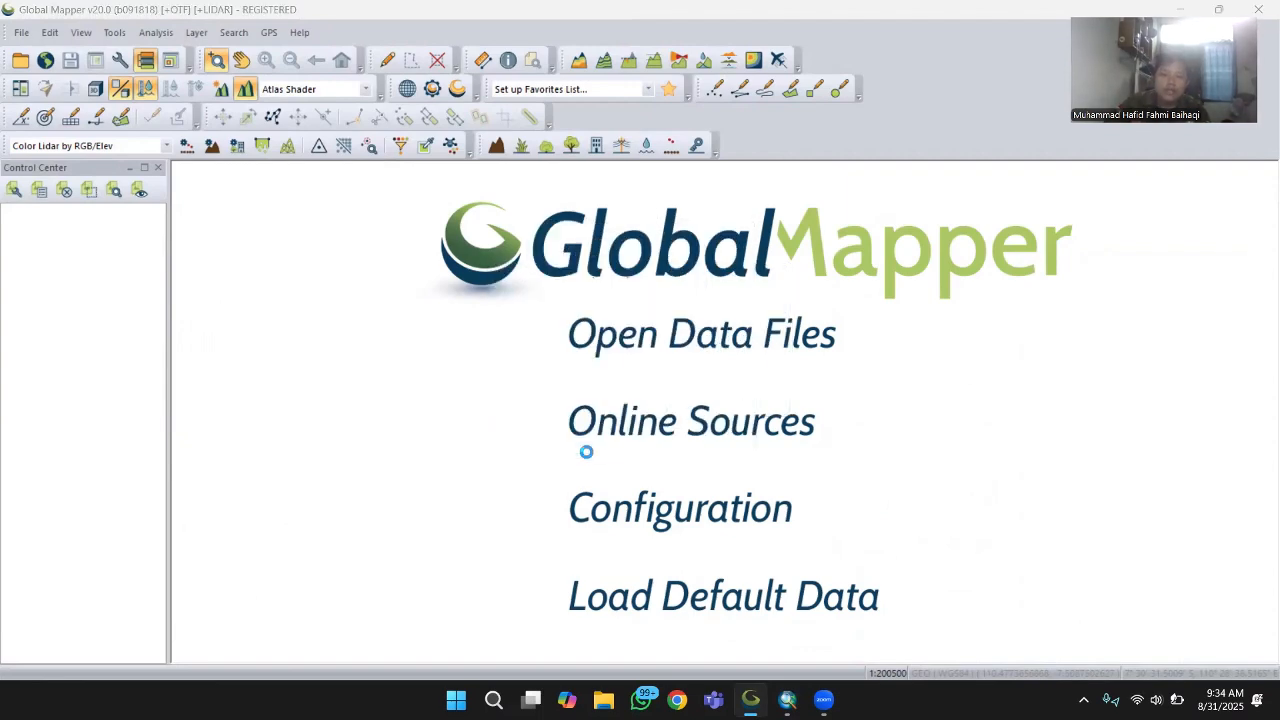
left_click(619, 514)
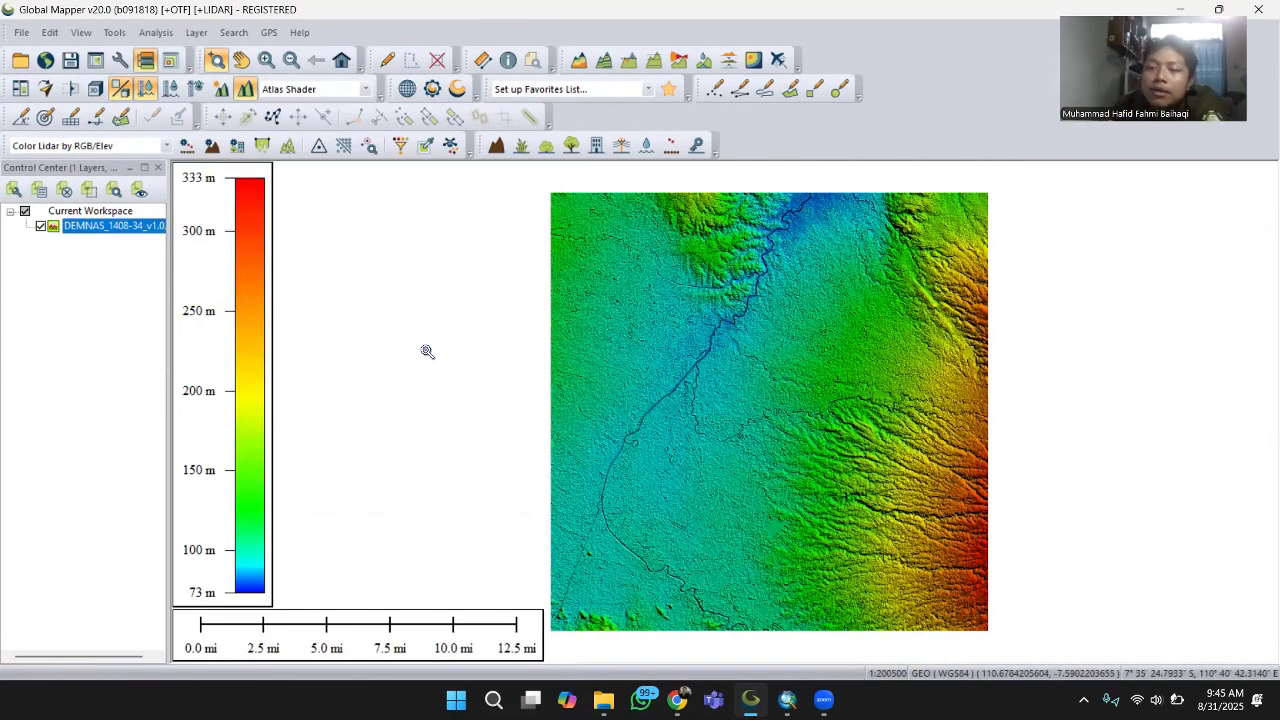
- Load the Batas Administrasi shapefile from the Acara 2 folder over the elevation data
left_click(20, 62)
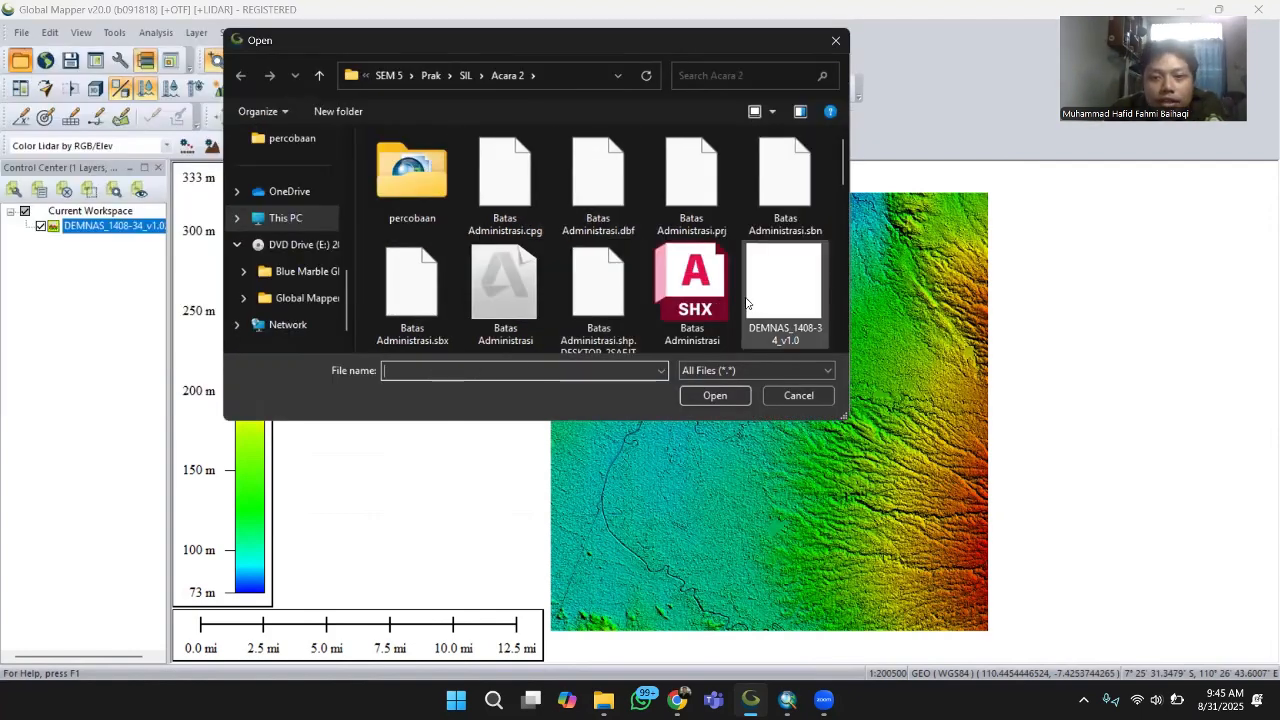
scroll(752, 298, "down", 2)
scroll(722, 202, "up", 1)
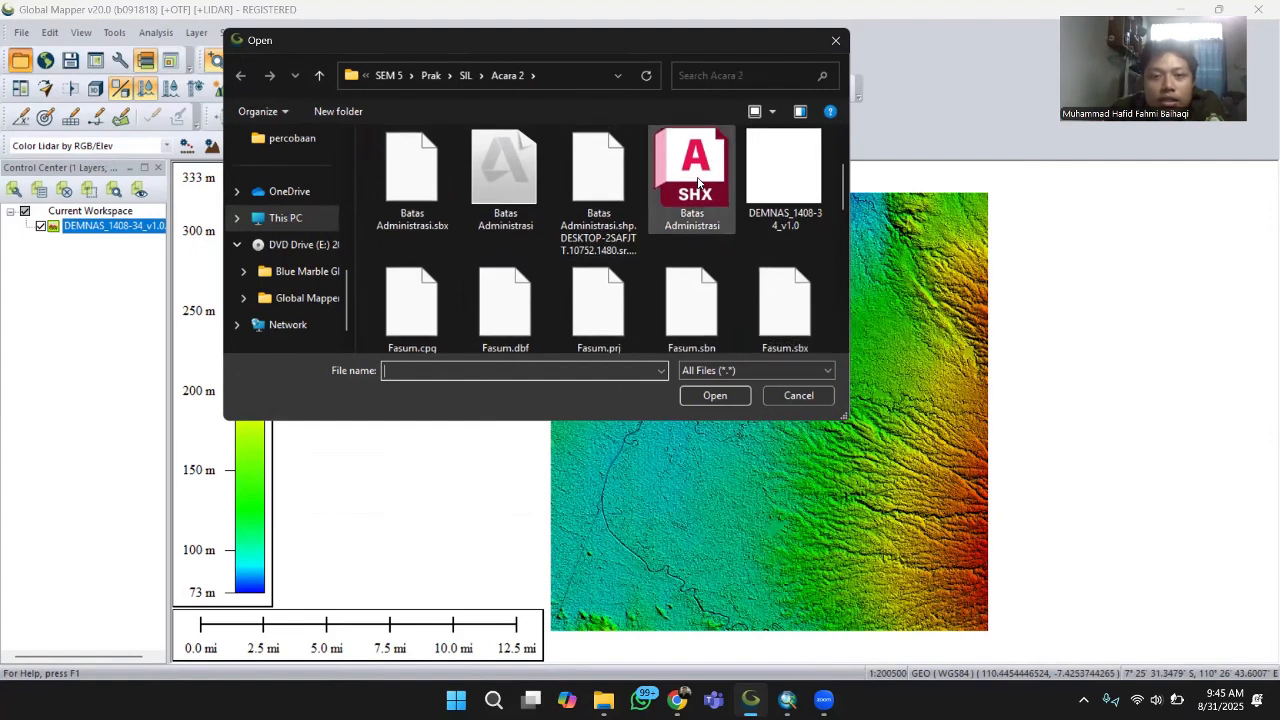
scroll(737, 236, "up", 2)
left_click(505, 285)
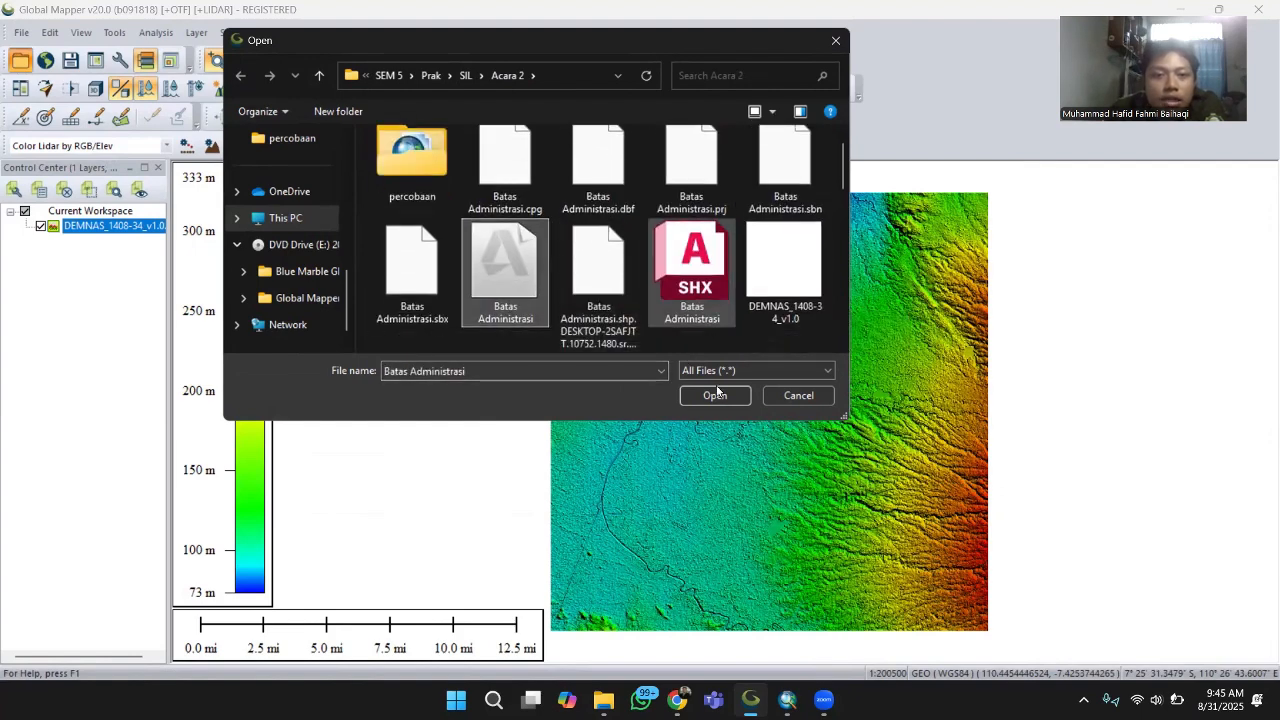
left_click(714, 396)
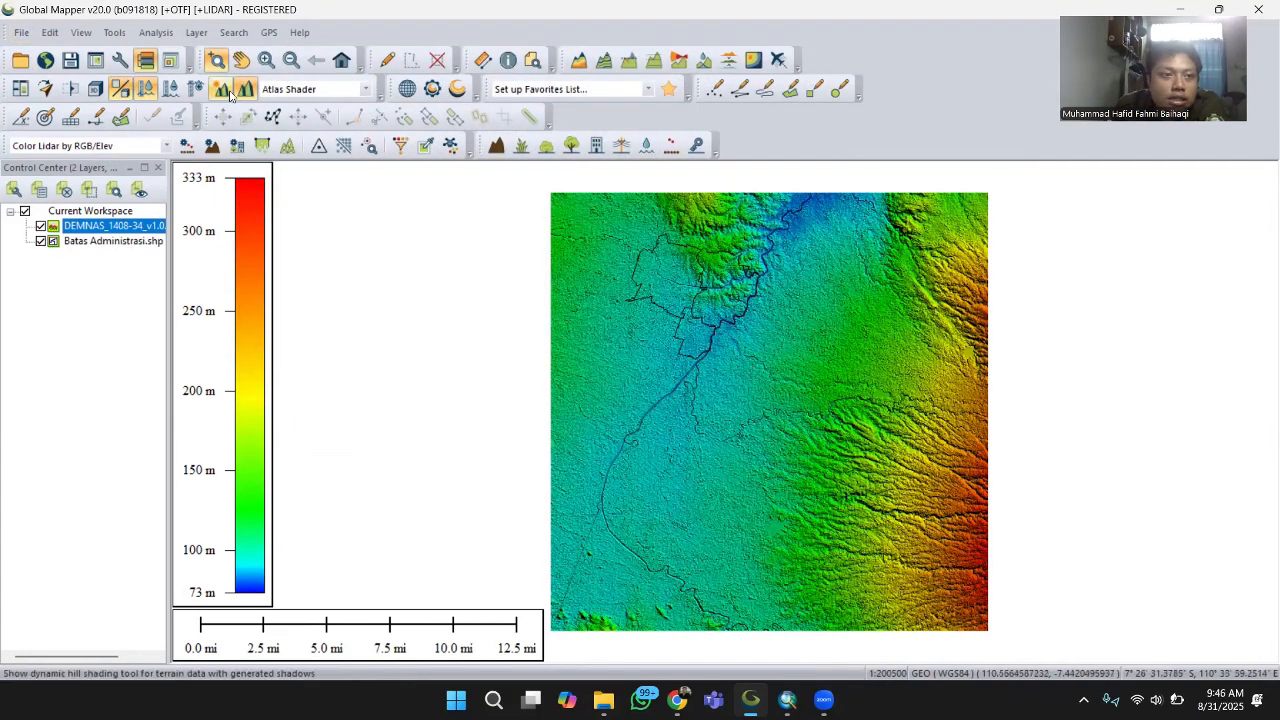
- Generate contours at a 10-meter interval from the DEMNAS elevation data, limited to a box drawn around the Surakarta administrative boundary
left_click(605, 61)
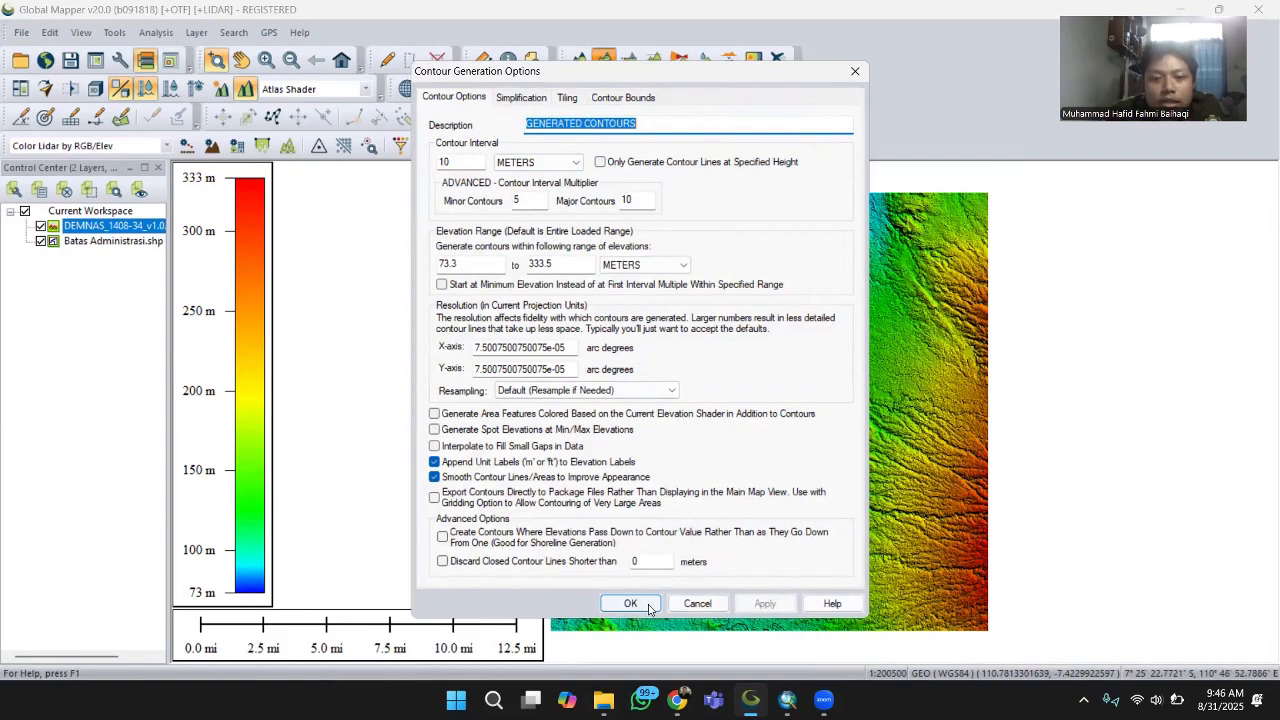
left_click(620, 97)
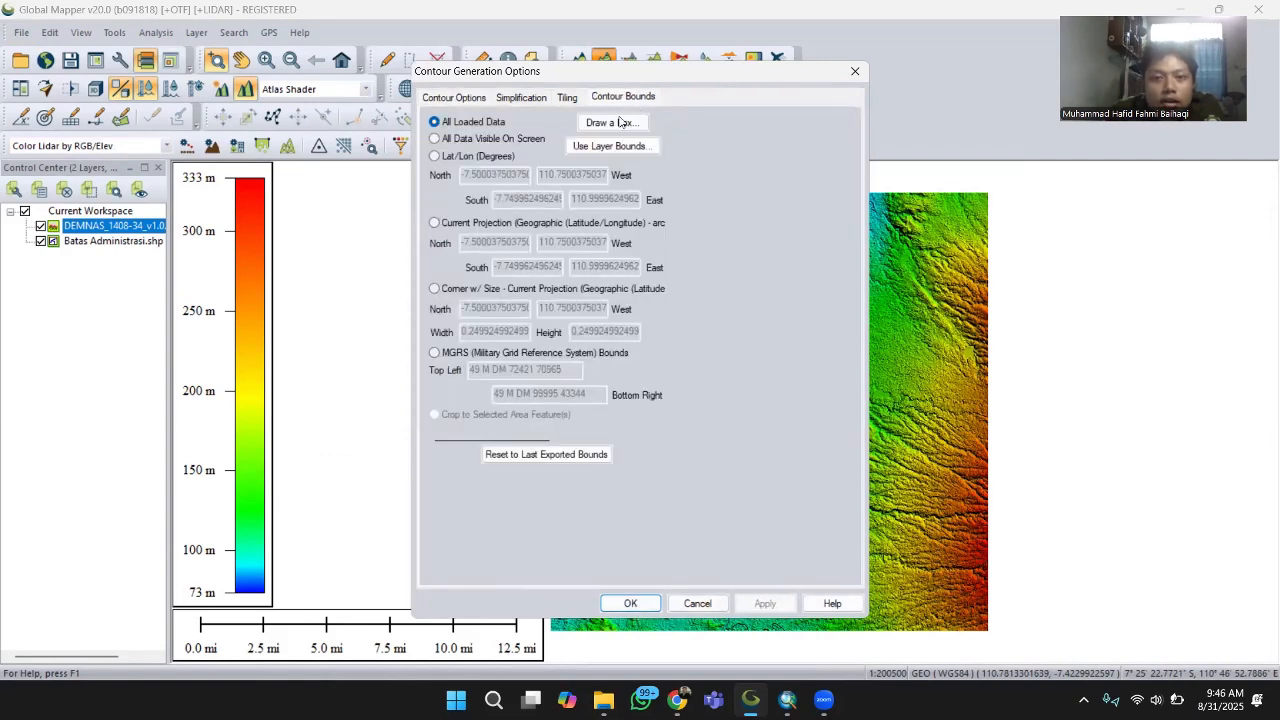
left_click(611, 122)
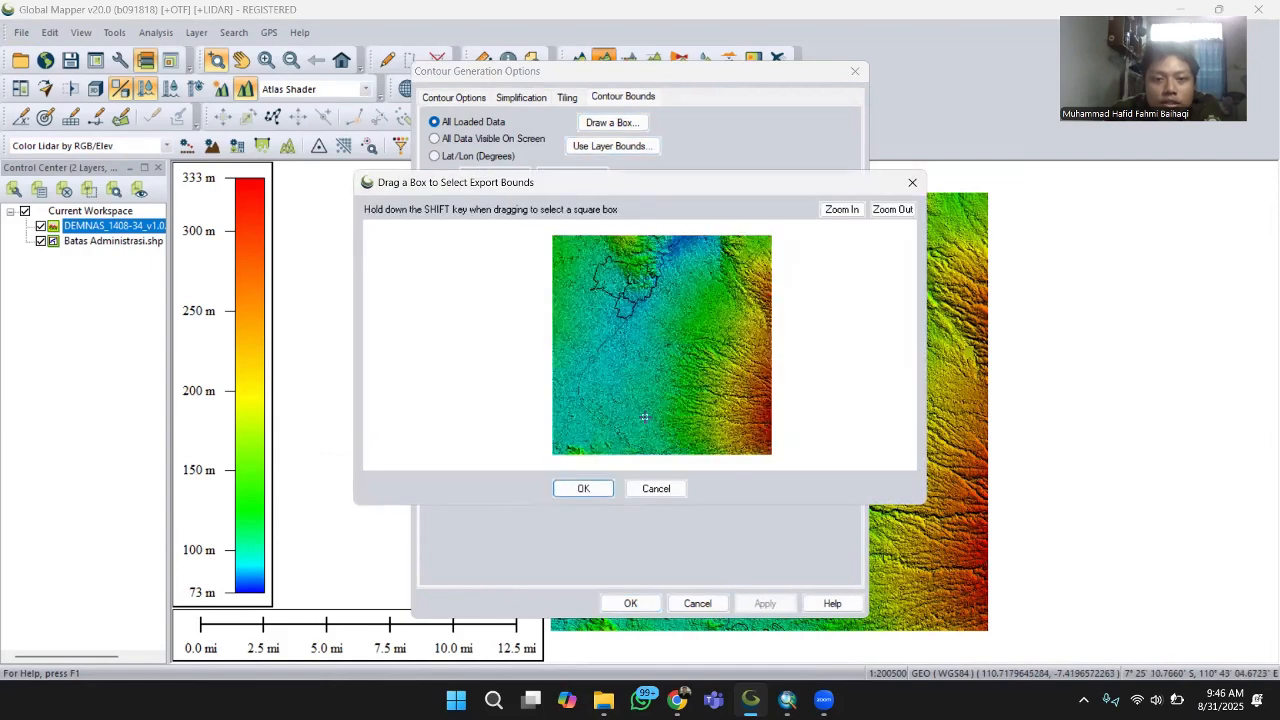
scroll(586, 261, "up", 1)
scroll(537, 249, "up", 1)
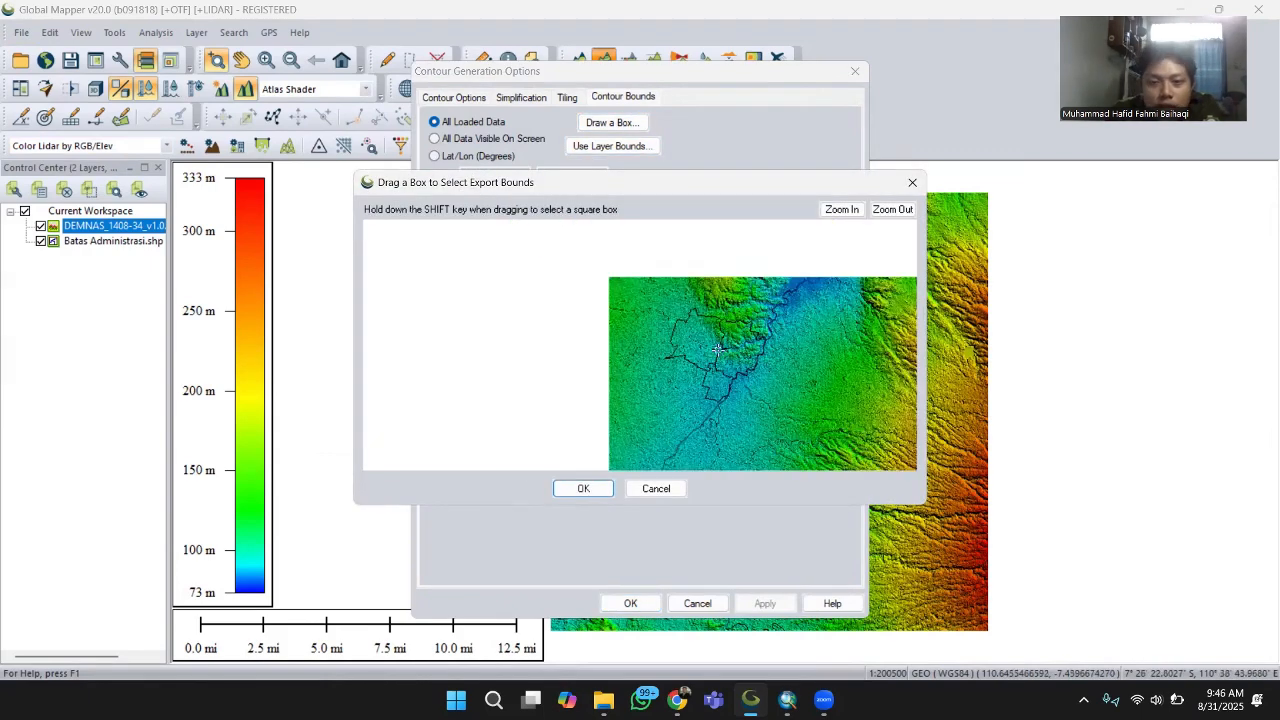
scroll(748, 310, "up", 1)
scroll(748, 310, "down", 2)
left_click_drag(487, 228, 675, 397)
left_click(583, 488)
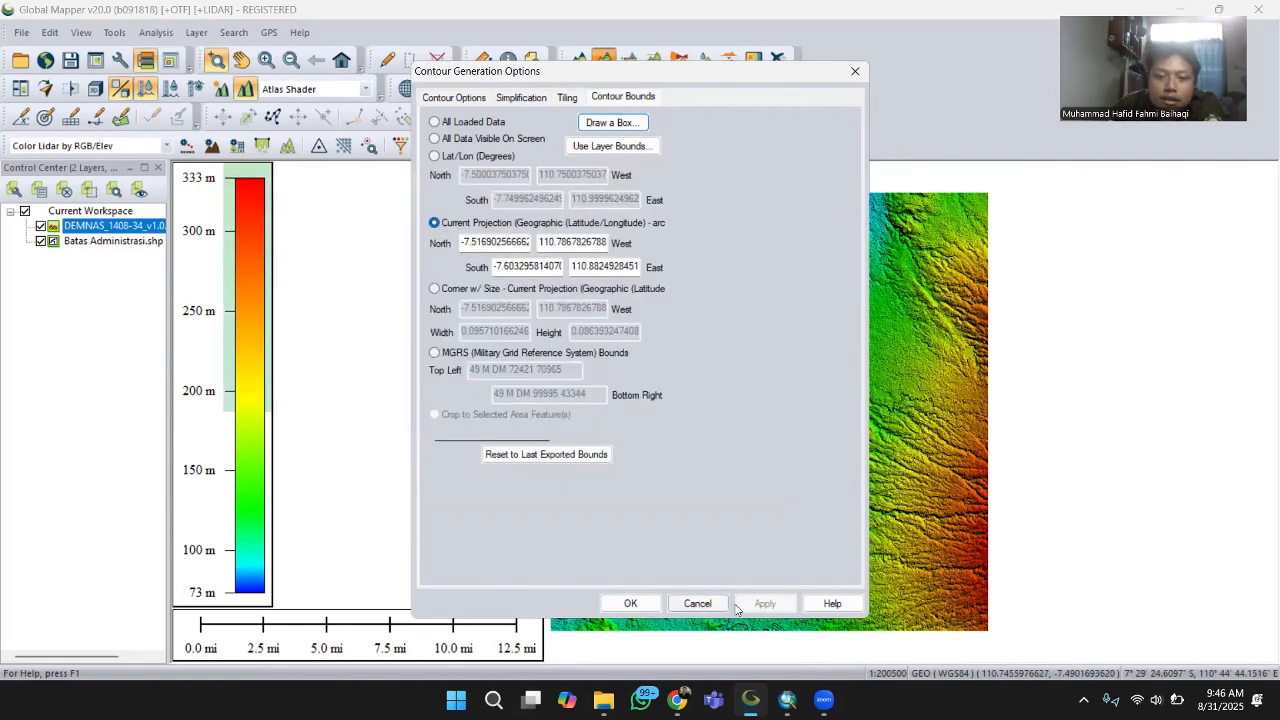
left_click(631, 604)
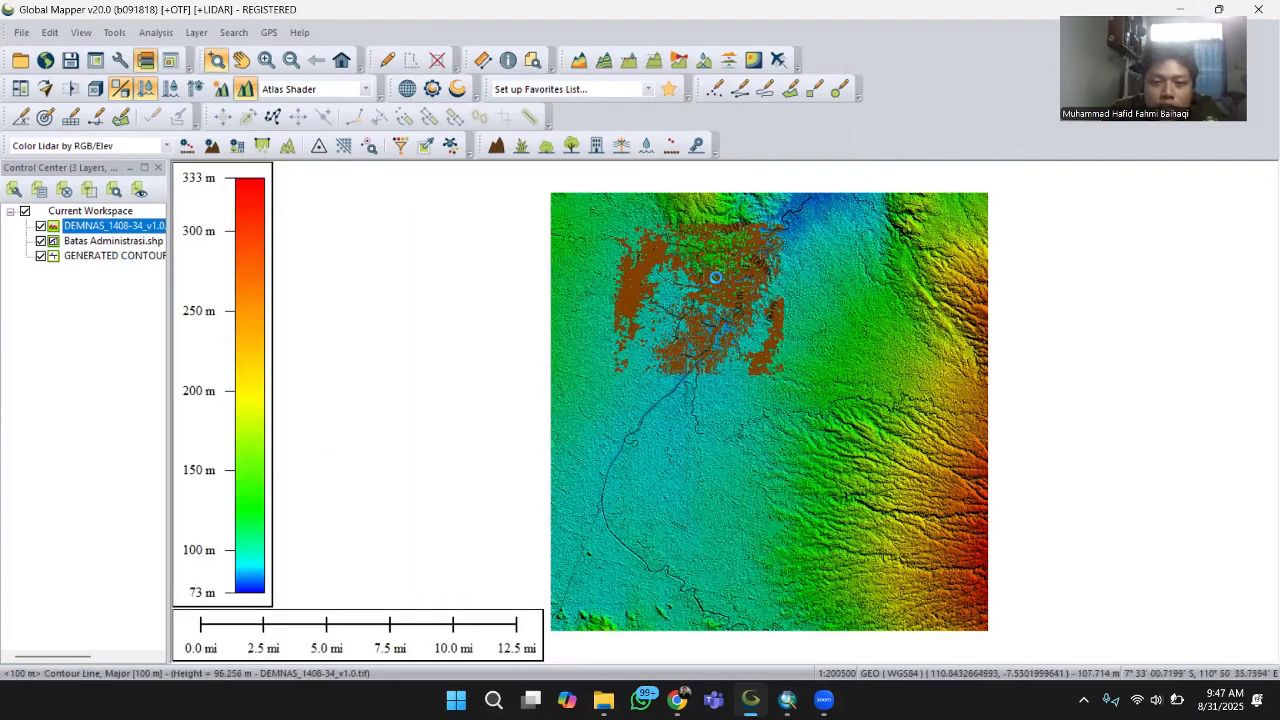
- Start exporting only the generated contours layer to a new file in Shapefile format, accepting the projection tip
right_click(119, 258)
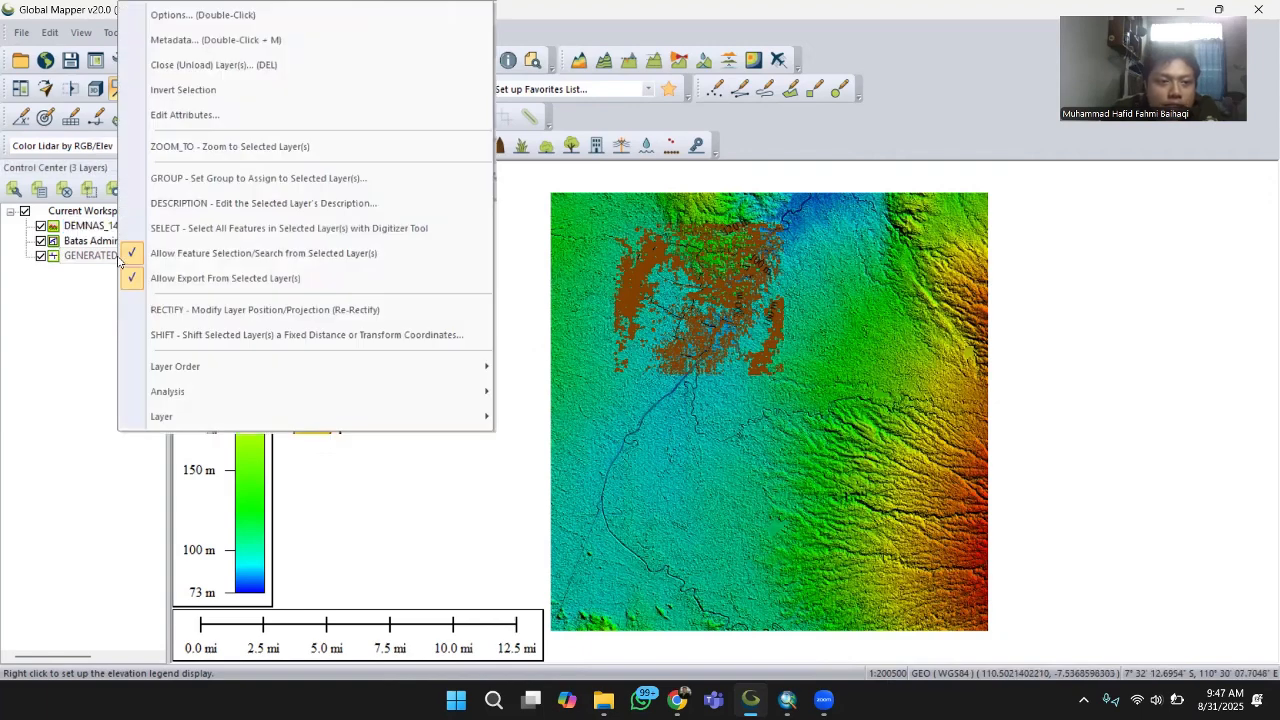
left_click(108, 261)
right_click(91, 257)
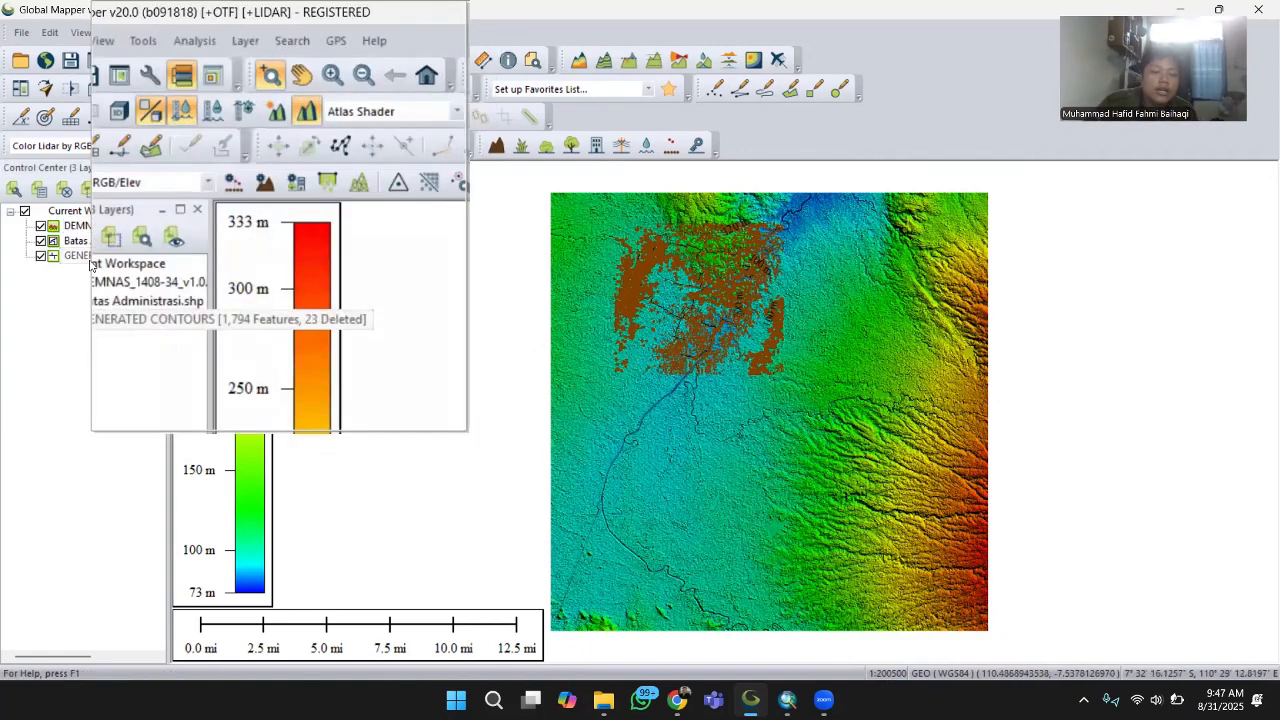
mouse_move(255, 418)
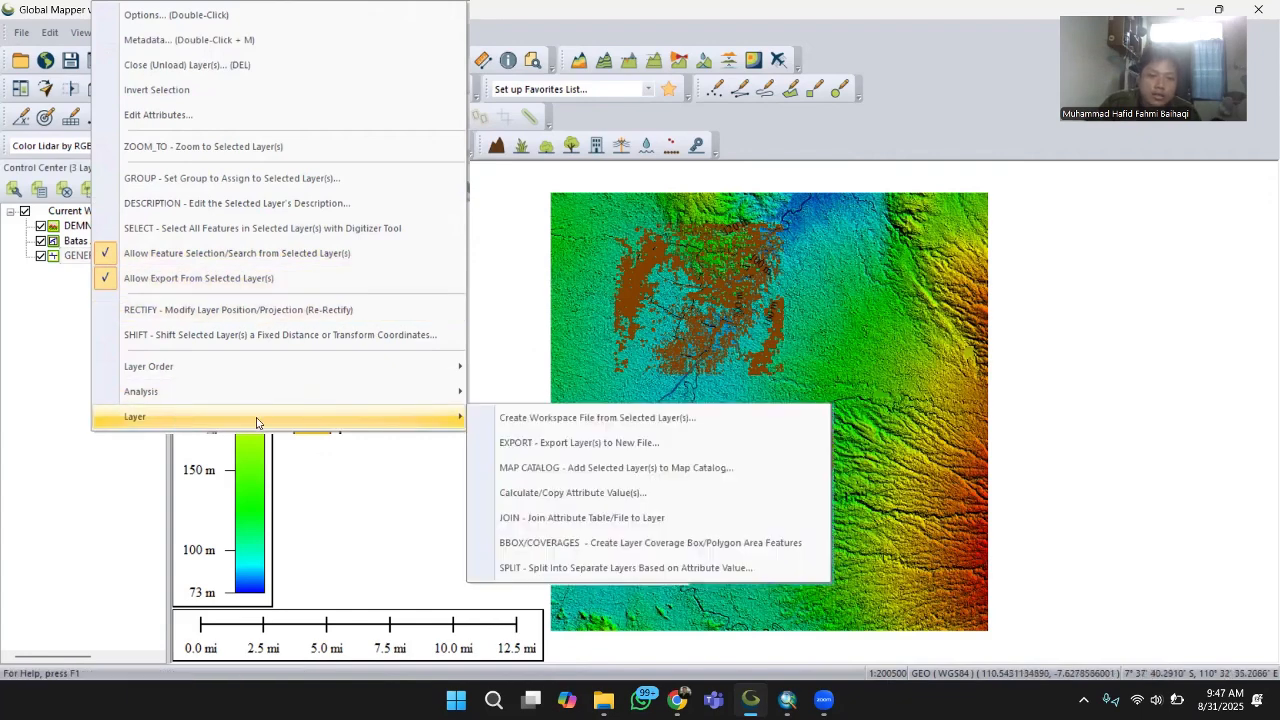
left_click(529, 443)
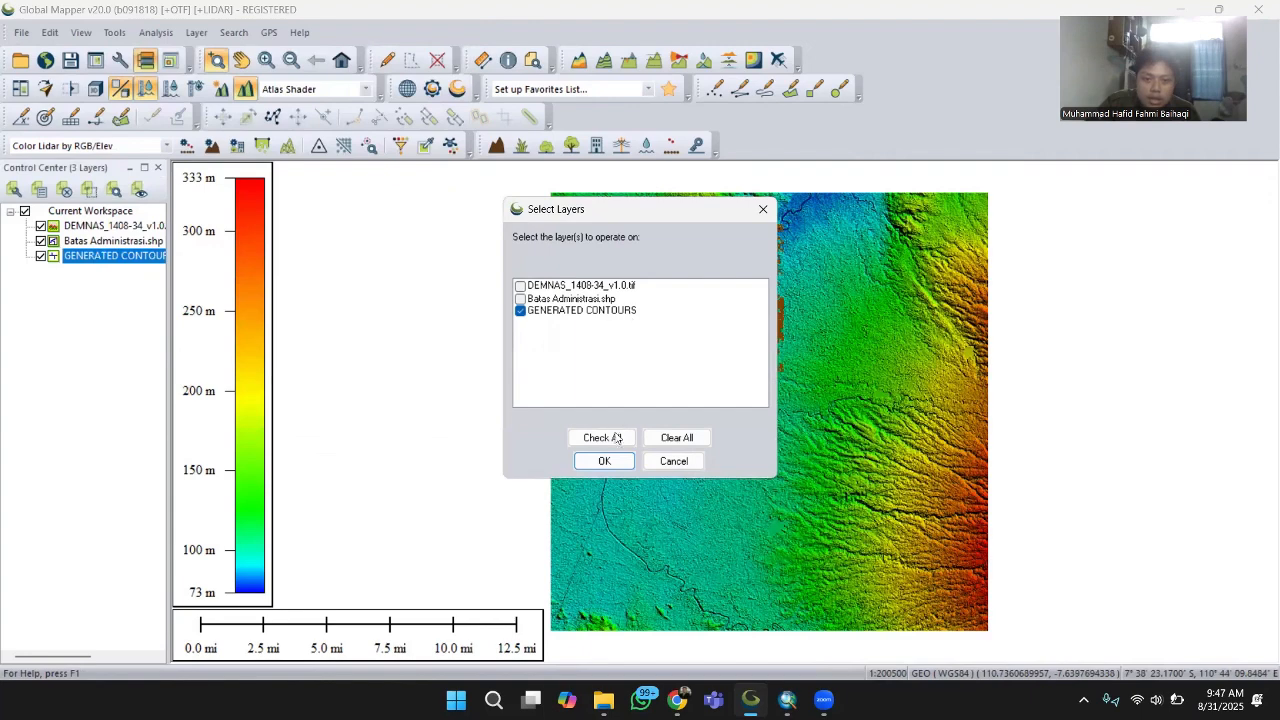
left_click(605, 461)
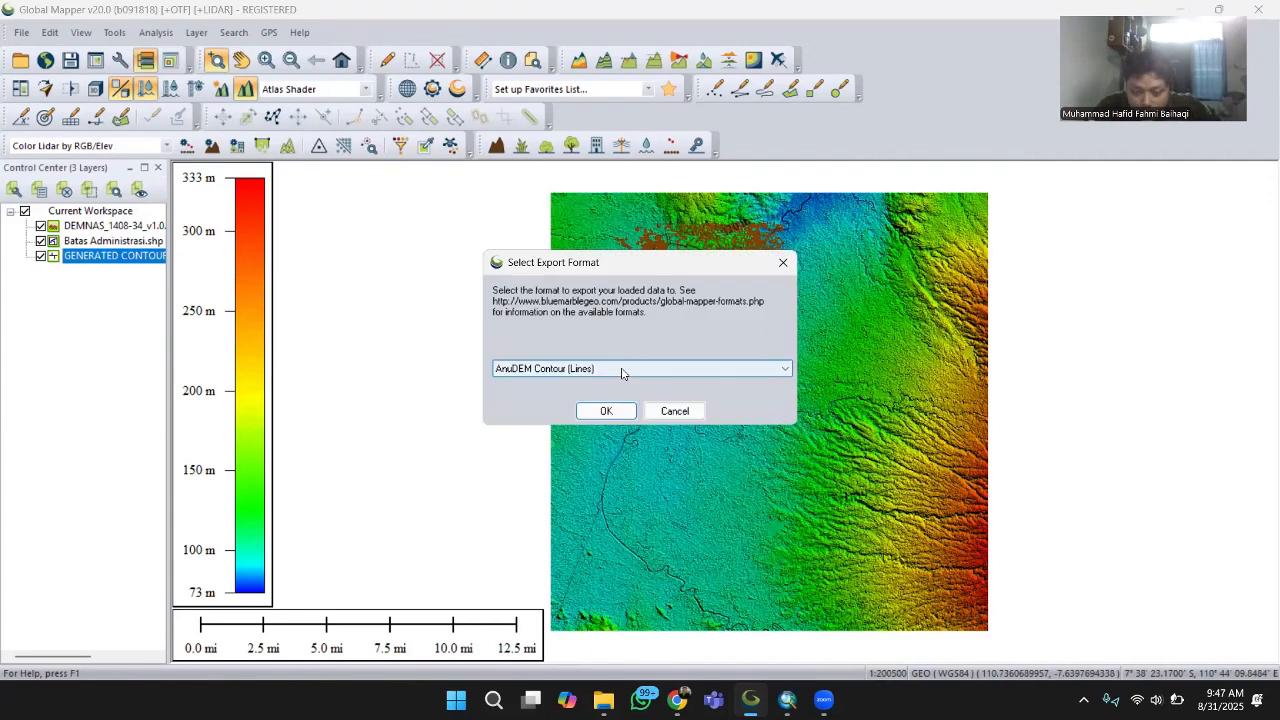
left_click(622, 369)
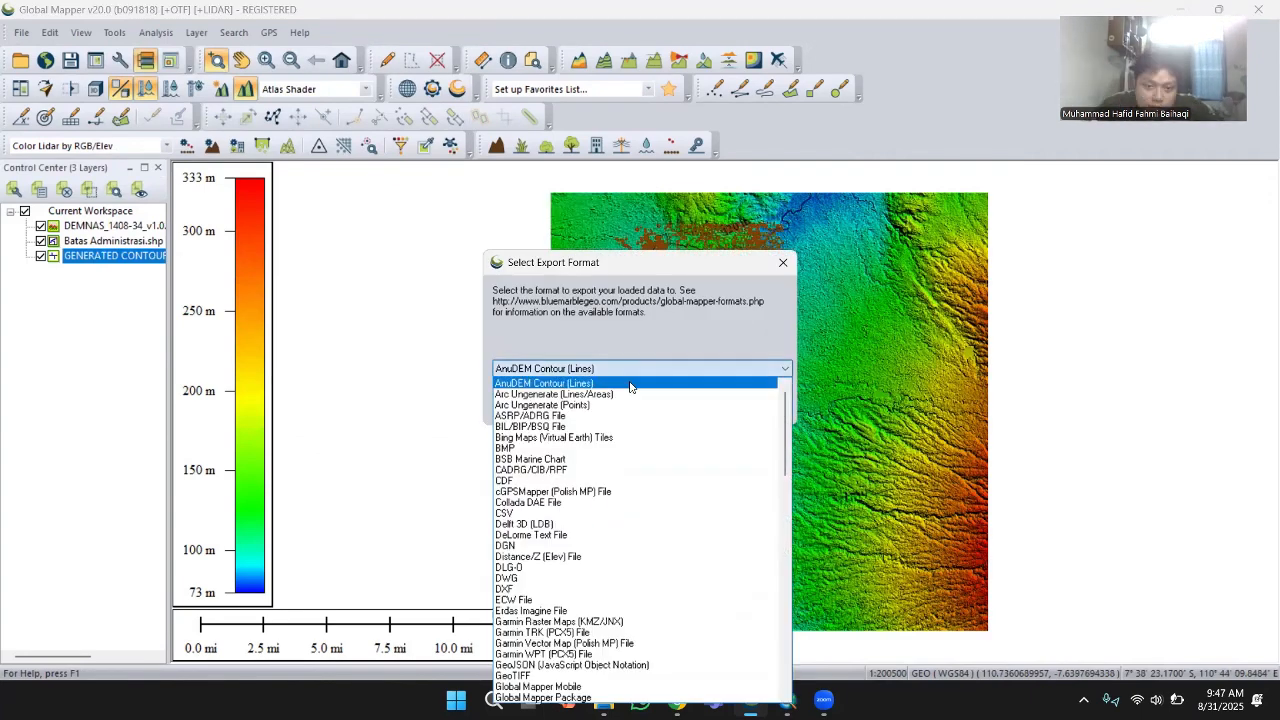
scroll(593, 527, "down", 1)
scroll(593, 527, "down", 20)
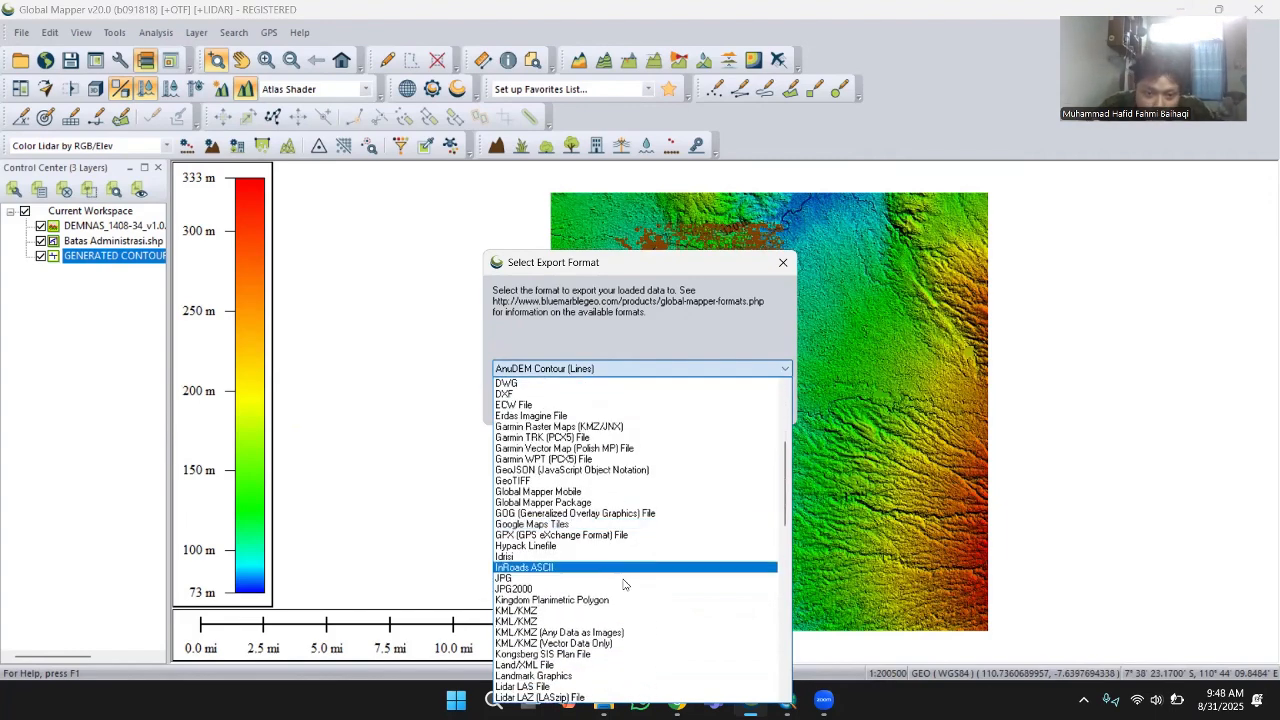
scroll(632, 631, "down", 3)
left_click(610, 395)
left_click(605, 402)
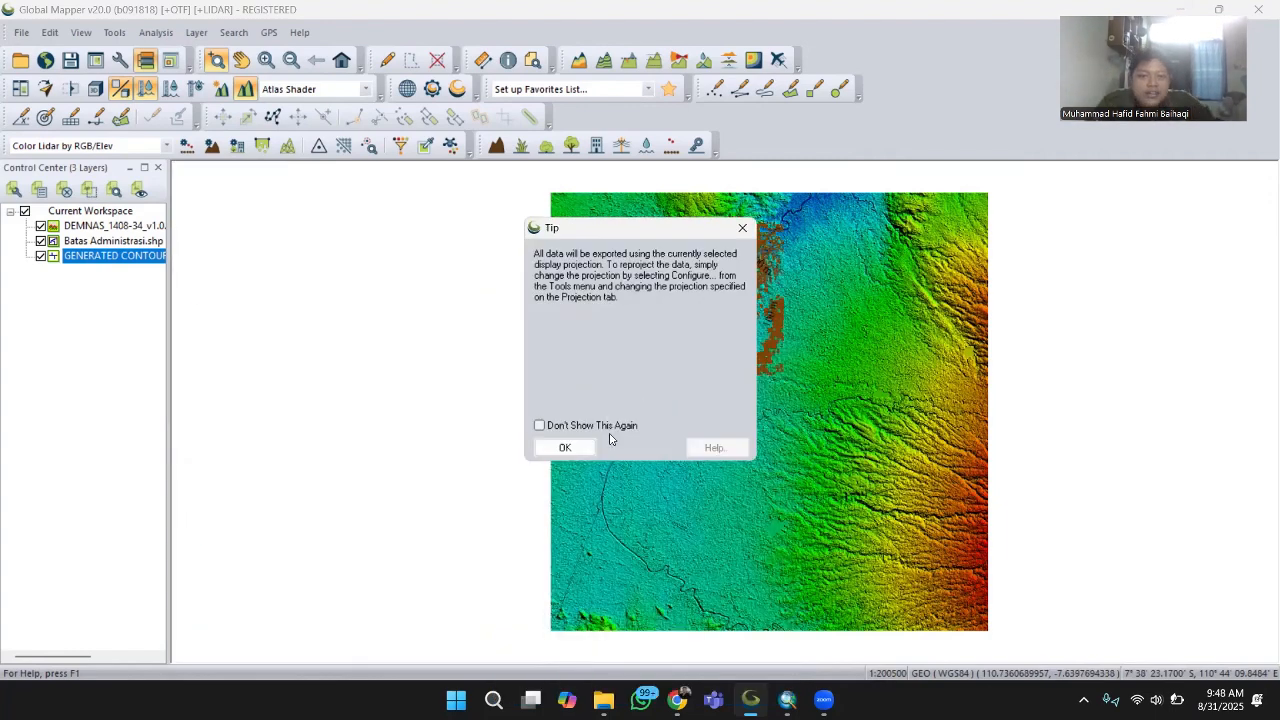
left_click(586, 449)
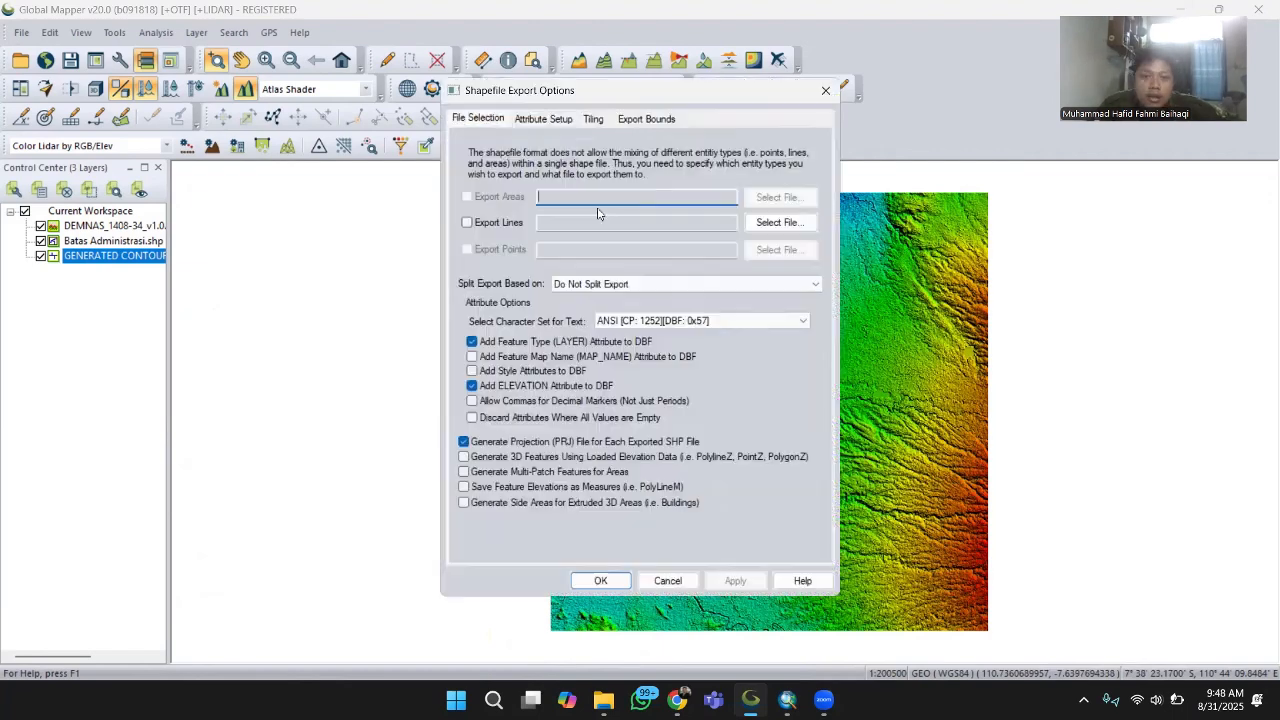
- Export the contour lines as KONTUR IK 10 in the Acara 2 folder
left_click(773, 224)
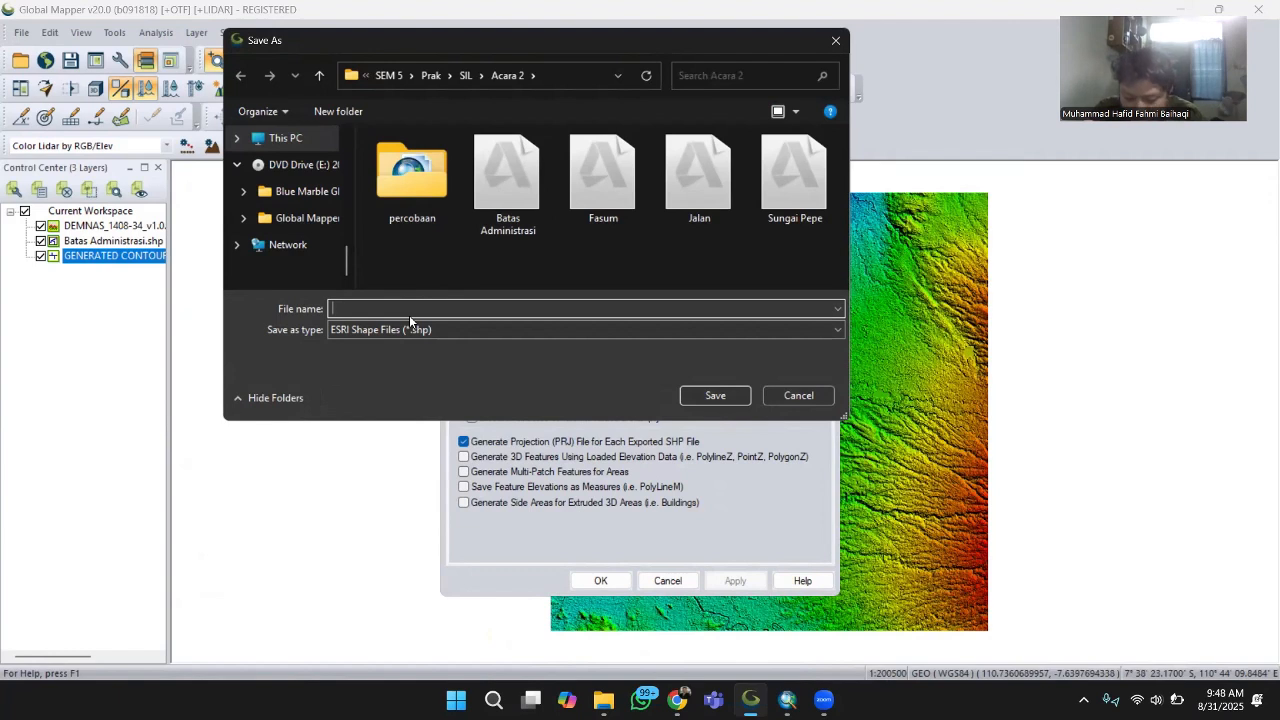
type("KONTUR IK")
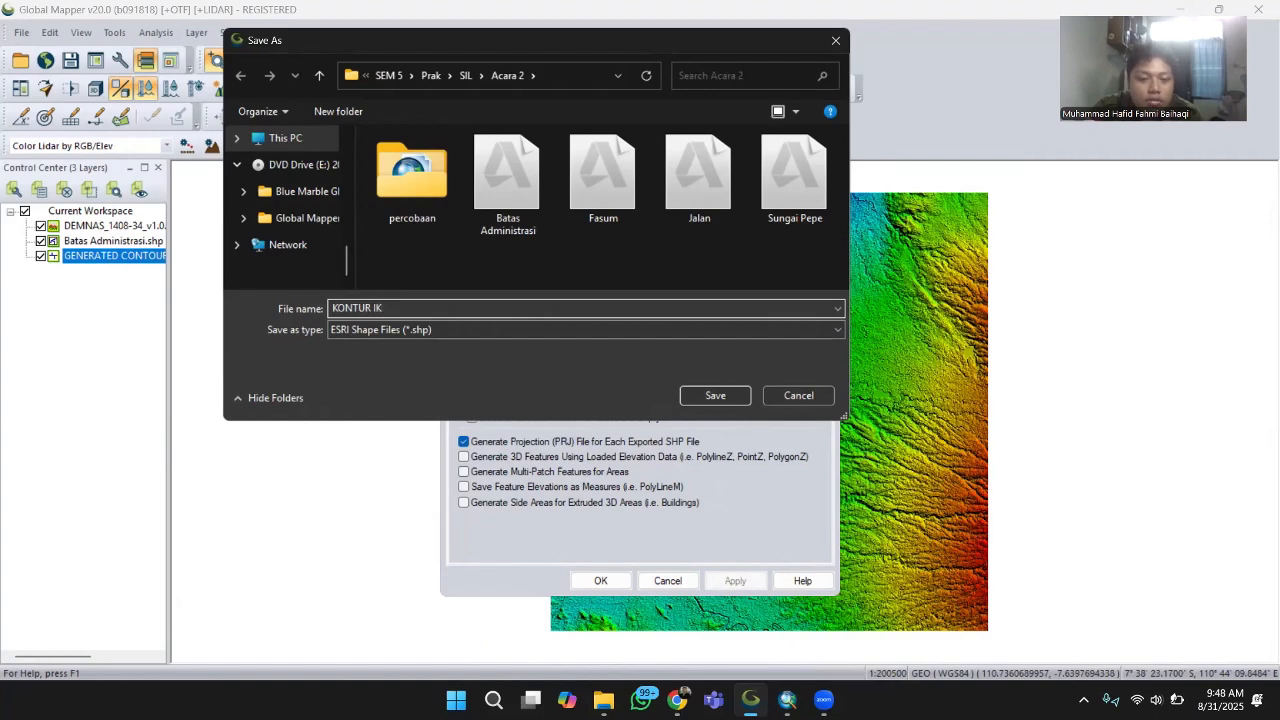
type(" 10")
key("Return")
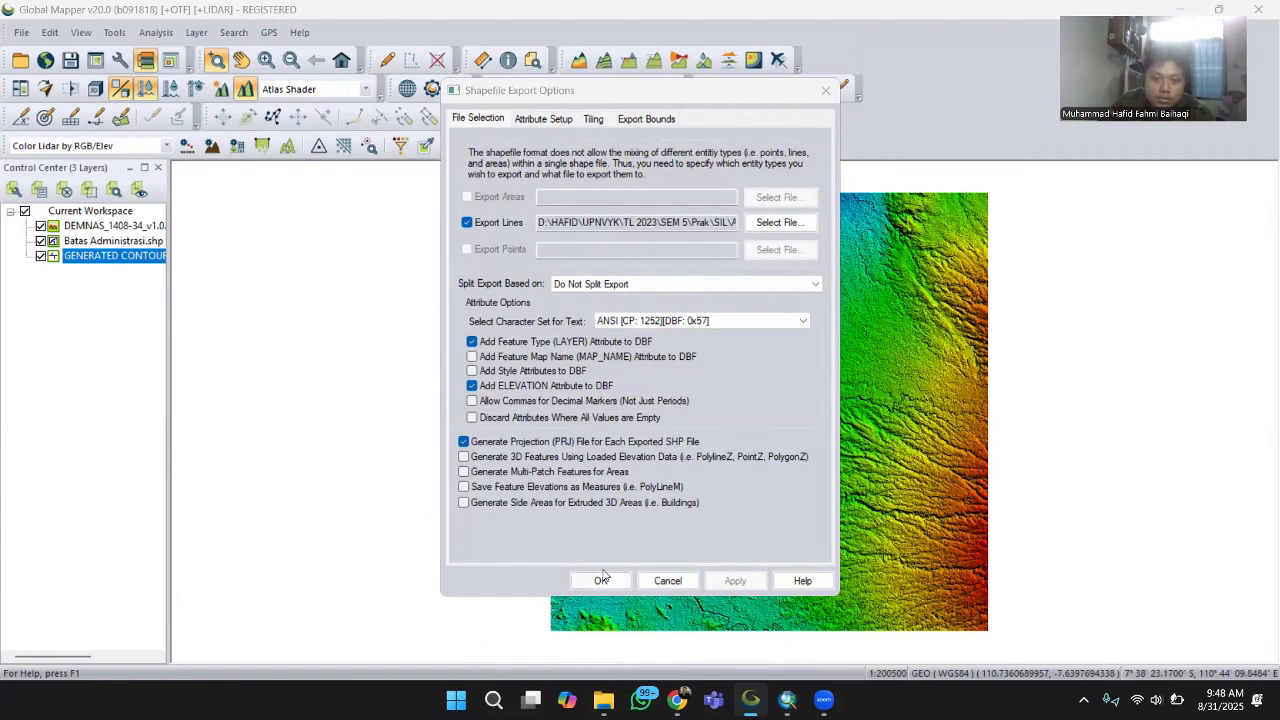
left_click(601, 582)
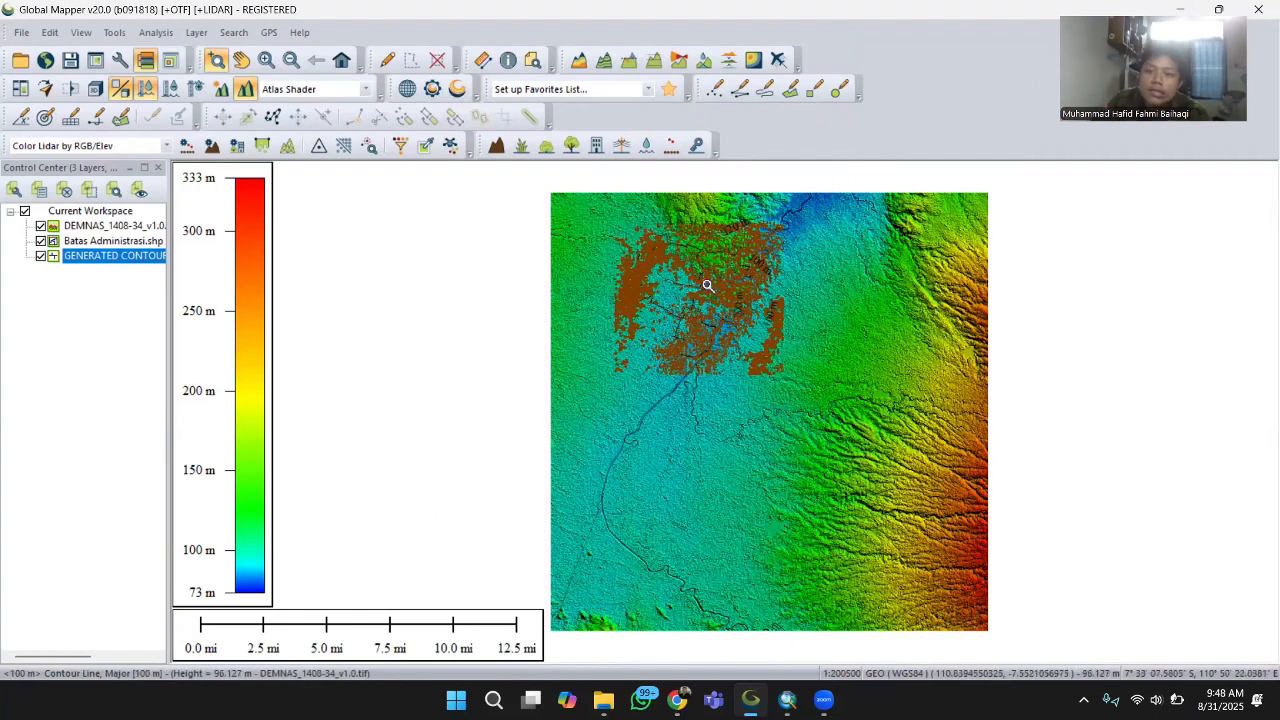
- Close Global Mapper without saving the workspace and add KONTUR IK 10.shp from the Acara 2 folder to the map in ArcMap
left_click(1260, 9)
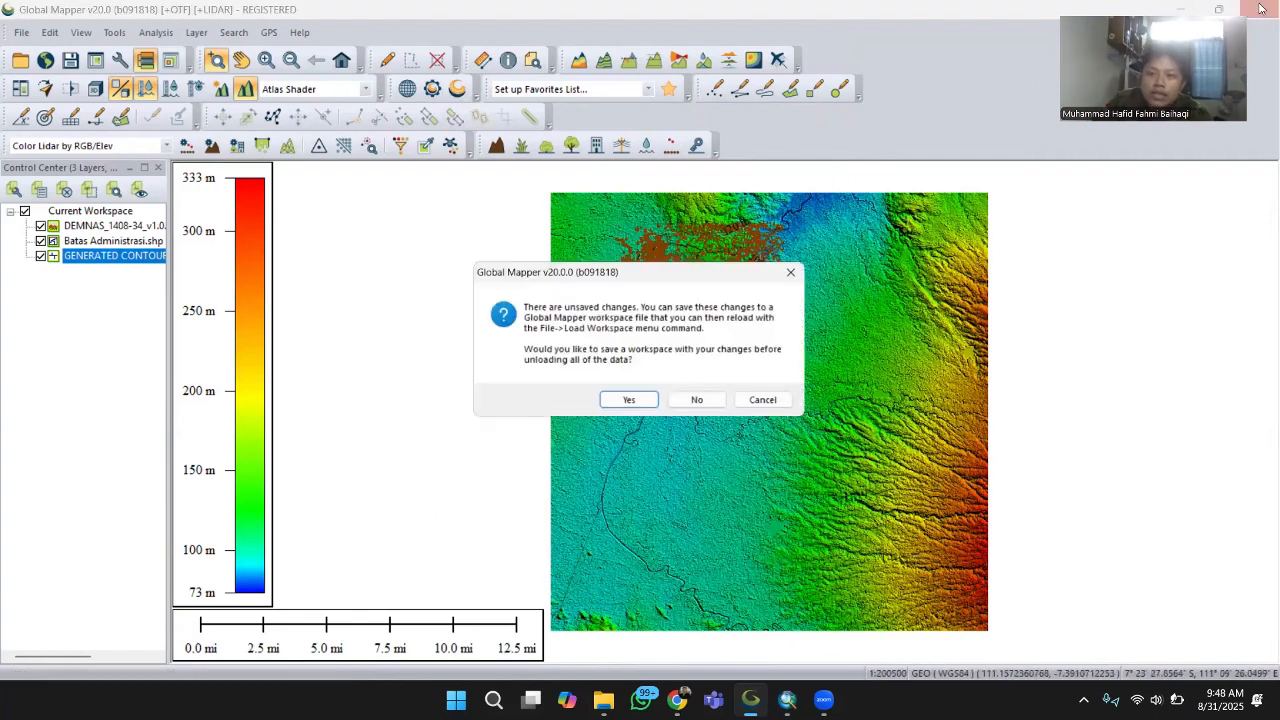
left_click(699, 403)
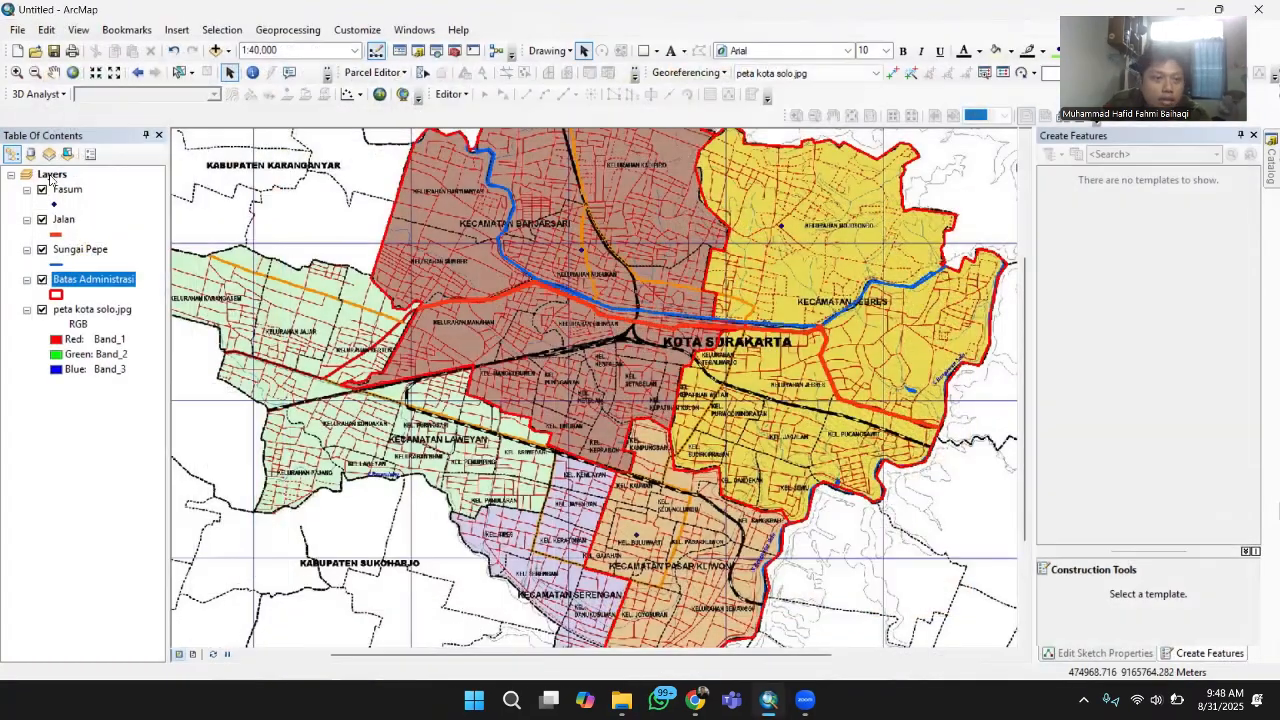
right_click(64, 176)
left_click(72, 183)
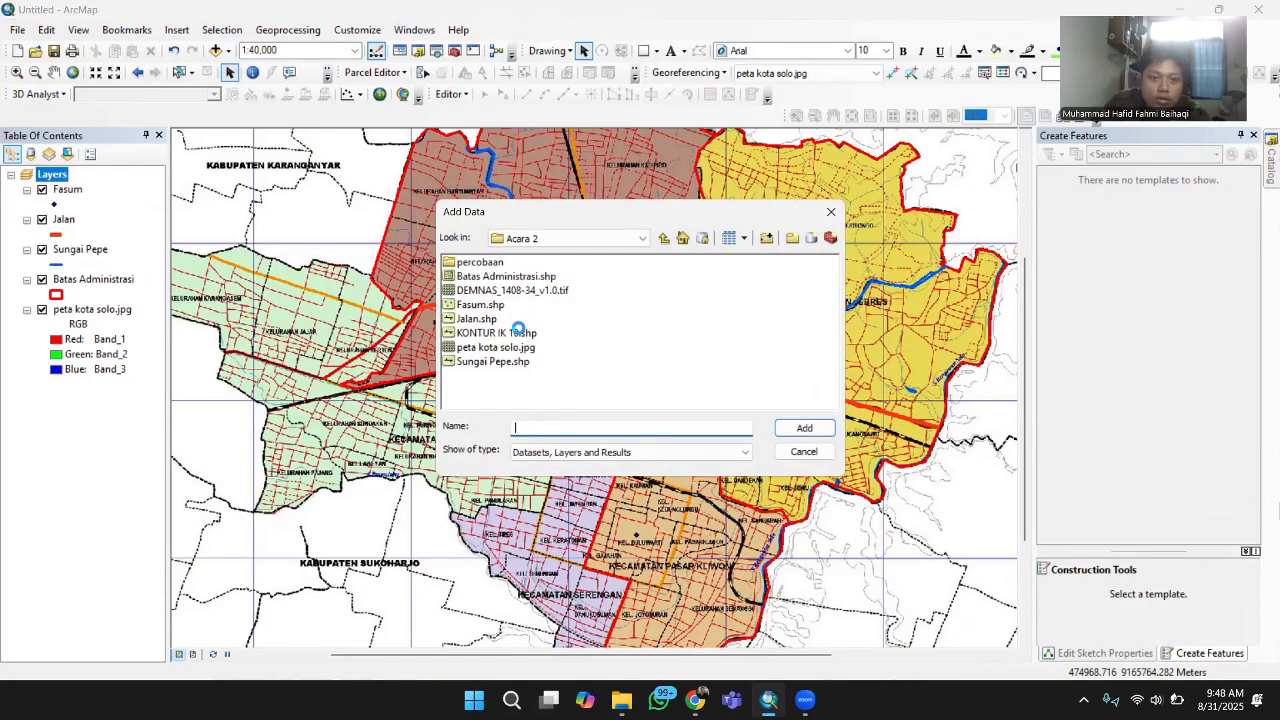
left_click(519, 331)
left_click(805, 428)
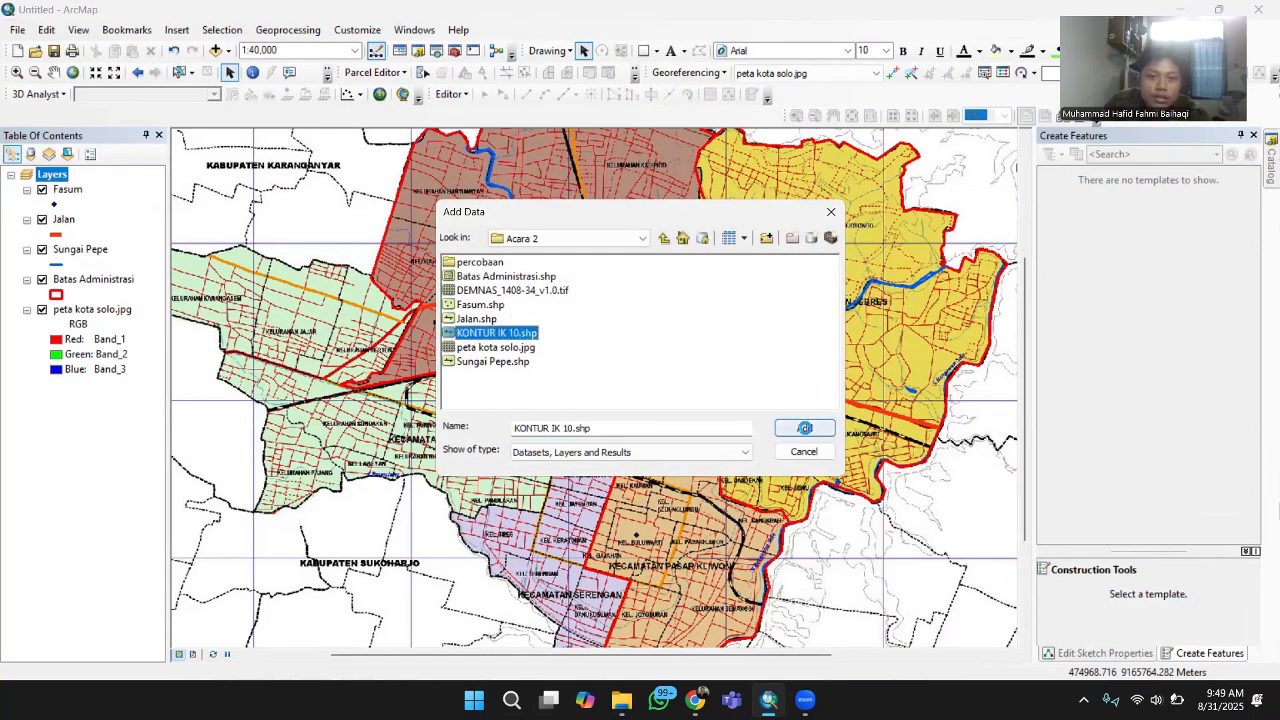
left_click(781, 487)
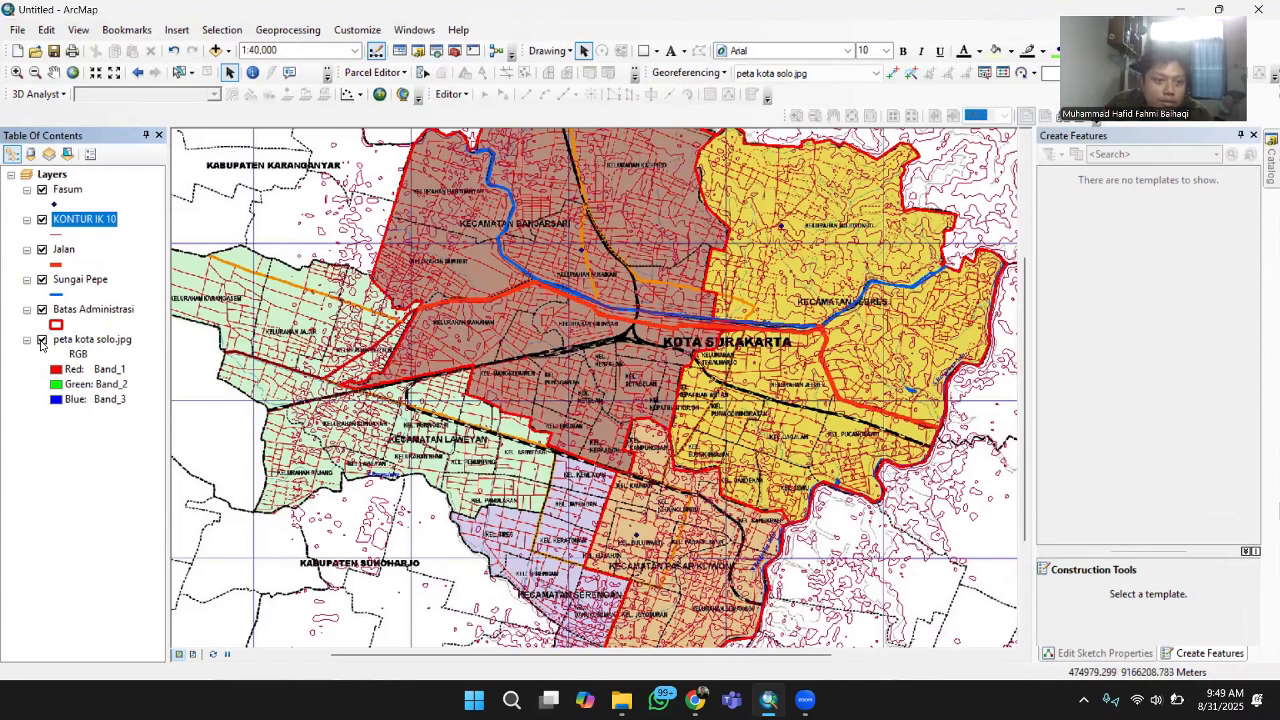
- Hide the peta kota solo.jpg base map to inspect the contours, and show it again
left_click(42, 341)
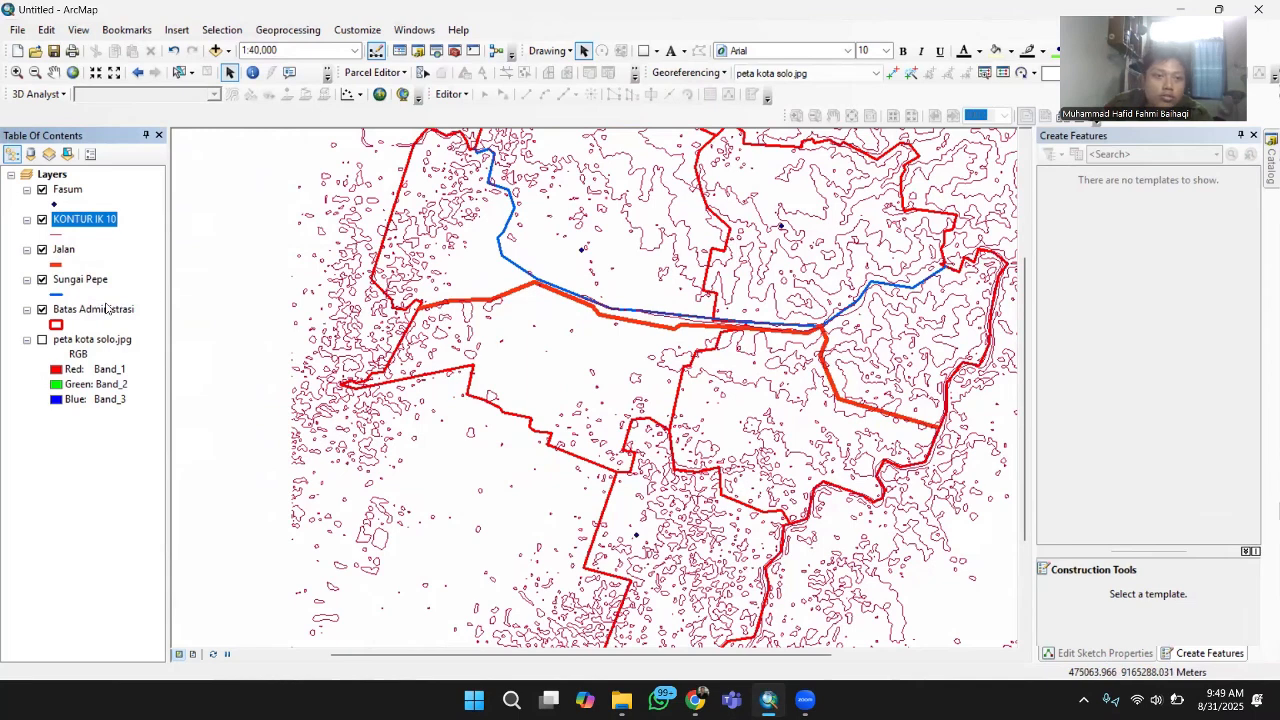
left_click(42, 340)
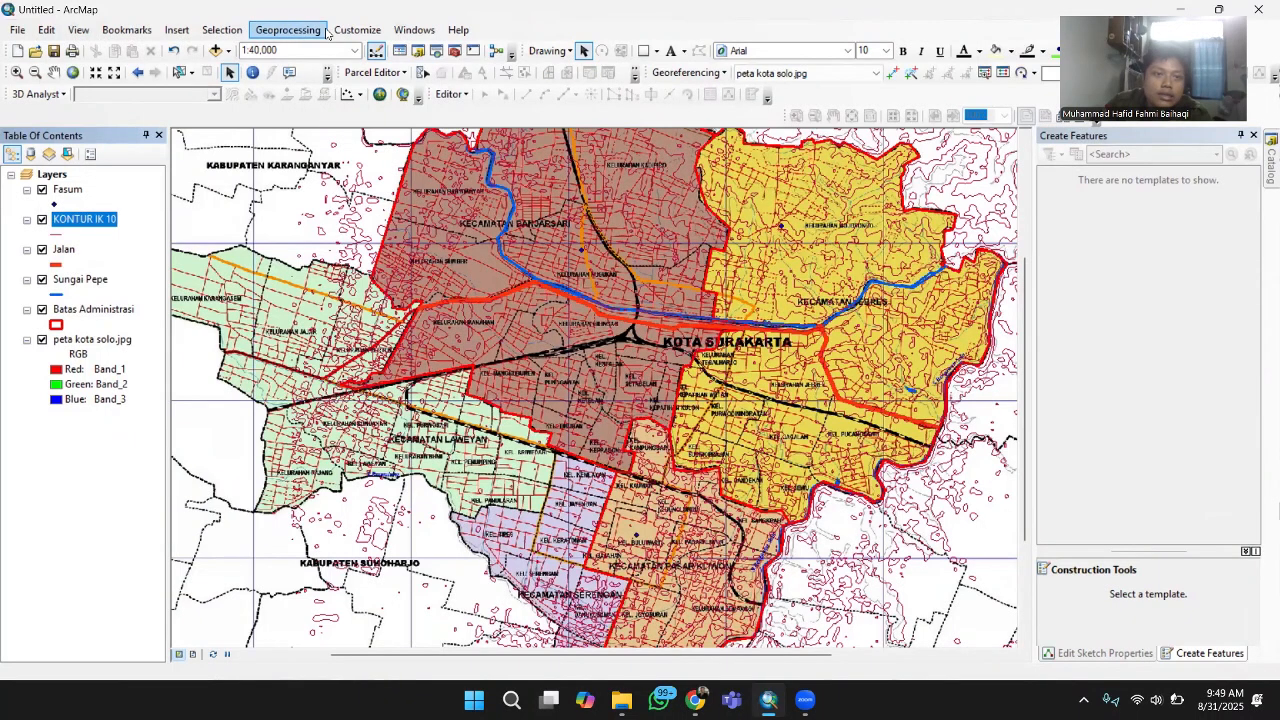
- Set up the Clip tool with KONTUR IK 10 as input features and Batas Administrasi as clip features
left_click(295, 32)
left_click(306, 64)
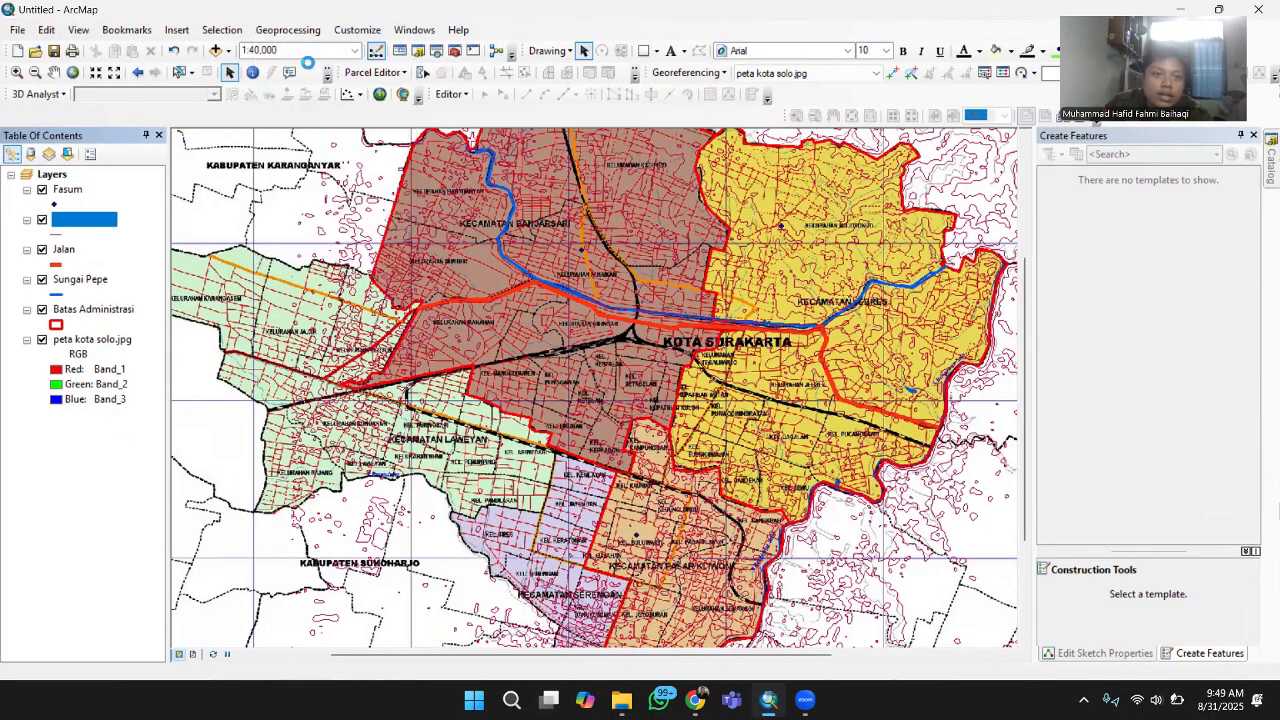
left_click(433, 80)
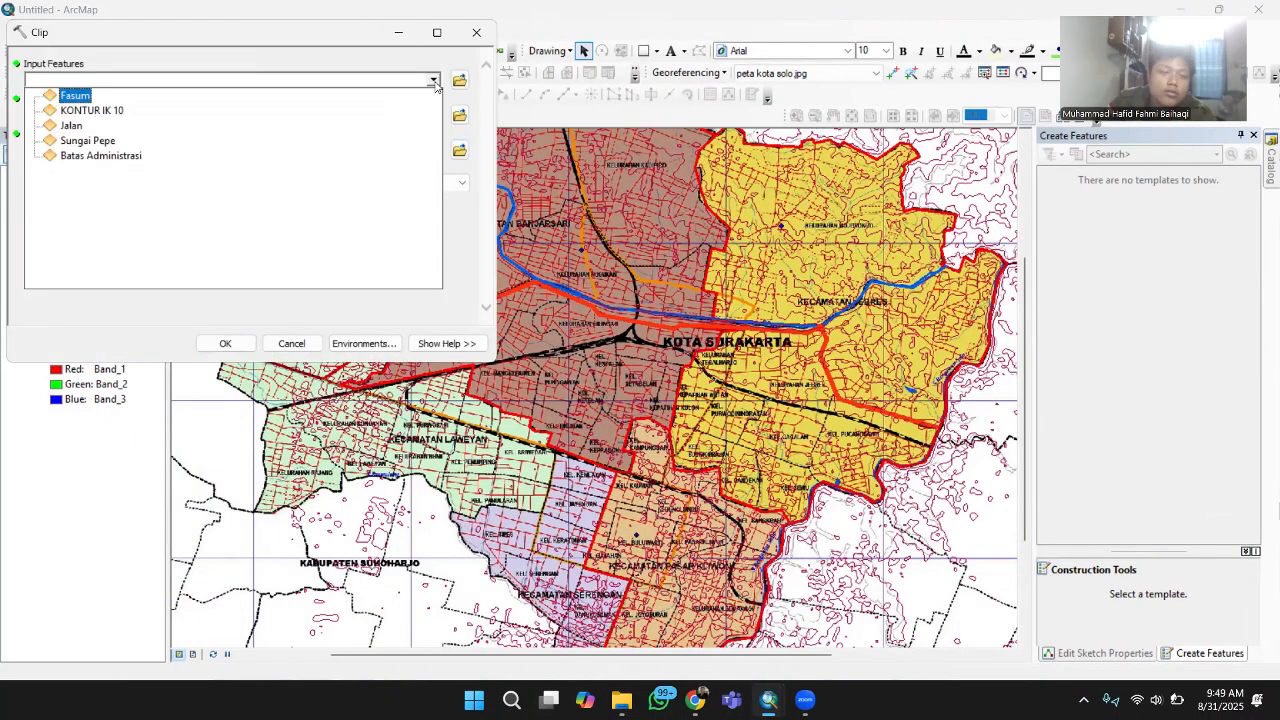
left_click(122, 108)
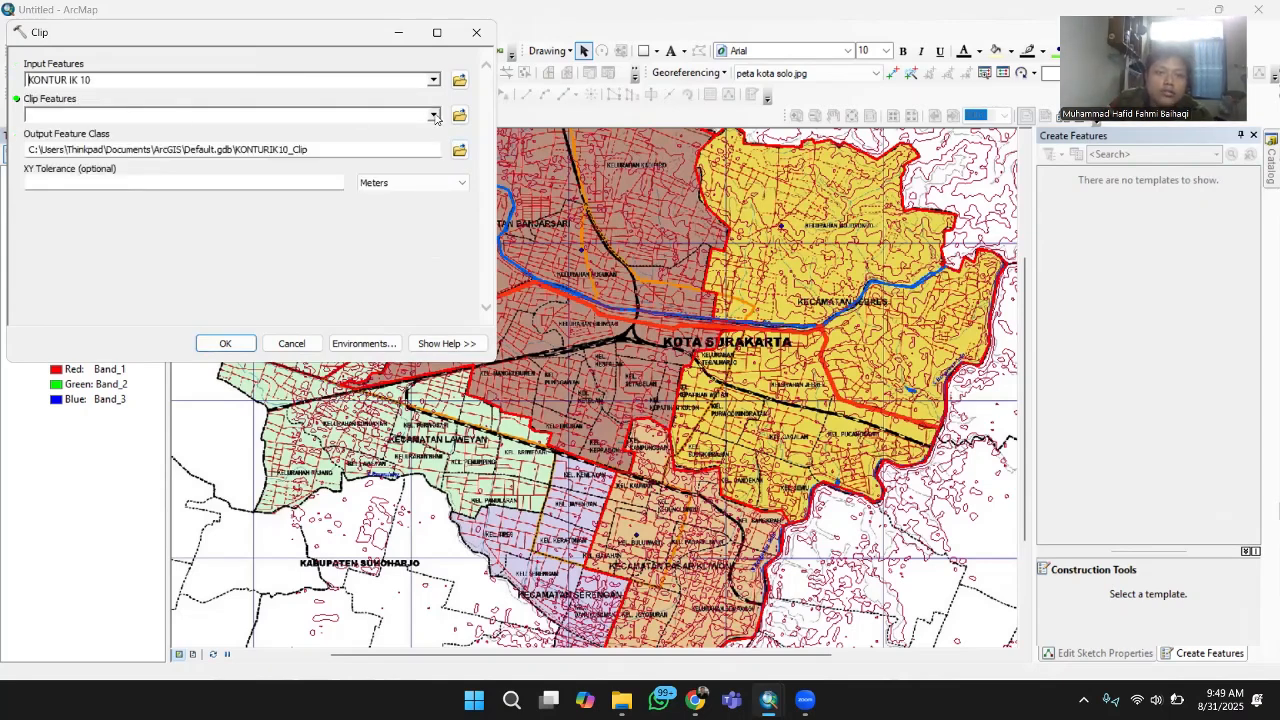
left_click(434, 116)
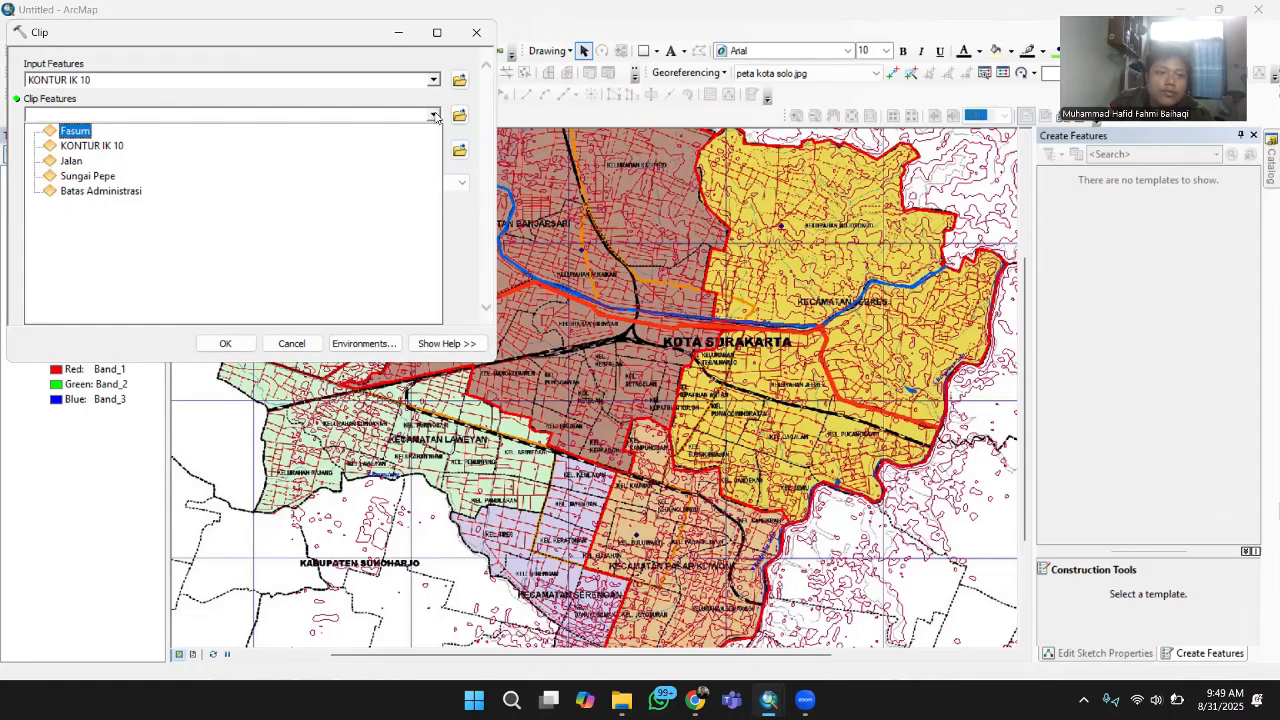
left_click(100, 191)
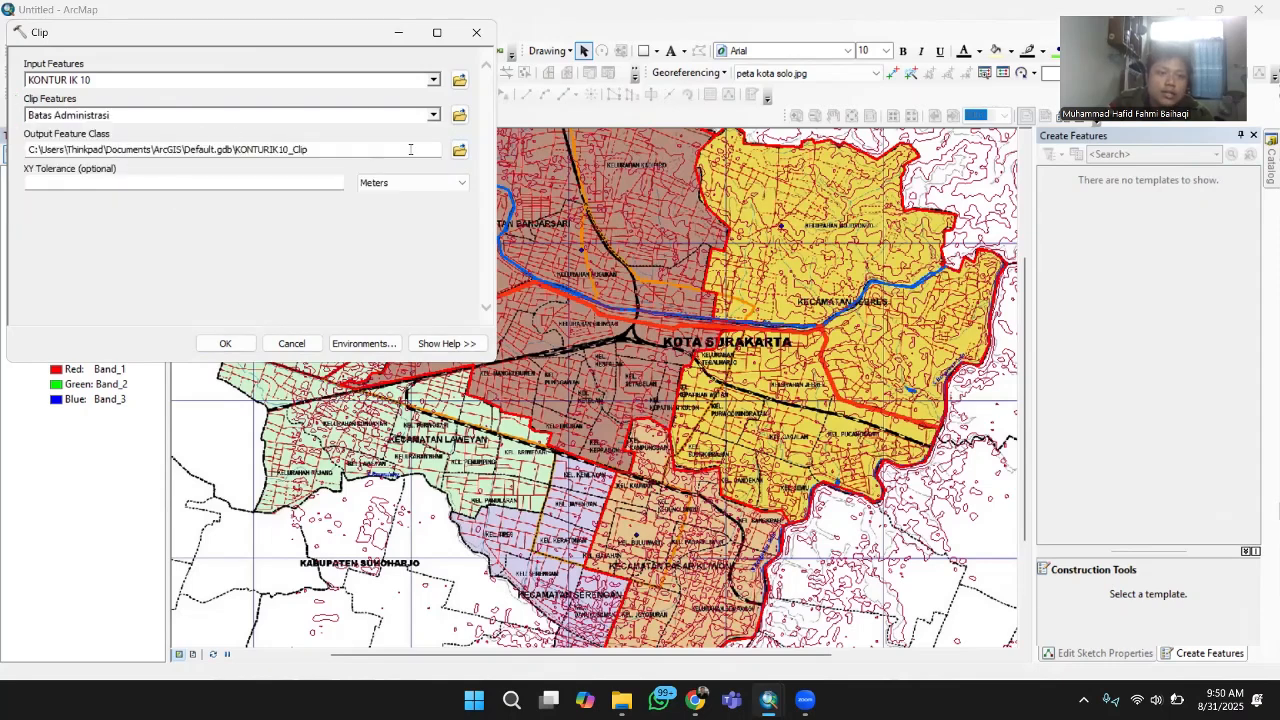
- Save the clip output as KLIP Kontur in the Acara 2 folder and run the clip
left_click(459, 149)
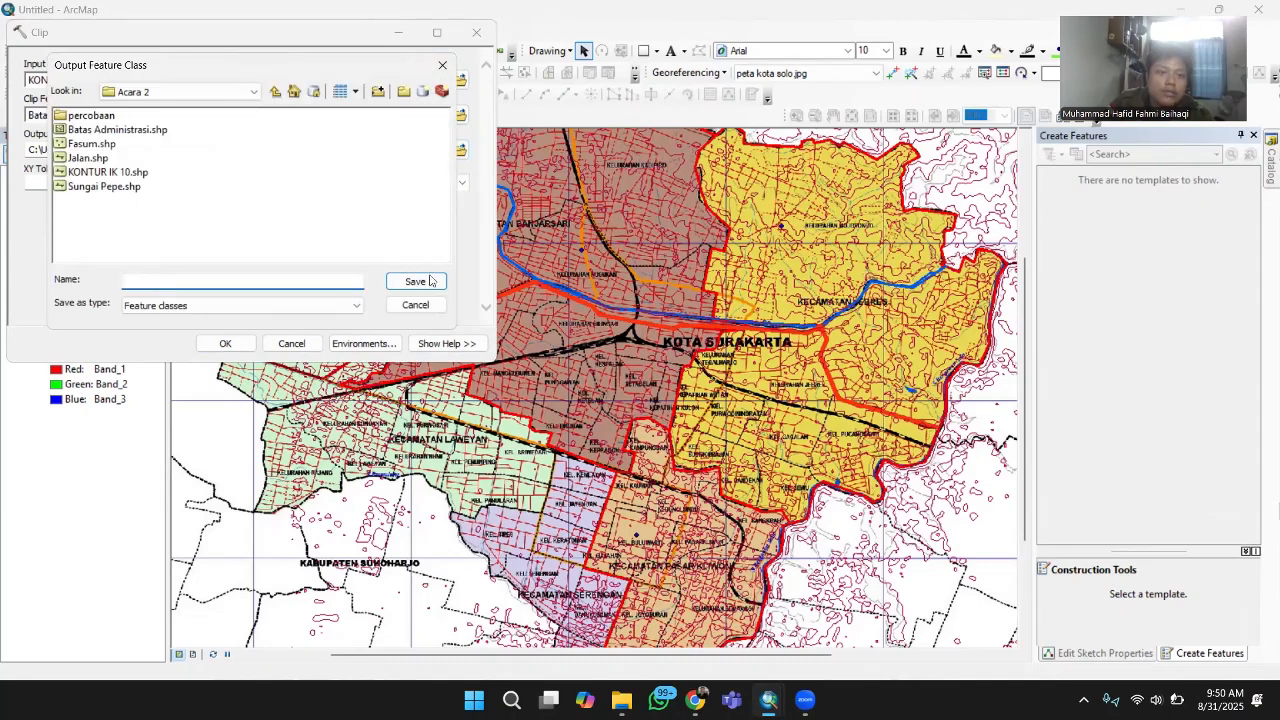
type("KL")
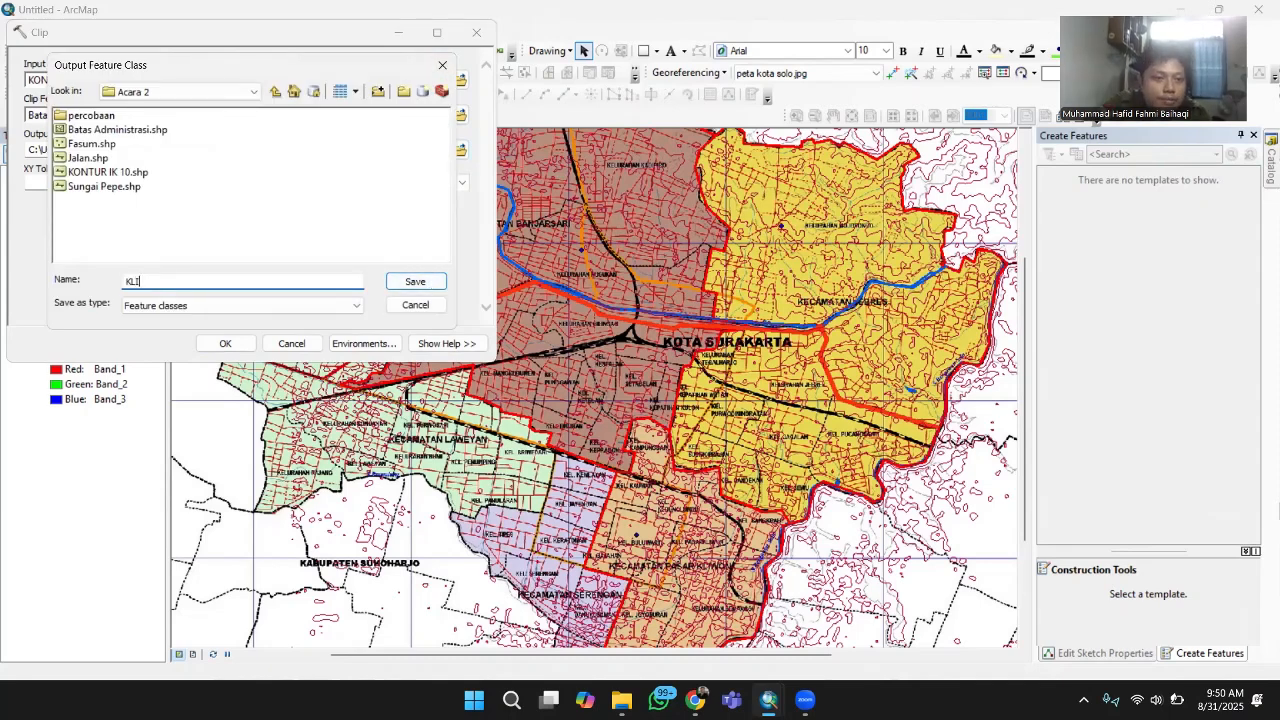
type("IP KONTUR")
left_click(405, 285)
left_click(226, 343)
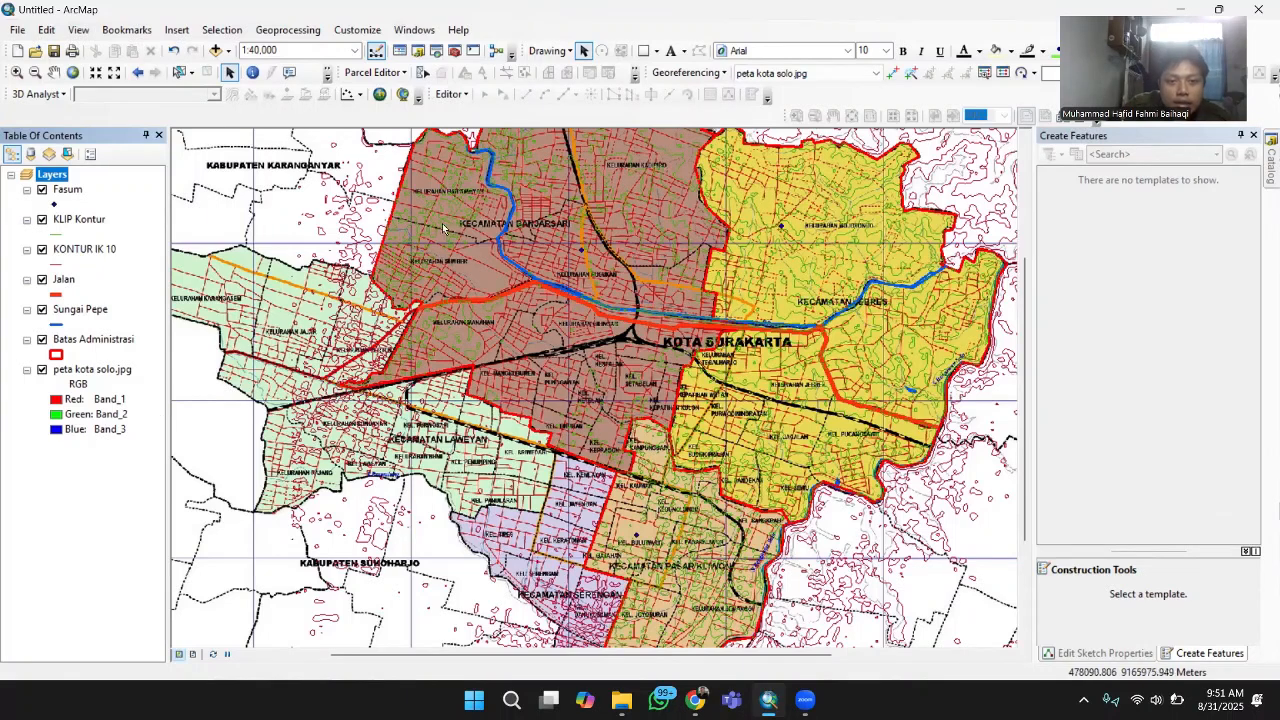
- Hide the unclipped KONTUR IK 10 layer
left_click(42, 251)
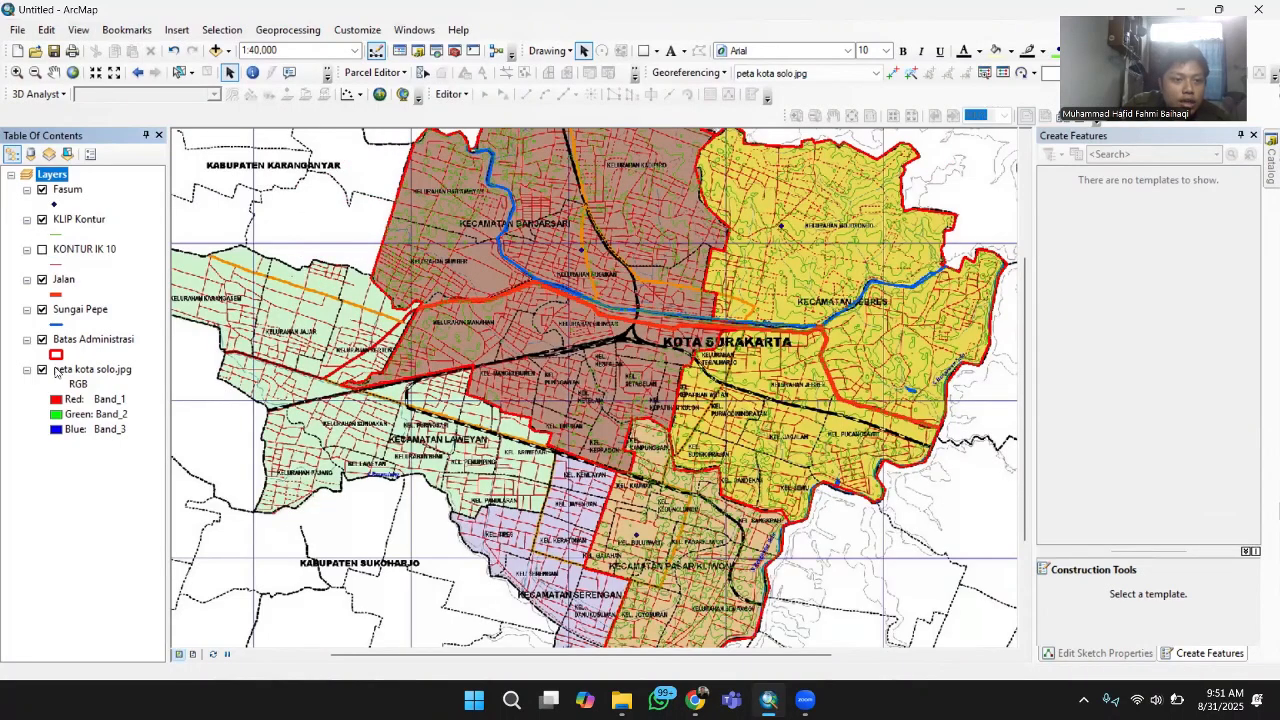
- Hide the peta kota solo.jpg base map to view the clipped contours within the administrative boundary
left_click(42, 372)
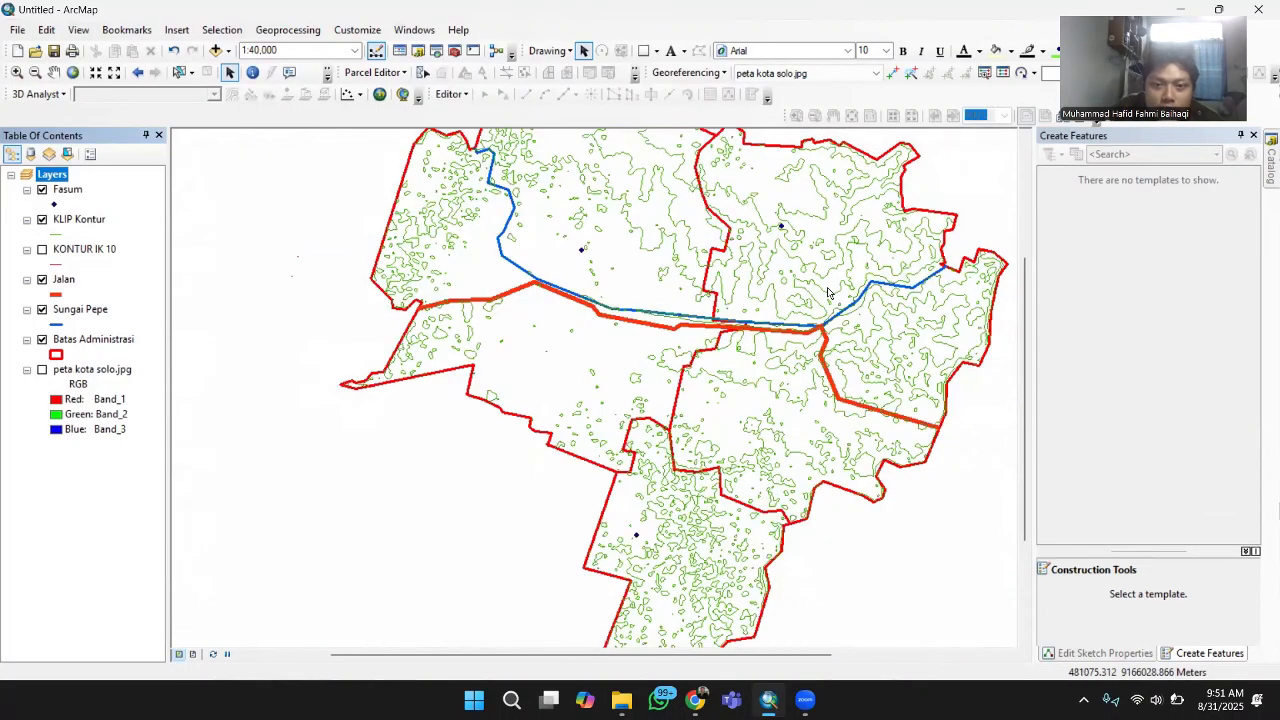
left_click_drag(829, 292, 651, 459)
left_click_drag(403, 386, 548, 301)
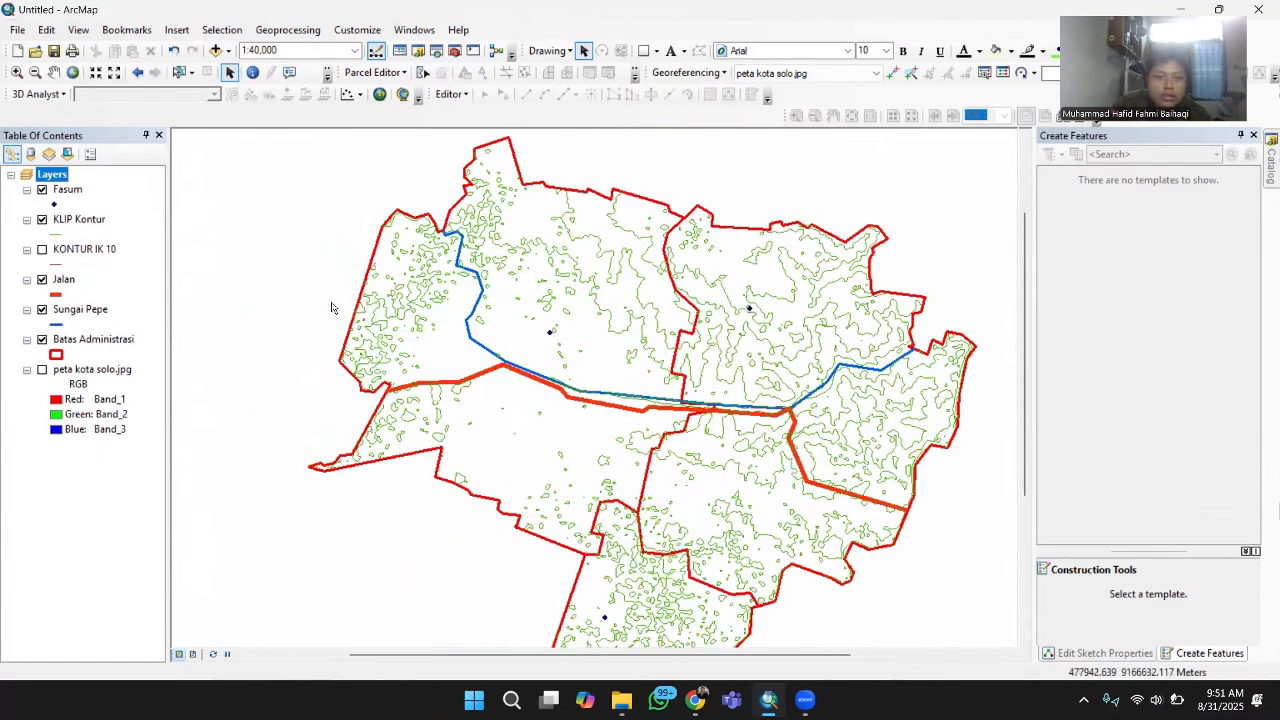
- Open the KLIP Kontur attribute table and set up a Field Calculator run on ELEVATION with the Python parser and String functions
right_click(76, 223)
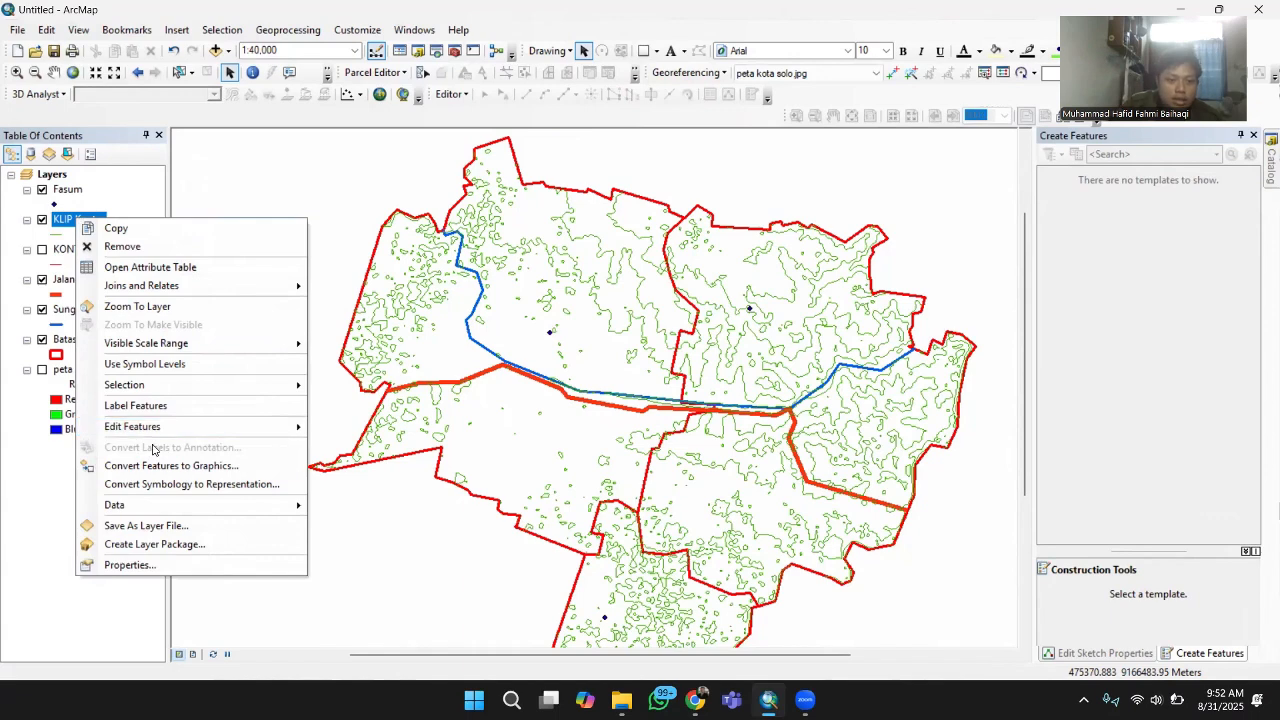
left_click(148, 267)
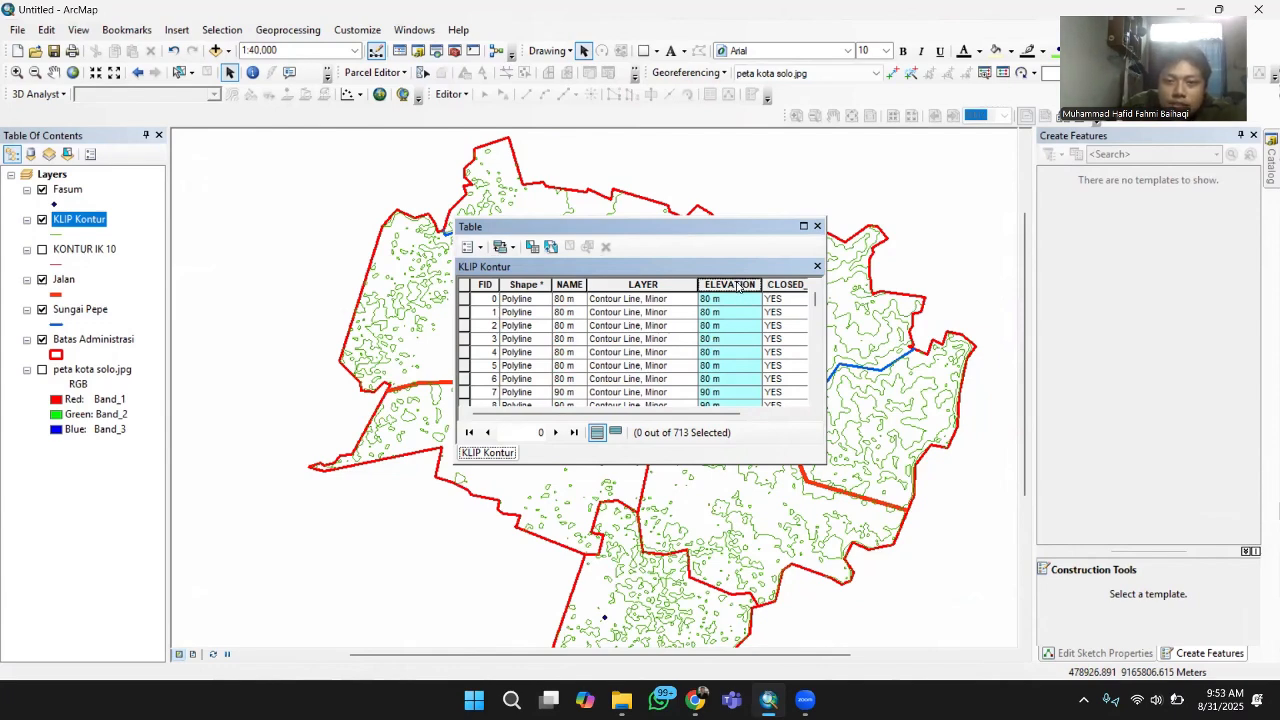
right_click(738, 287)
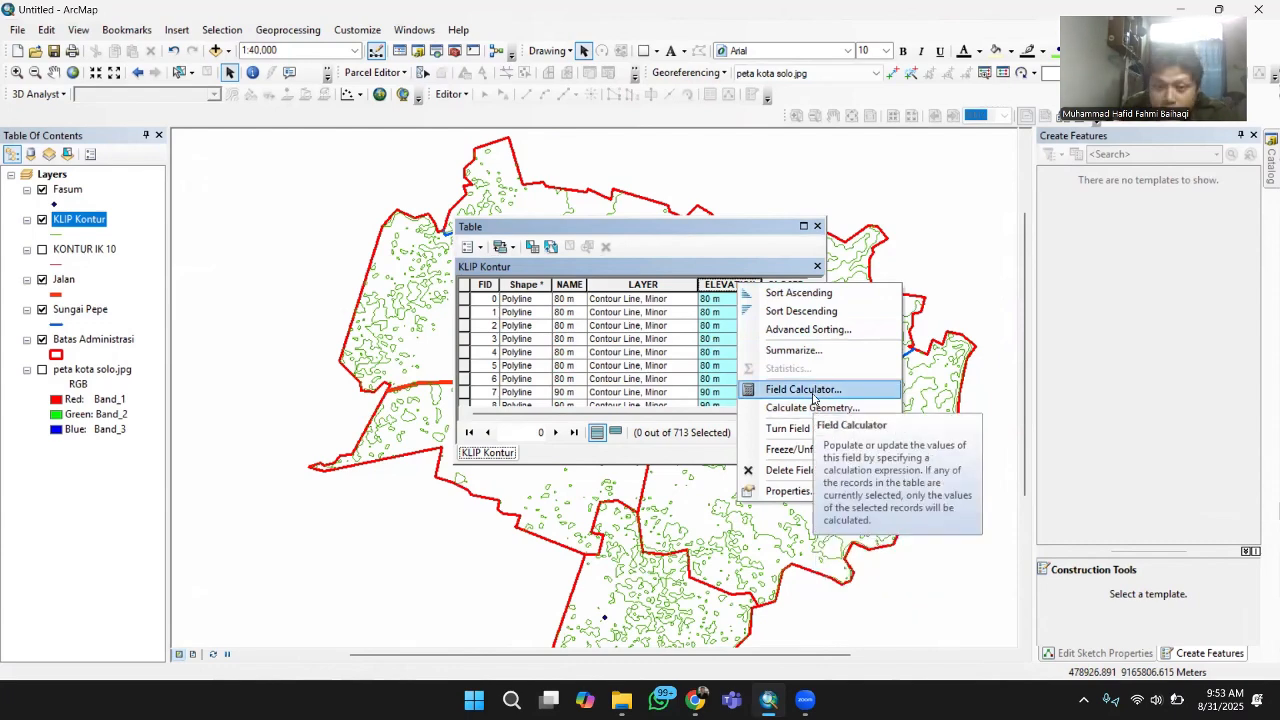
left_click(812, 393)
left_click(625, 390)
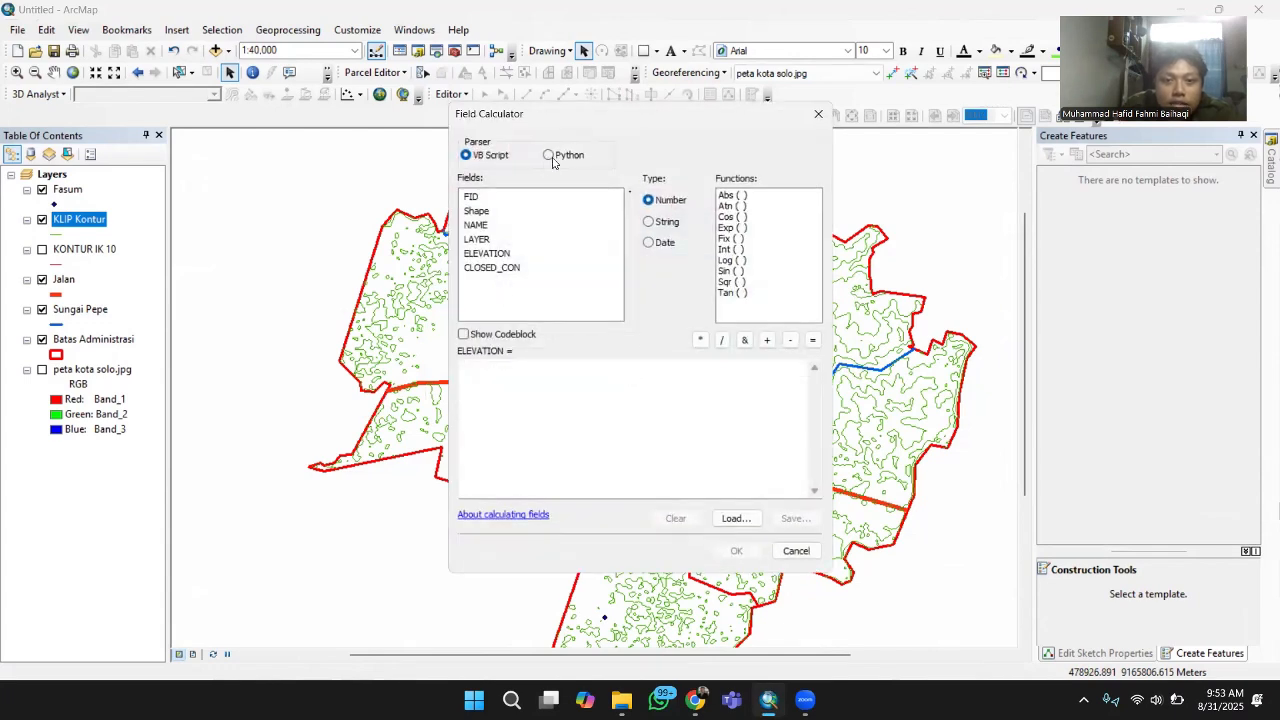
left_click(549, 156)
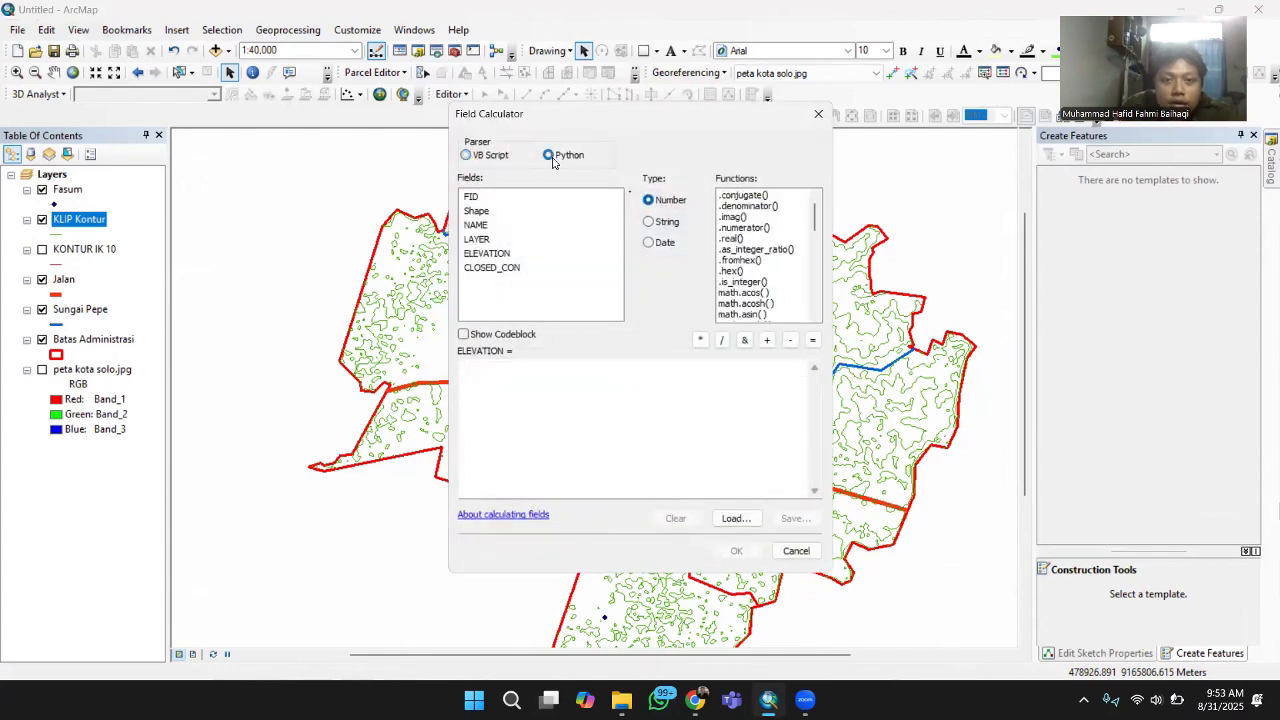
left_click(649, 222)
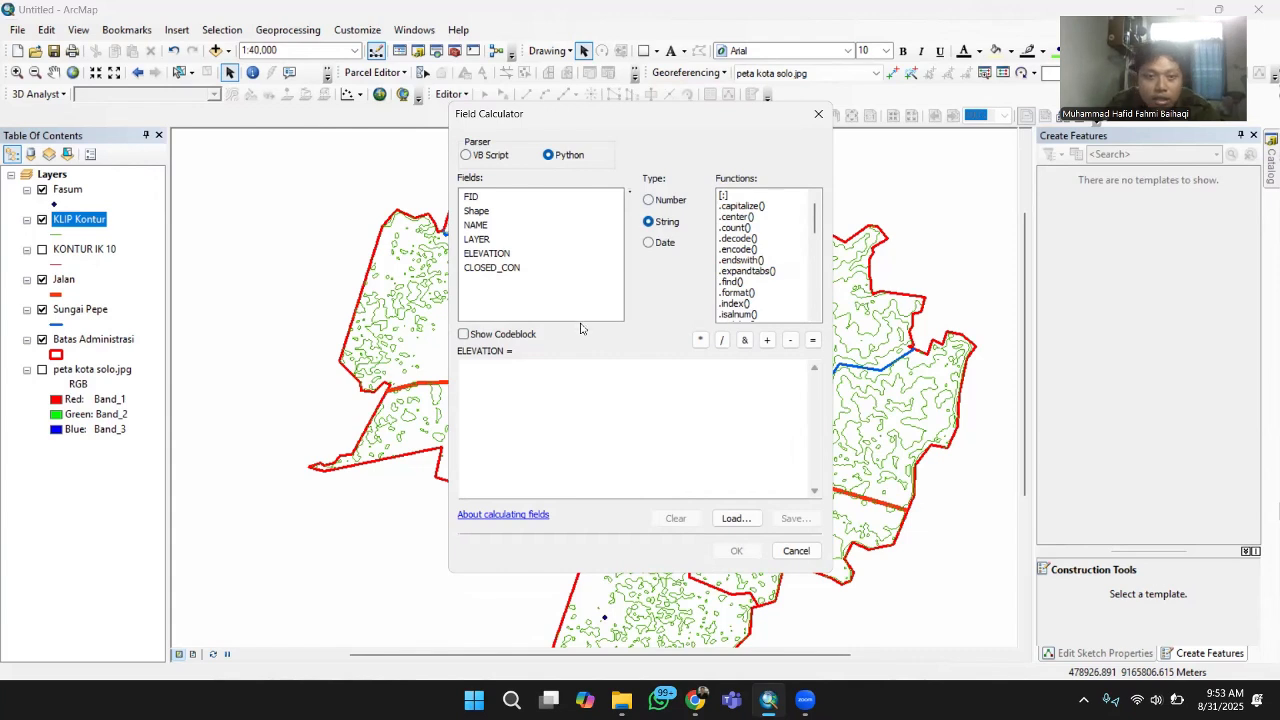
- Calculate ELEVATION as !ELEVATION!.replace(" m", "") to strip the unit text from the contour heights
left_click(506, 258)
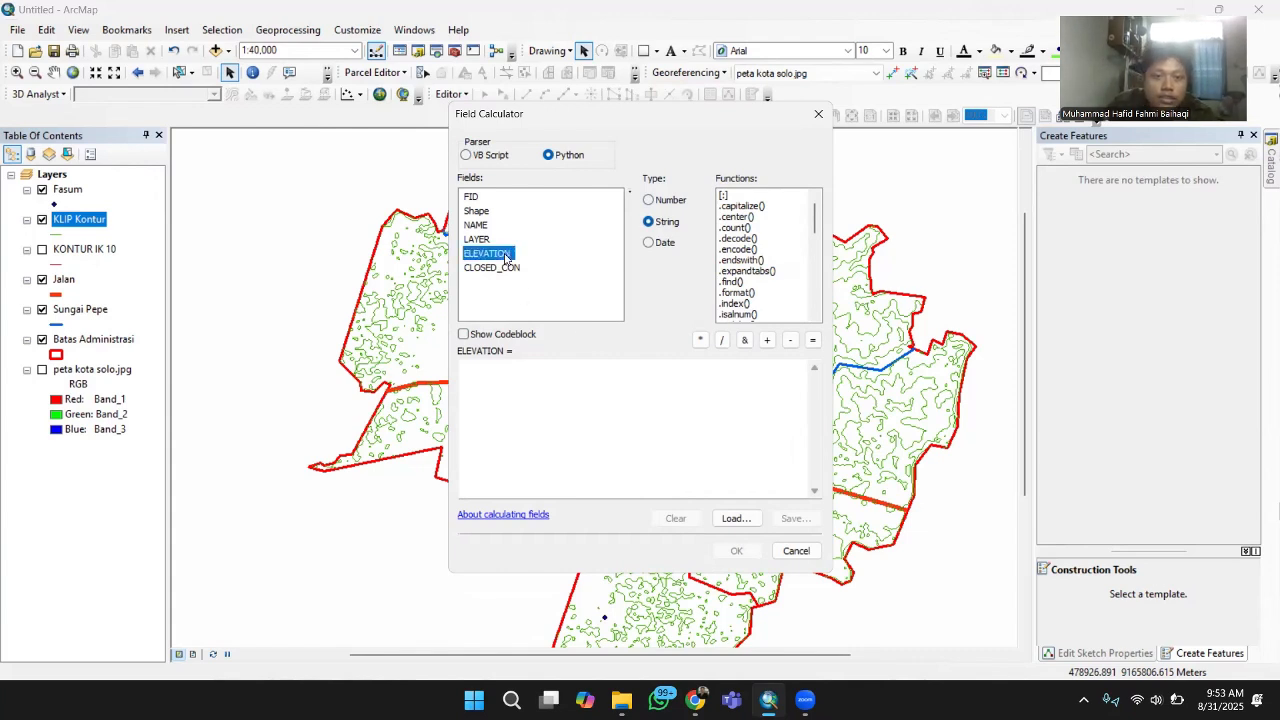
double_click(506, 258)
scroll(750, 260, "down", 7)
double_click(738, 228)
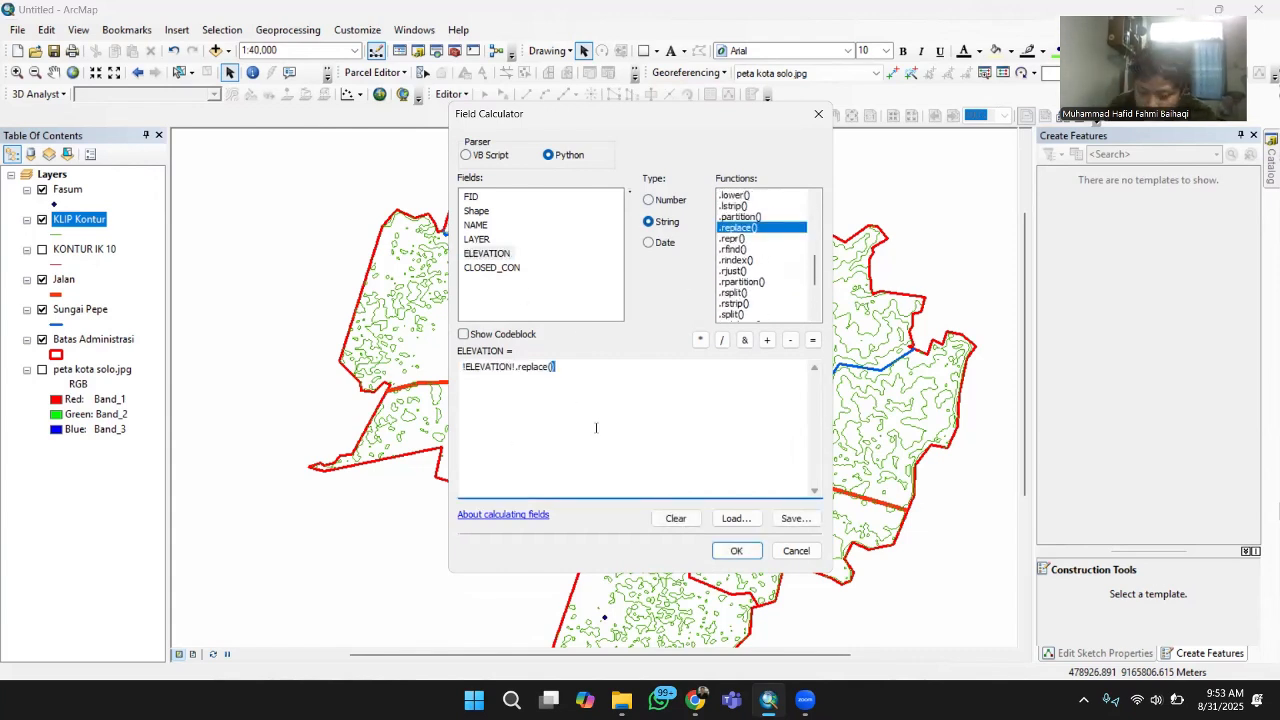
type("\" m\", \"")
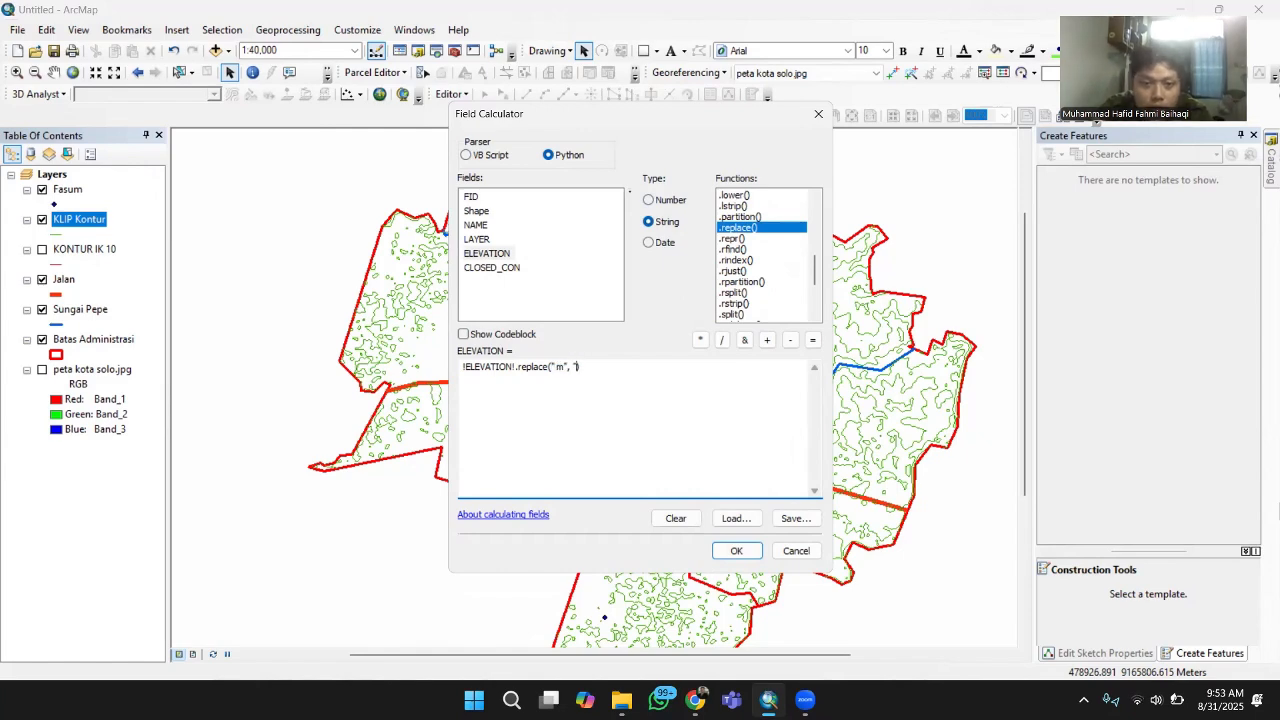
type("\"")
key("alt+s")
key("Escape")
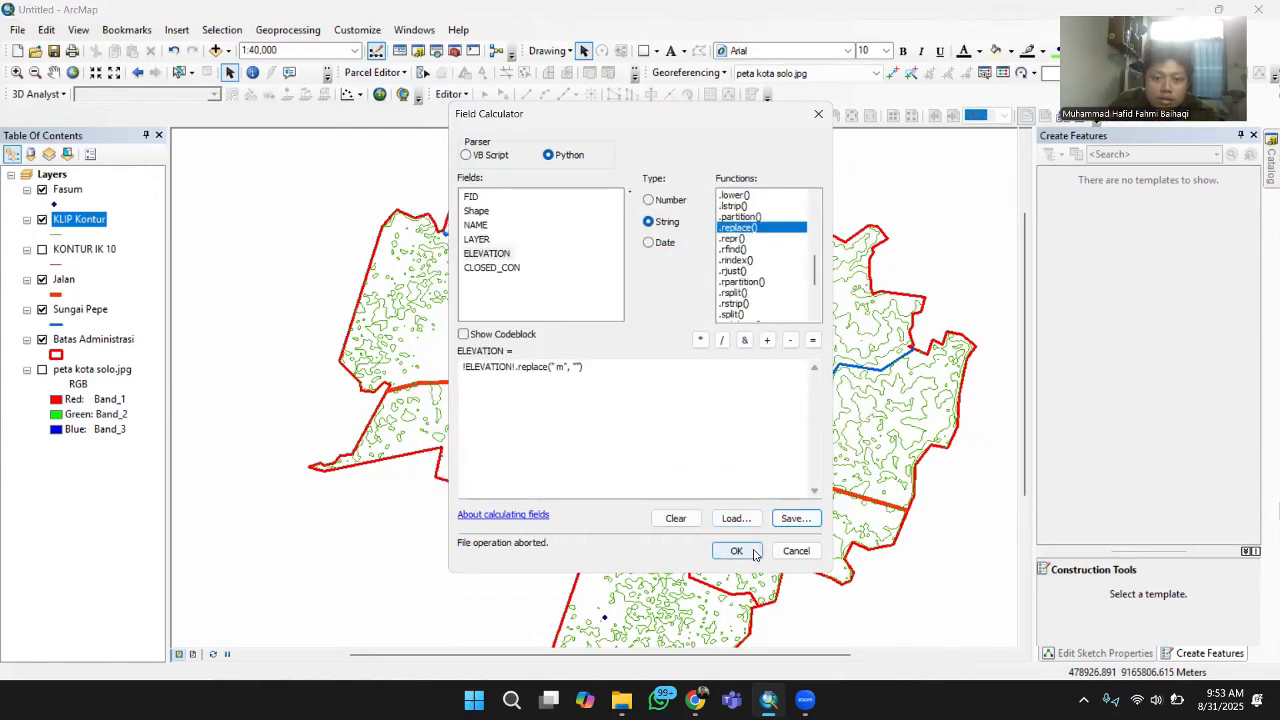
left_click(755, 555)
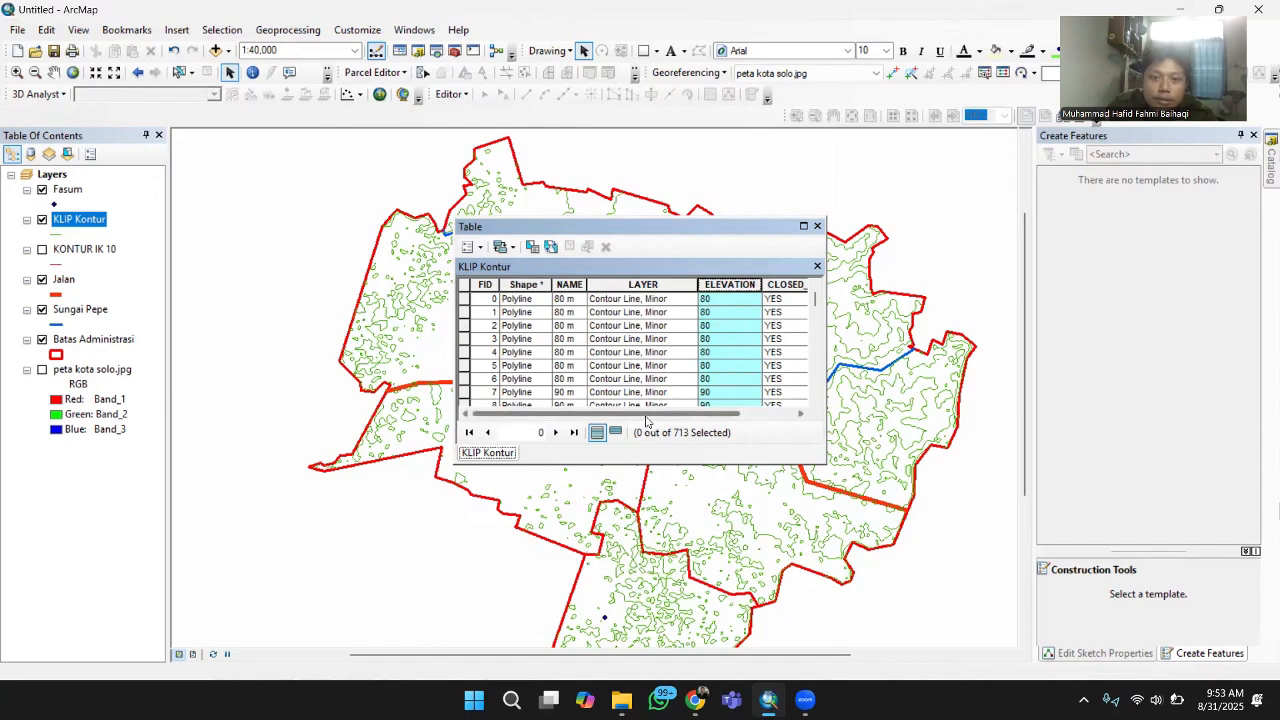
- Add a Short Integer field named IK to the KLIP Kontur attribute table
left_click_drag(679, 415, 729, 418)
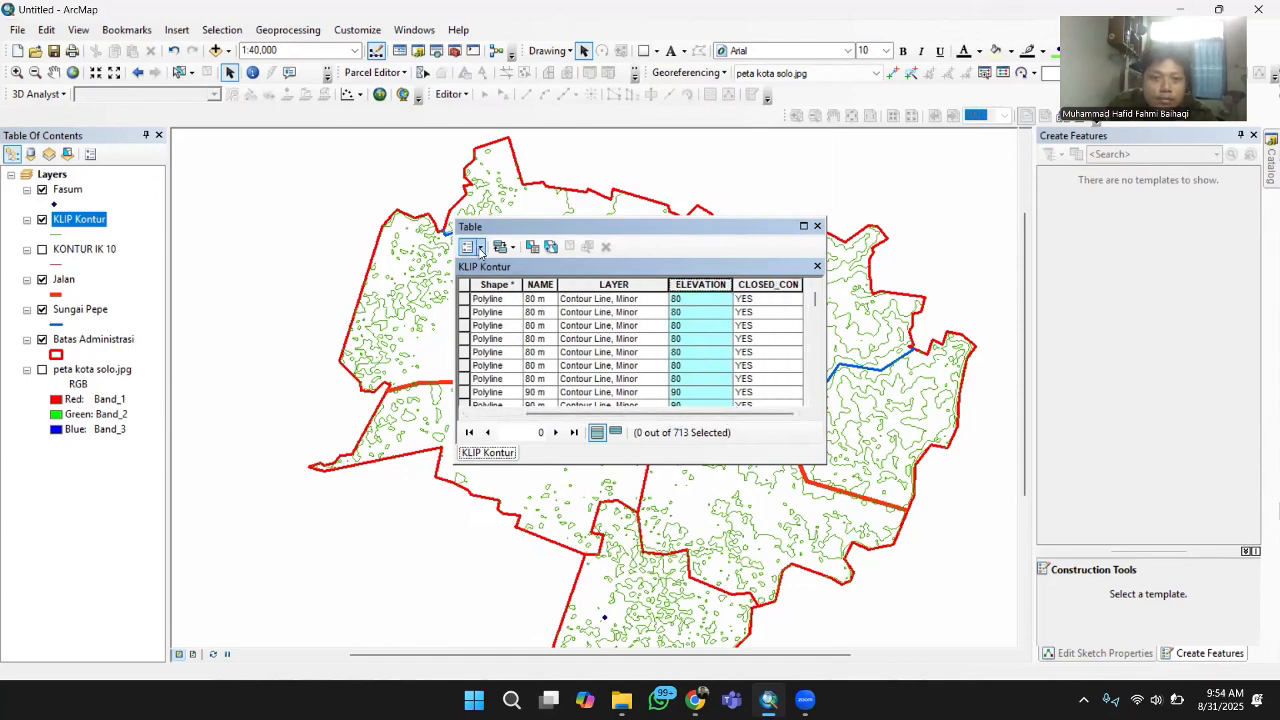
left_click(480, 248)
left_click(480, 248)
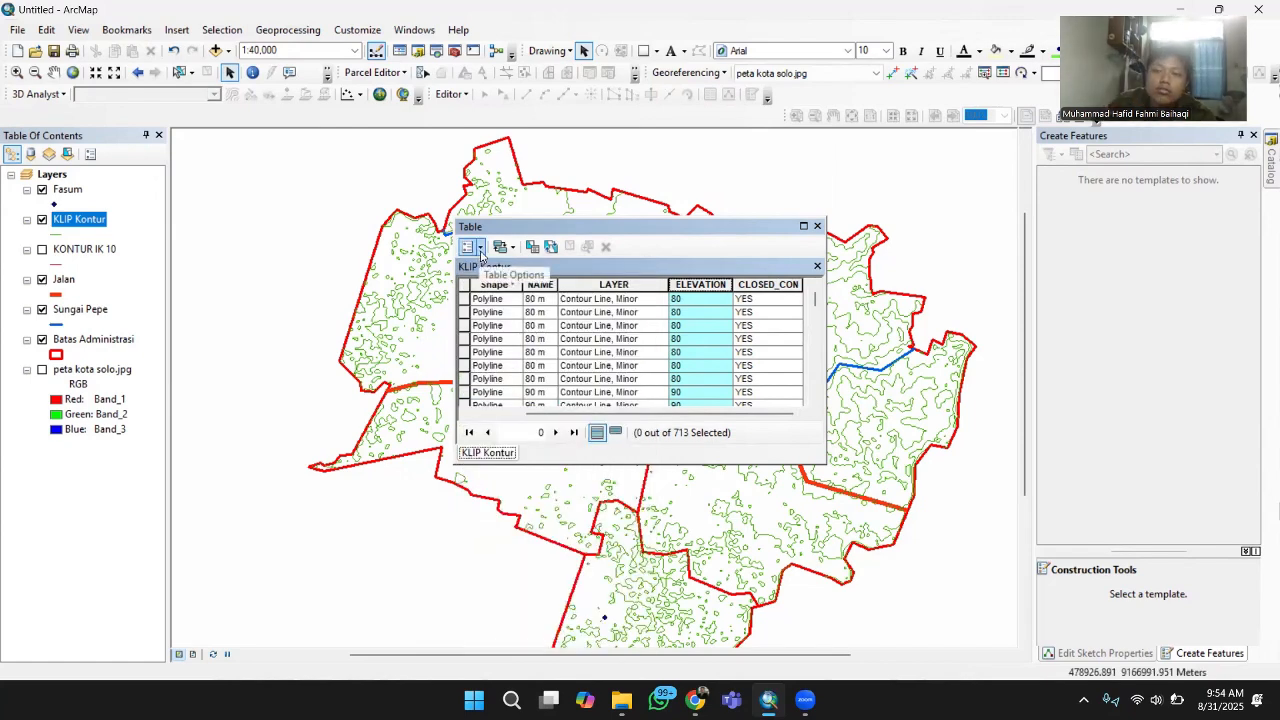
left_click(481, 248)
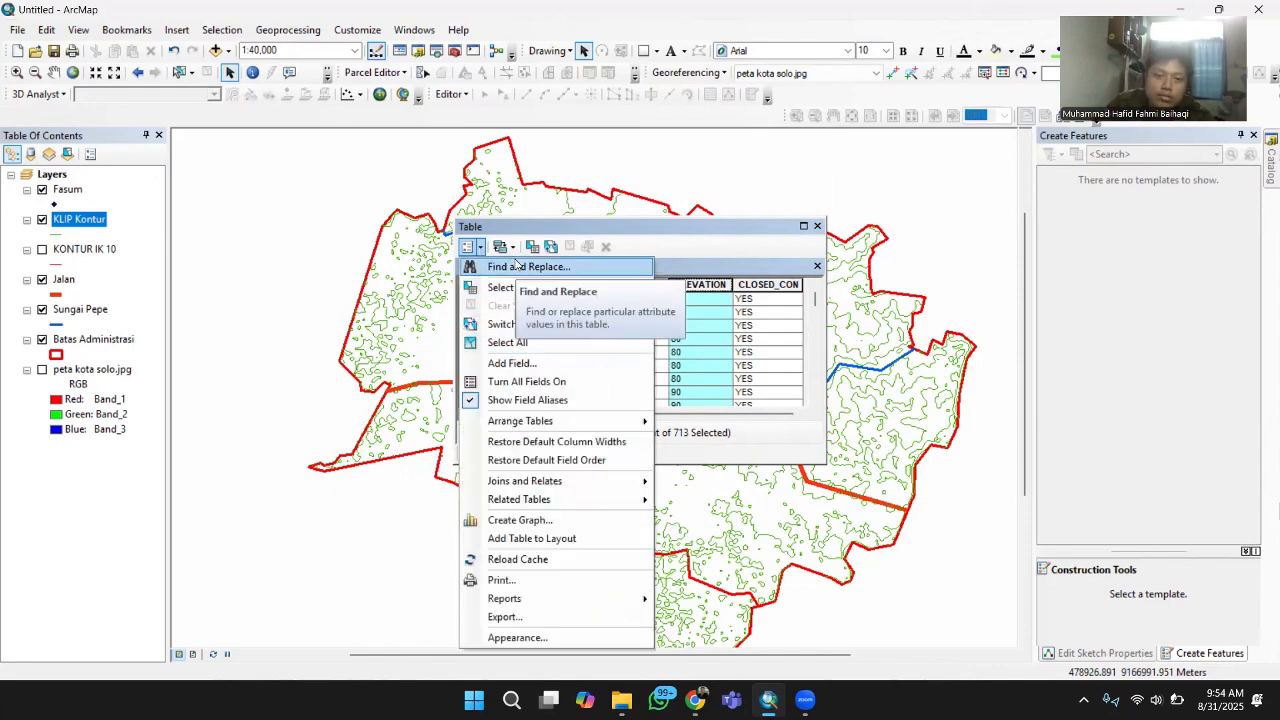
left_click(512, 363)
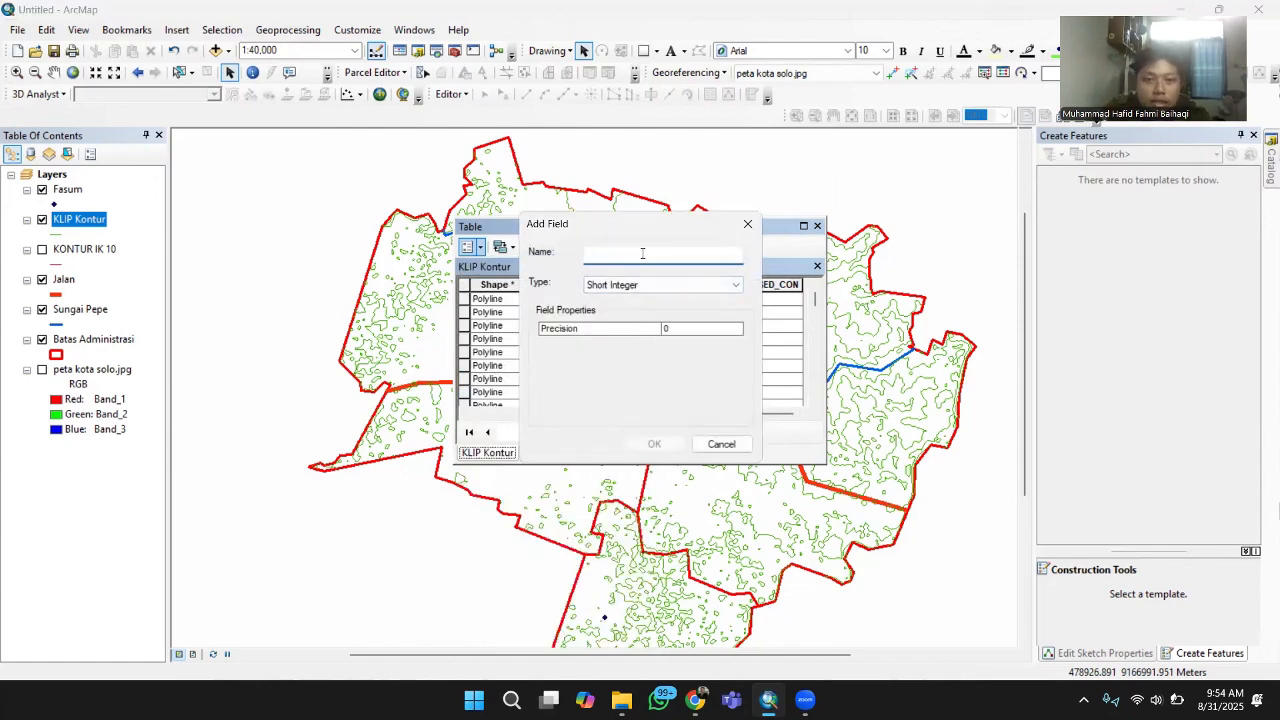
type("IK")
left_click(692, 286)
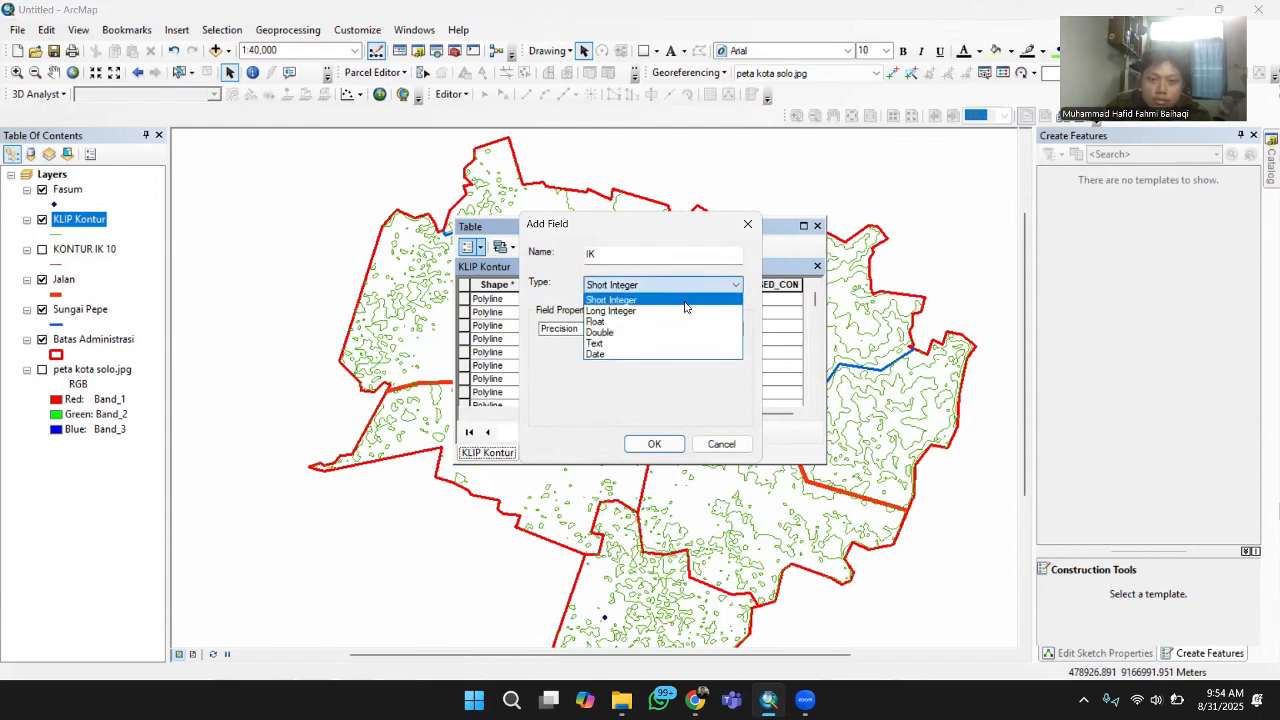
left_click(684, 301)
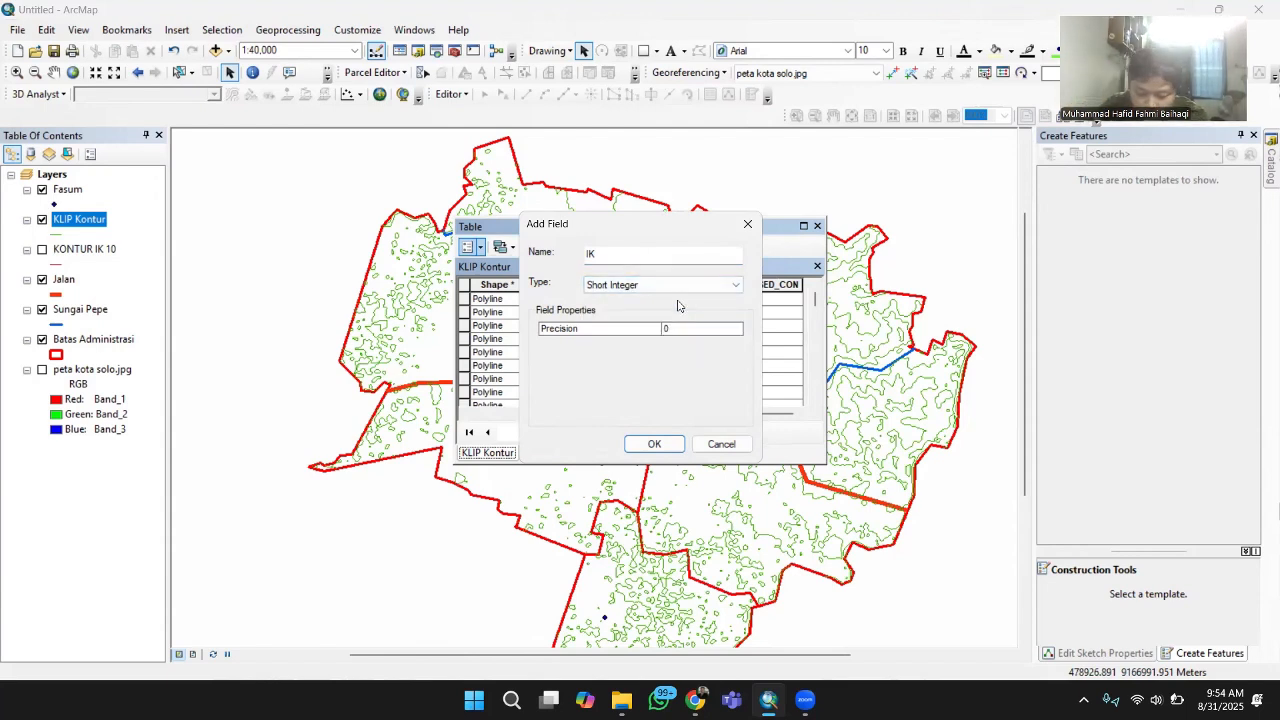
left_click(666, 443)
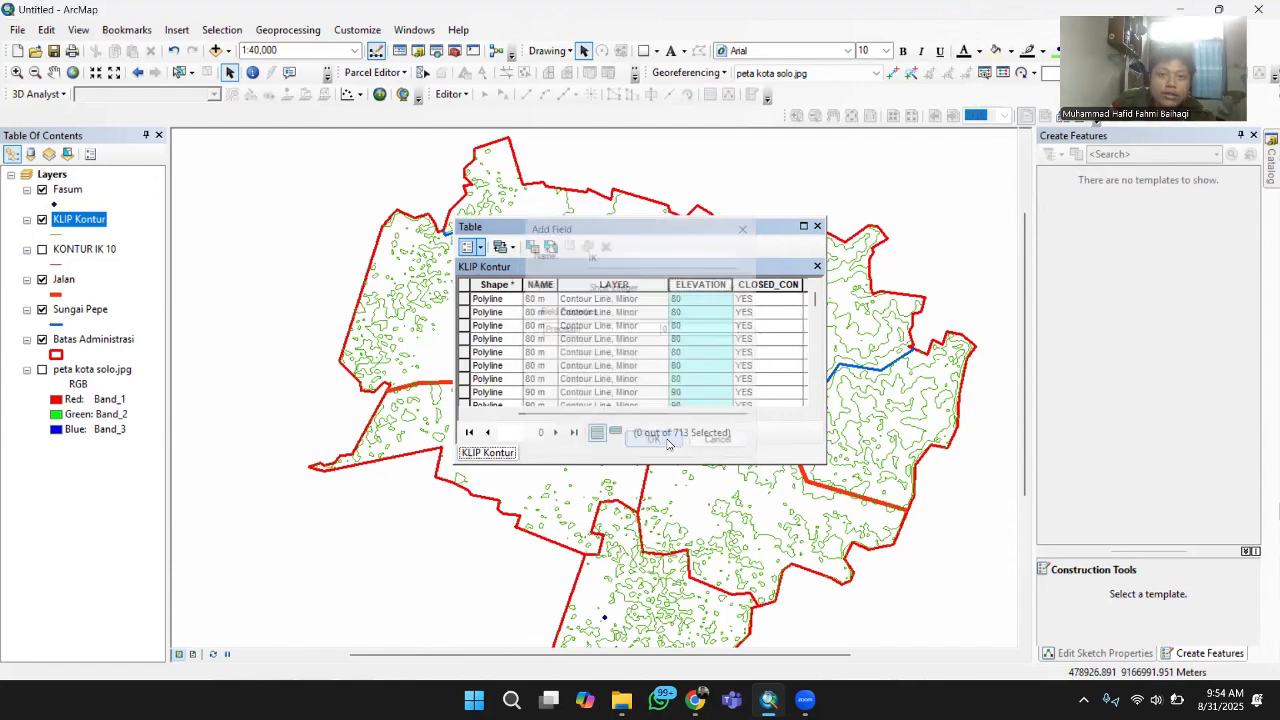
- Start a Field Calculator run on the new IK field and clear the leftover expression
left_click_drag(731, 413, 767, 413)
left_click(766, 284)
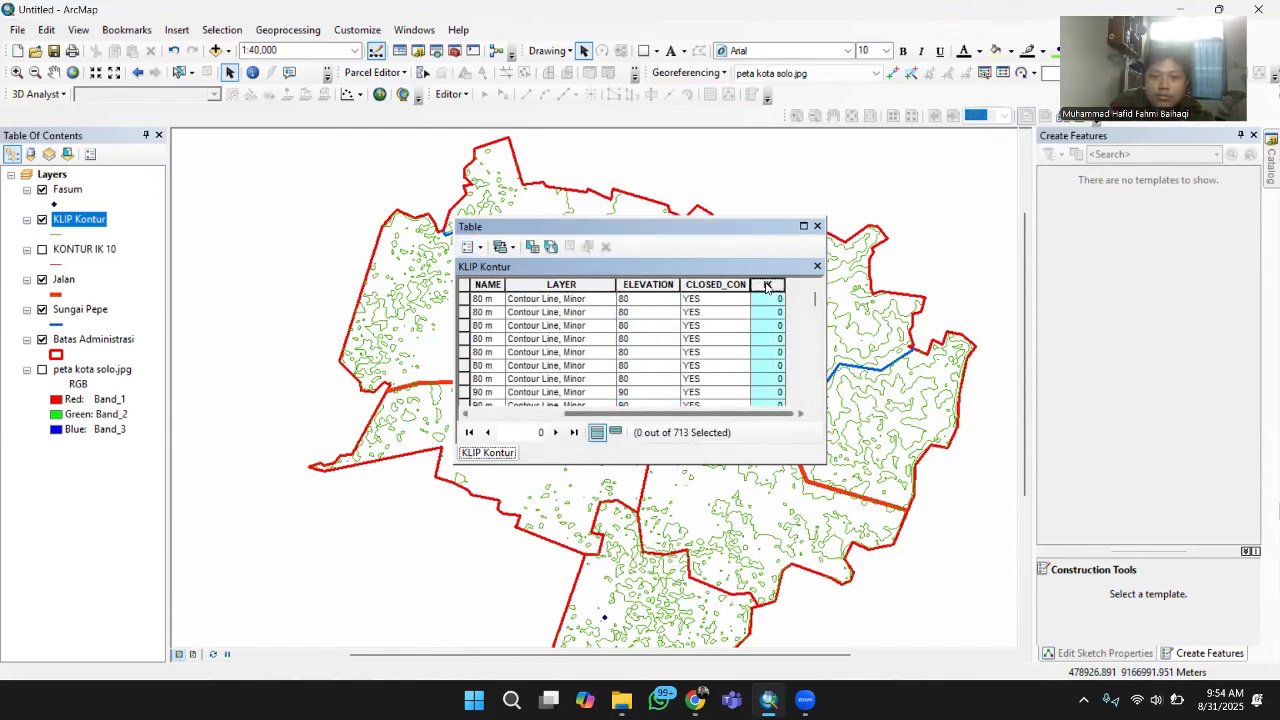
right_click(766, 284)
left_click(820, 400)
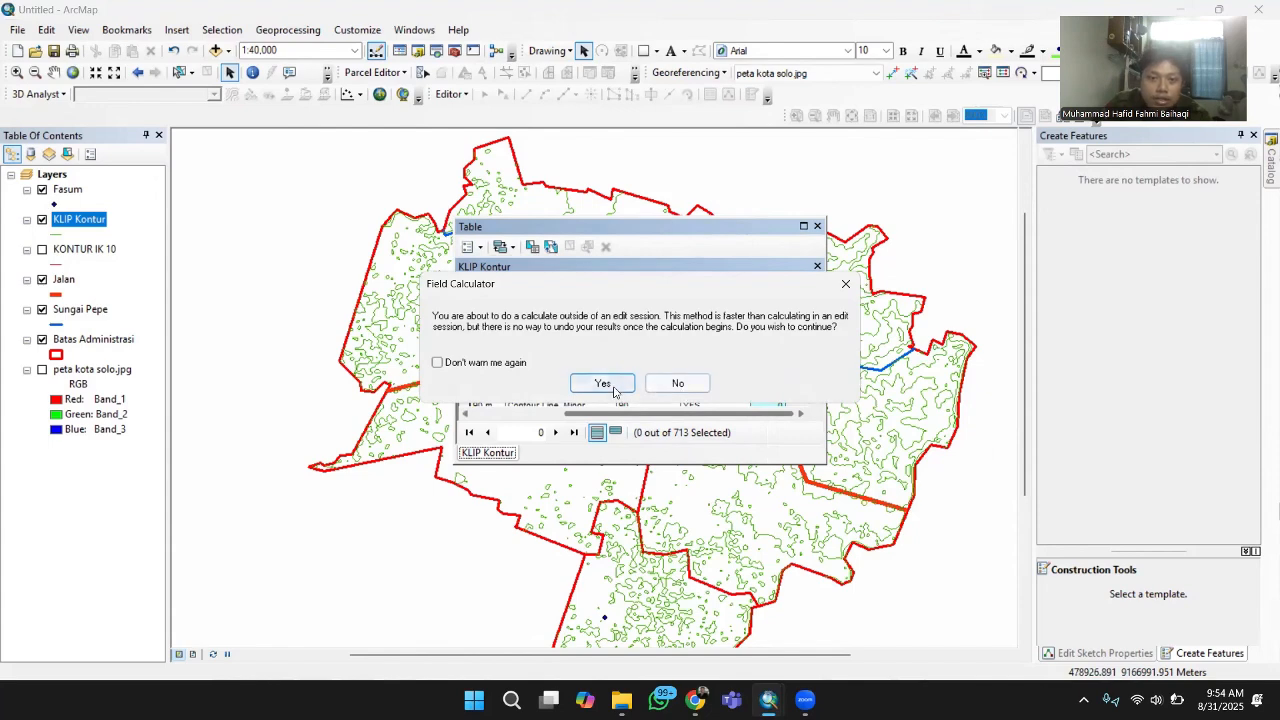
left_click(604, 381)
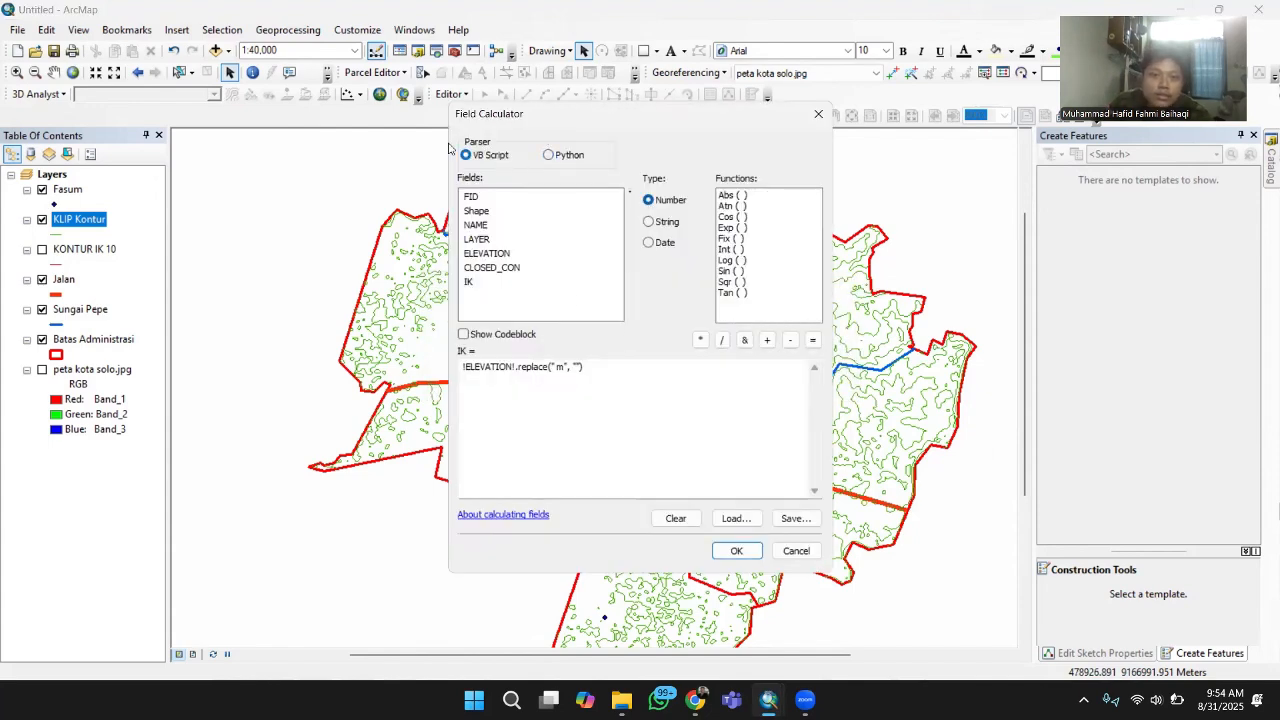
double_click(489, 254)
key("ctrl+a")
key("Delete")
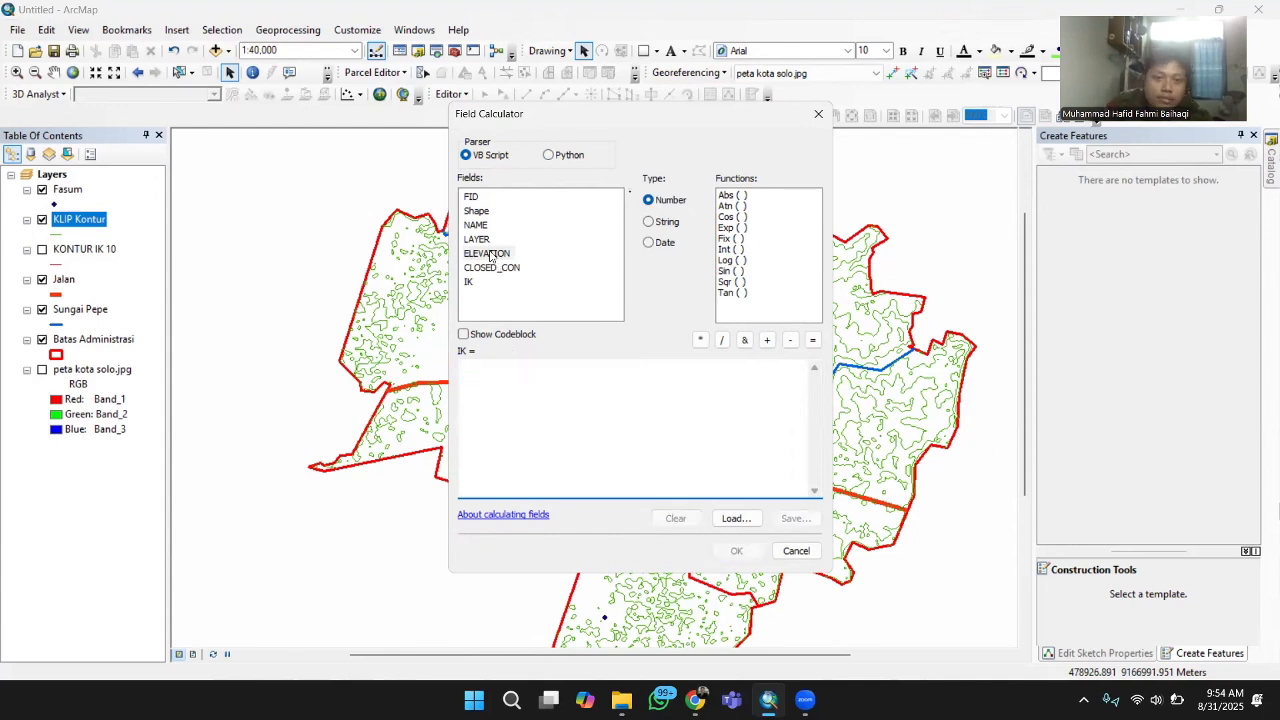
- Calculate IK with the VB Script expression [ELEVATION] MOD 40 = 0 and close the attribute table
double_click(489, 254)
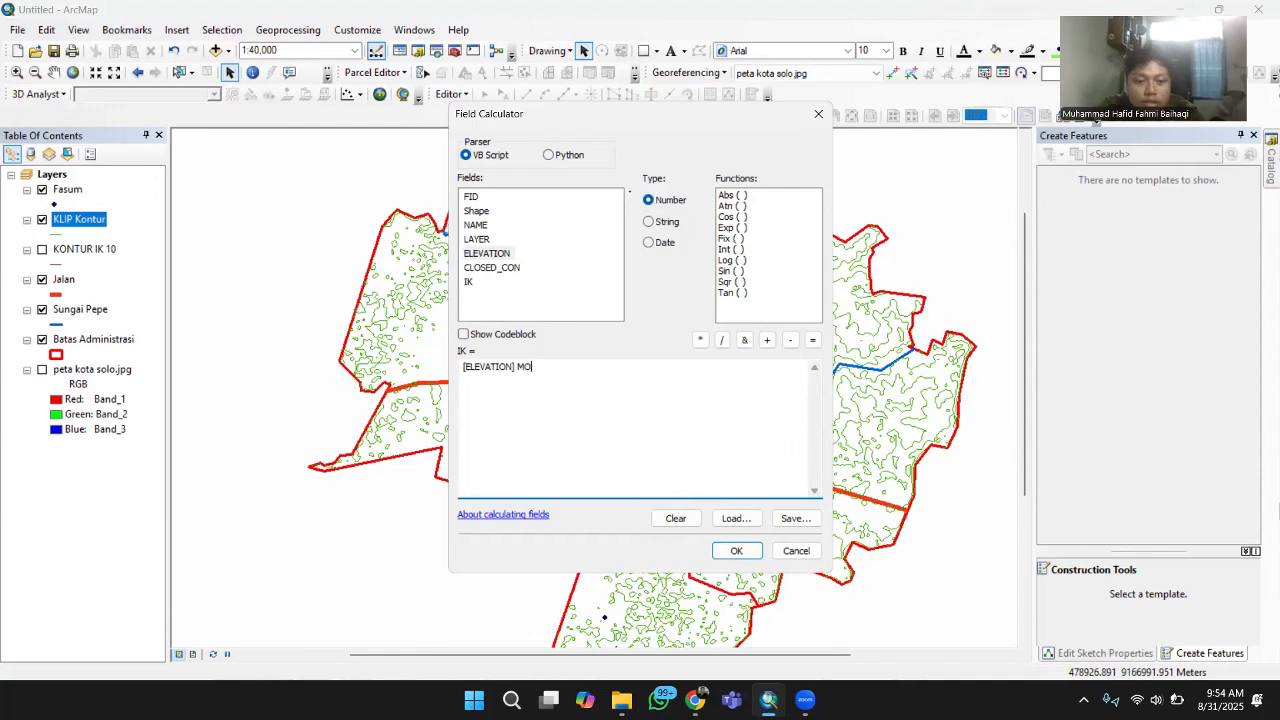
type("MOD ")
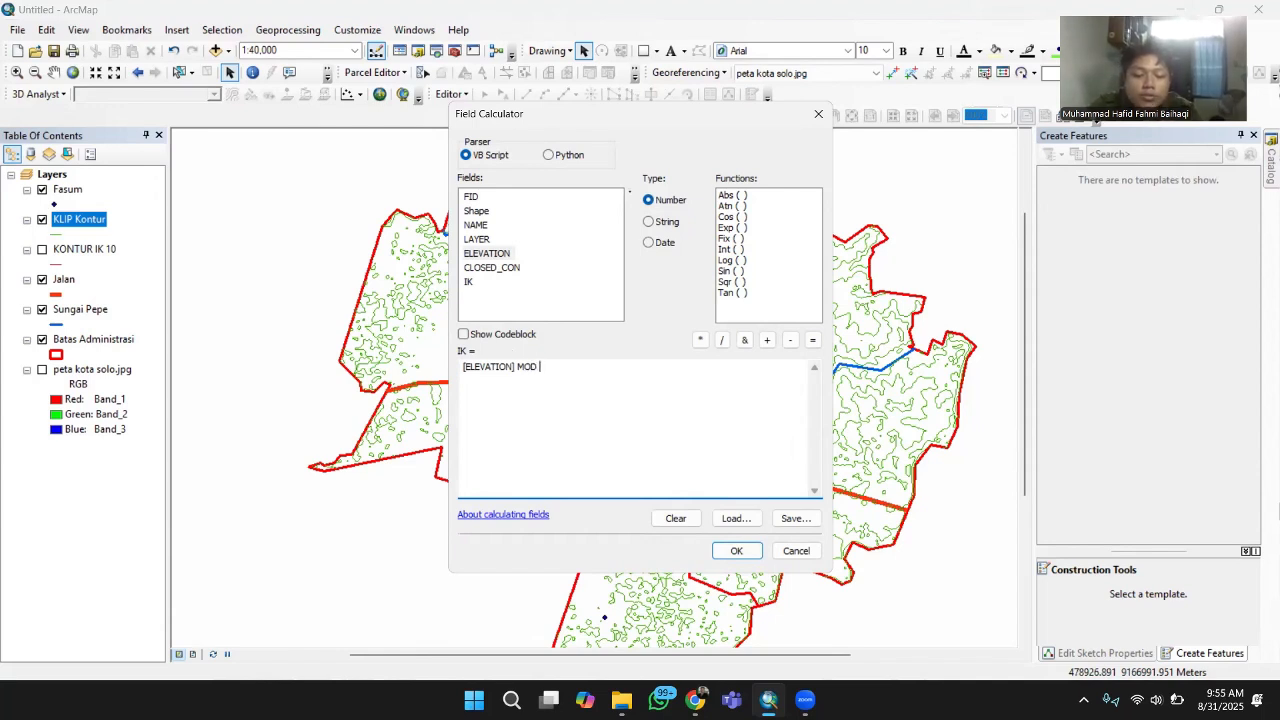
type("40")
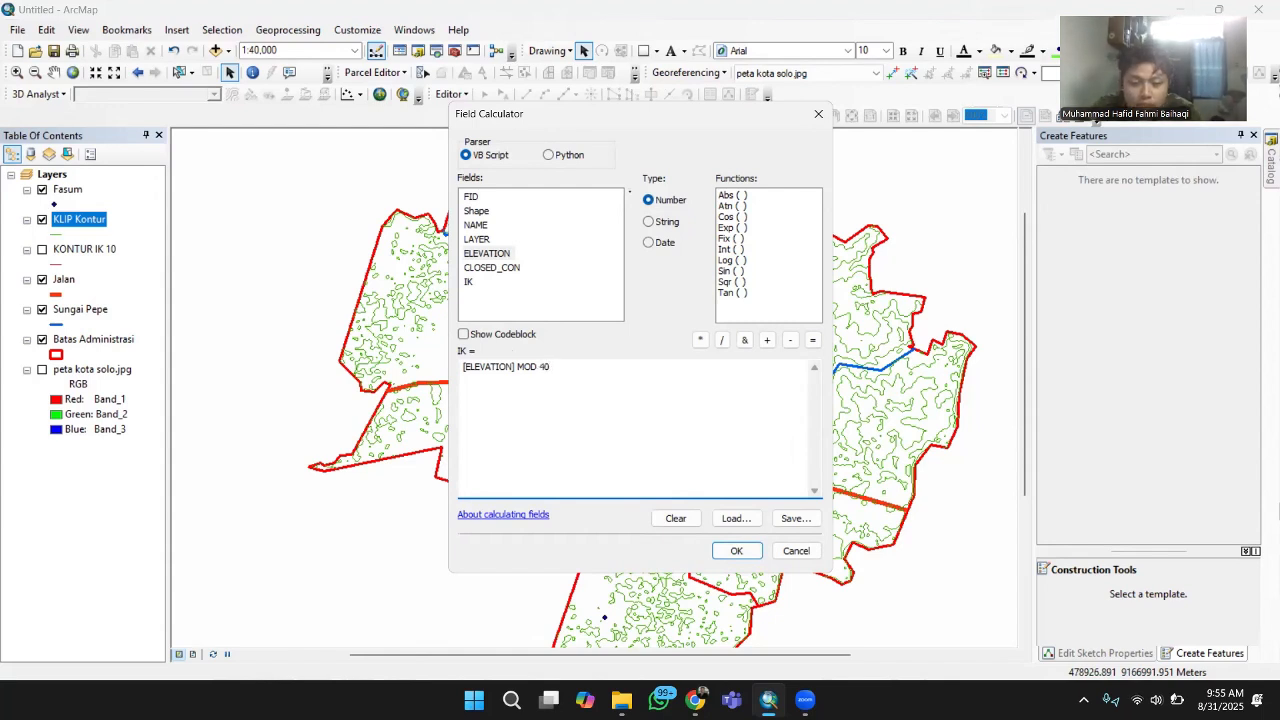
type(" = ")
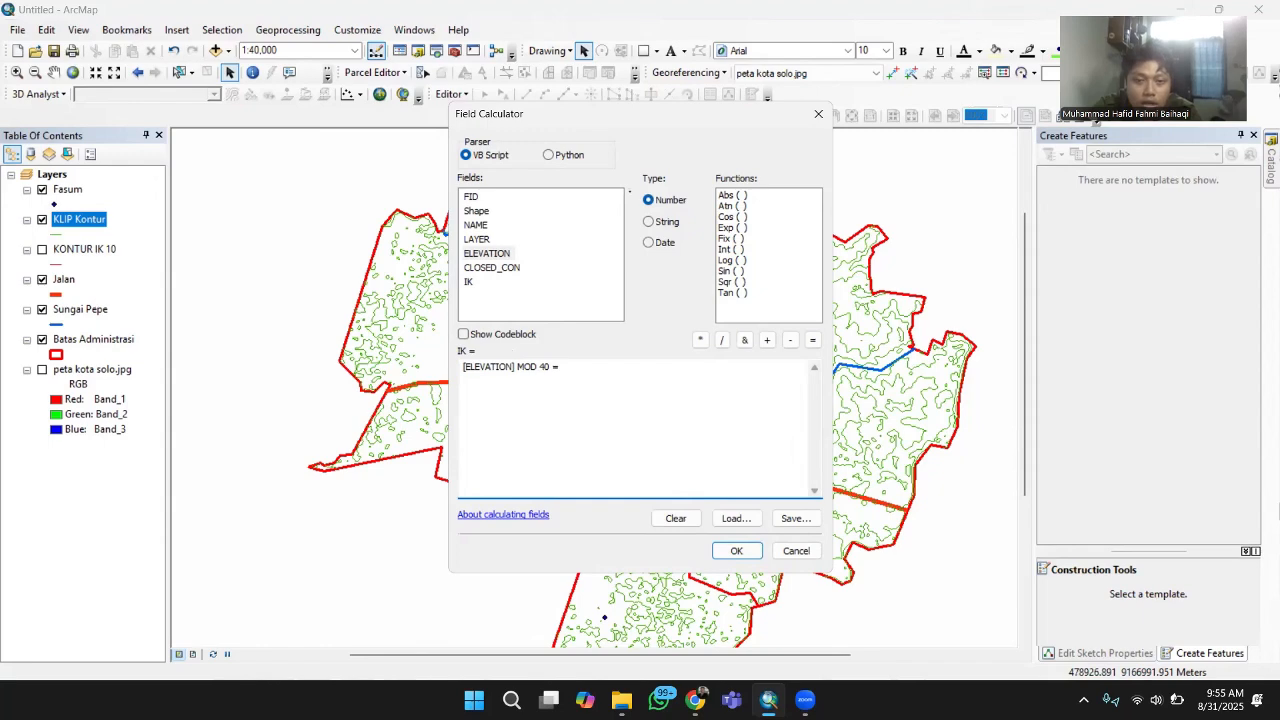
type("0")
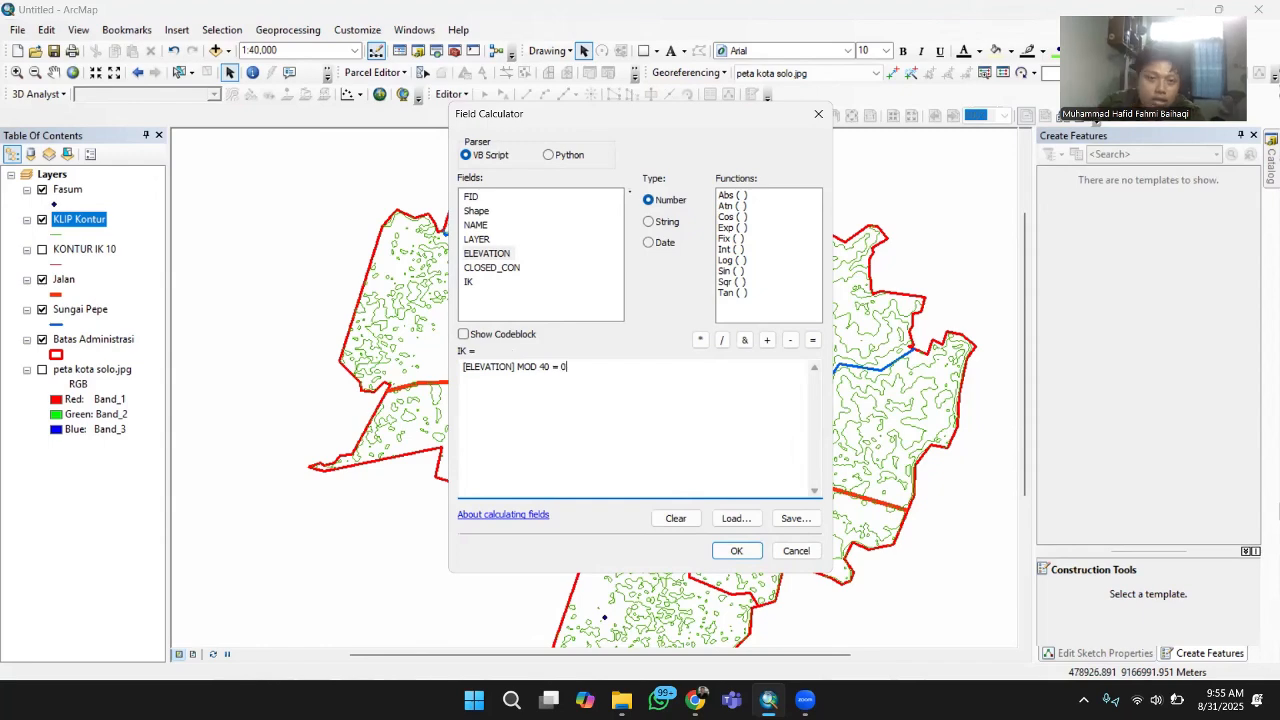
left_click(736, 551)
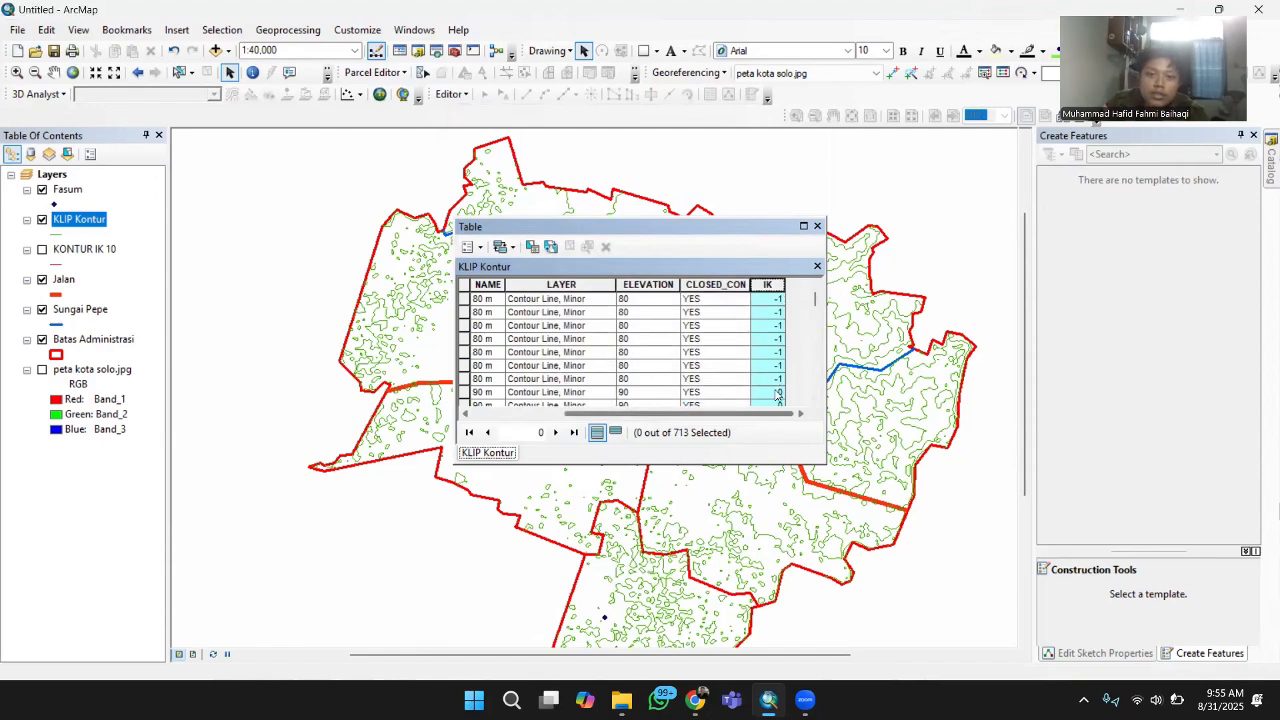
left_click(817, 227)
- Add a Text field named Keterangan with length 50 to the Fasum attribute table
scroll(450, 270, "up", 2)
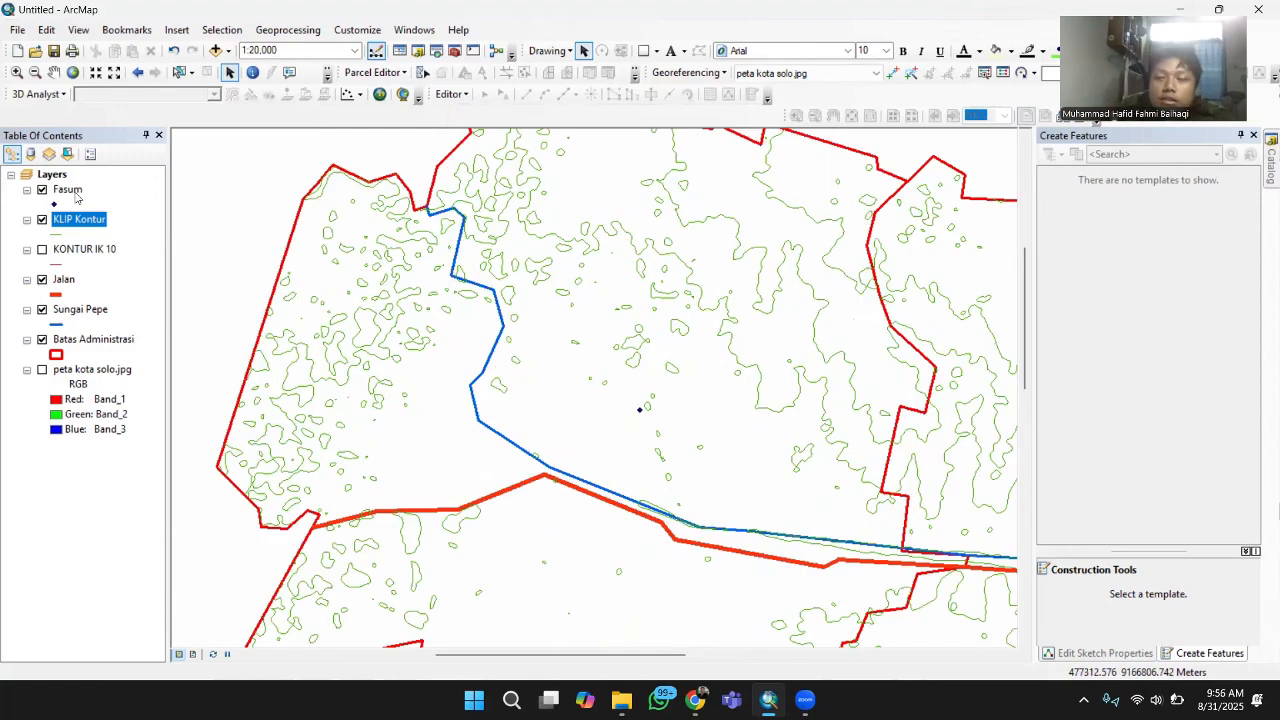
right_click(76, 194)
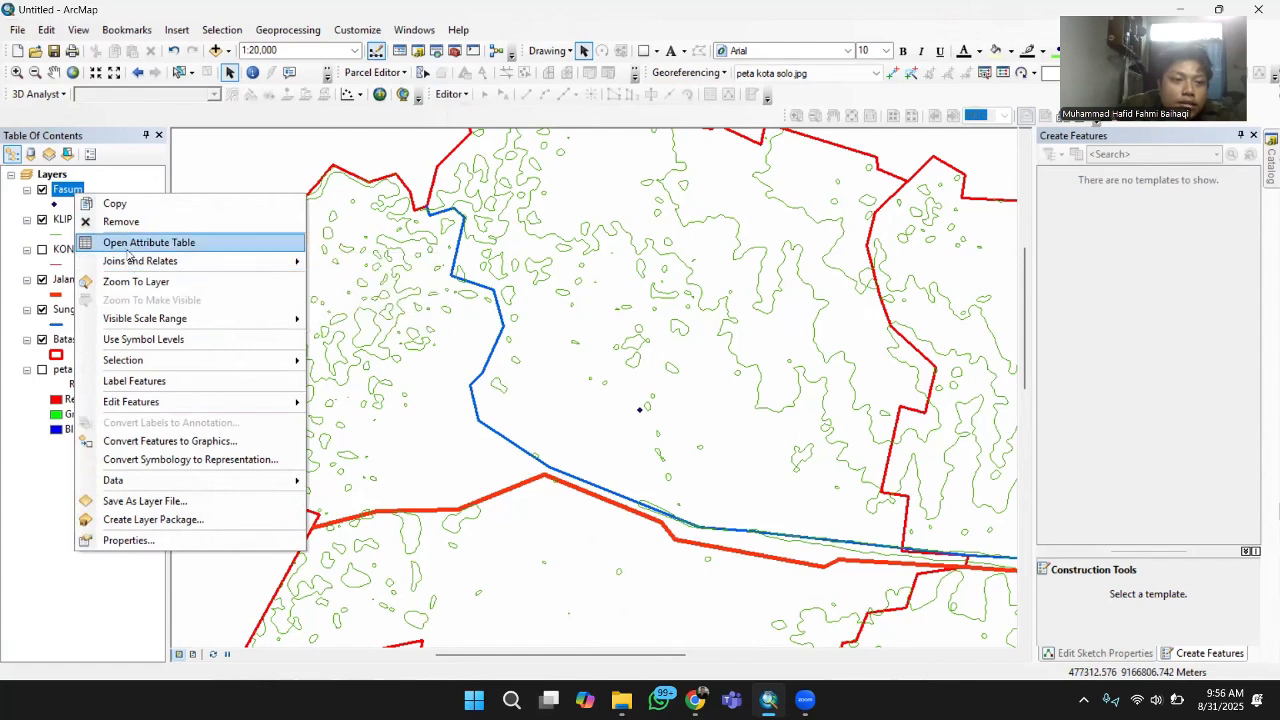
mouse_move(141, 267)
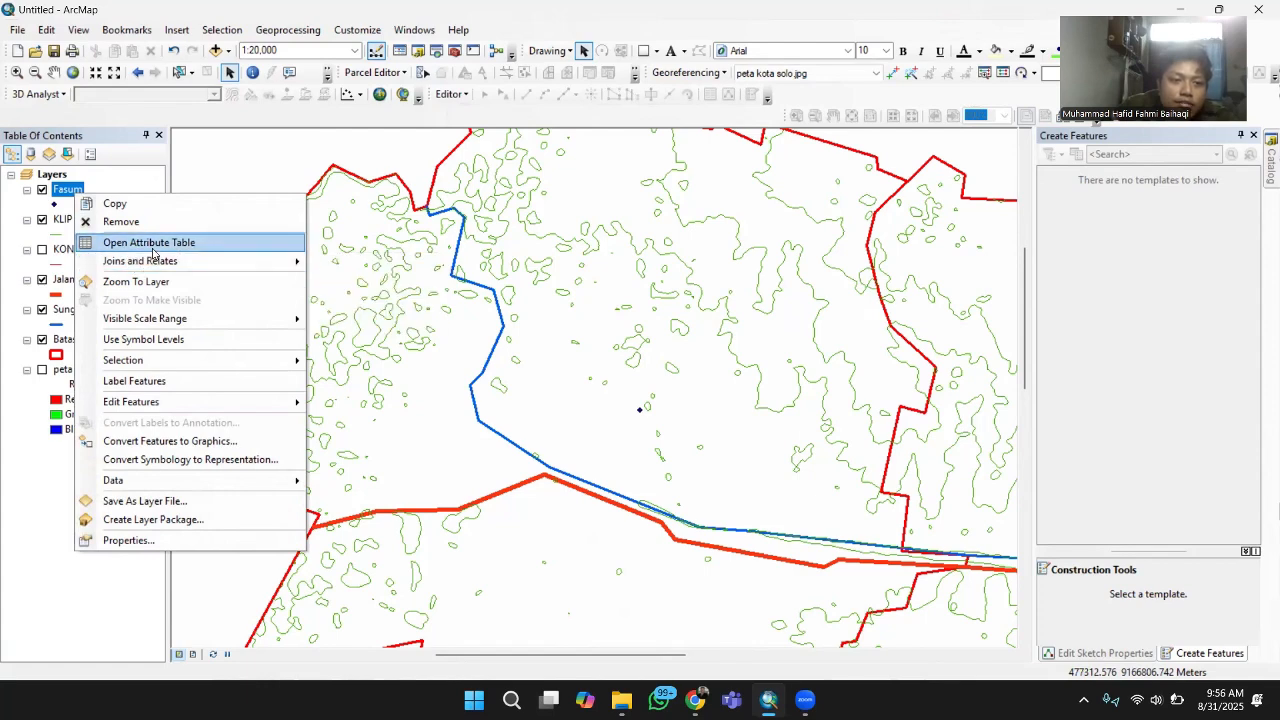
left_click(150, 244)
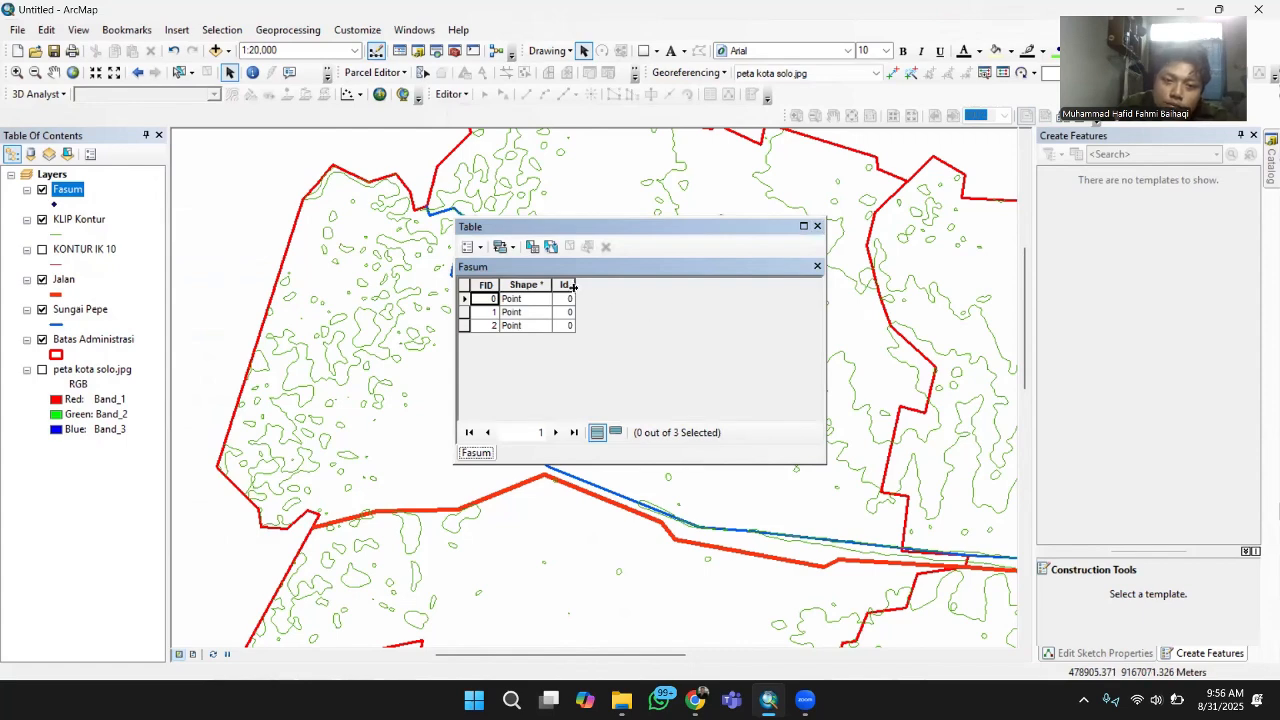
left_click(480, 247)
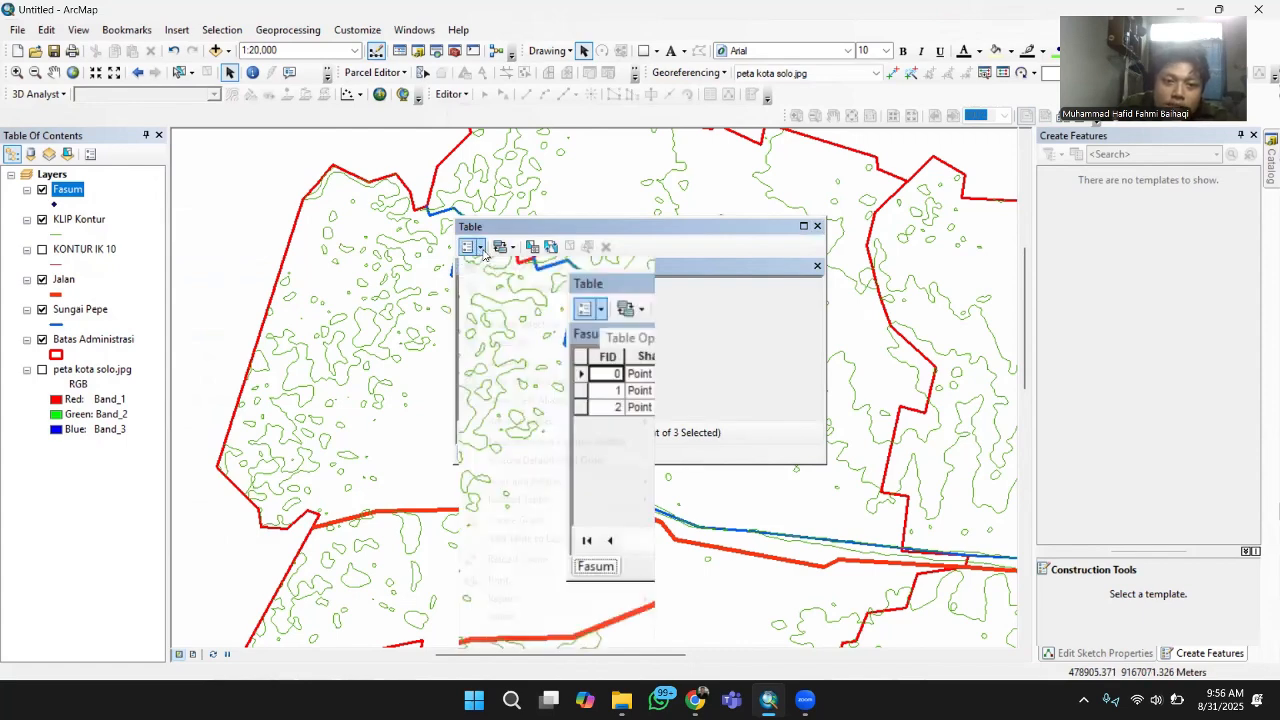
left_click(536, 368)
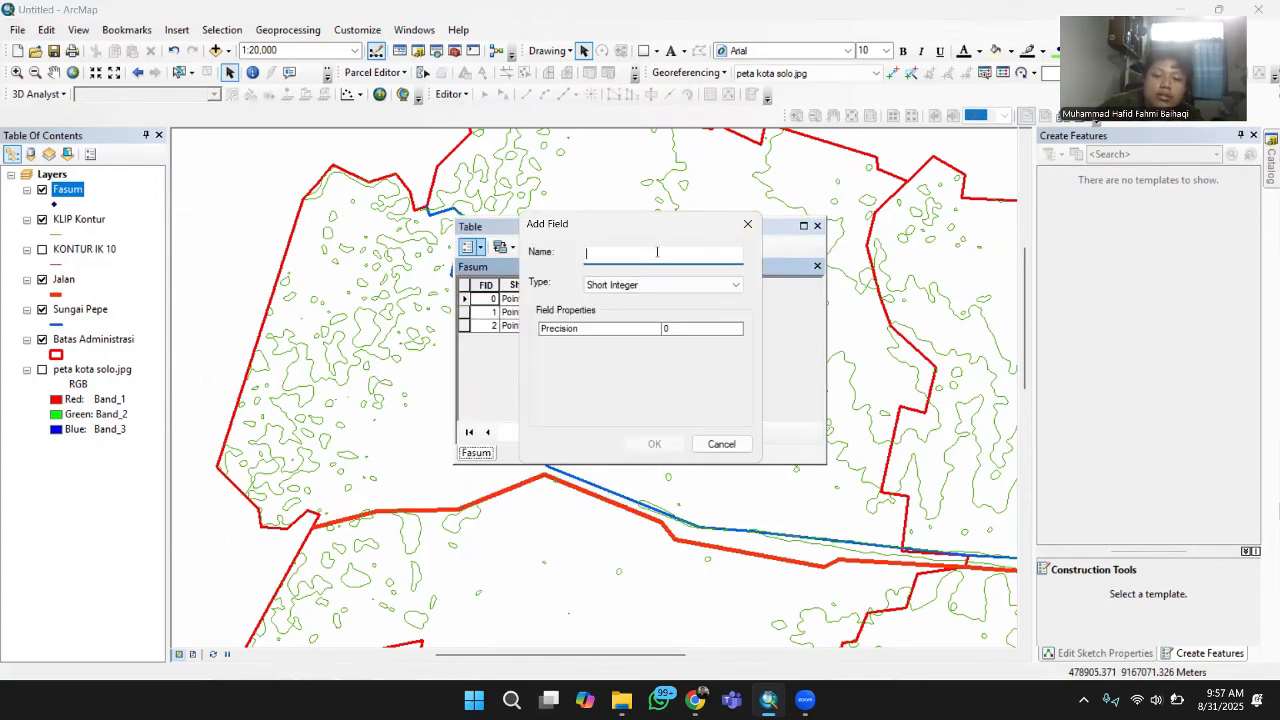
type("Keterangan")
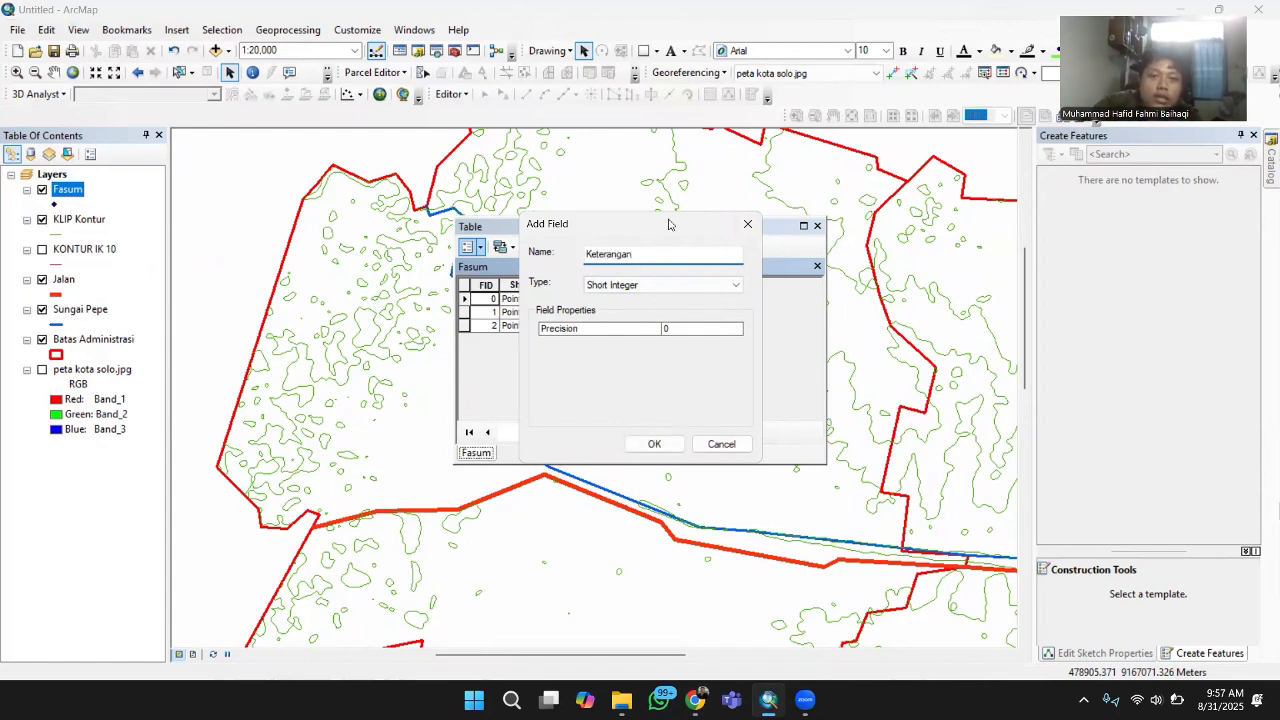
left_click(677, 286)
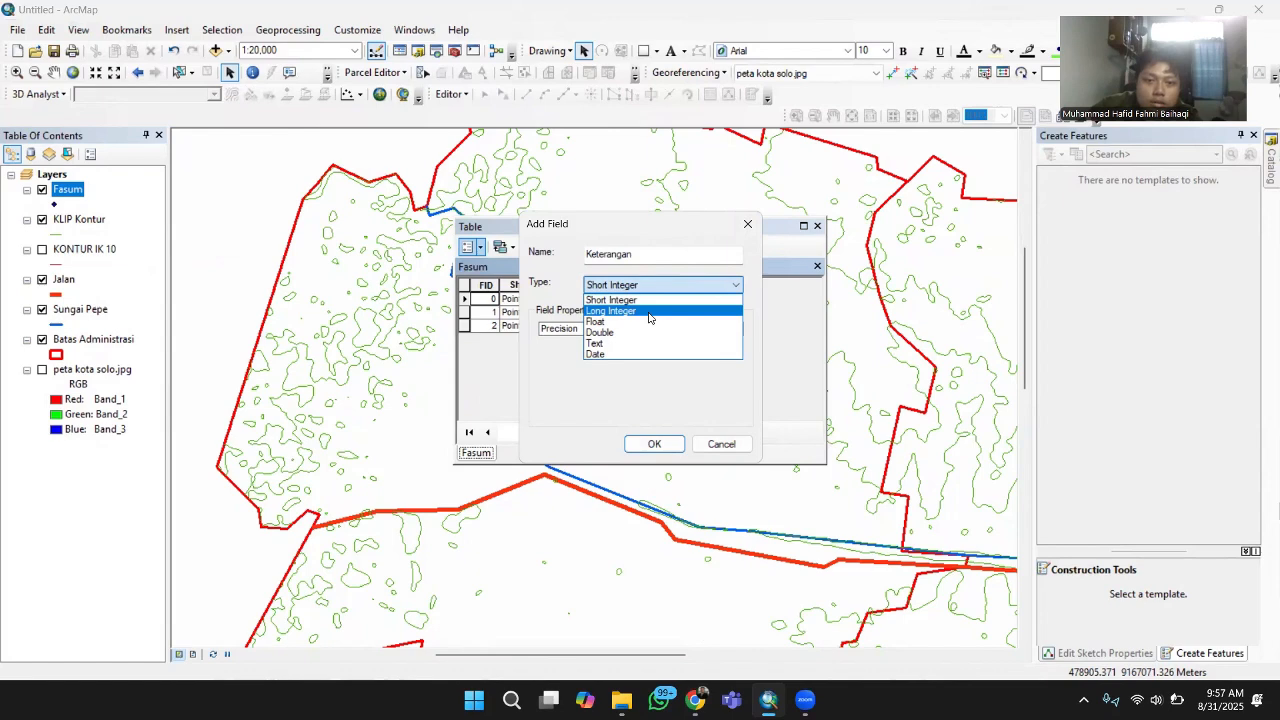
left_click(652, 343)
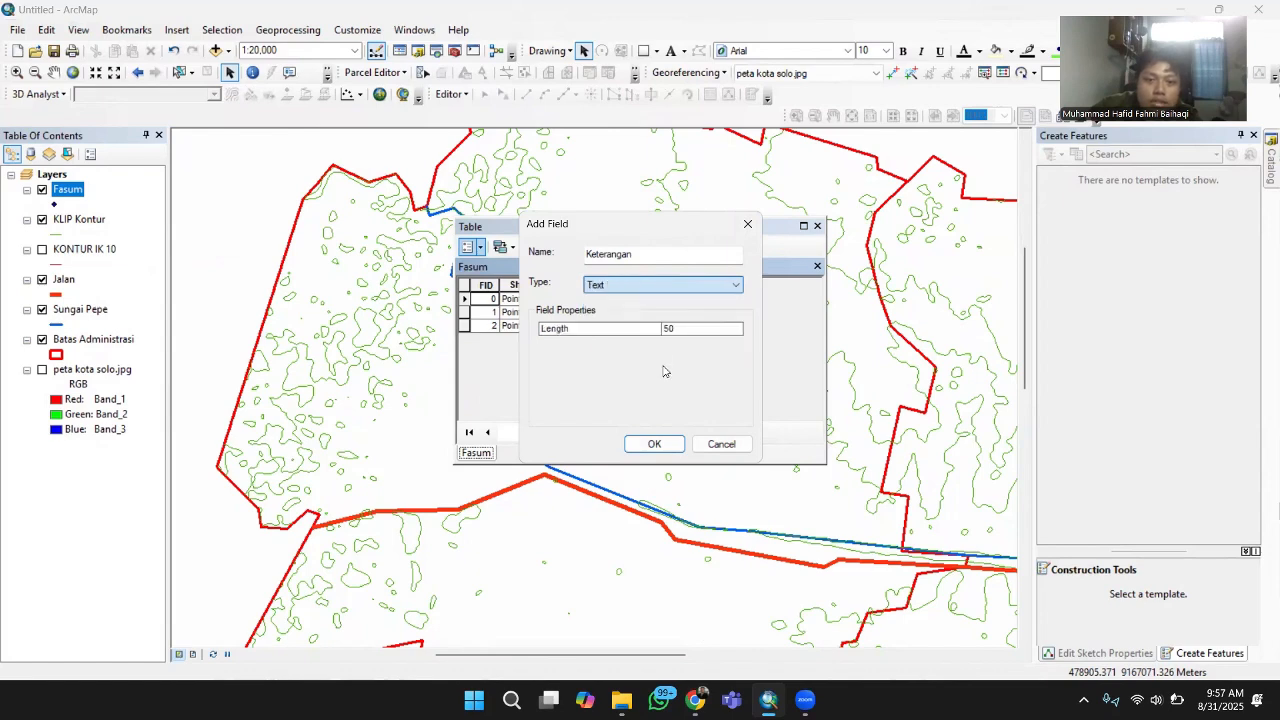
left_click(654, 444)
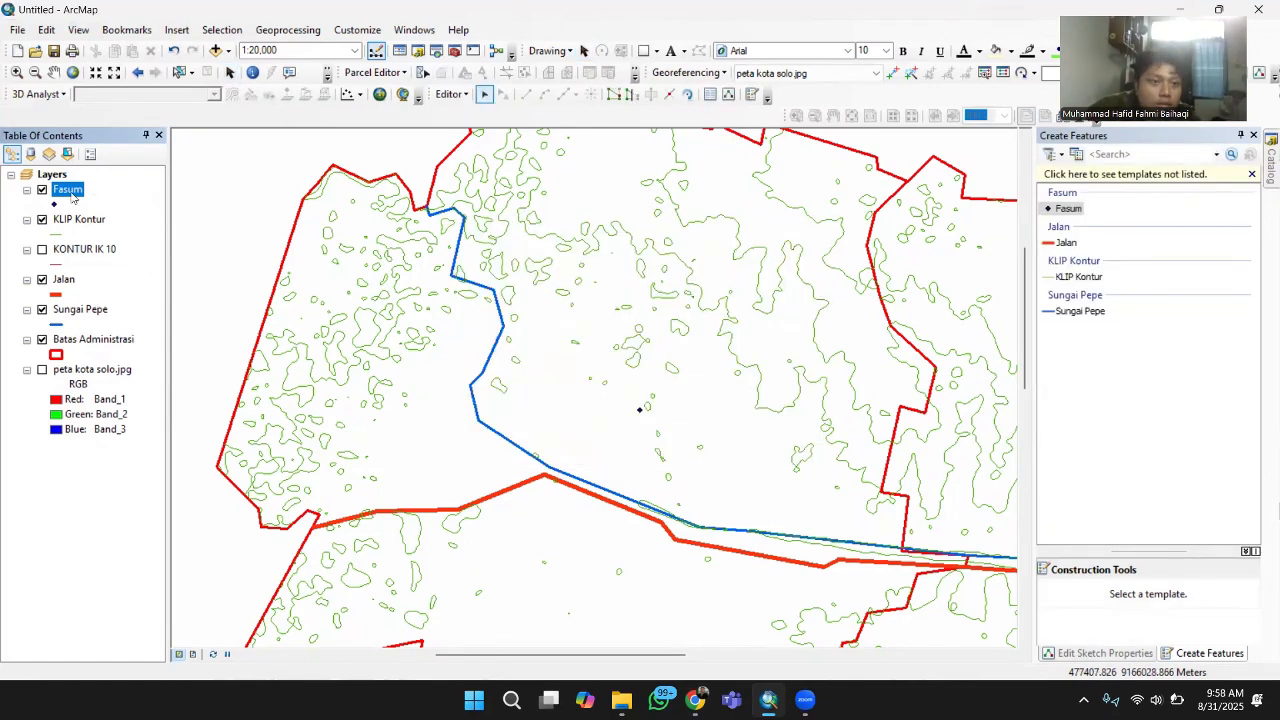
- Enter Rumah Sakit, Pasar and Alun Alun as the Keterangan values of the three Fasum points and save the edits
right_click(72, 192)
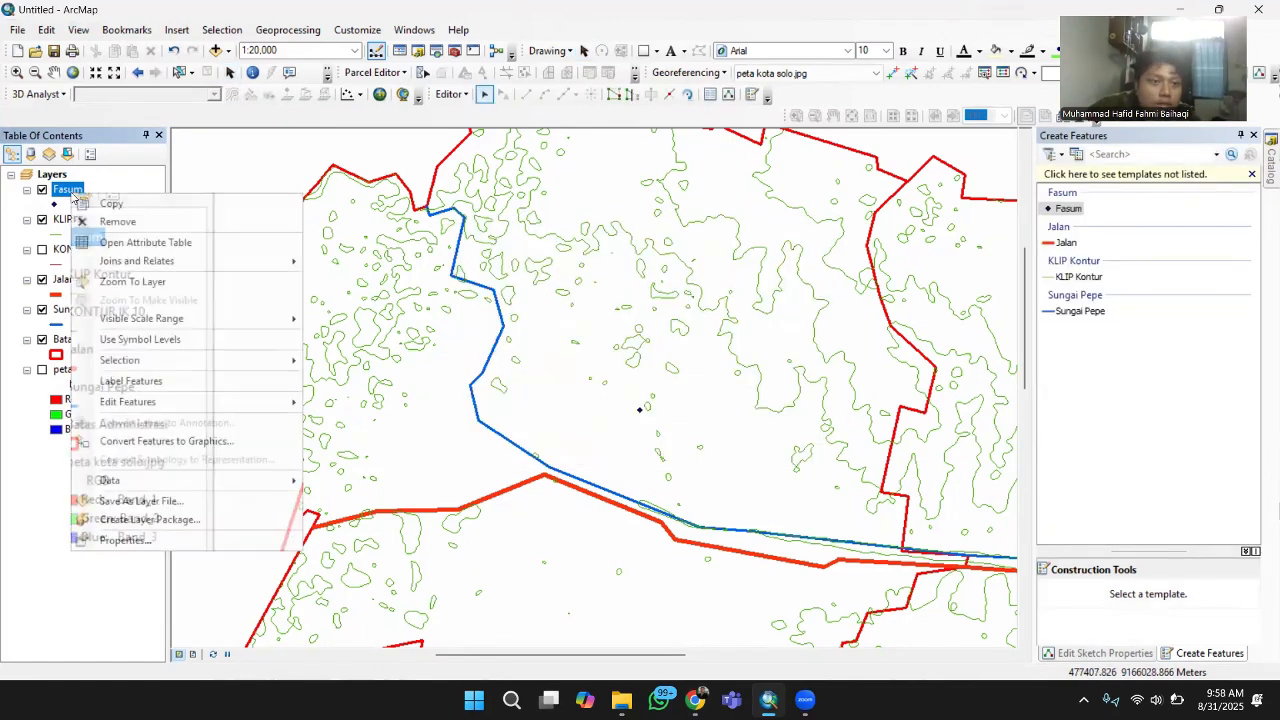
left_click(144, 243)
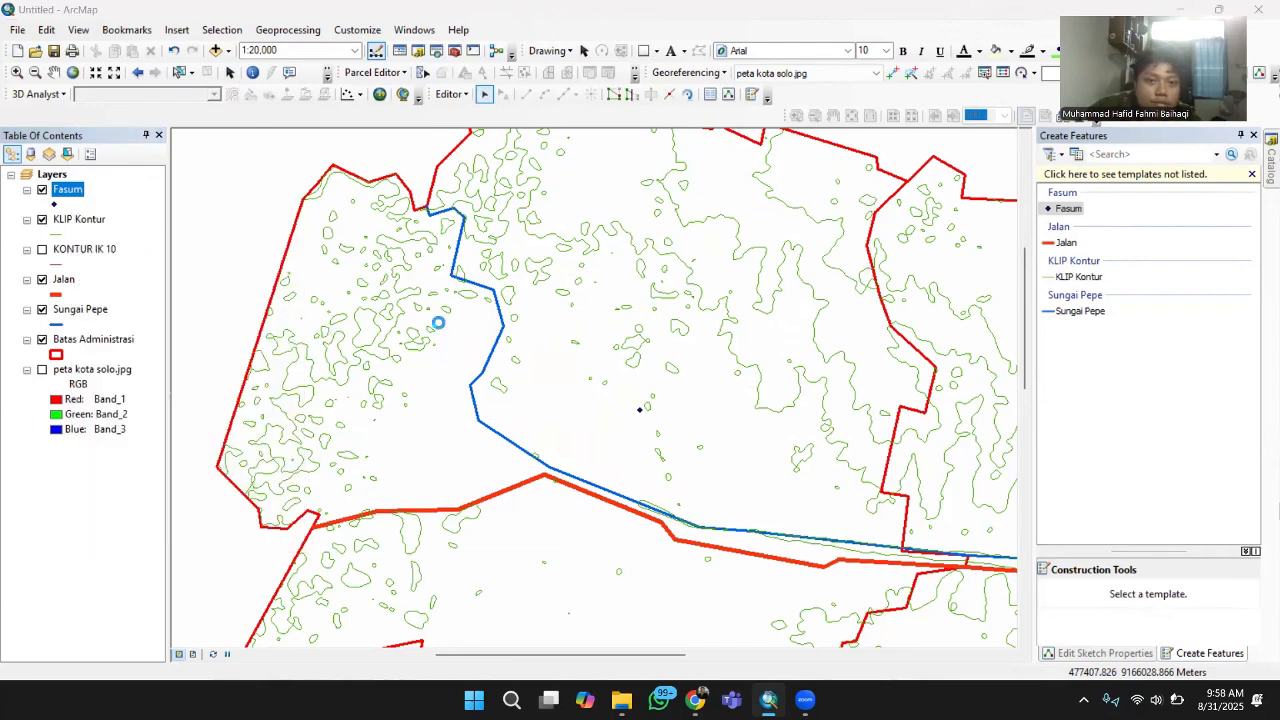
left_click_drag(555, 413, 722, 413)
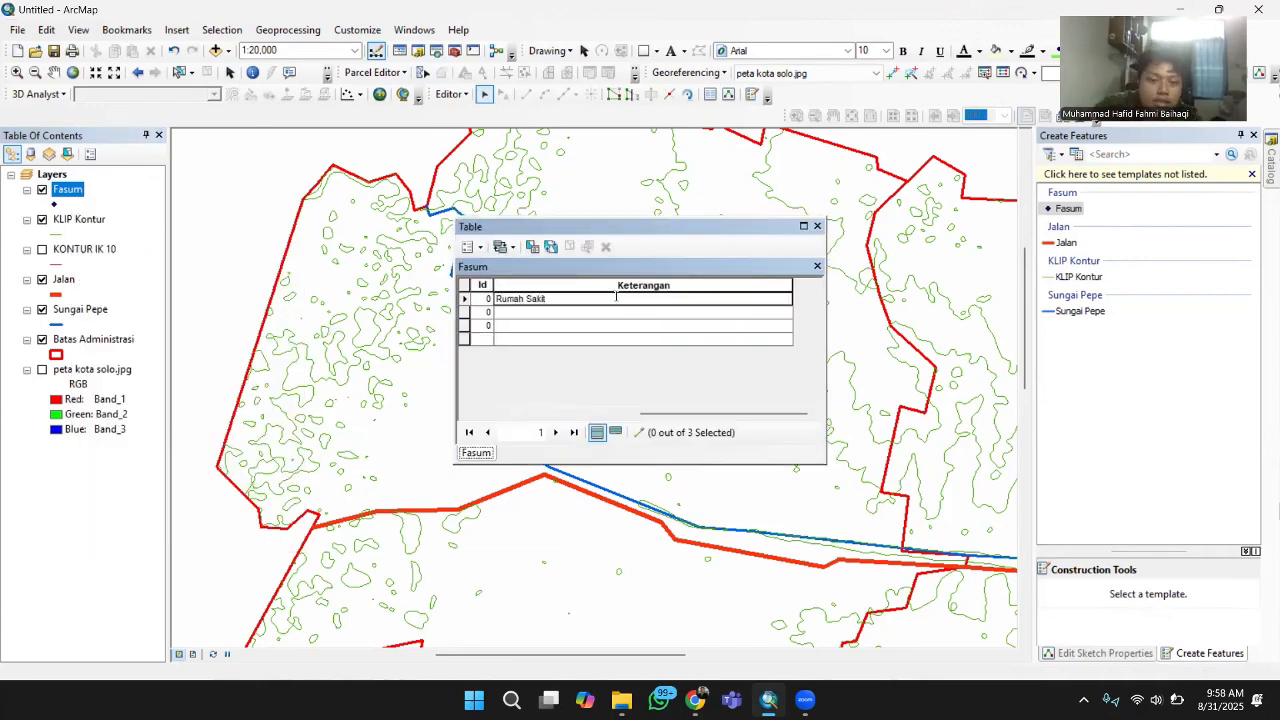
left_click(612, 311)
type("Pasar")
left_click(603, 324)
type("Alun Al")
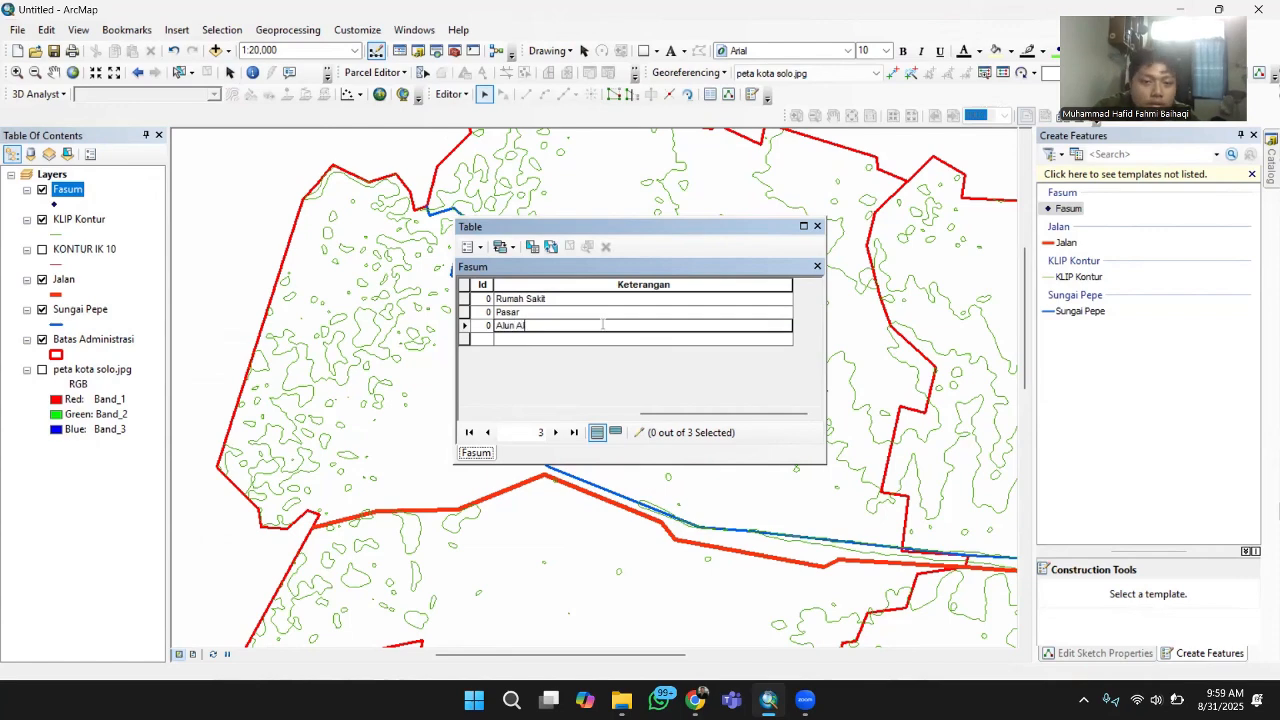
type("un")
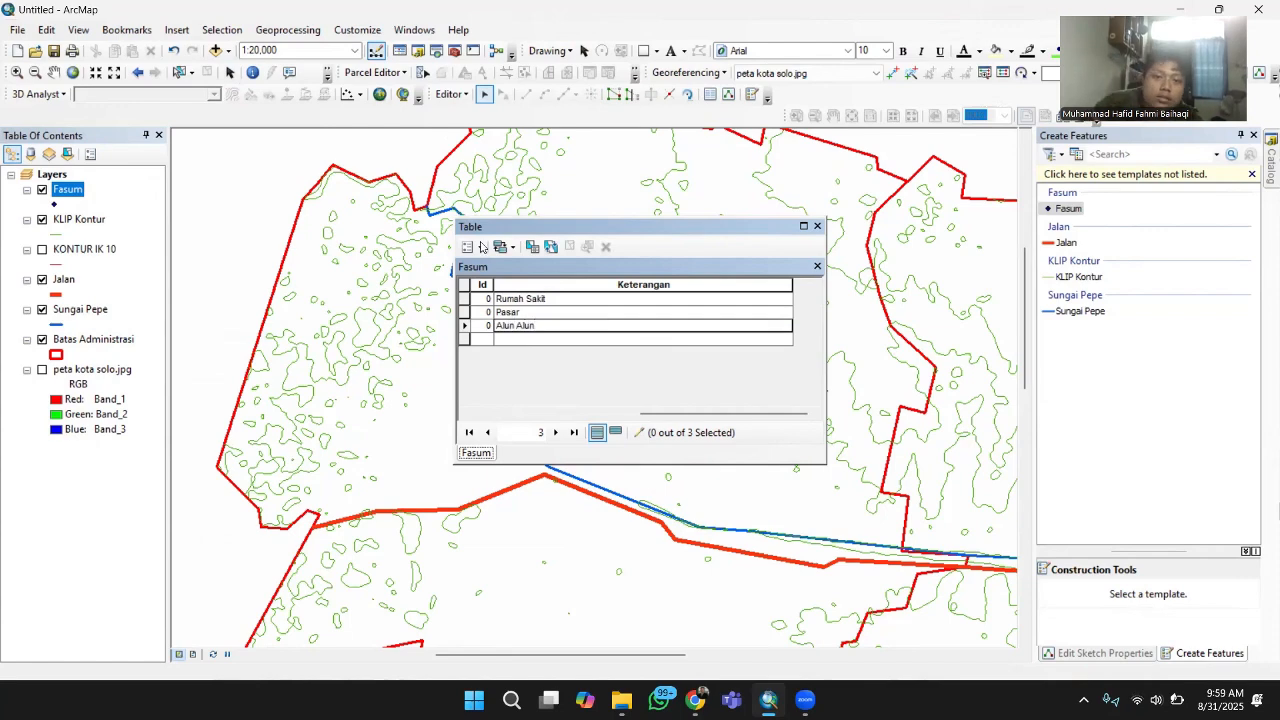
left_click(449, 94)
left_click(486, 130)
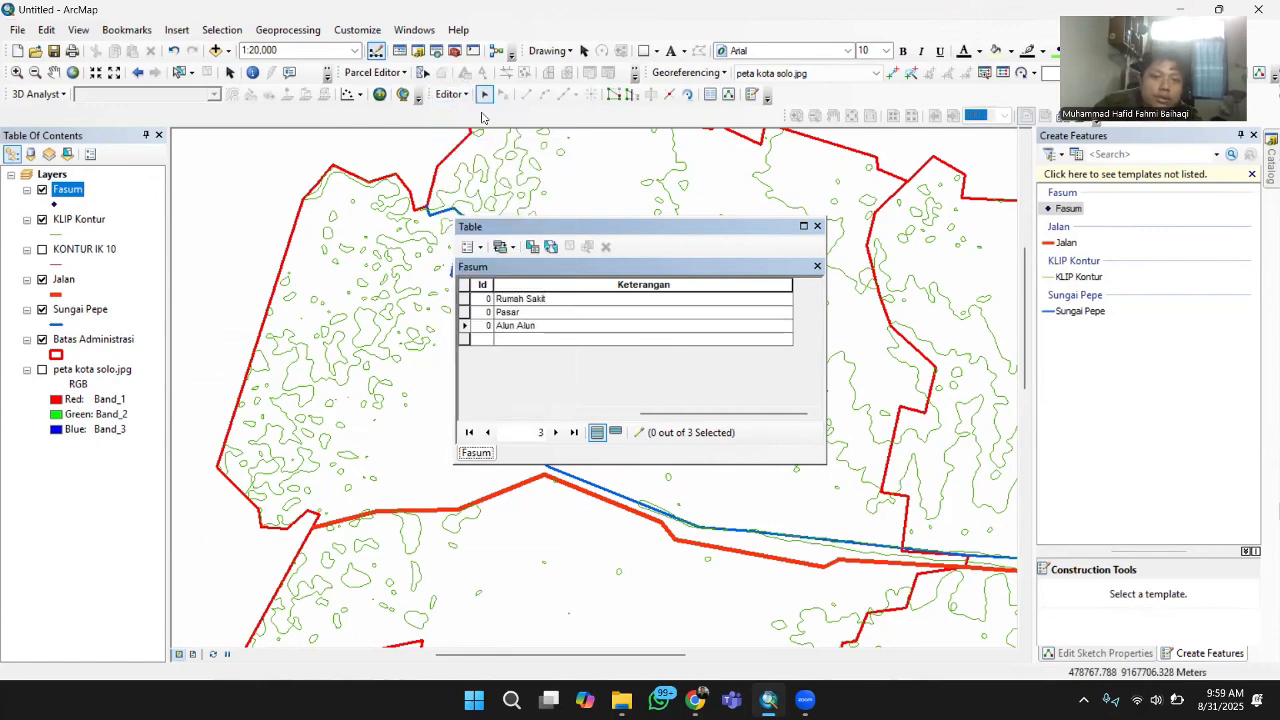
left_click(580, 403)
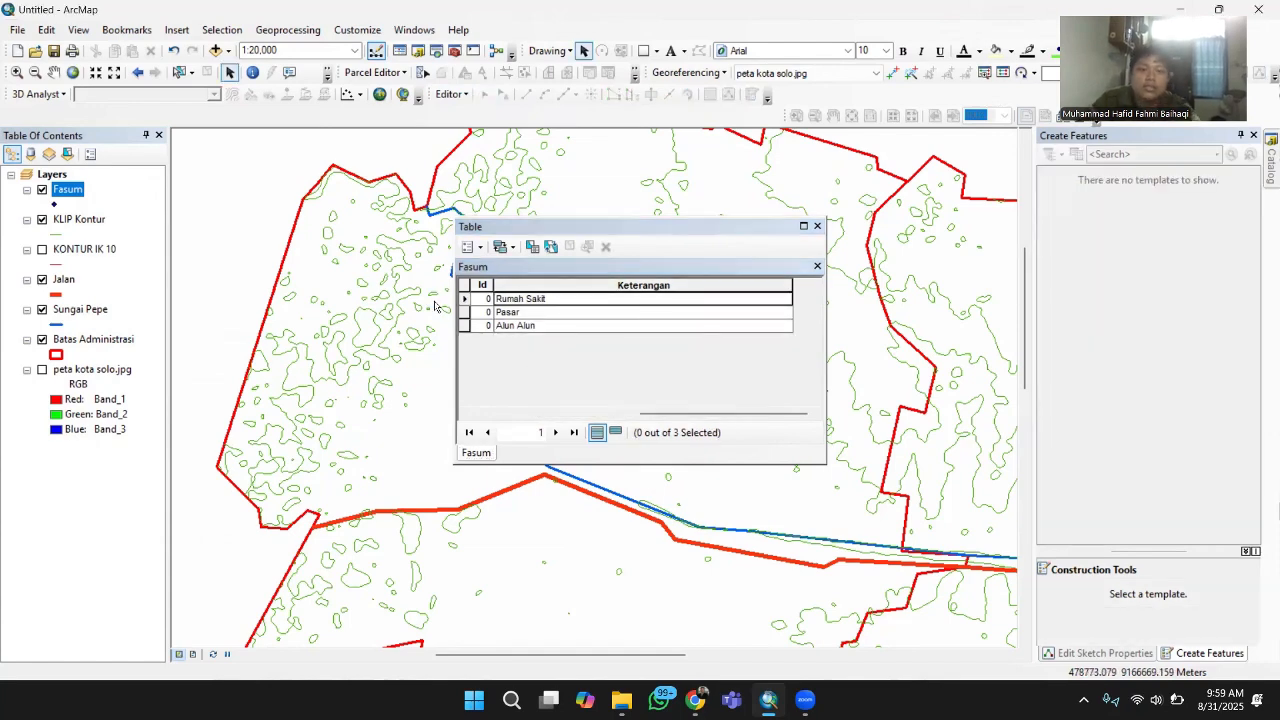
- Add a Text field named Ket to the Jalan attribute table
right_click(64, 284)
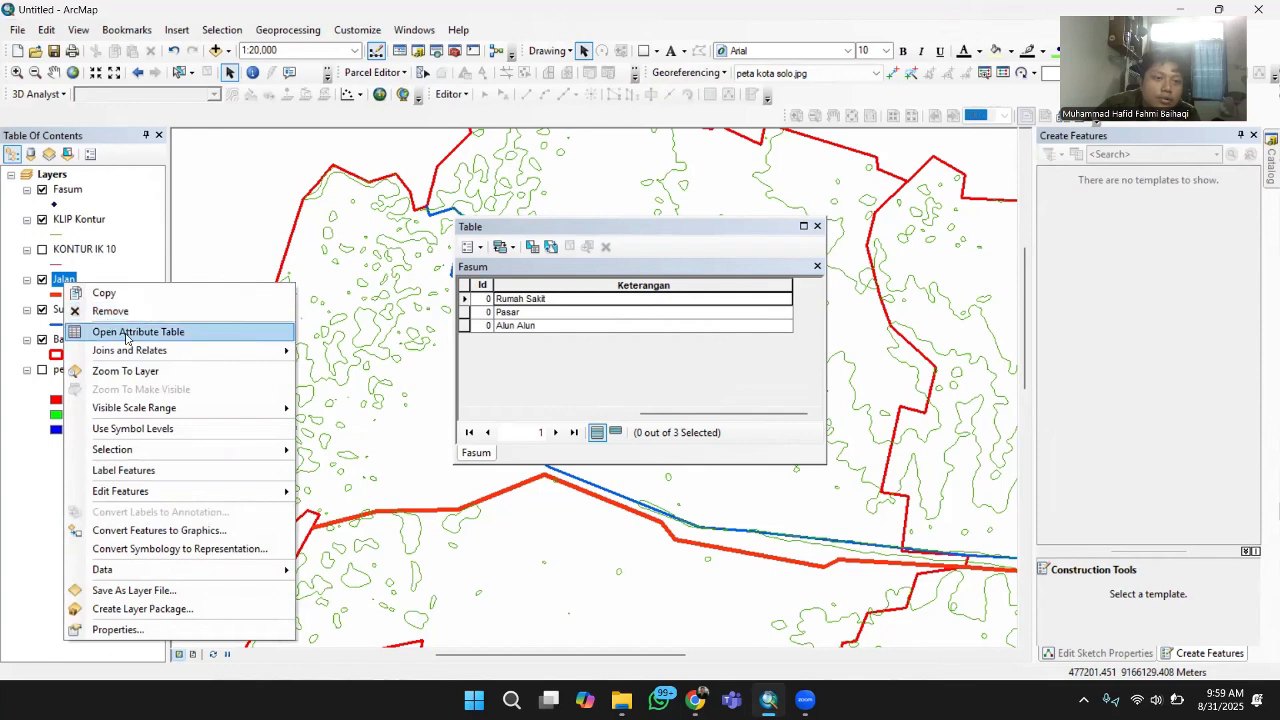
left_click(129, 332)
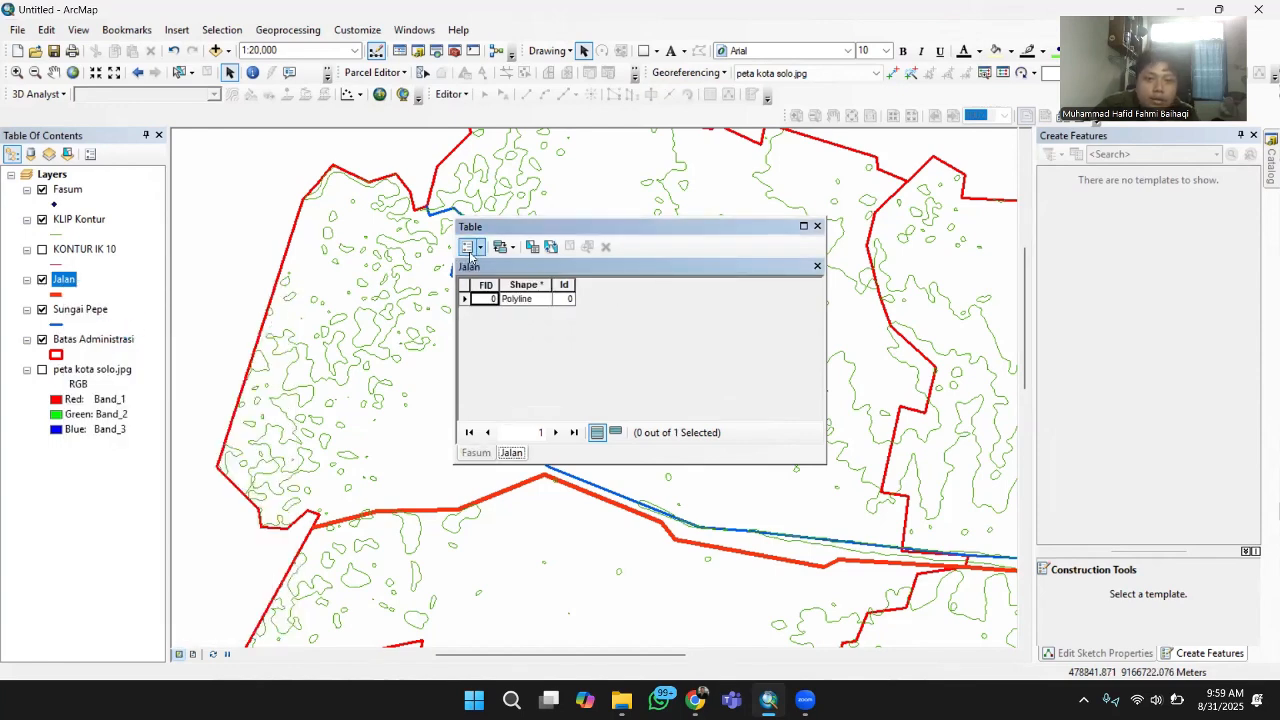
left_click(467, 246)
left_click(505, 372)
type("Ket")
left_click(660, 287)
left_click(640, 350)
left_click(654, 443)
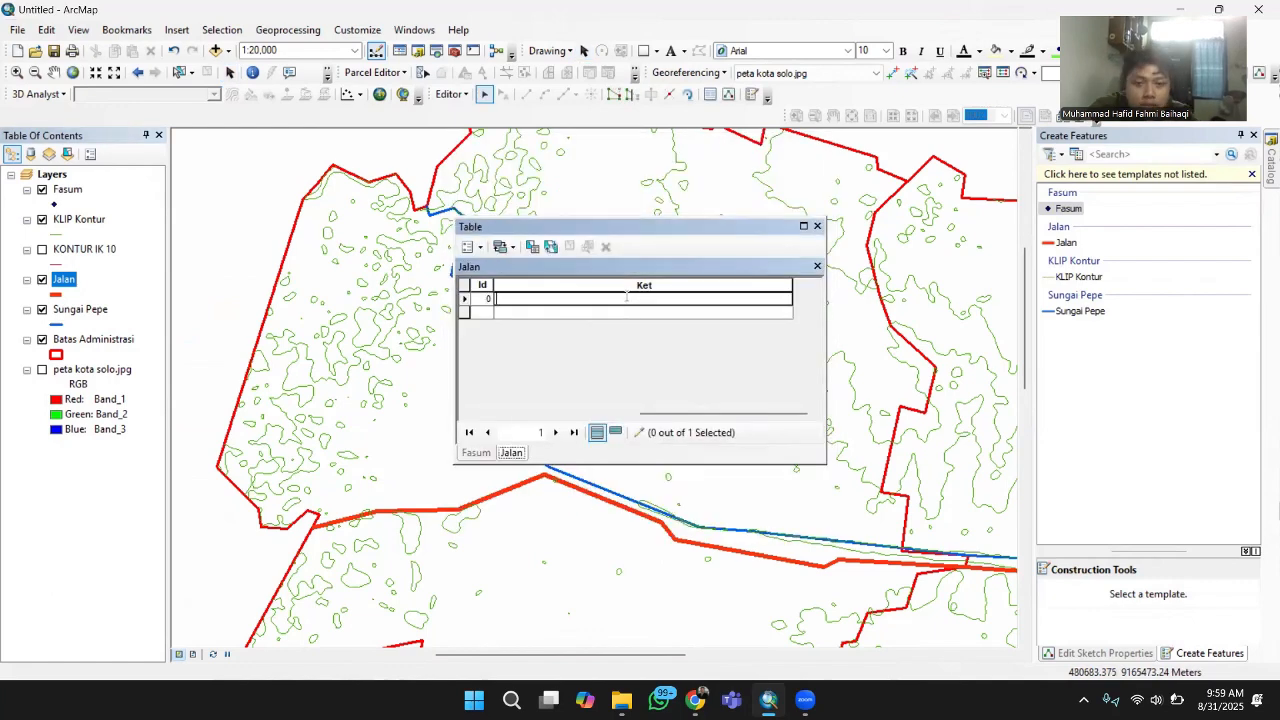
- Enter Jalan Arteri as the Ket value of the road line and save the edits
type("Jalan Arteri")
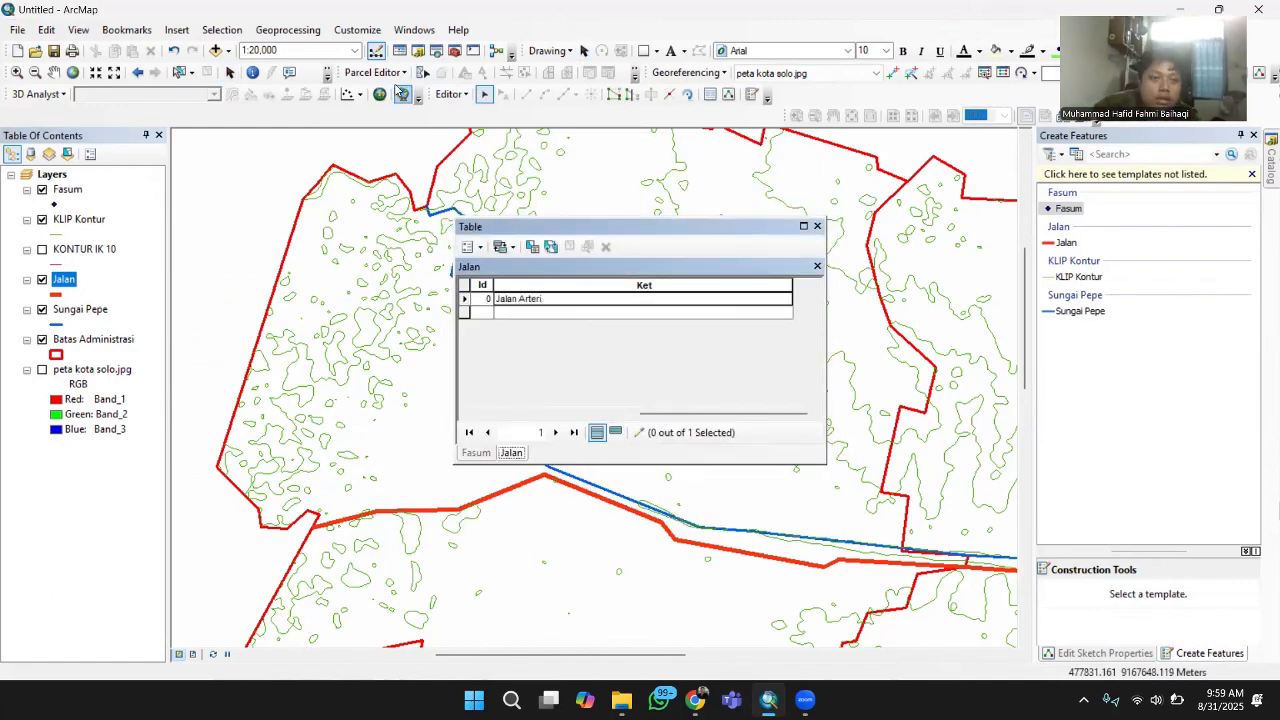
left_click(450, 94)
left_click(600, 398)
- Add a Text field named Ket to the Sungai Pepe attribute table
right_click(80, 309)
left_click(243, 357)
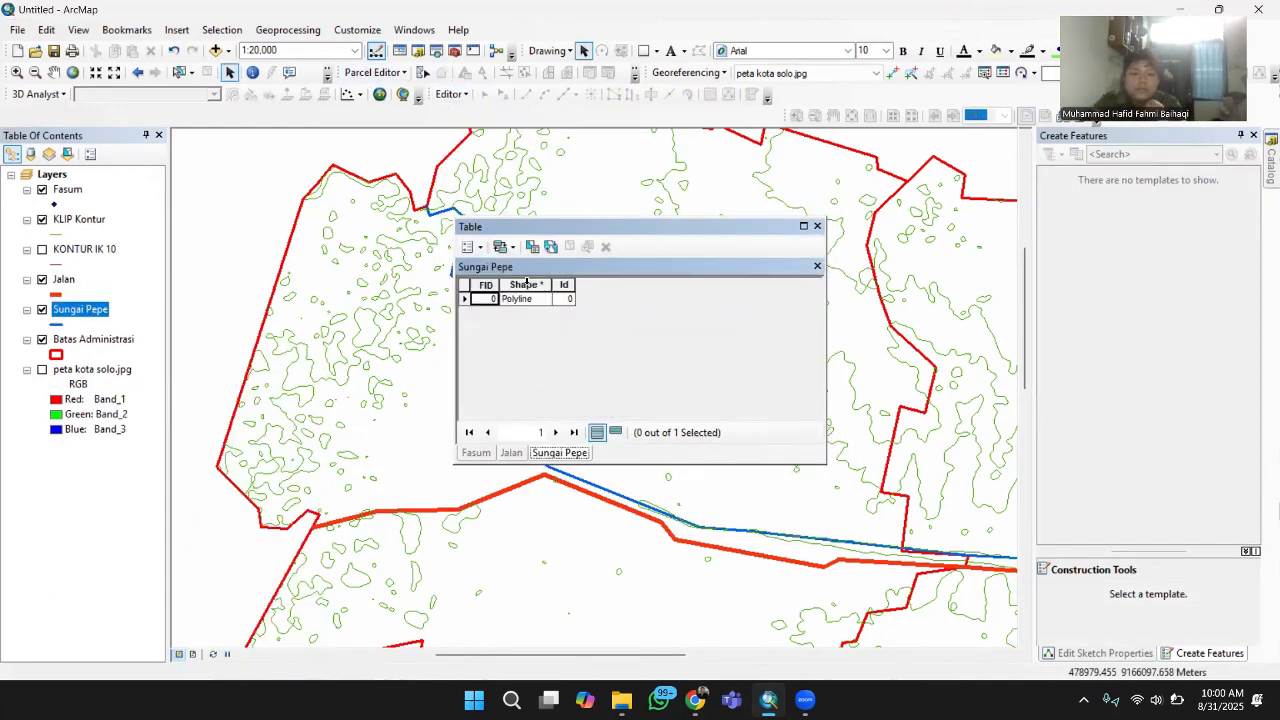
left_click(467, 246)
left_click(505, 372)
type("Ket")
left_click(660, 287)
left_click(640, 340)
left_click(654, 443)
- Start editing the Sungai Pepe layer, enter Sungai Pepe as its Ket value and end the edit session
right_click(80, 309)
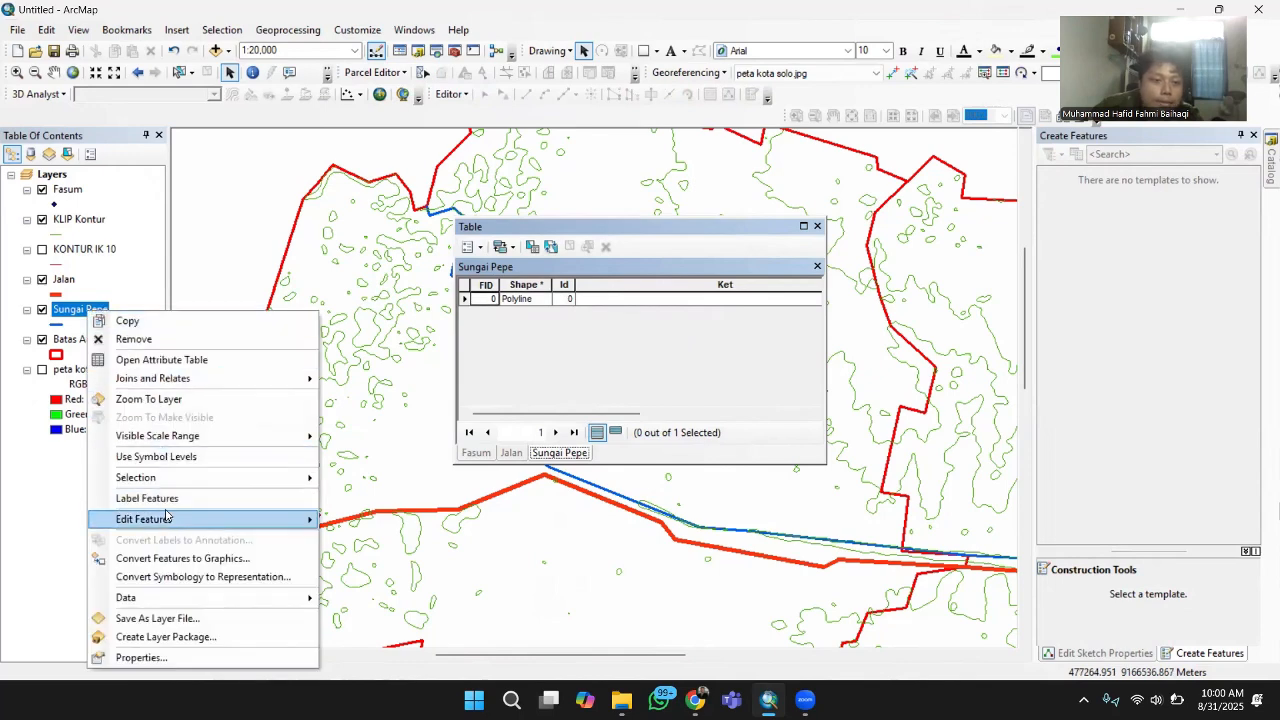
left_click(360, 520)
left_click(700, 298)
type("Sungai Pepe")
left_click(450, 94)
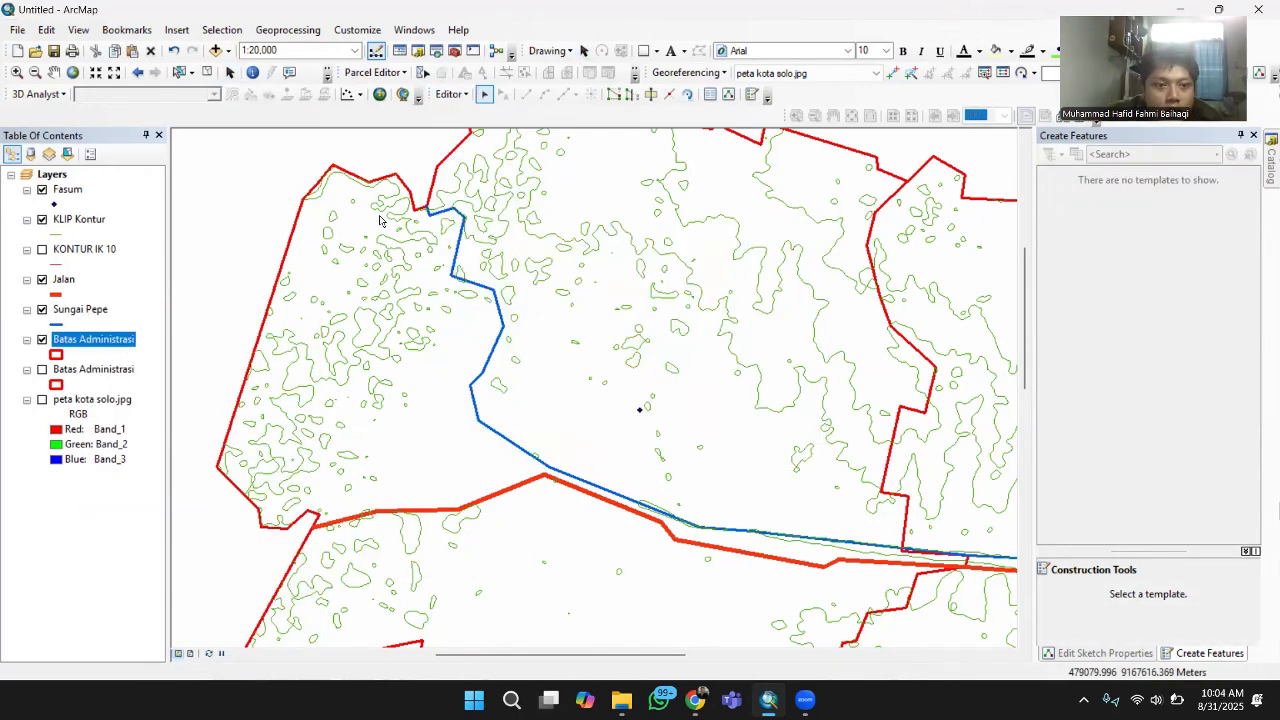
- Add a Text field named PL to the attribute table of the visible Batas Administrasi layer
right_click(93, 339)
left_click(240, 366)
left_click(467, 246)
left_click(505, 372)
type("PL")
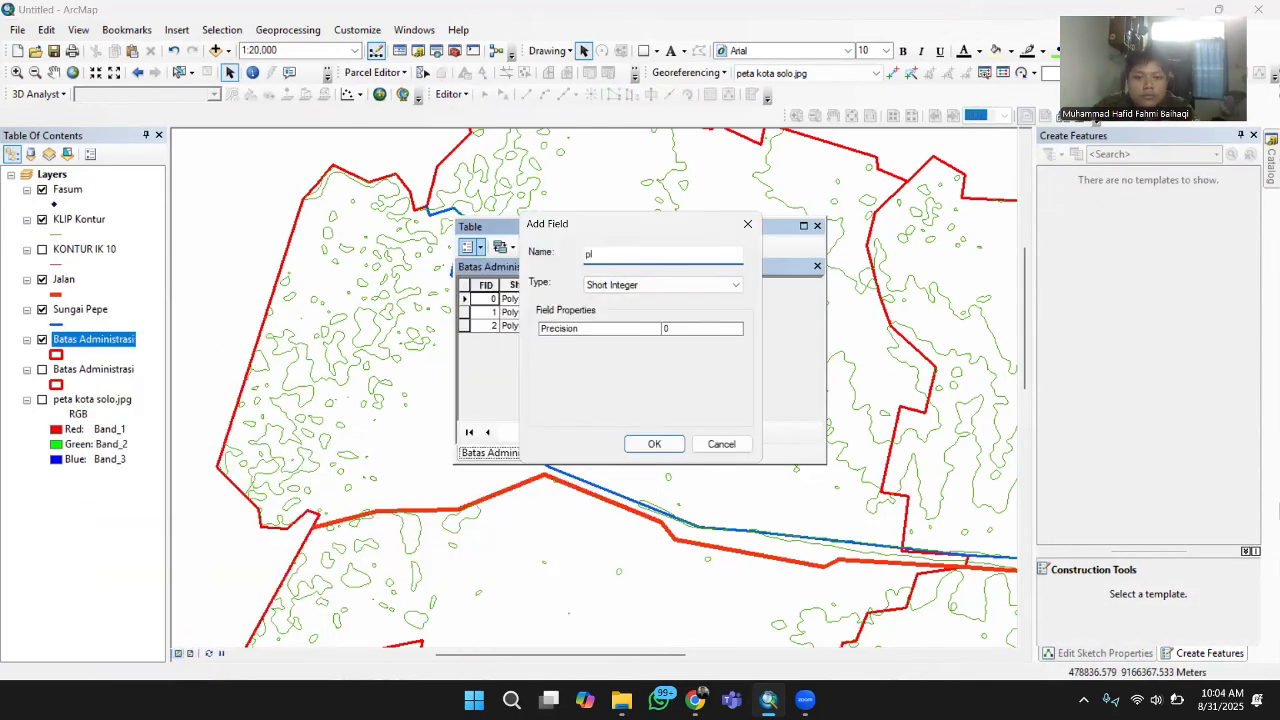
left_click(660, 285)
left_click(625, 343)
left_click(654, 443)
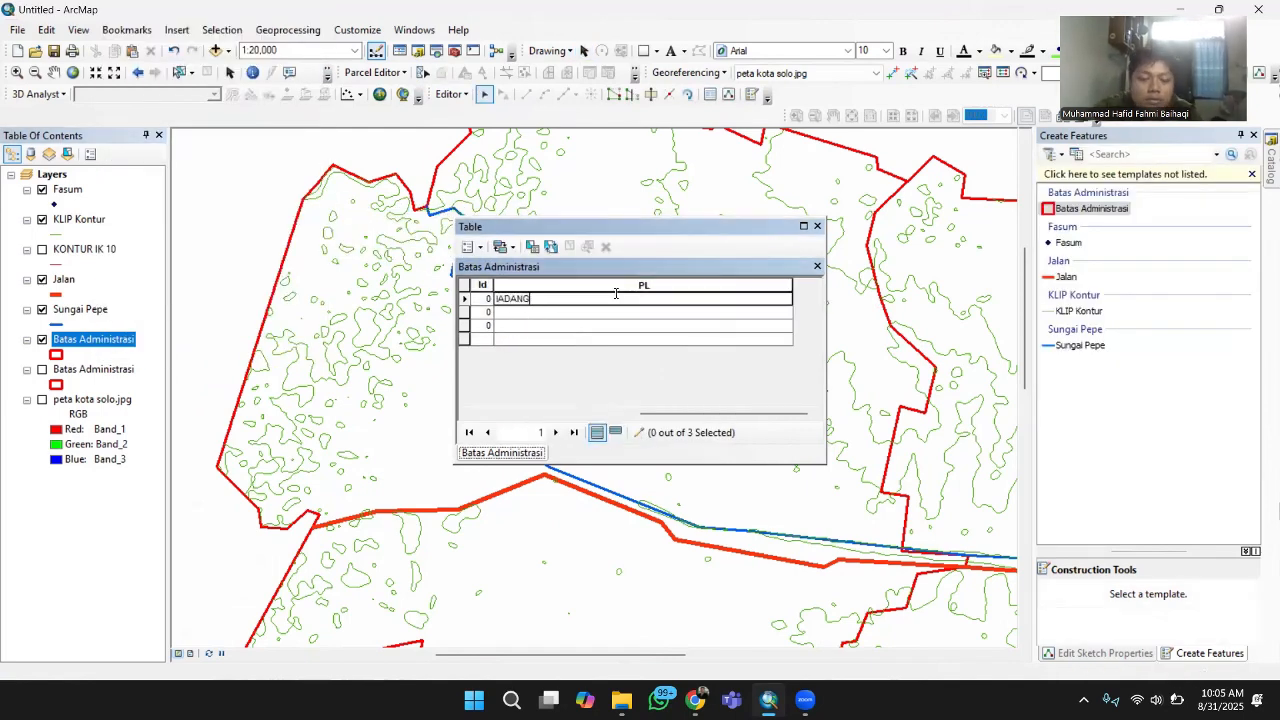
- Enter Ladang, Sawah and Hutan as the PL values of the three Batas Administrasi polygons and end the edit session
type("g")
key("Return")
type("Sawah")
key("Return")
type("Hutan")
left_click(450, 94)
left_click(480, 134)
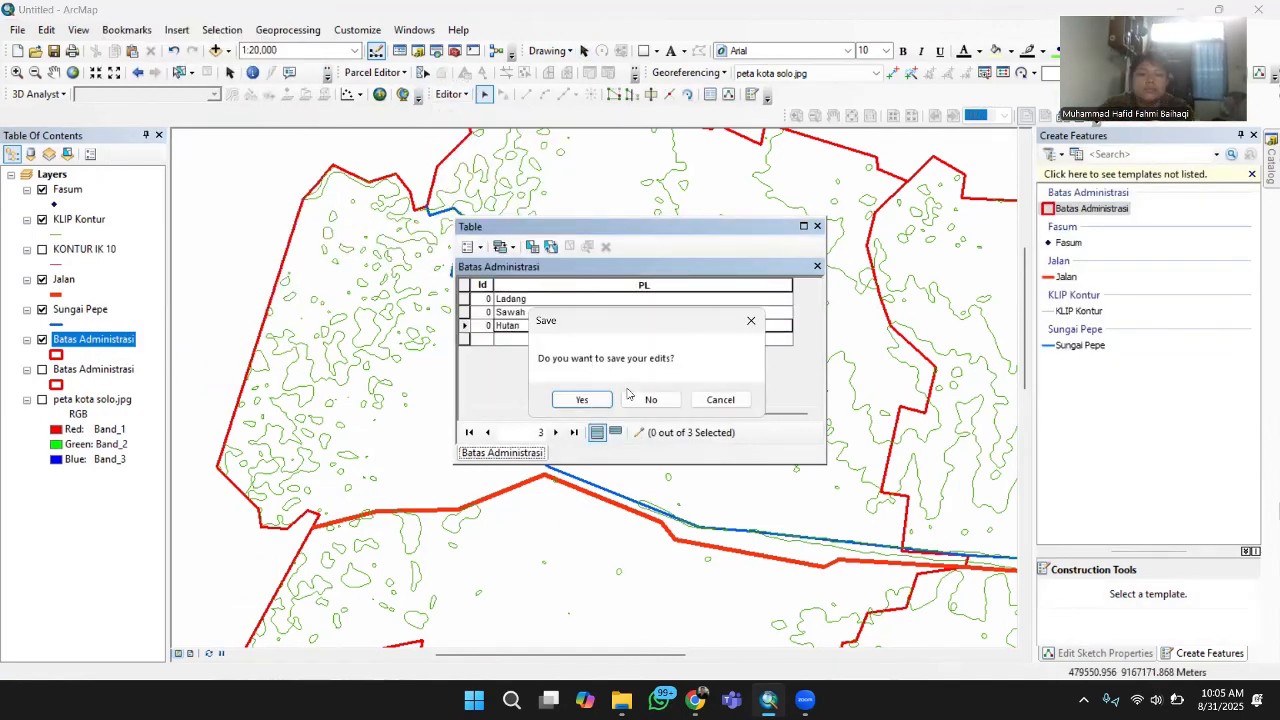
left_click(651, 398)
- Close the attribute table and remove the hidden duplicate Batas Administrasi layer
left_click(817, 226)
left_click(93, 369)
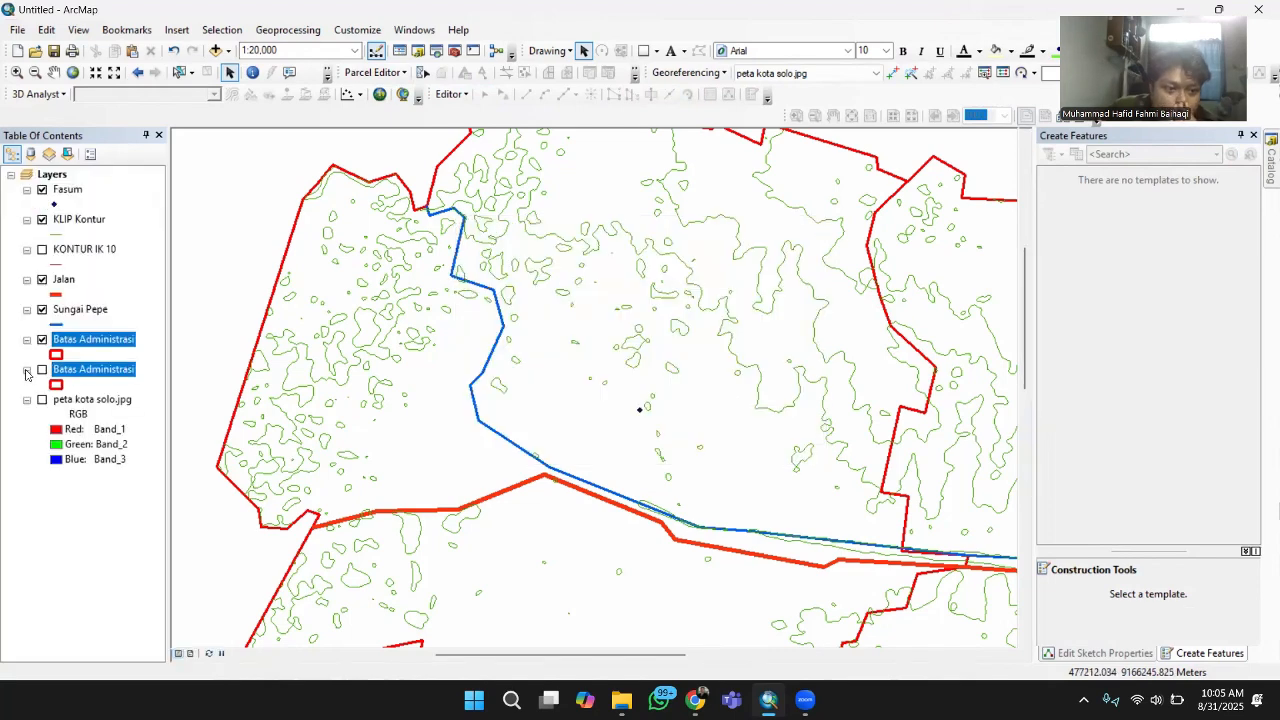
key("Delete")
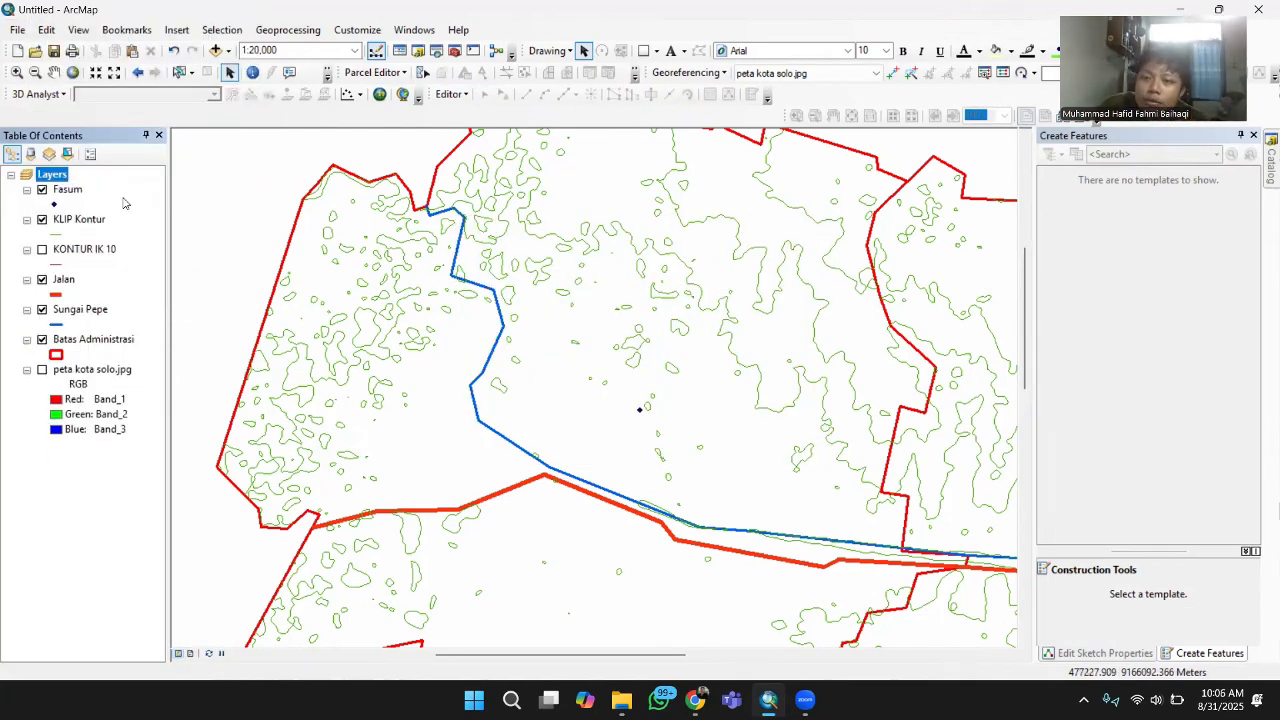
- Open the symbology settings of the KLIP Kontur layer
right_click(77, 216)
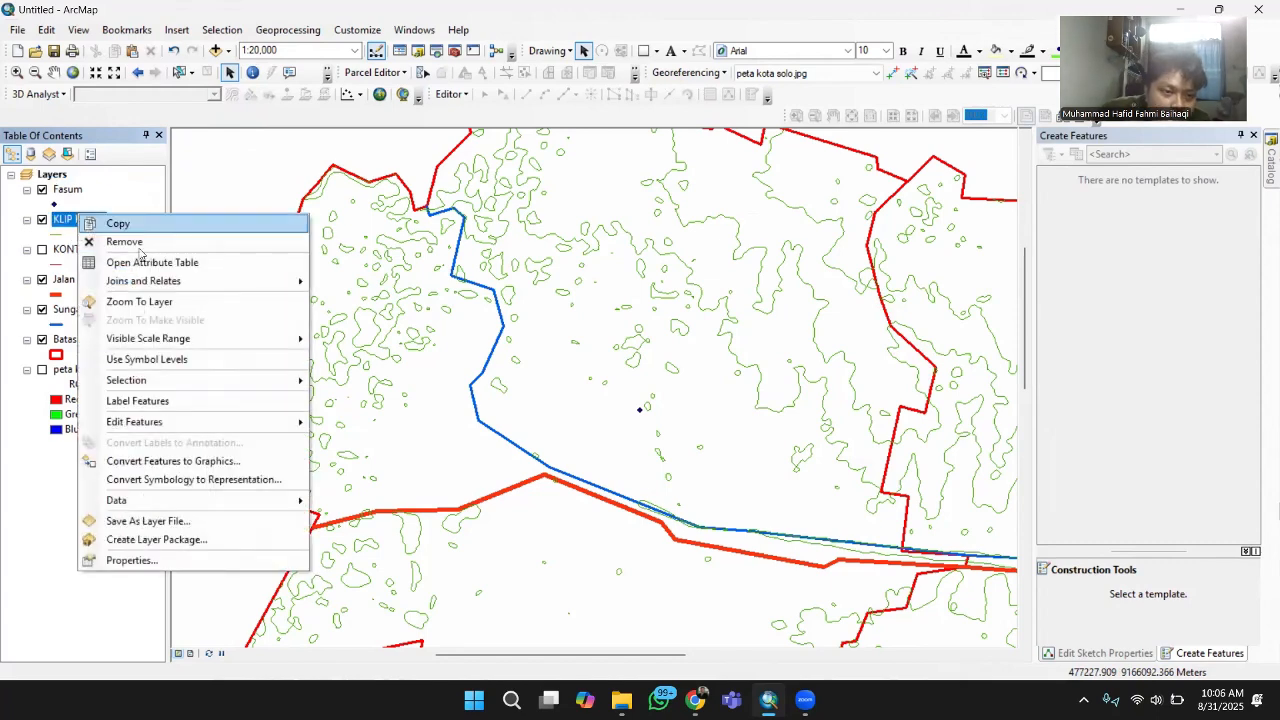
left_click(201, 561)
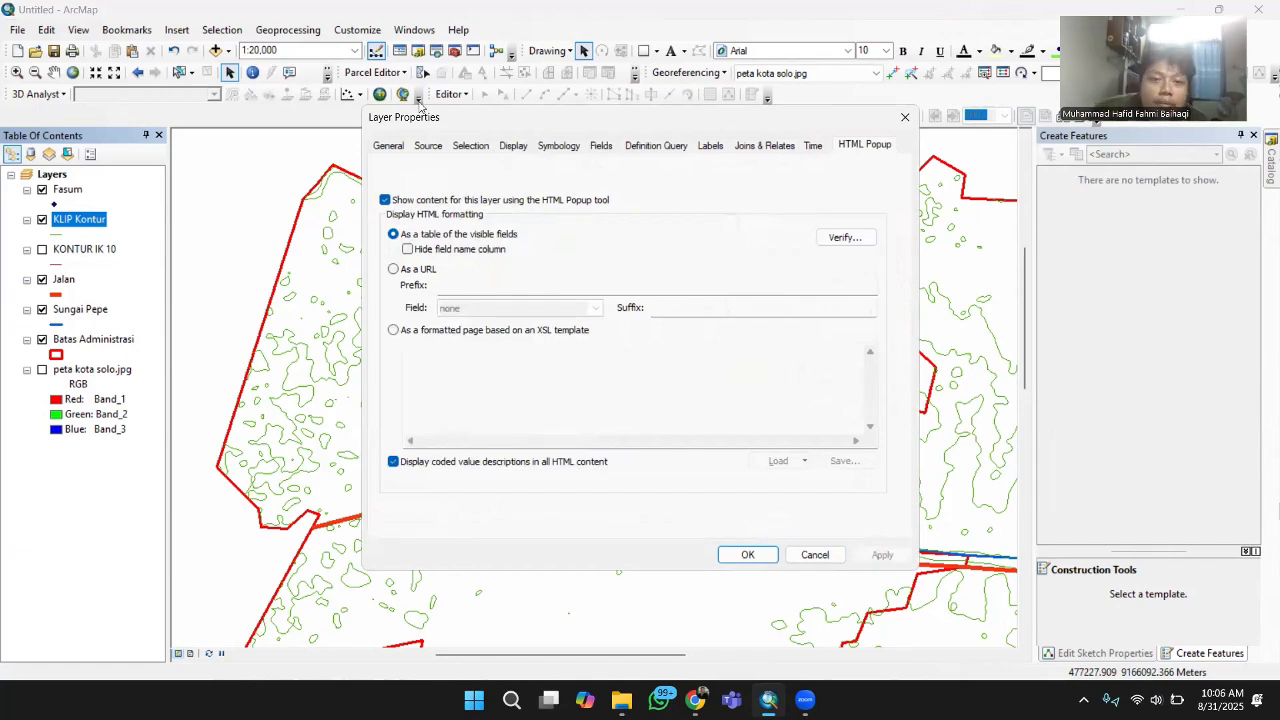
left_click(565, 146)
- Set the single line symbol of KLIP Kontur to orange with a width of 2
left_click(584, 224)
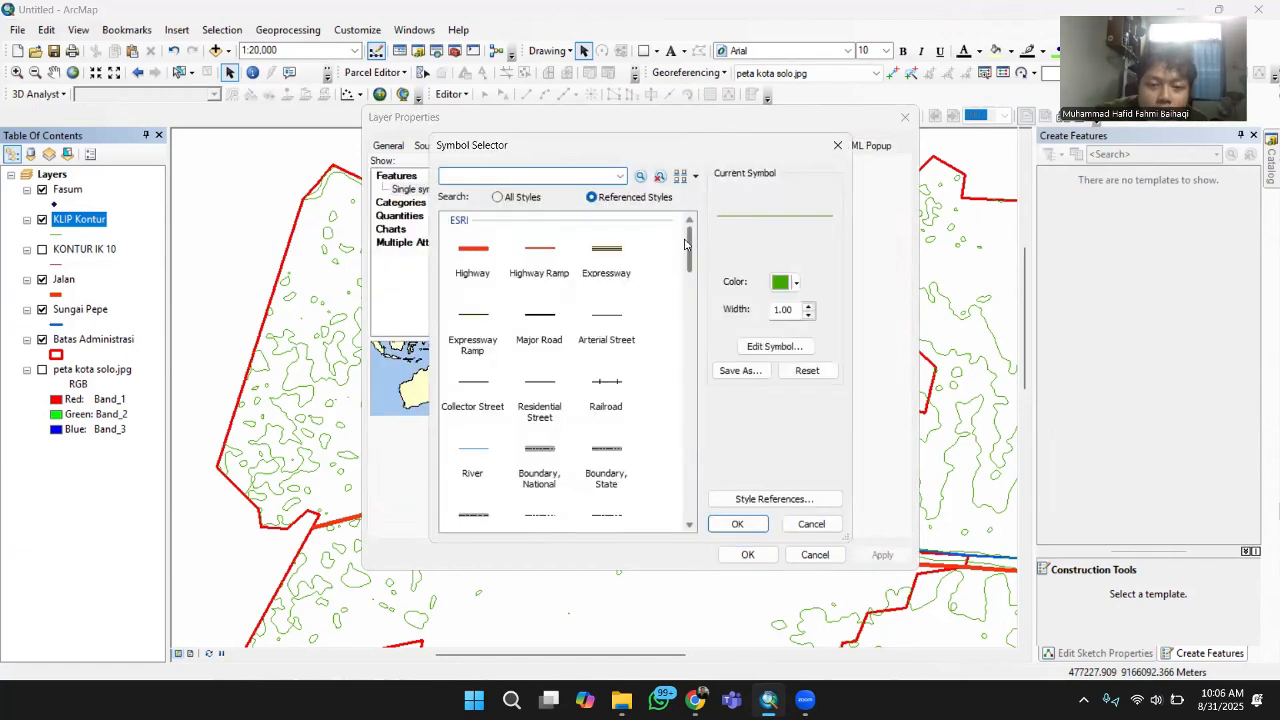
left_click(796, 285)
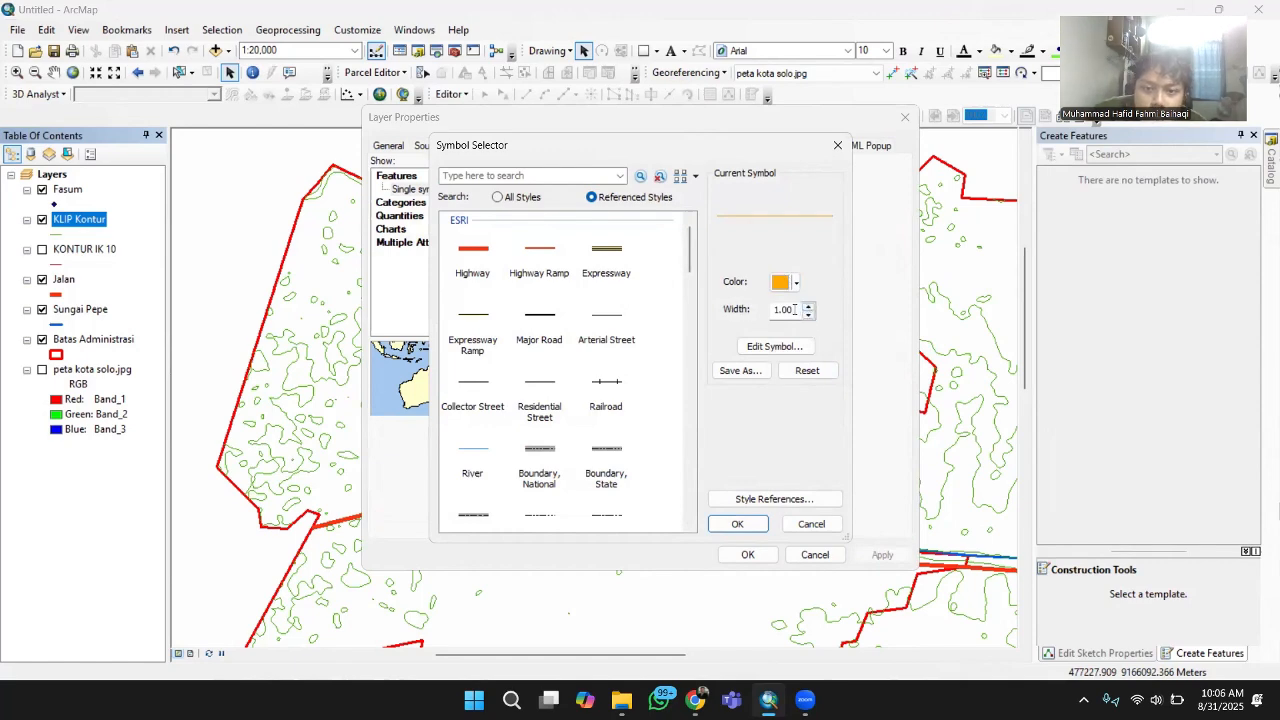
double_click(794, 309)
type("2")
left_click(737, 523)
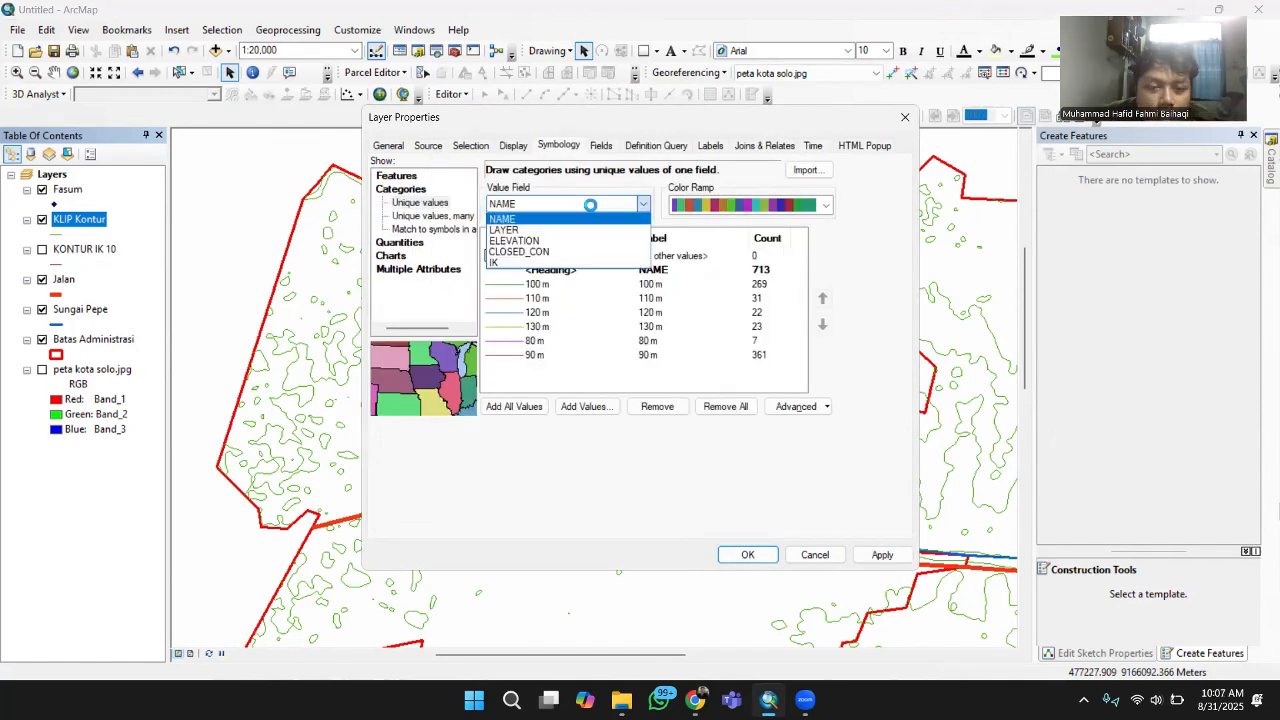
- Categorize the KLIP Kontur contours by unique IK values and give the -1 class a thicker orange line
double_click(512, 291)
left_click(796, 282)
left_click(837, 329)
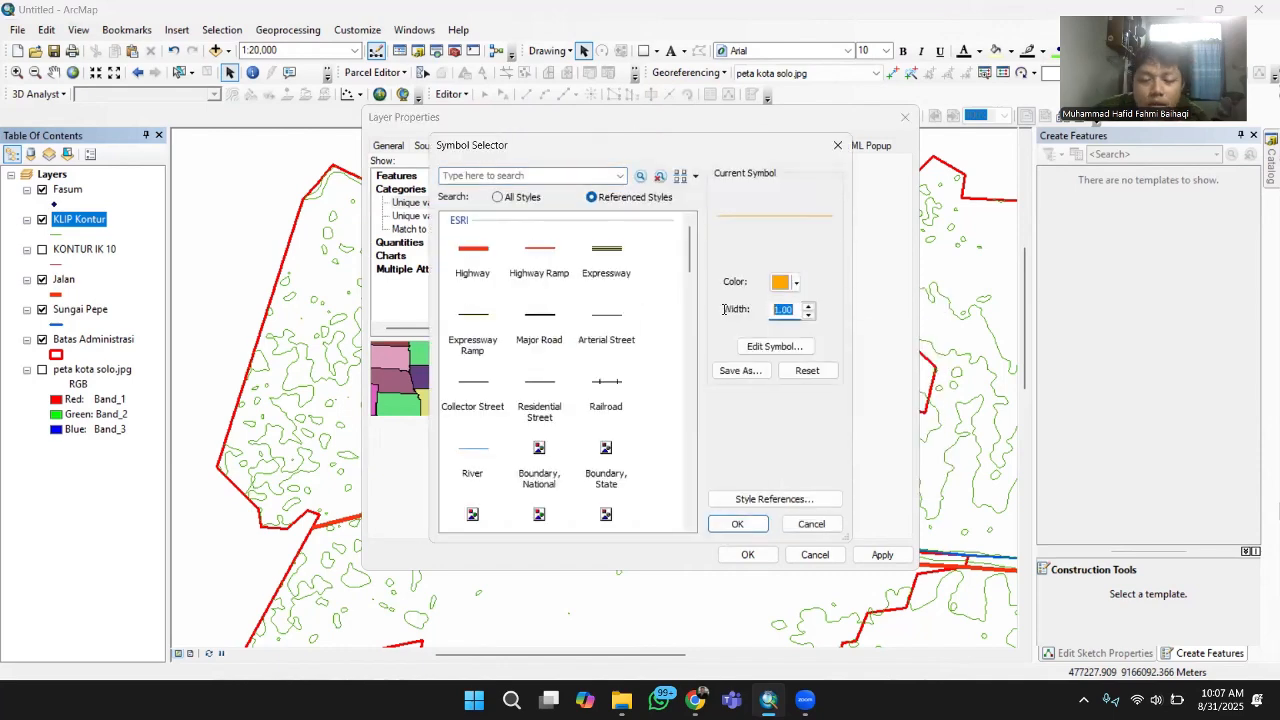
left_click(737, 523)
- Give the 0 class of KLIP Kontur a thin orange line and apply the symbology
double_click(510, 299)
left_click(790, 282)
left_click(826, 360)
left_click_drag(794, 309, 756, 315)
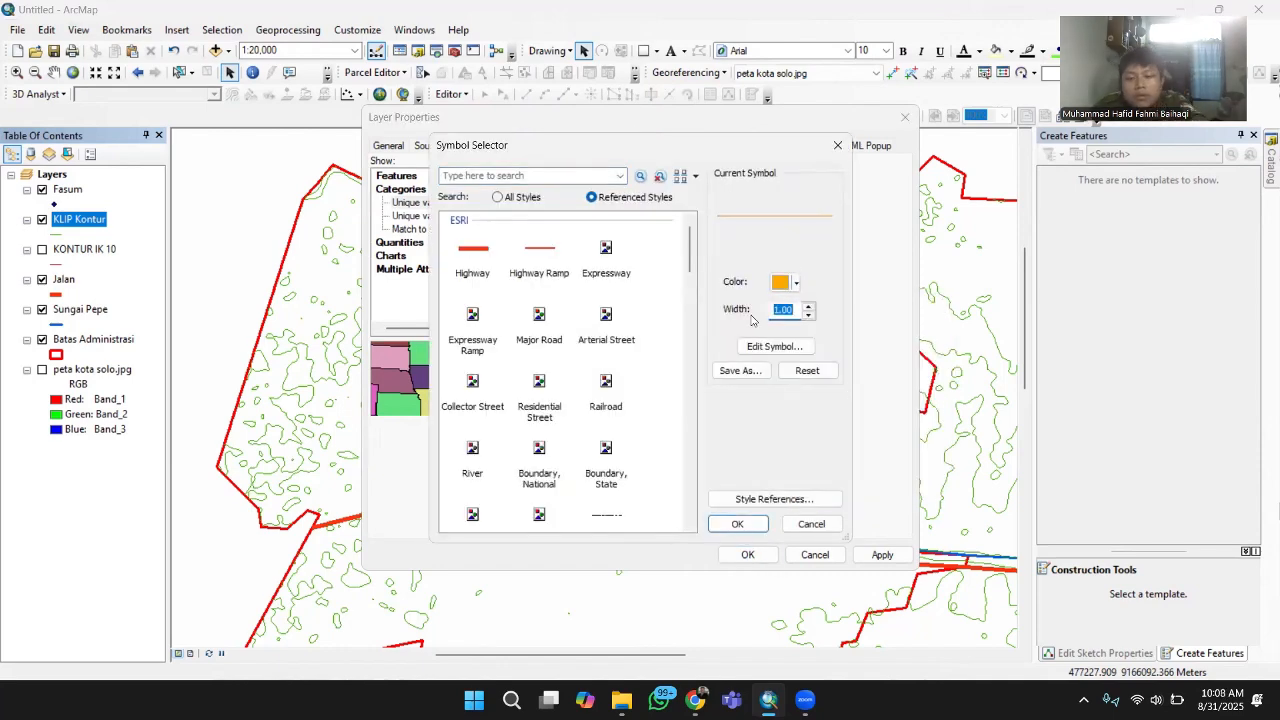
left_click(737, 523)
left_click(882, 555)
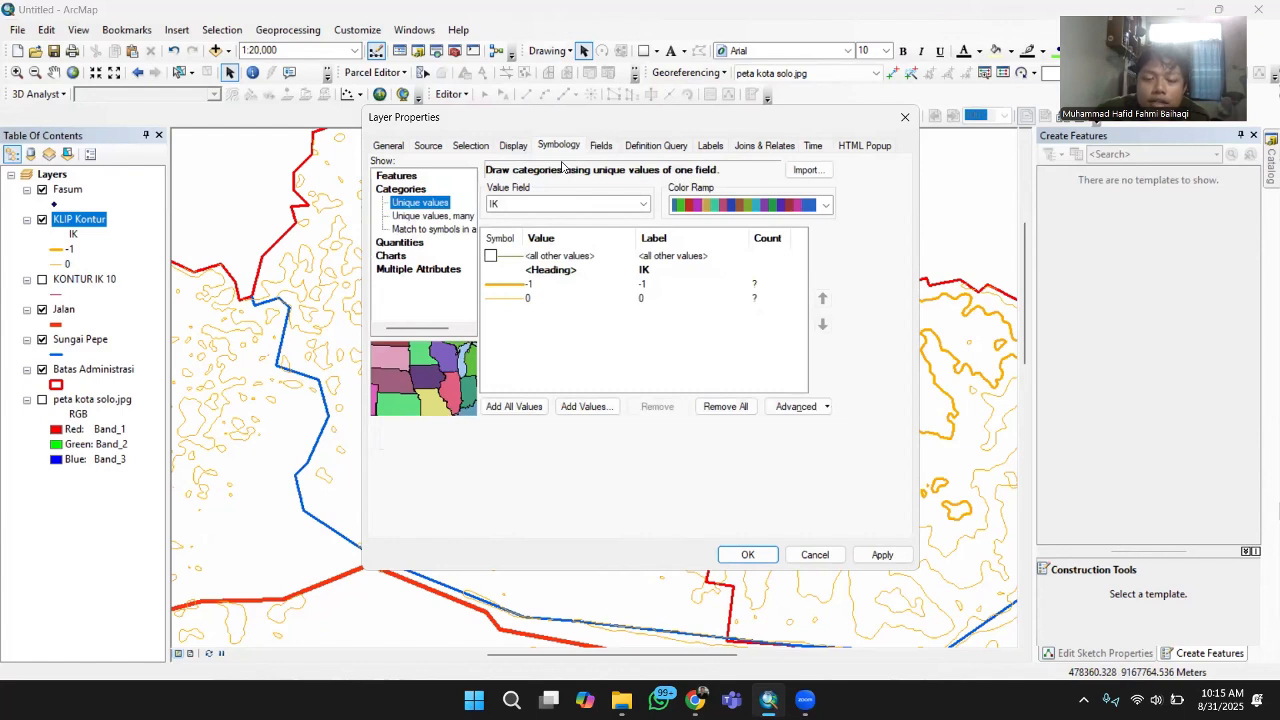
- Enable labels for KLIP Kontur and set them to define classes of features and label each class differently
left_click(710, 146)
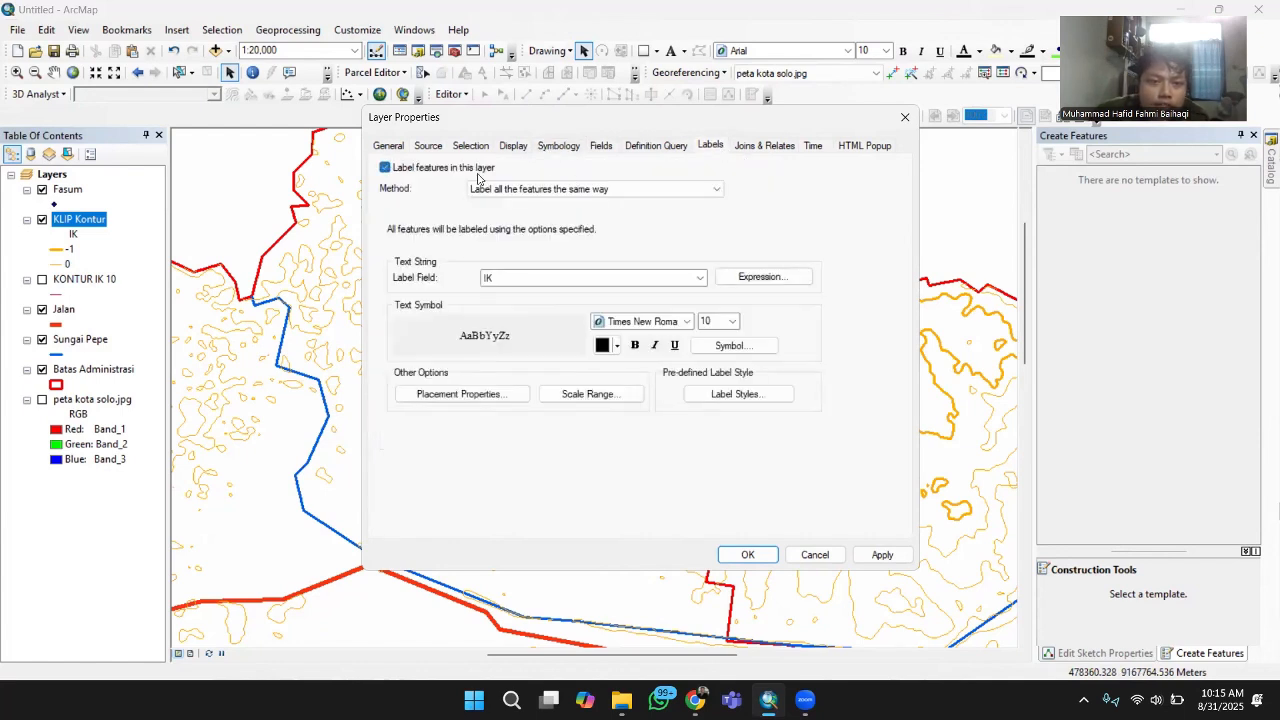
left_click(560, 189)
left_click(563, 213)
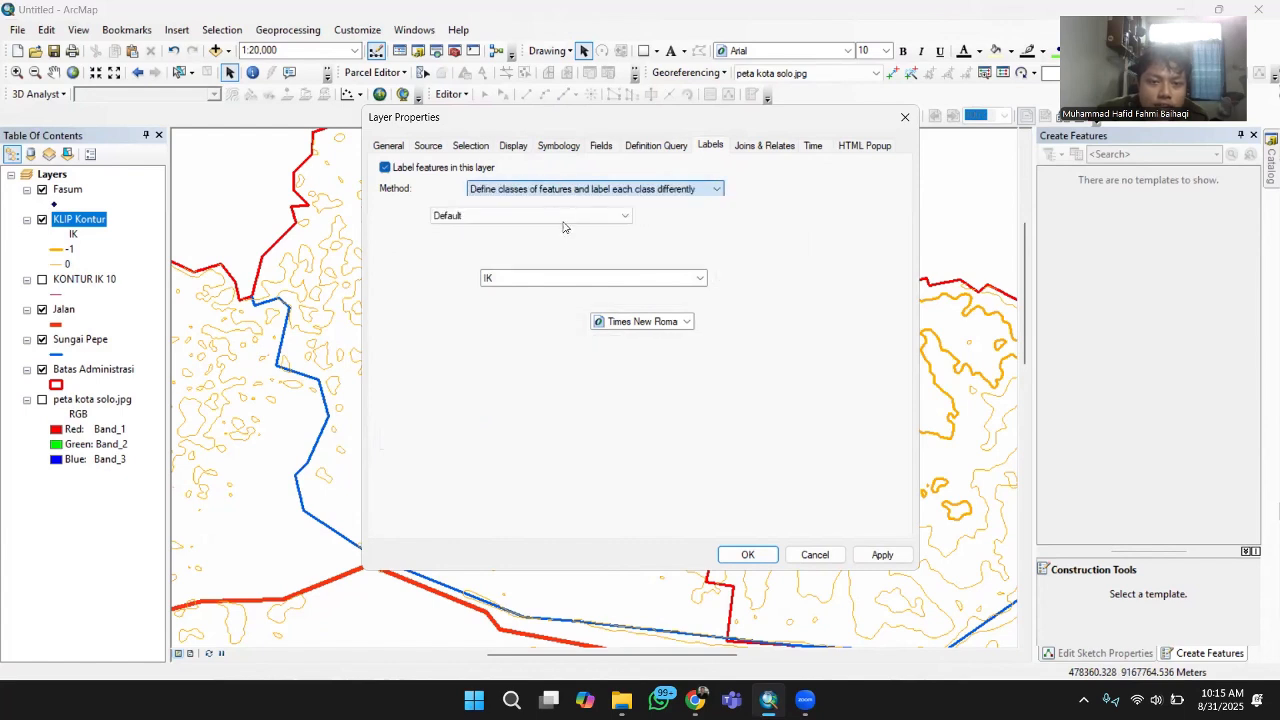
left_click(559, 216)
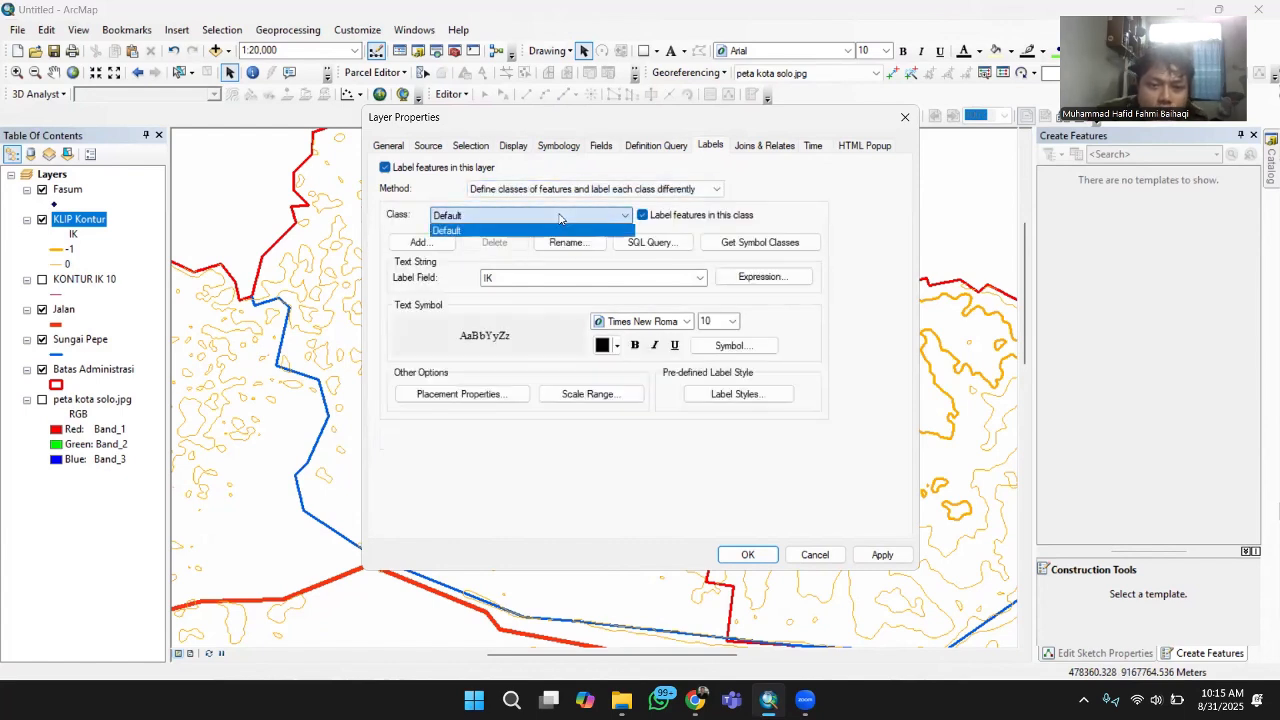
left_click(557, 217)
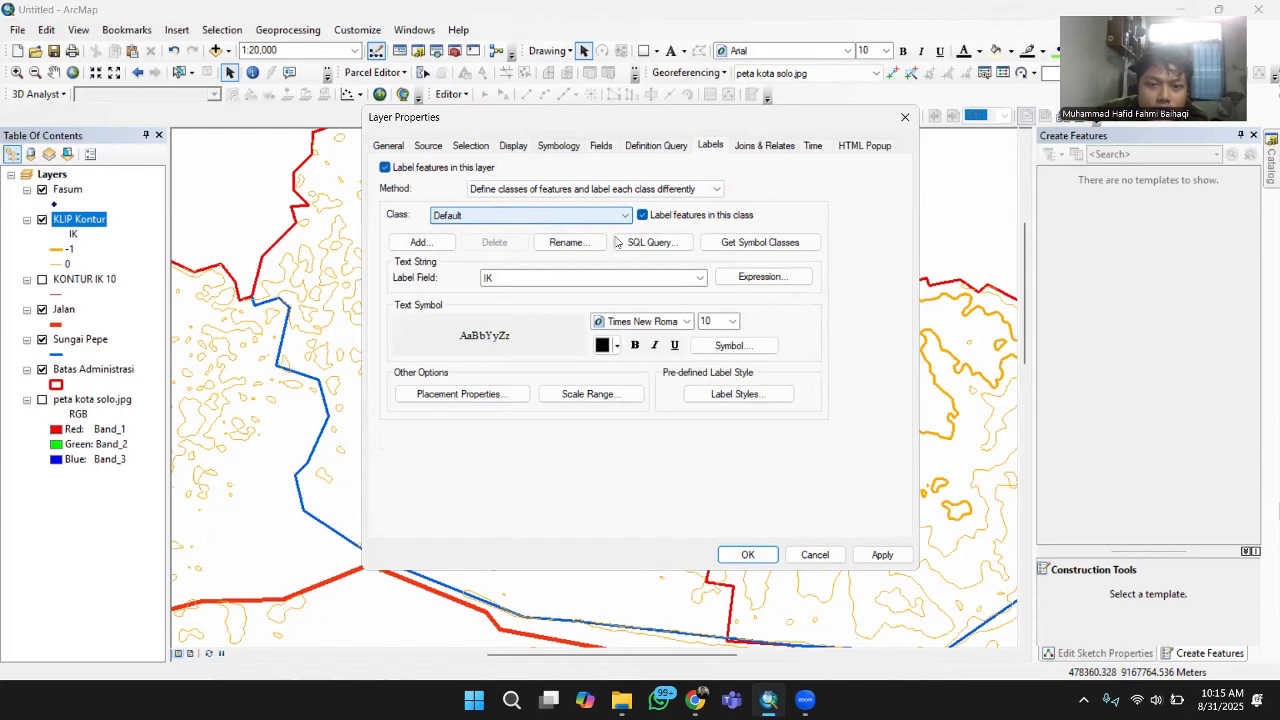
- Restrict the Default label class to index contours with the SQL query "IK" = -1
left_click(650, 244)
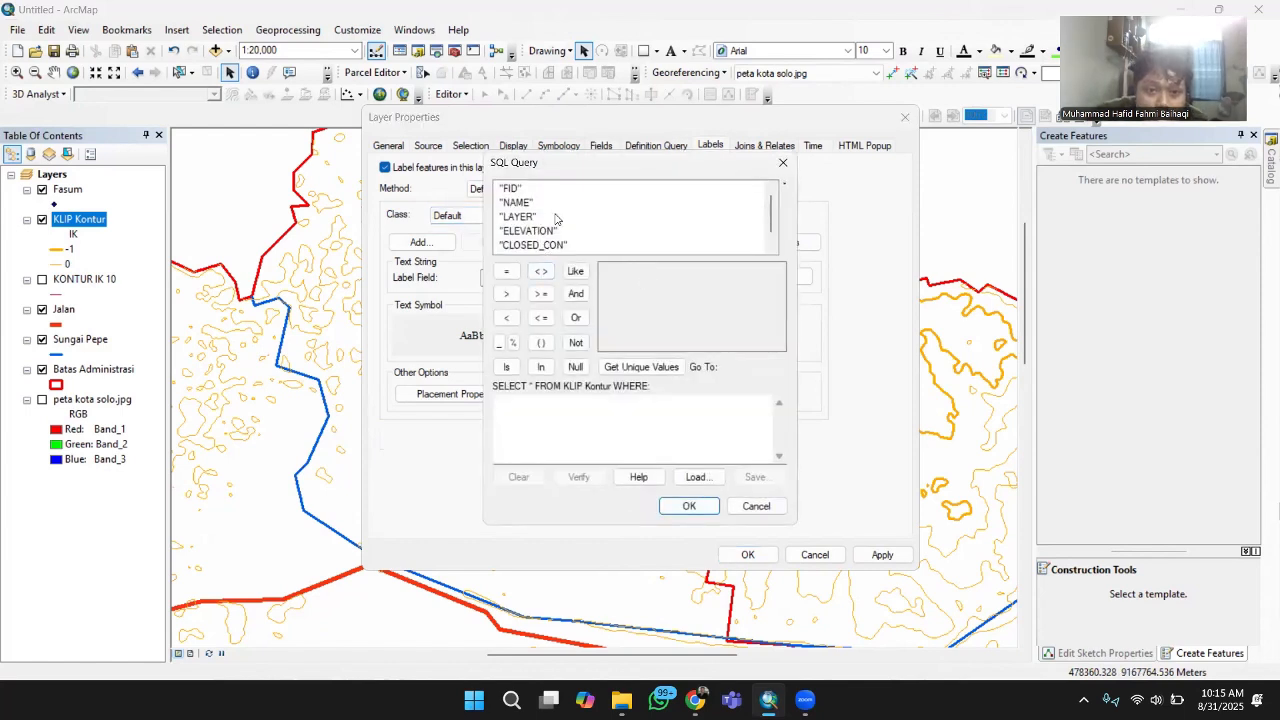
scroll(560, 223, "down", 1)
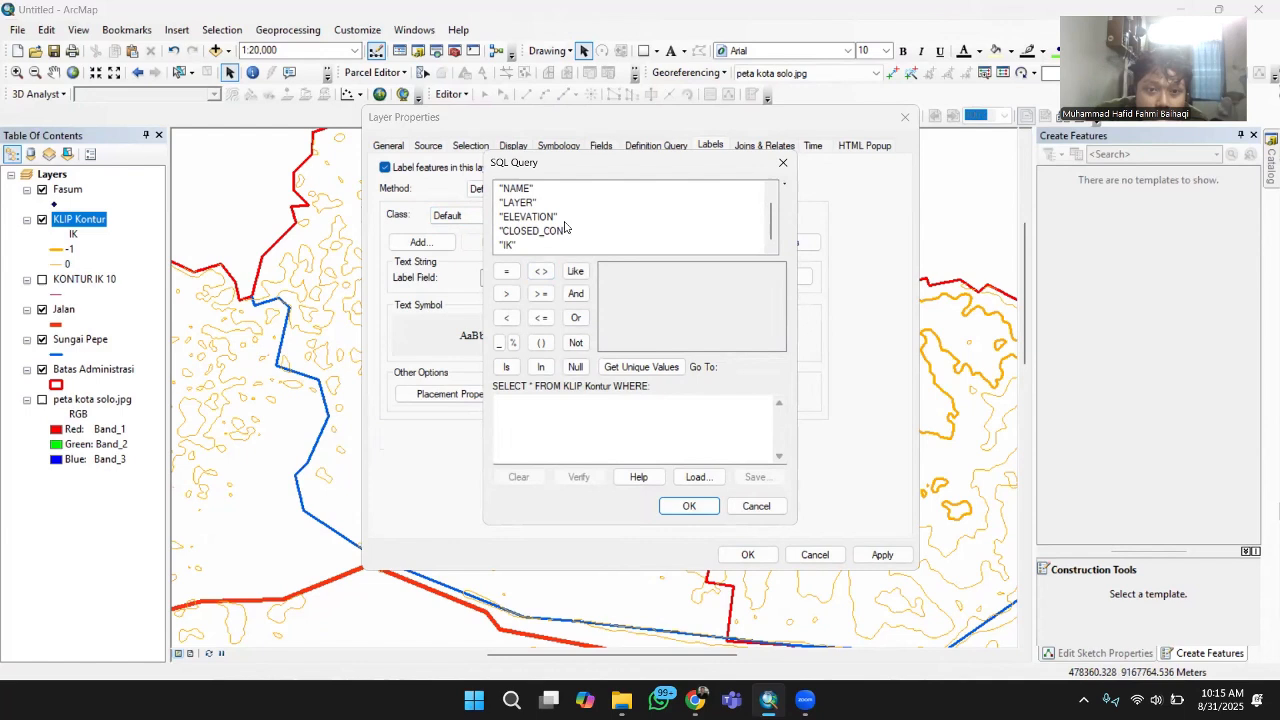
double_click(507, 246)
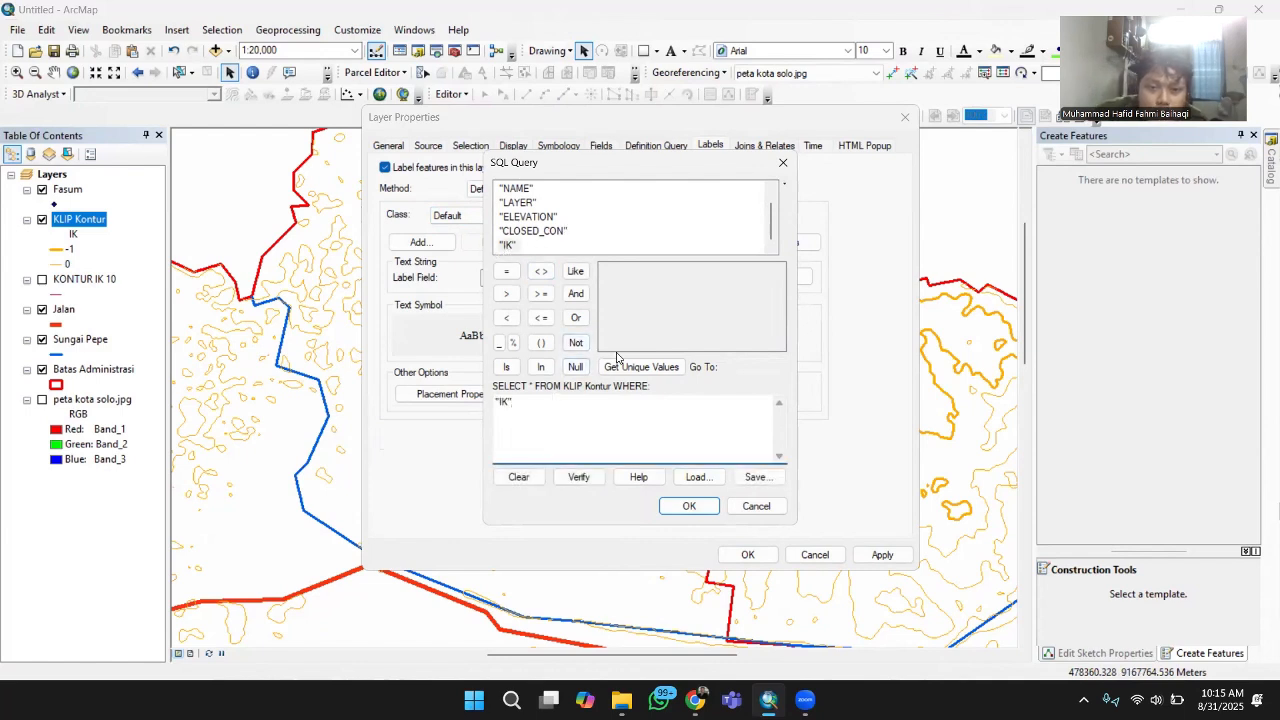
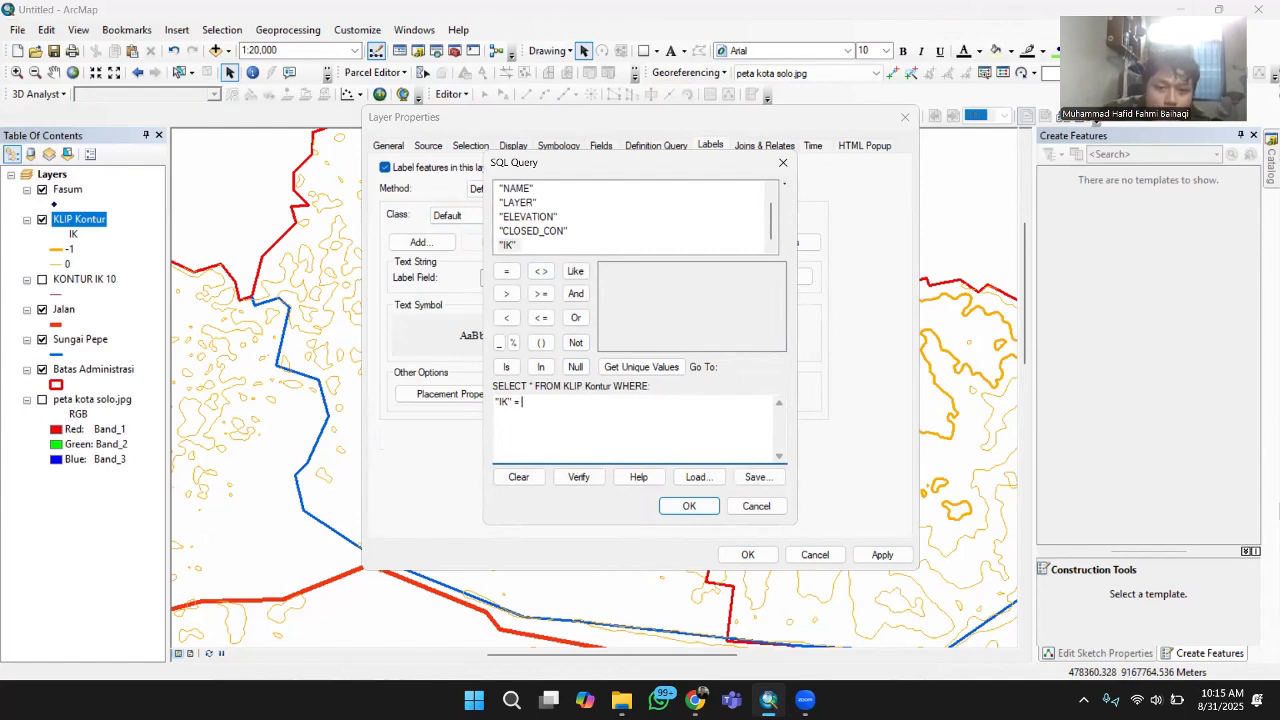
left_click(641, 366)
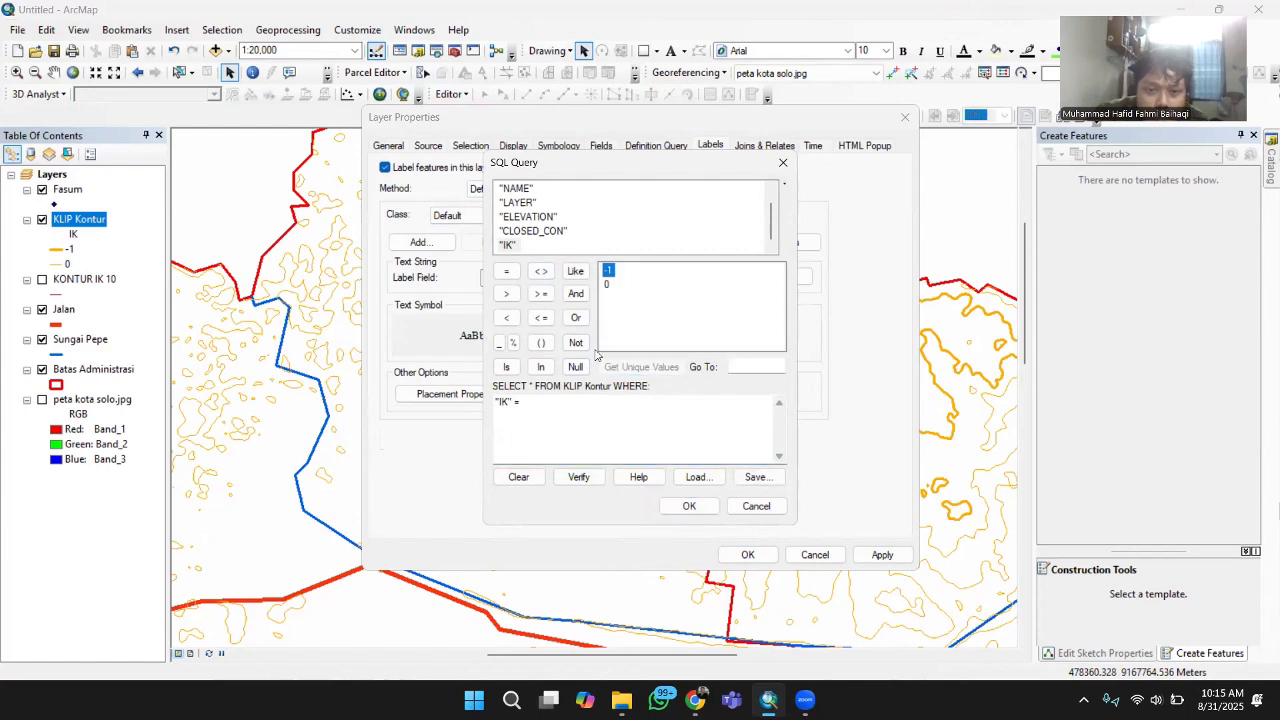
double_click(612, 273)
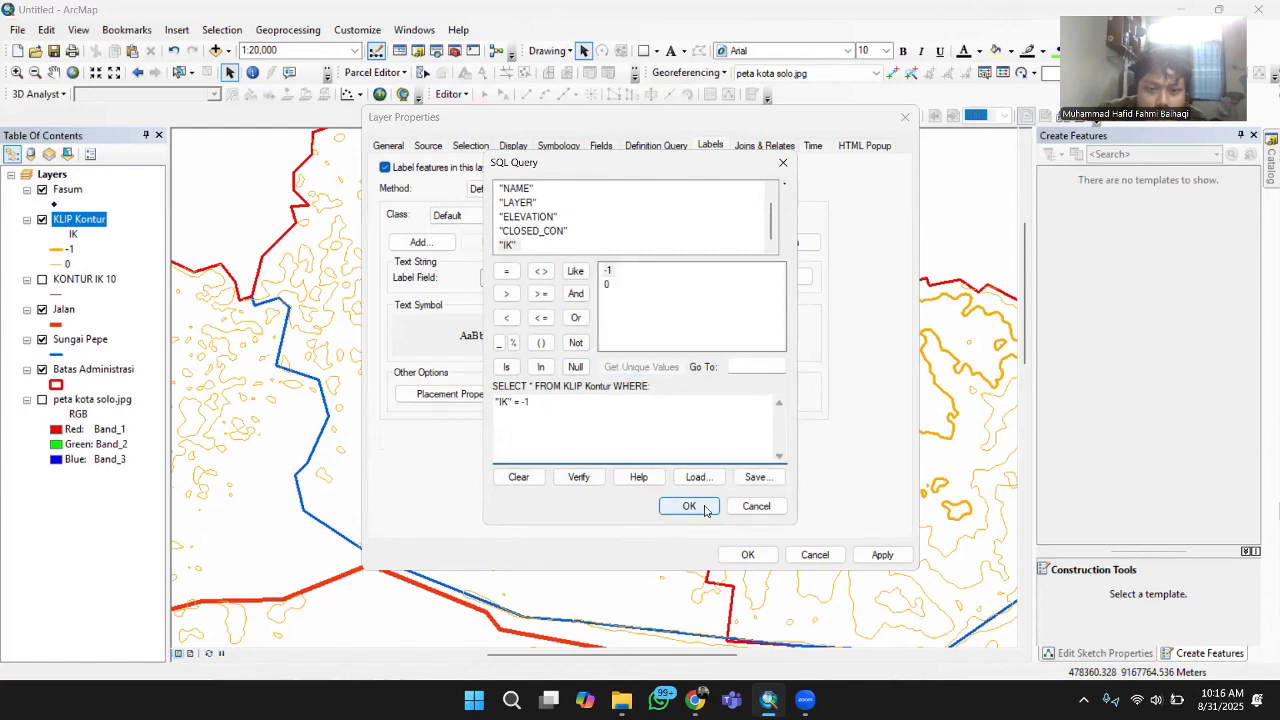
left_click(689, 506)
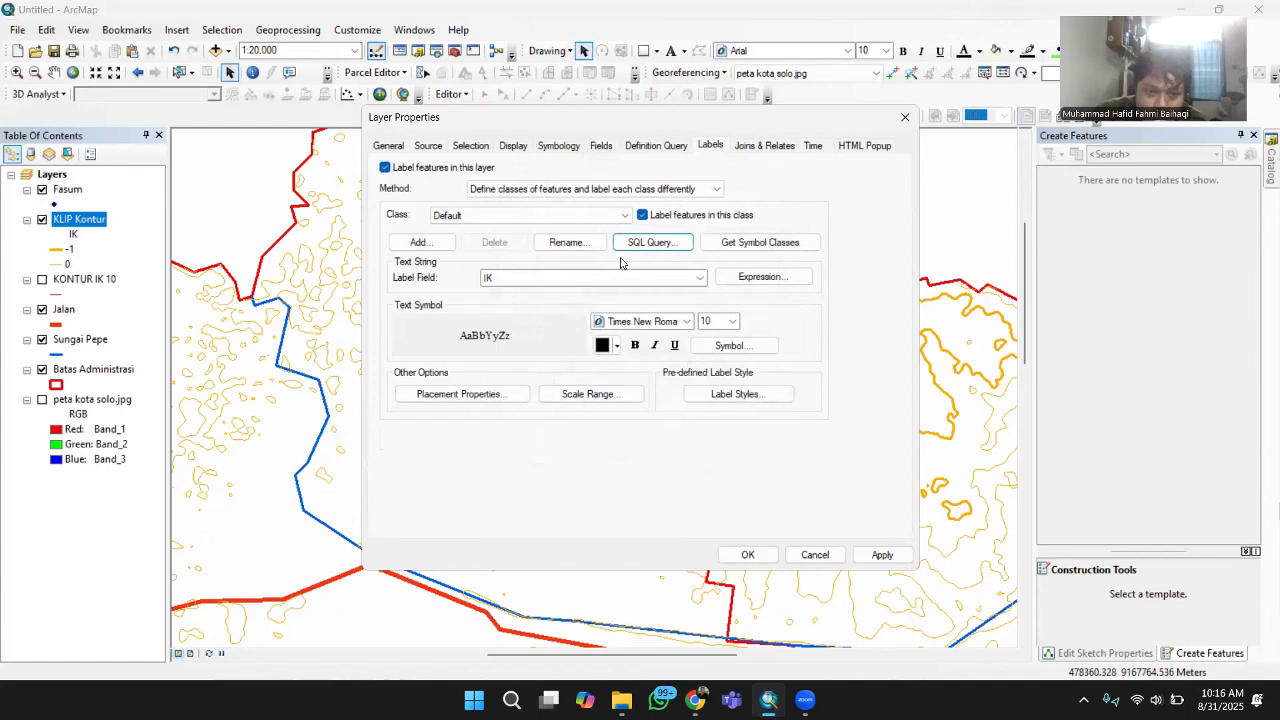
- Use ELEVATION as the label field for the contour labels and apply the layer properties
left_click(585, 307)
left_click(551, 362)
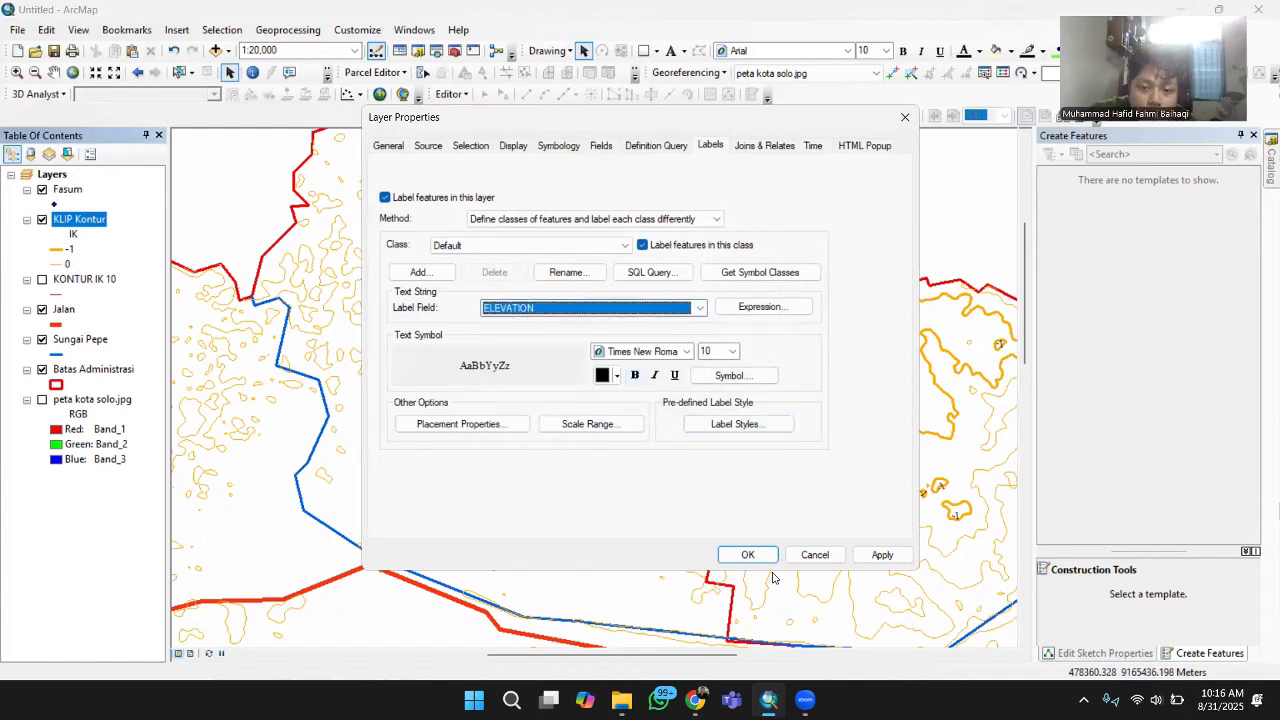
left_click(869, 557)
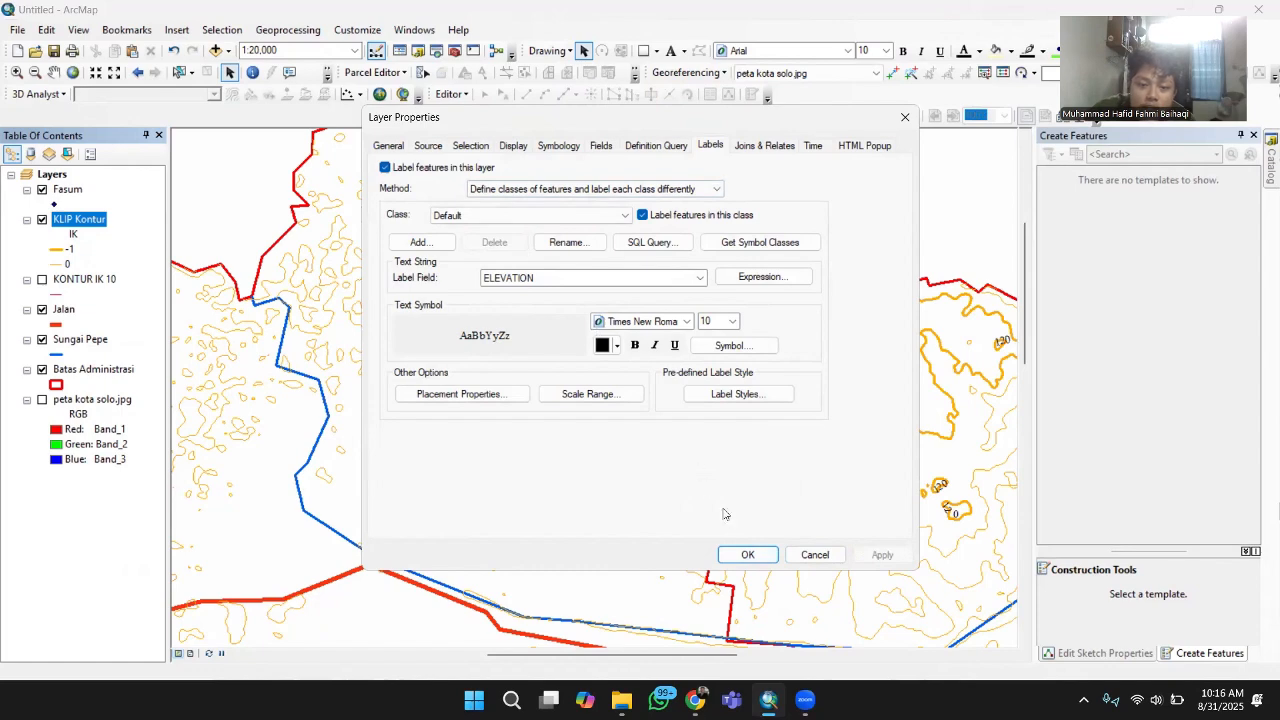
left_click(765, 561)
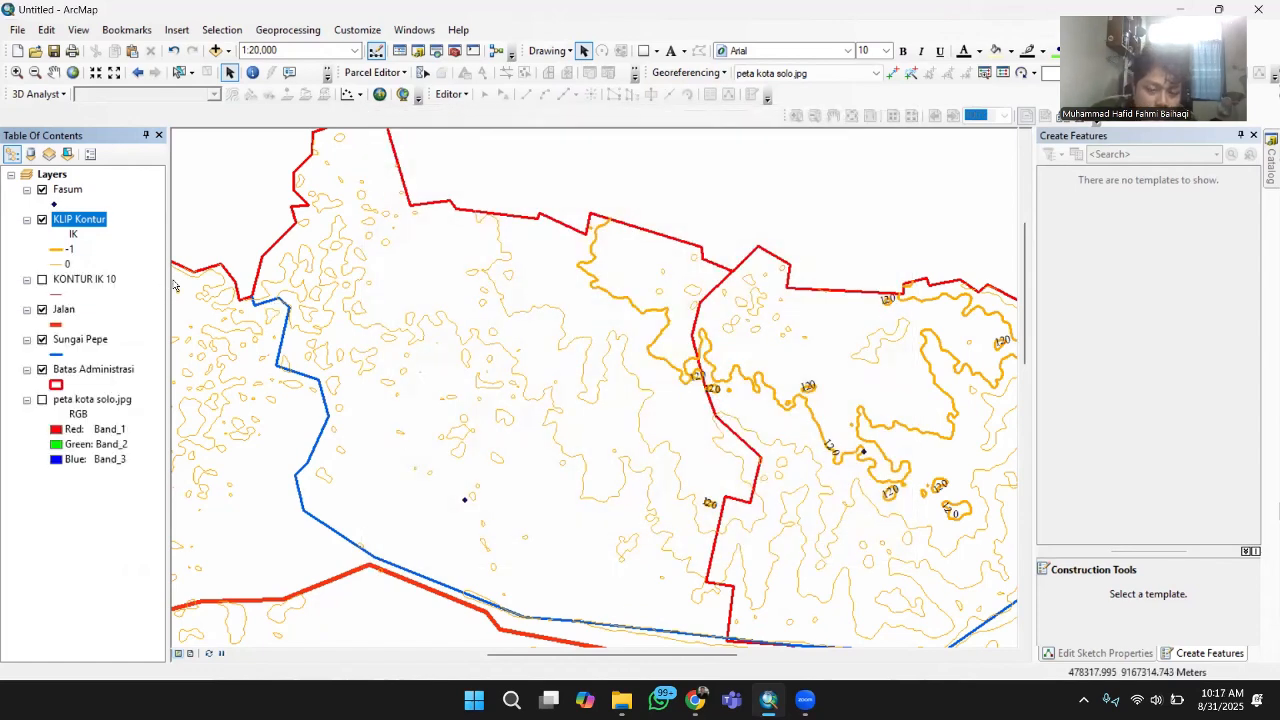
- Symbolize the Fasum layer by unique values of the Keterangan field and add all its values
right_click(63, 193)
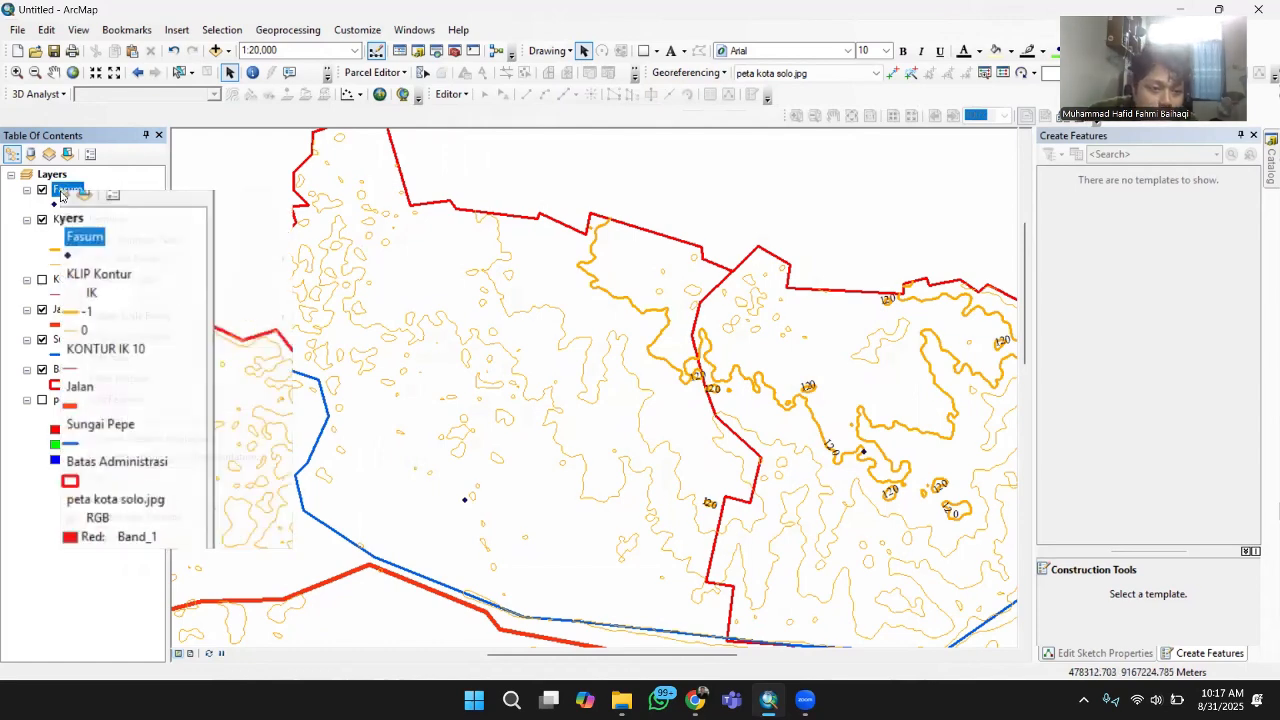
right_click(66, 193)
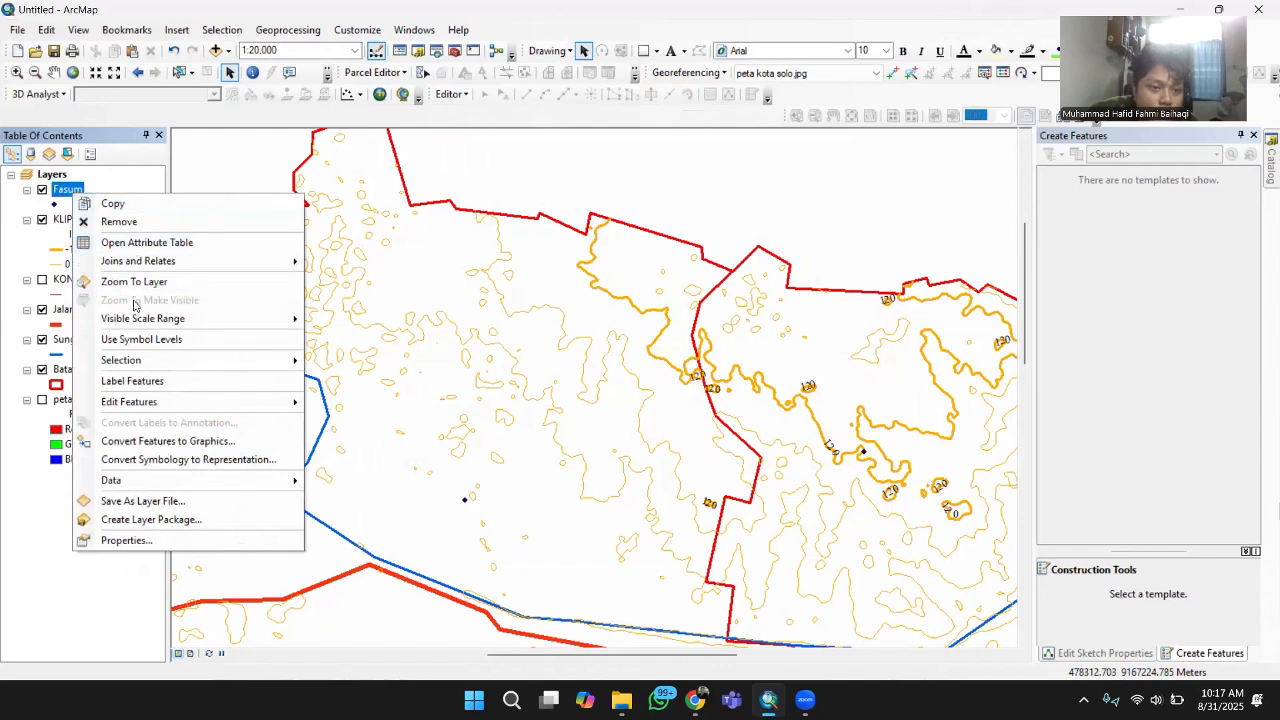
left_click(125, 540)
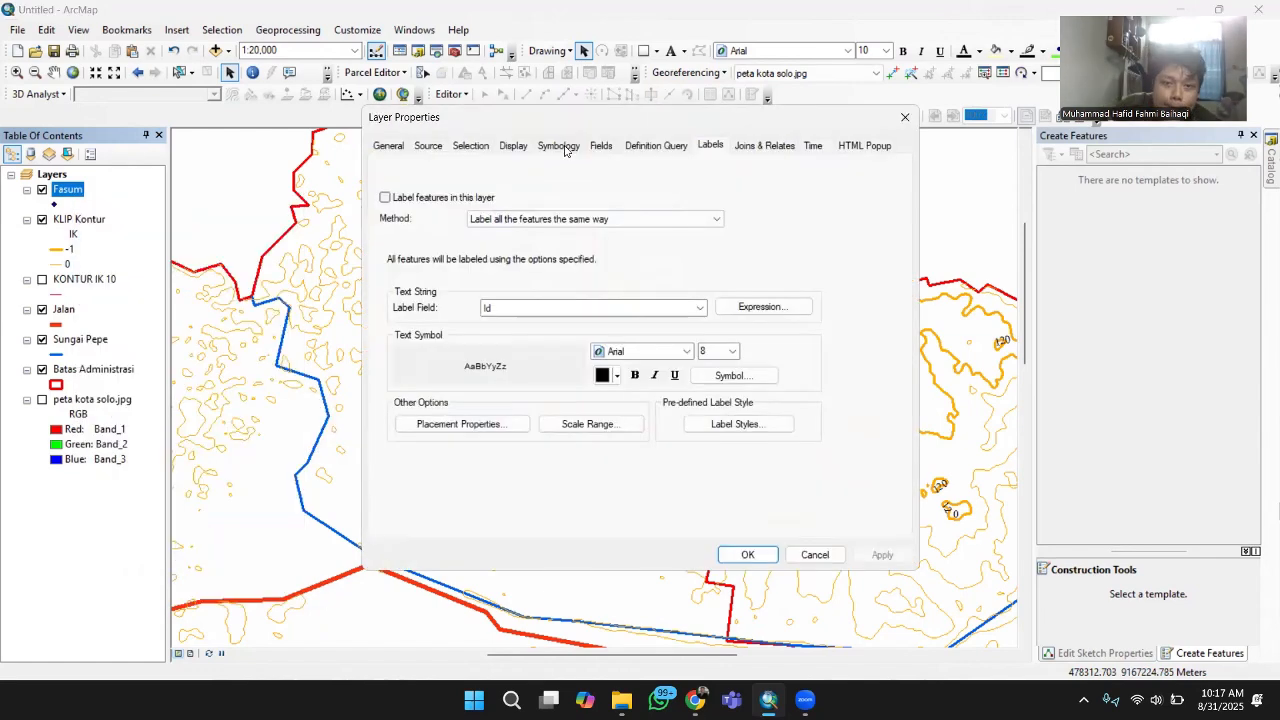
left_click(565, 147)
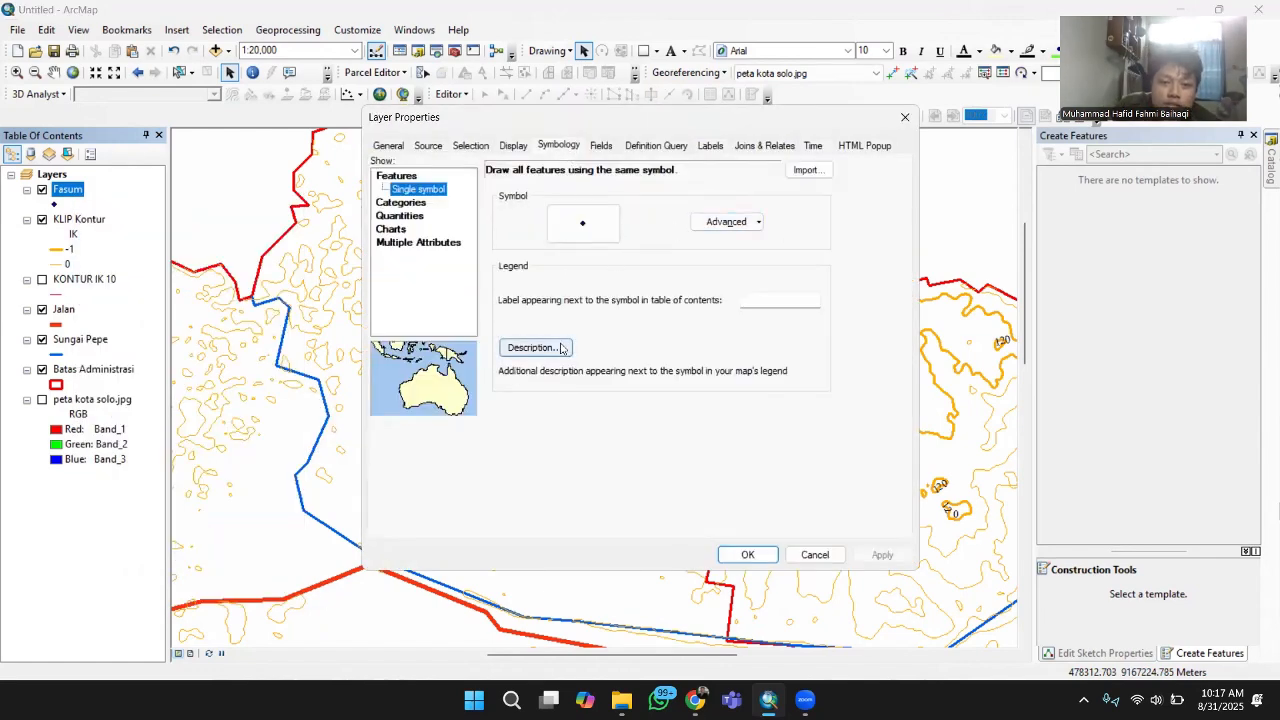
left_click(402, 216)
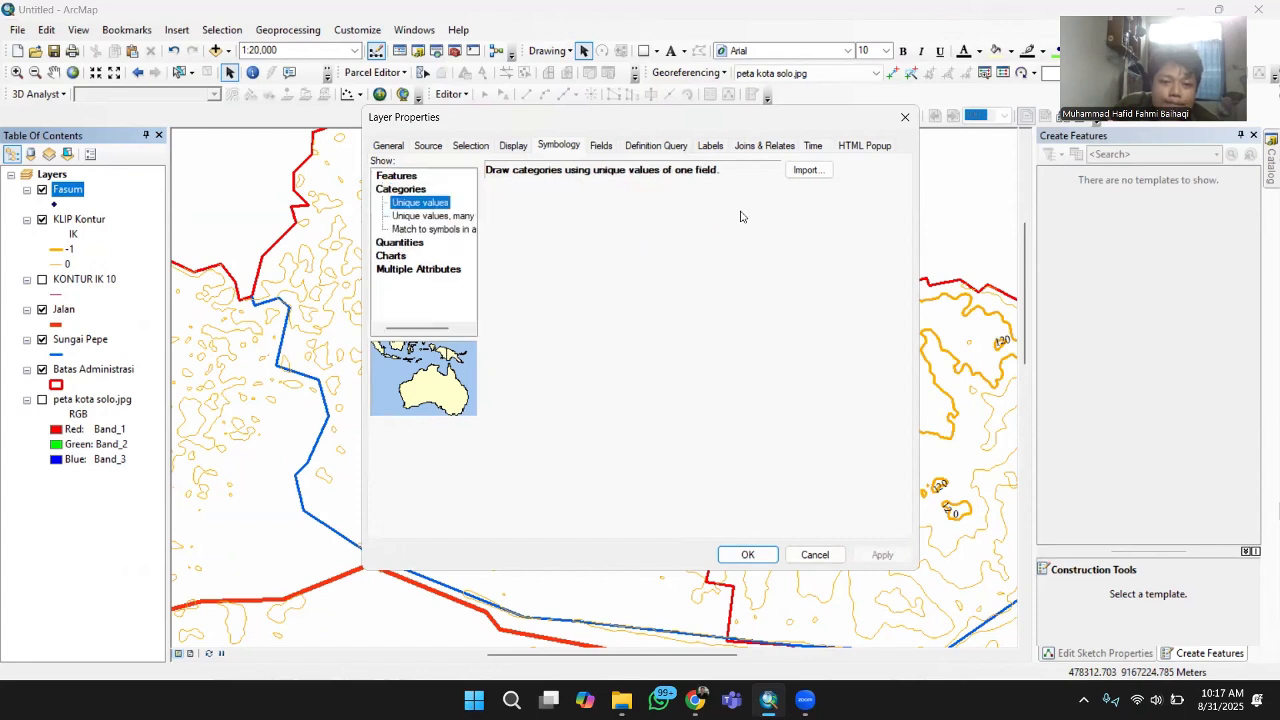
left_click(572, 205)
left_click(569, 231)
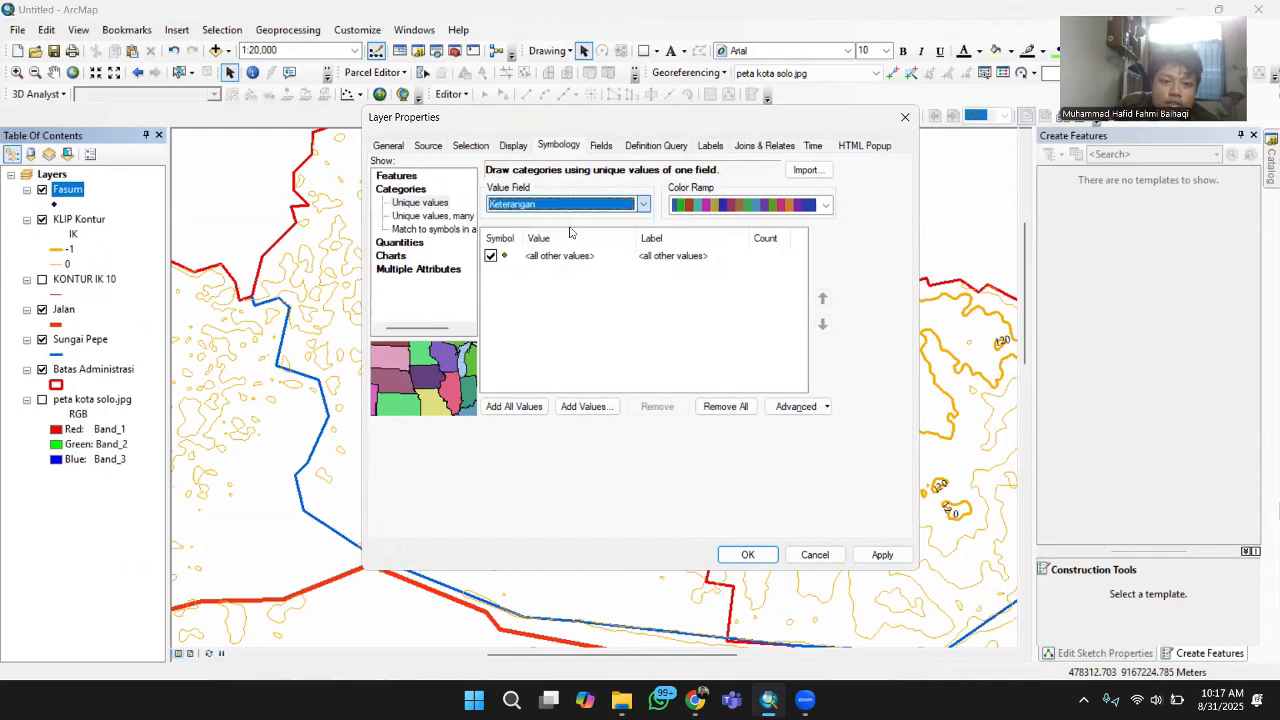
left_click(516, 406)
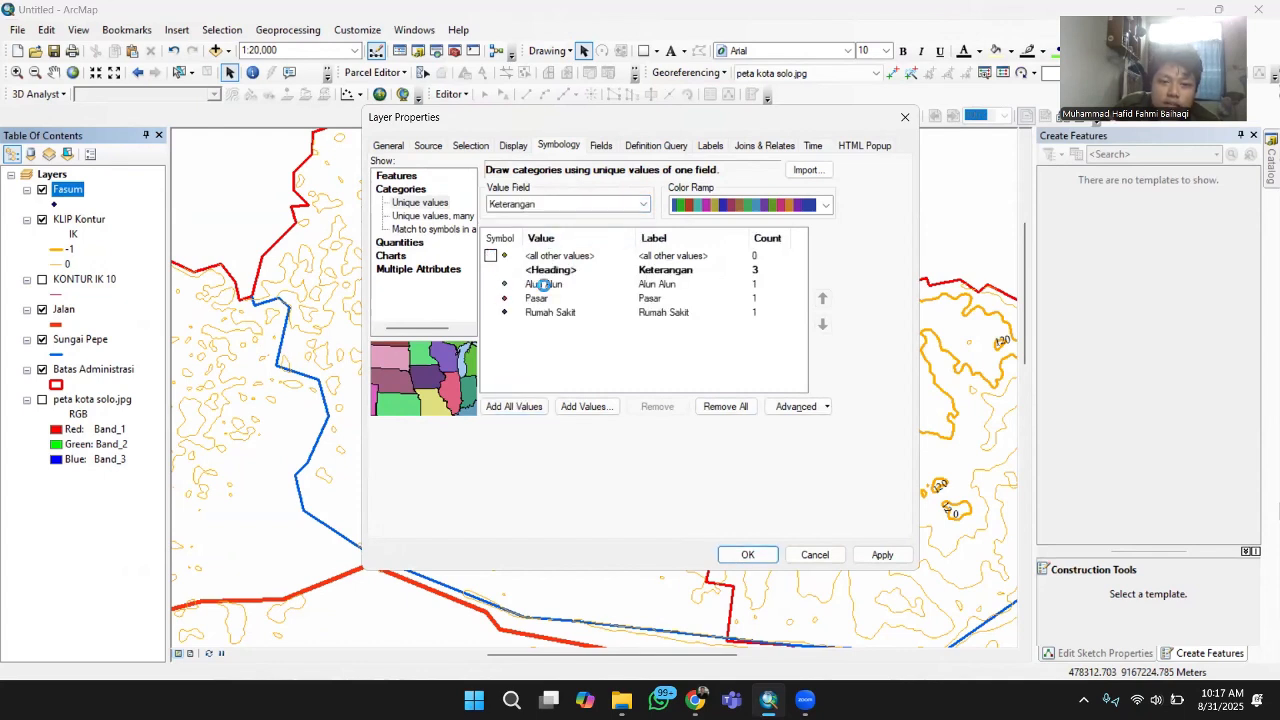
- Open the style references from the symbol settings of the Alun Alun class
left_click(546, 286)
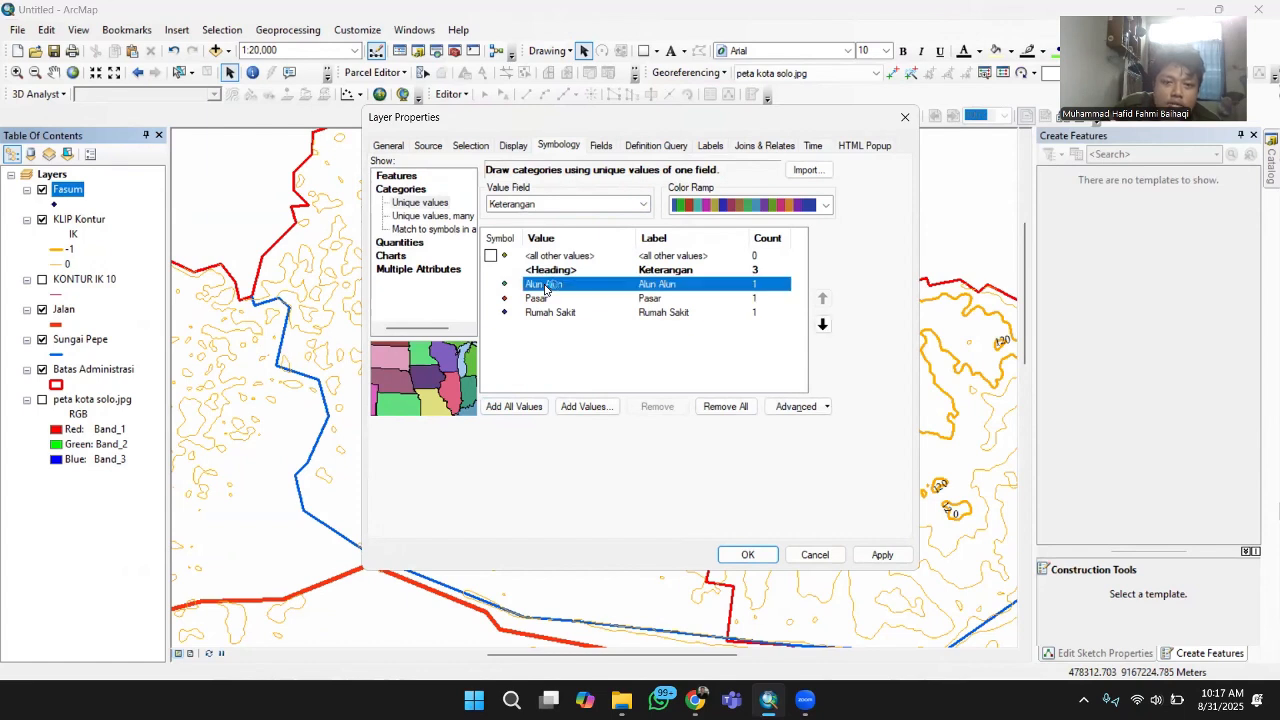
double_click(546, 286)
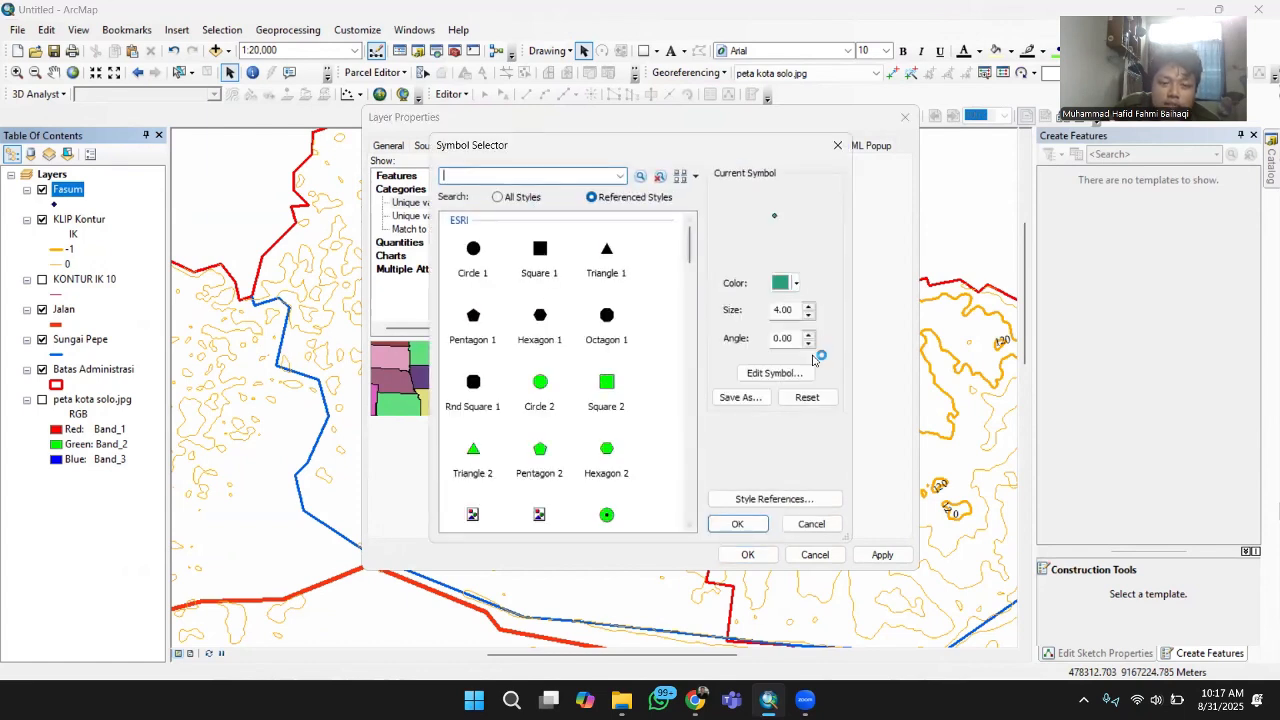
left_click(765, 499)
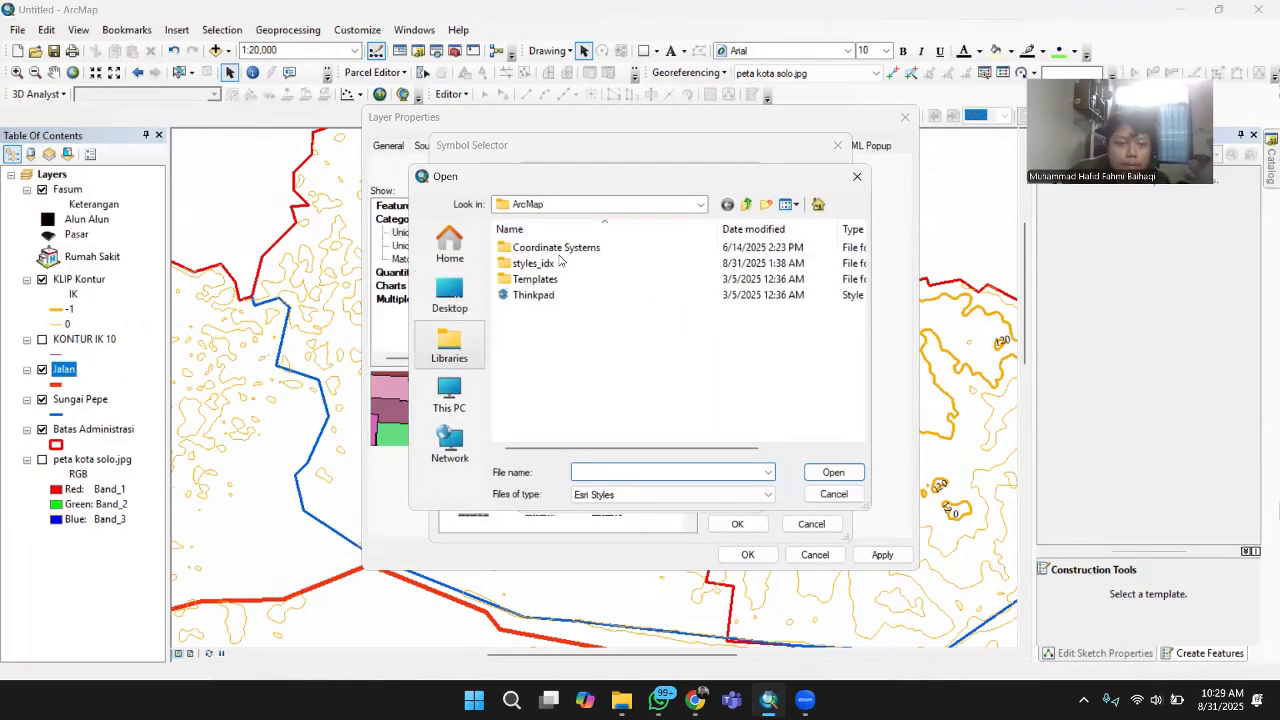
- Load the Simbol RBI style file from the Downloads folder into the style references
left_click(449, 295)
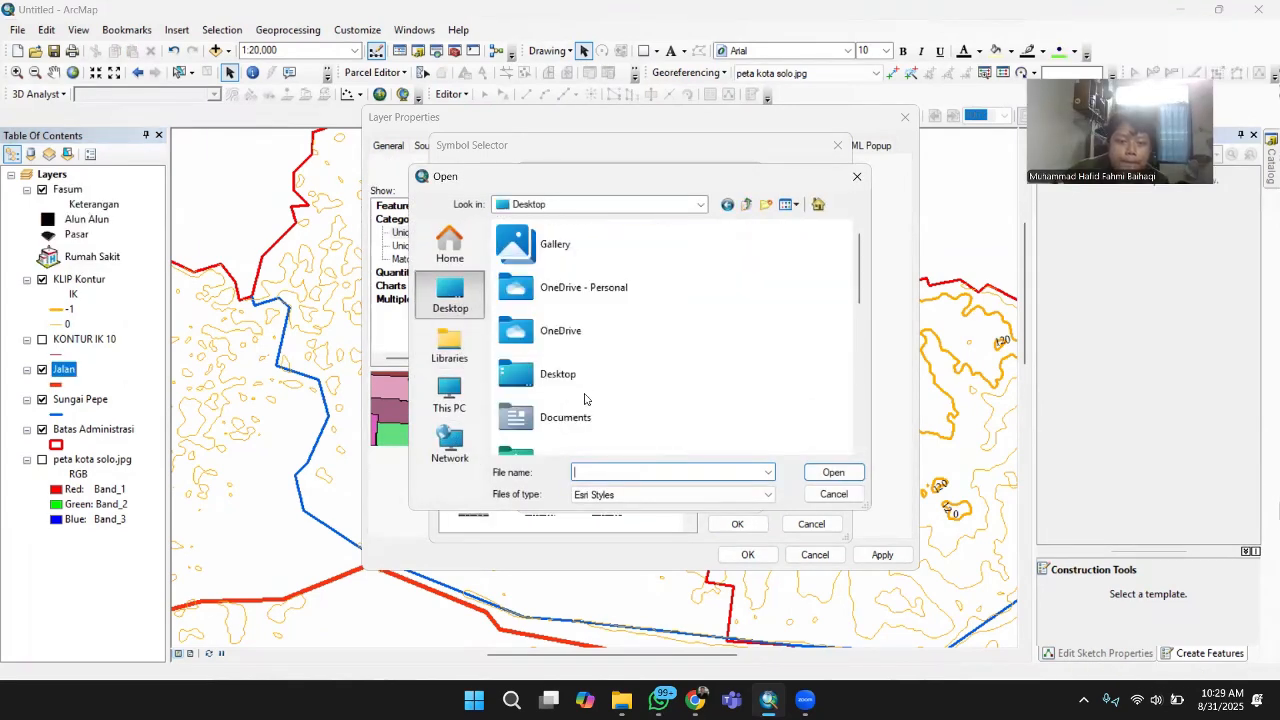
double_click(592, 267)
double_click(592, 267)
left_click(628, 491)
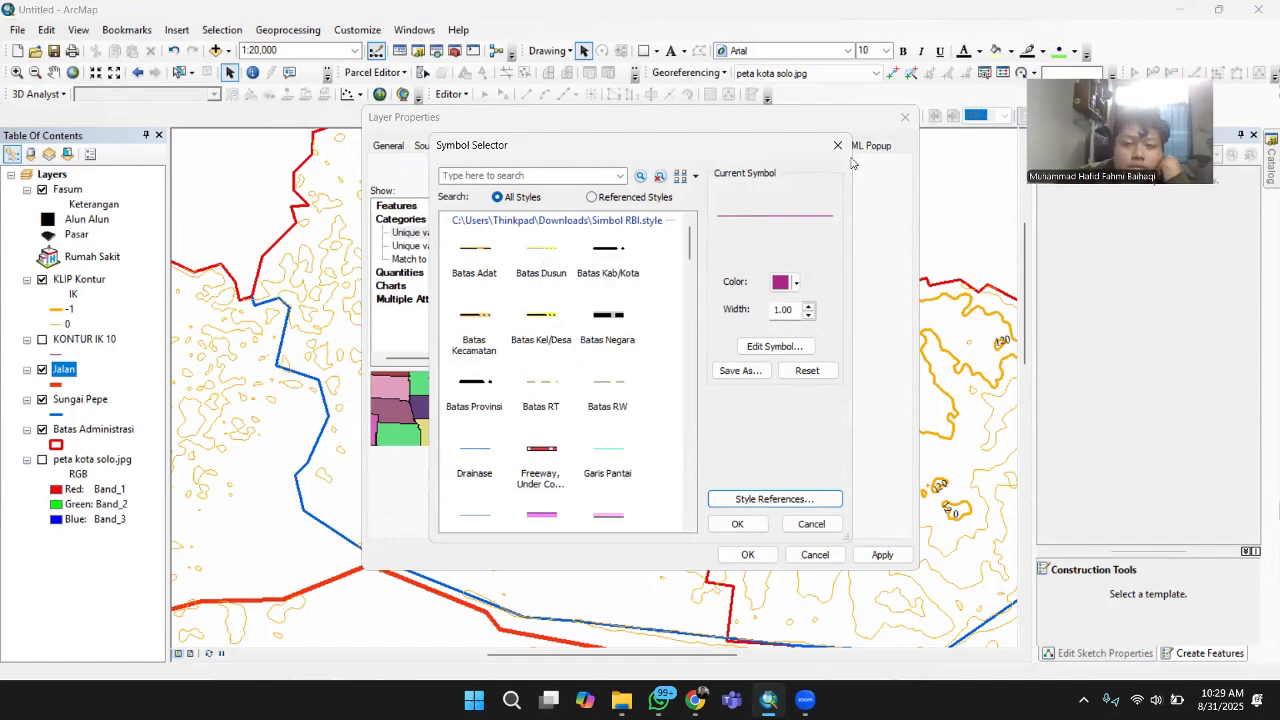
- Search the styles for "arteri" and assign the Simbol RBI Jalan Arteri symbol to the Jalan layer's road class
left_click(530, 175)
type("arteri")
key("Return")
left_click(574, 319)
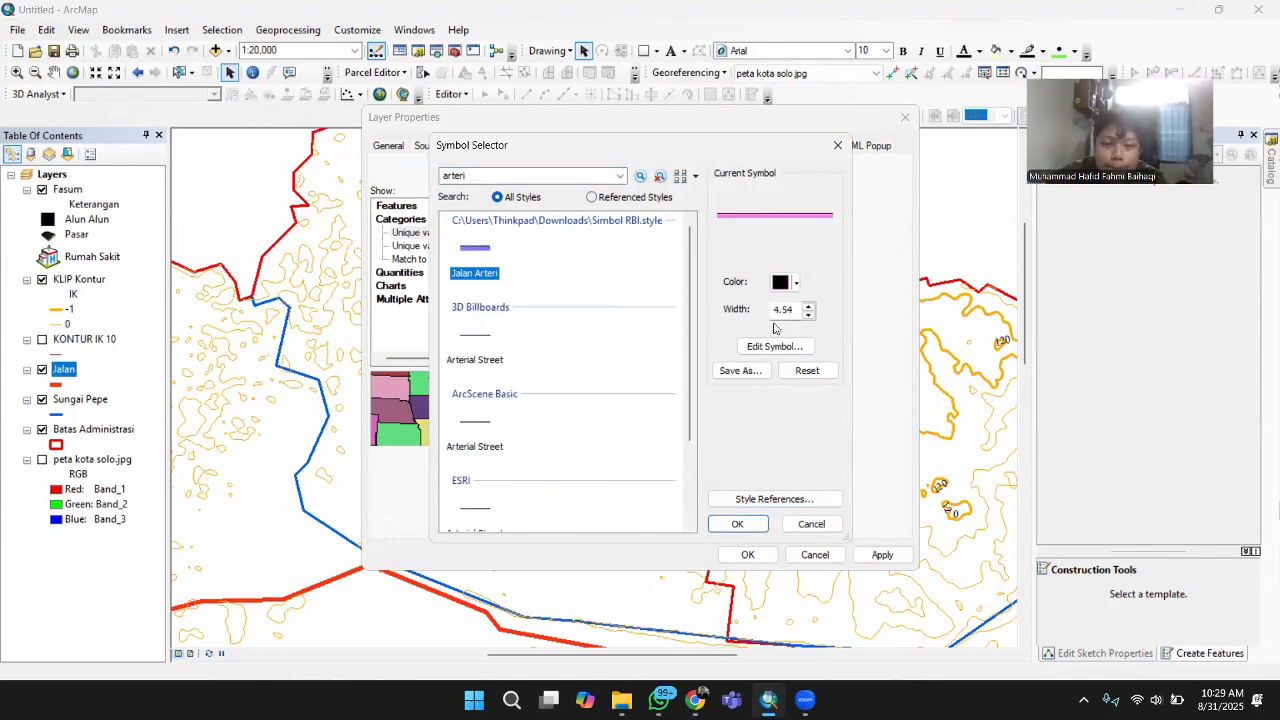
key("Escape")
left_click(748, 554)
- Categorize Sungai Pepe by its Id values and give the 0 class a light blue river symbol found by searching "sungai"
right_click(85, 429)
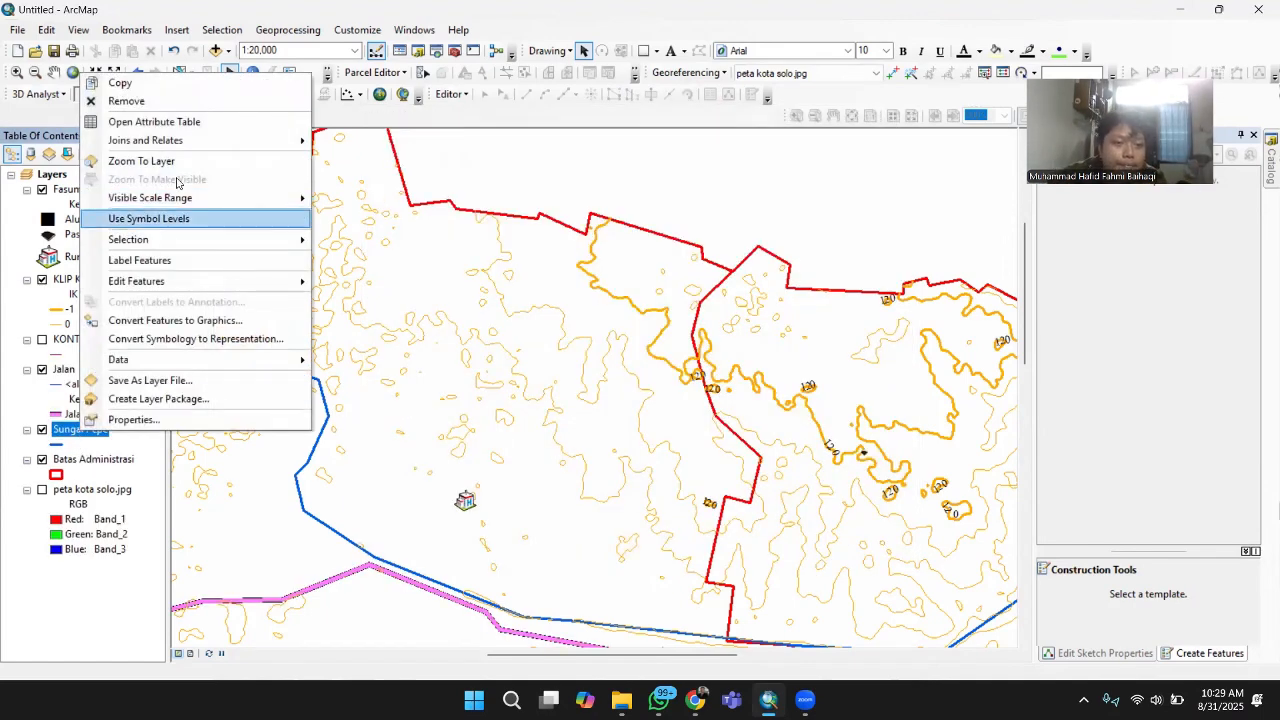
left_click(200, 214)
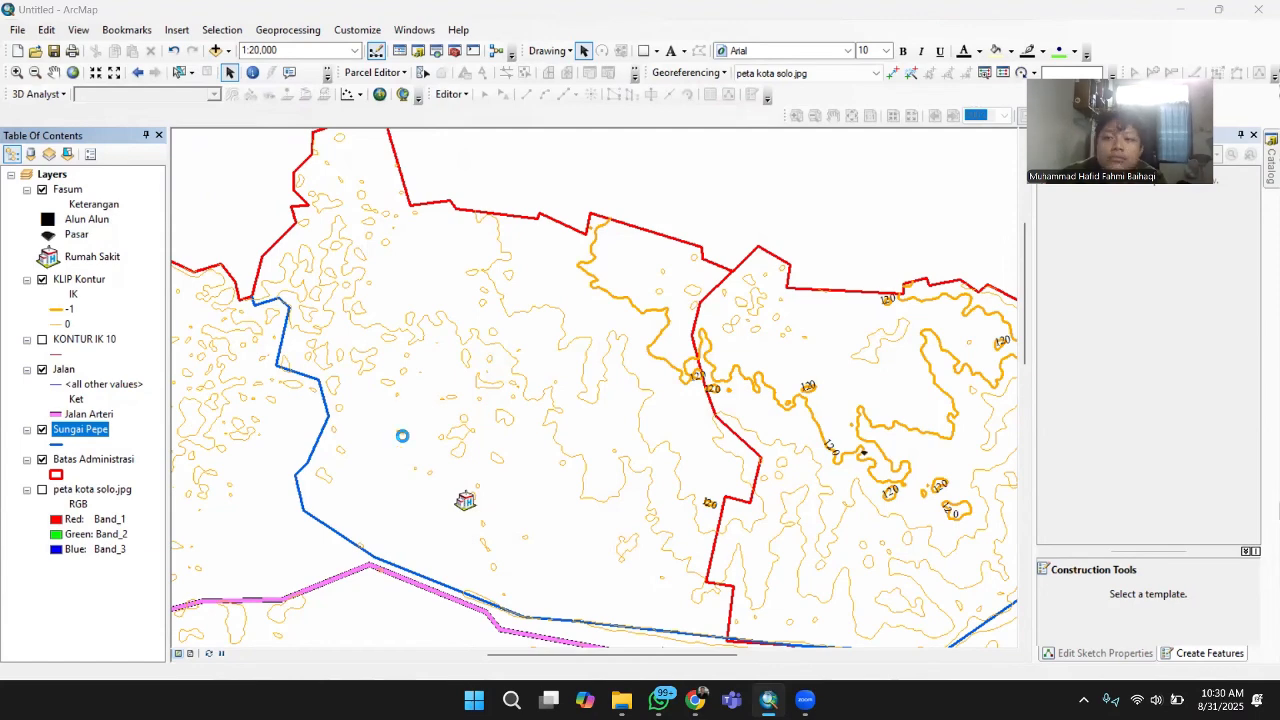
left_click(425, 239)
double_click(496, 300)
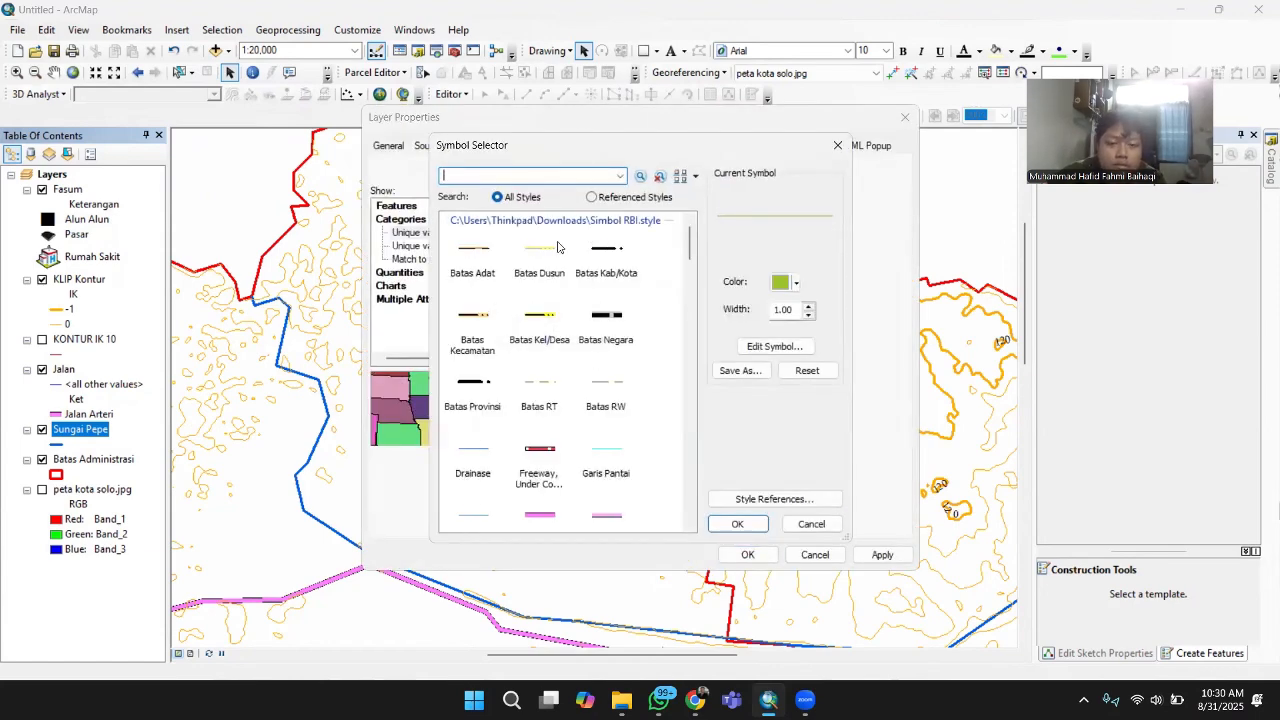
type("sungai")
key("Escape")
left_click(748, 554)
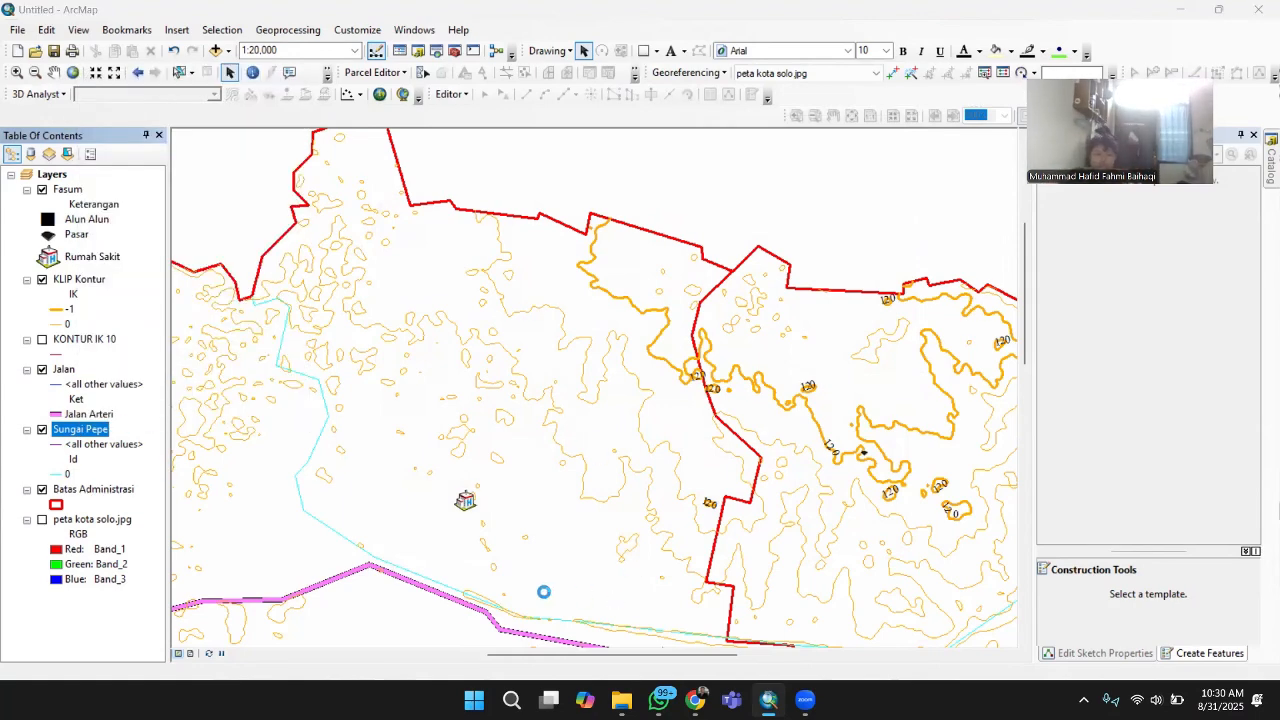
mouse_move(659, 699)
left_click(660, 614)
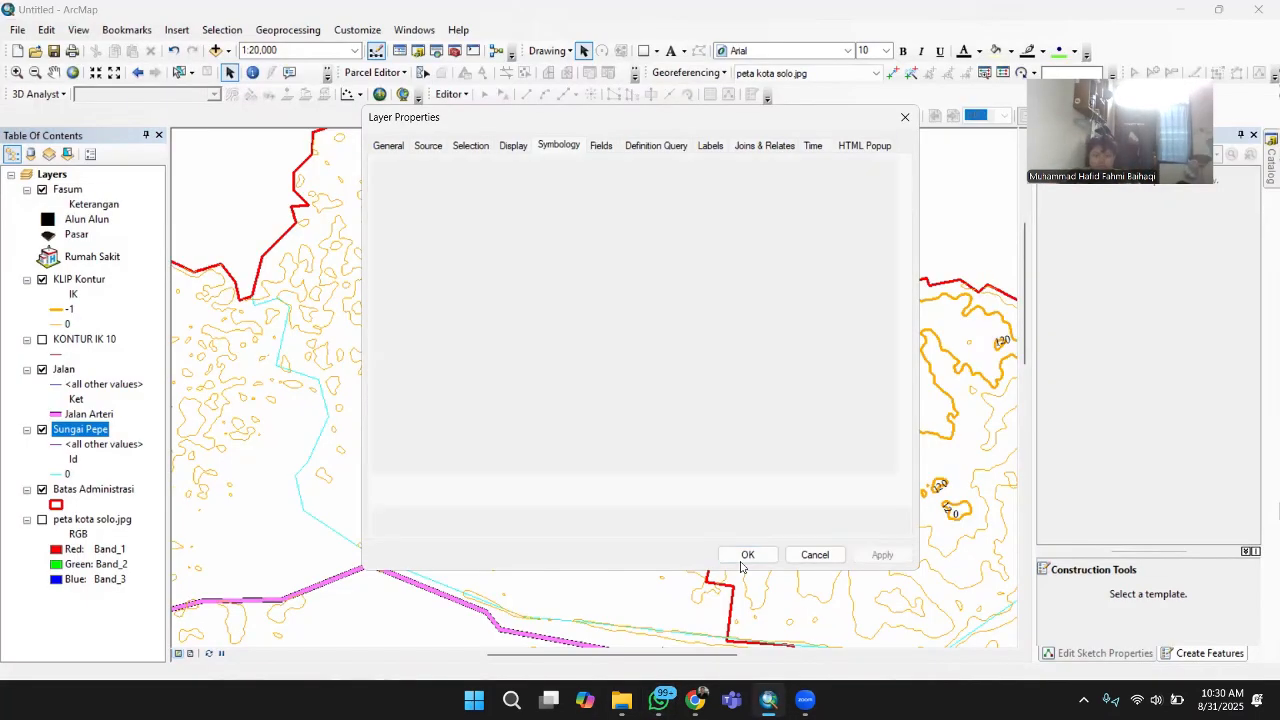
- Remove the <all other values> class from the symbology of the Sungai Pepe and Jalan layers
left_click(743, 556)
left_click(80, 388)
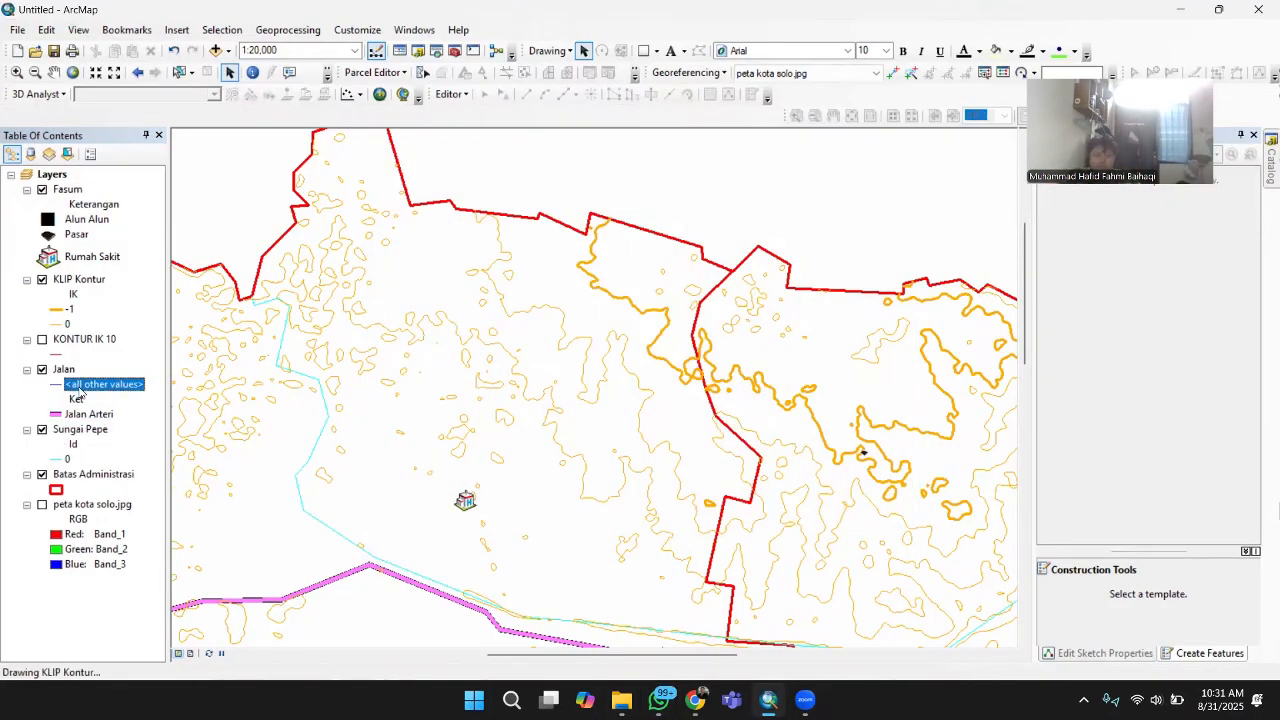
right_click(62, 370)
key("Escape")
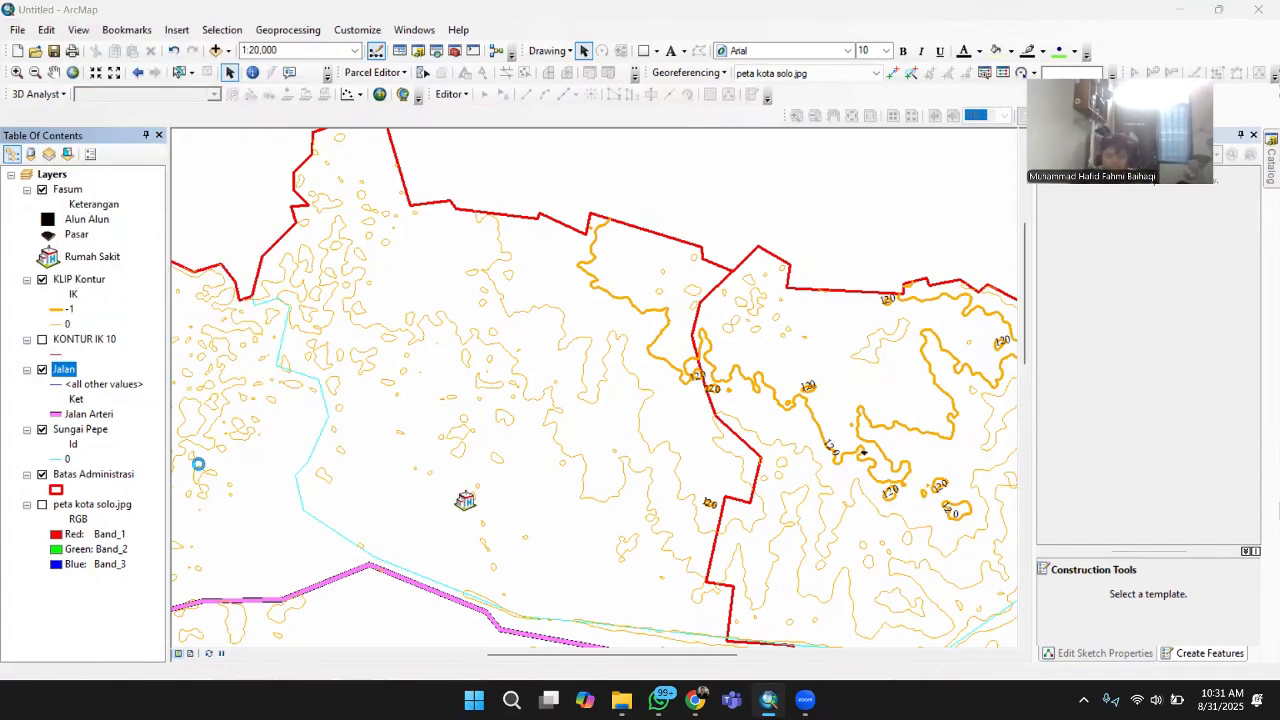
left_click(489, 443)
left_click(741, 553)
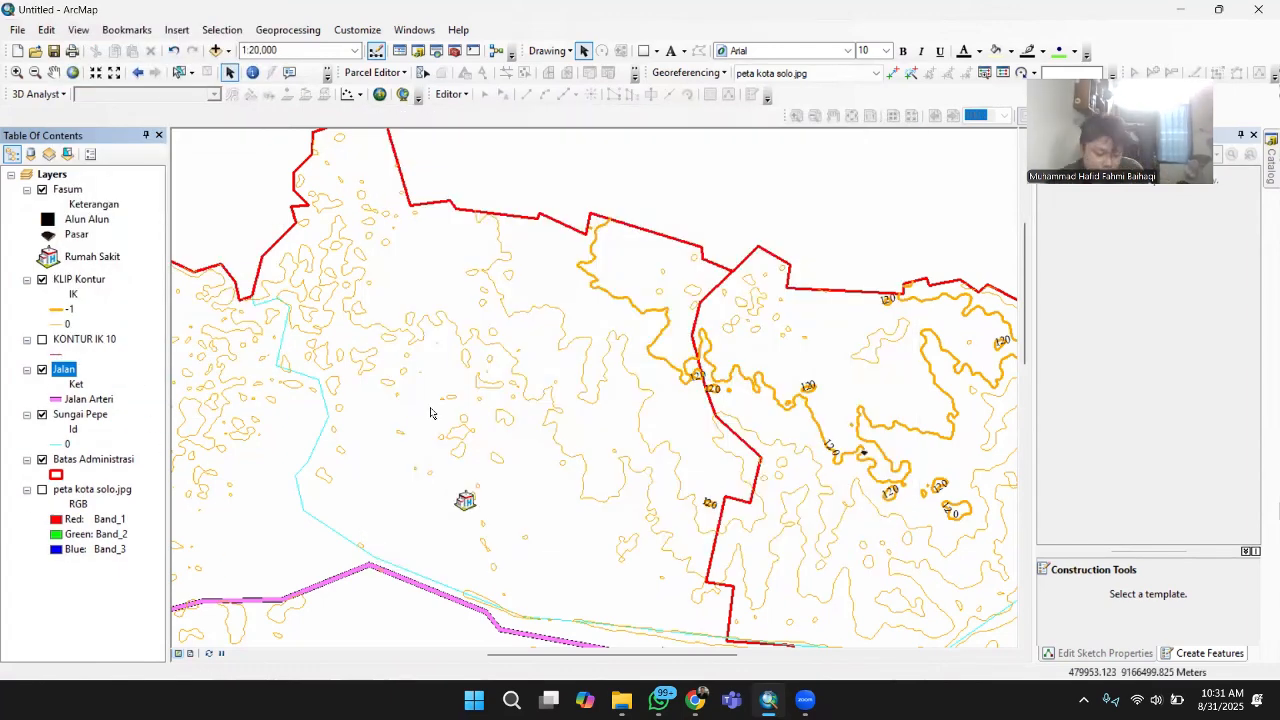
- Review the line symbol assigned to the 0 class of the Sungai Pepe layer
right_click(80, 414)
key("Escape")
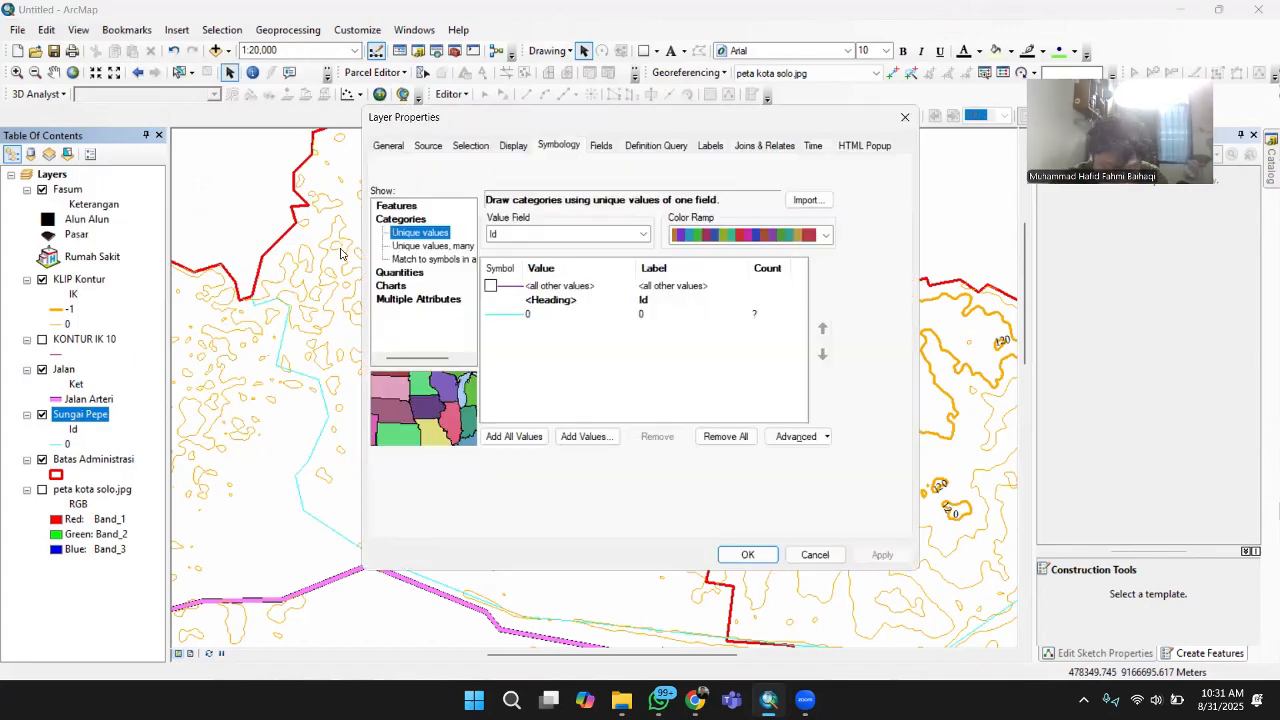
double_click(505, 314)
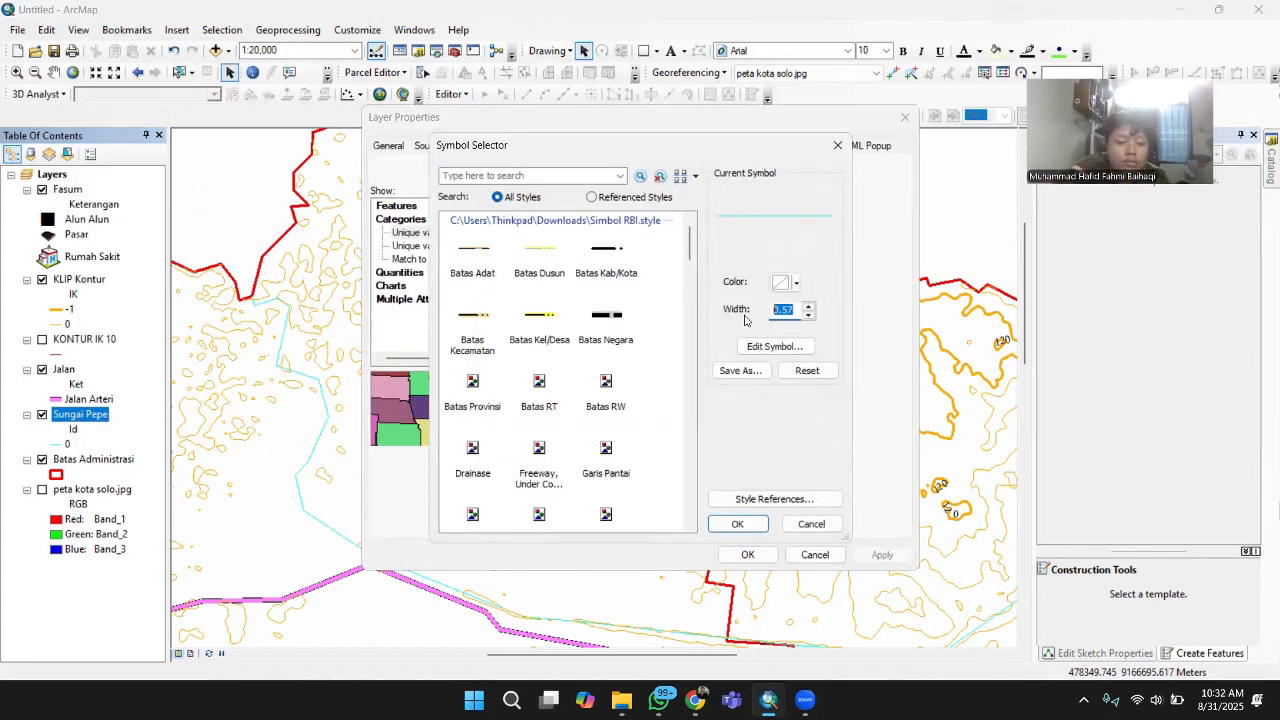
left_click(736, 524)
left_click(748, 554)
- Categorize the Batas Administrasi layer by unique values of the PL field with all its values added
double_click(93, 459)
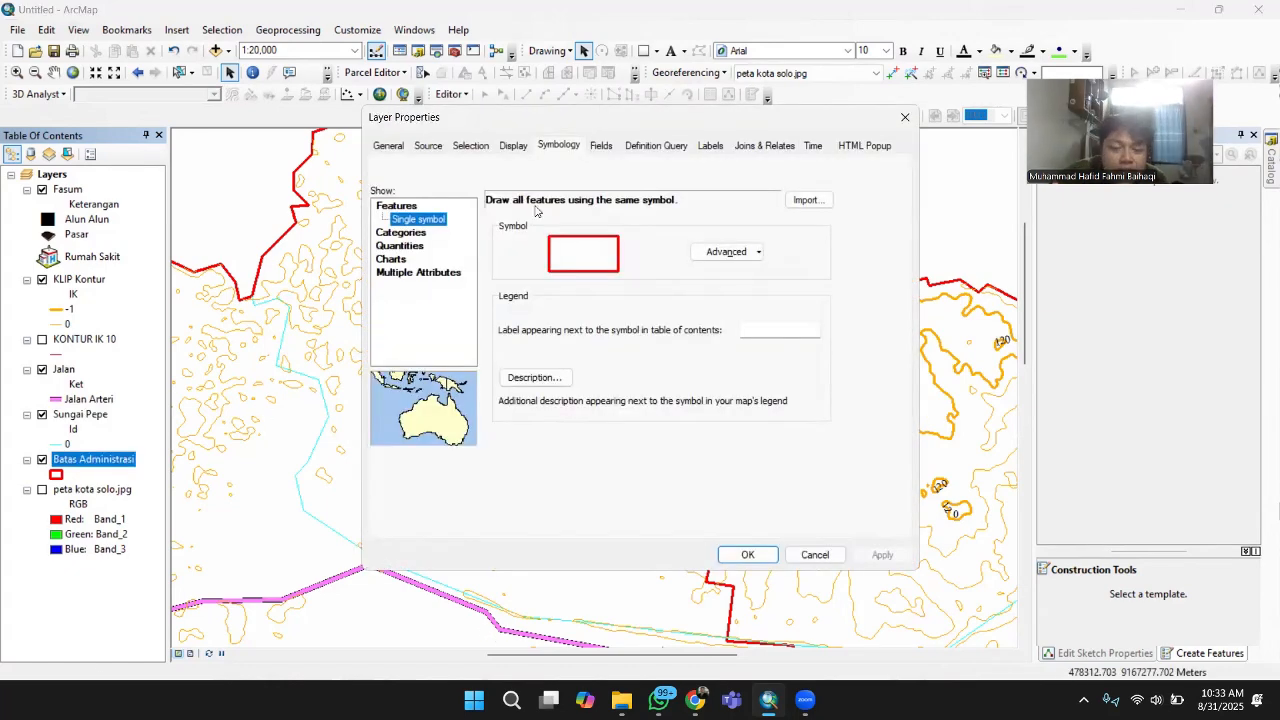
left_click(400, 232)
left_click(565, 234)
left_click(560, 259)
left_click(514, 436)
- Search the styles for "hutan" and assign the LTT Hutan symbol to the Hutan class
double_click(540, 314)
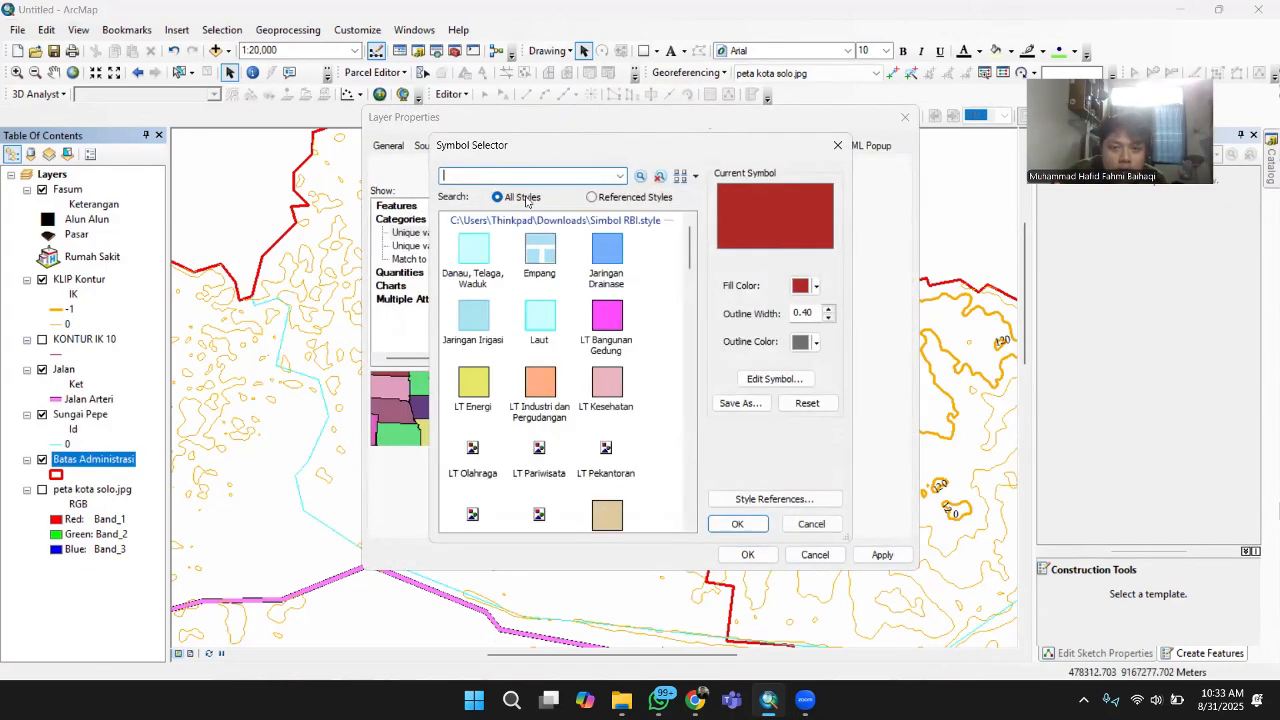
type("hutan")
key("Return")
left_click(474, 250)
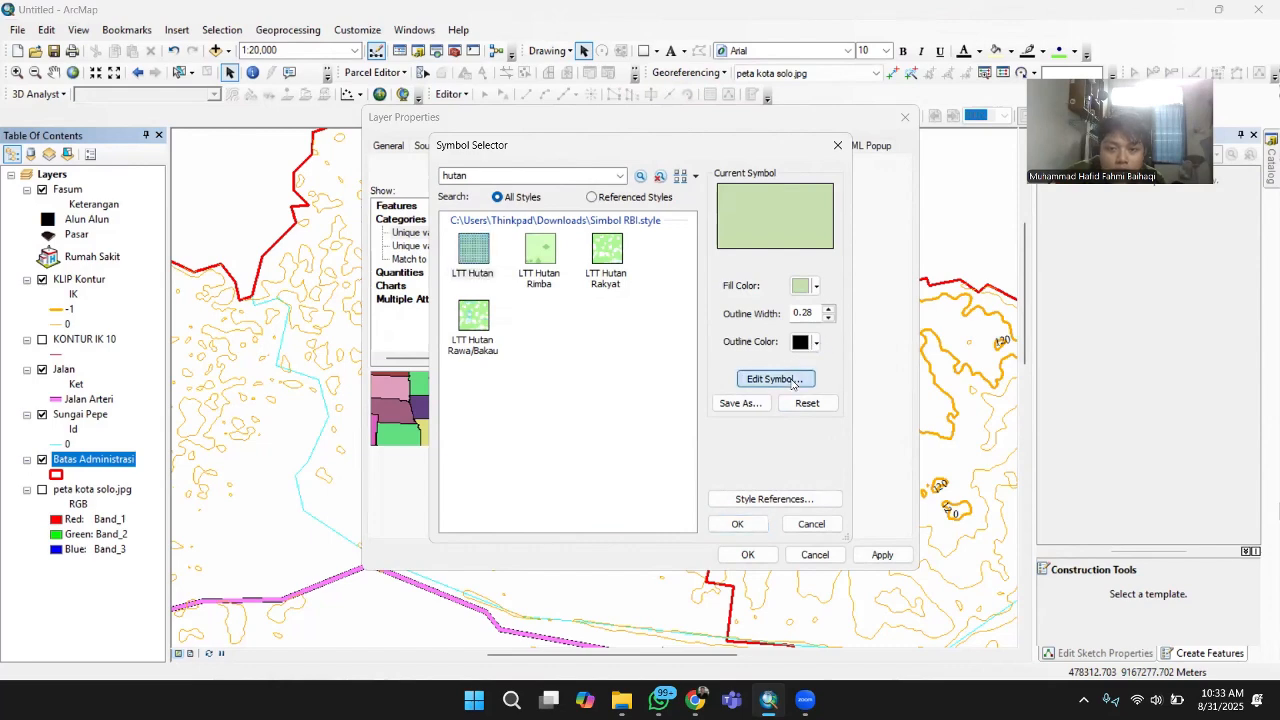
- Give the Hutan fill a Batas Kecamatan outline found by searching "kecamatan" and set the outline's underlying line layer to no color
left_click(774, 378)
left_click(620, 348)
type("kecamatan")
key("Return")
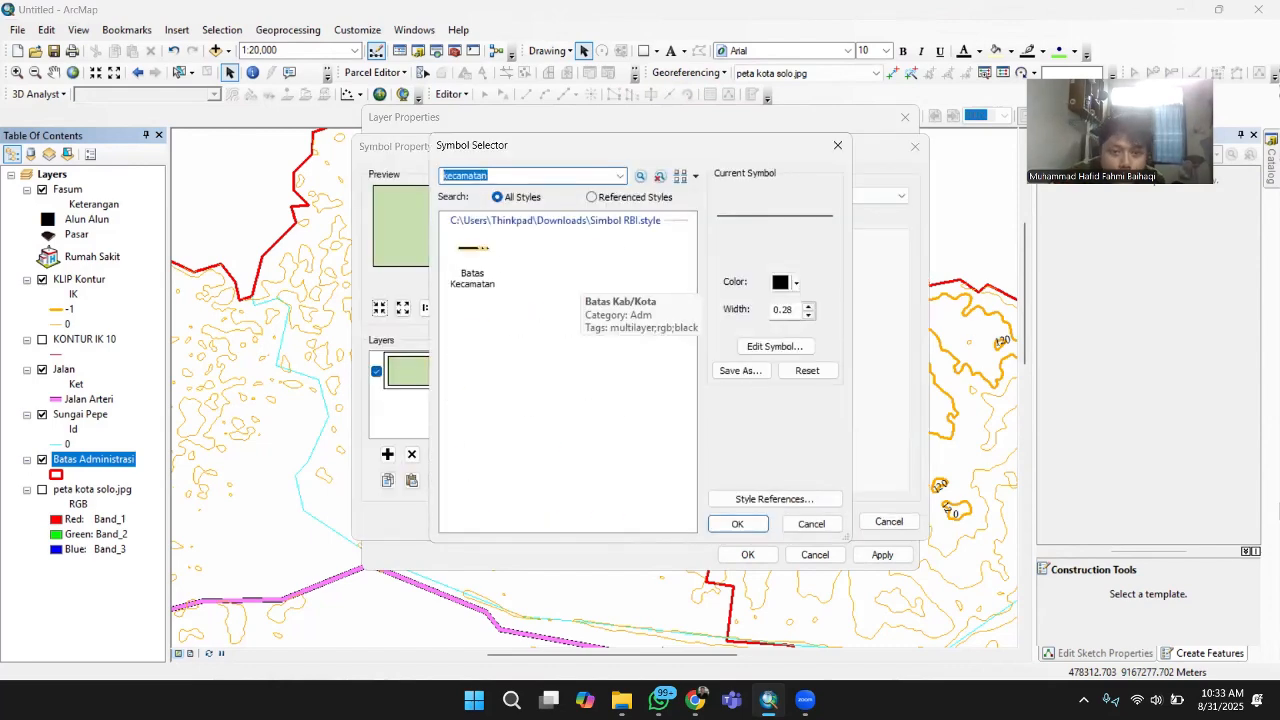
left_click(472, 262)
left_click(774, 346)
left_click(663, 221)
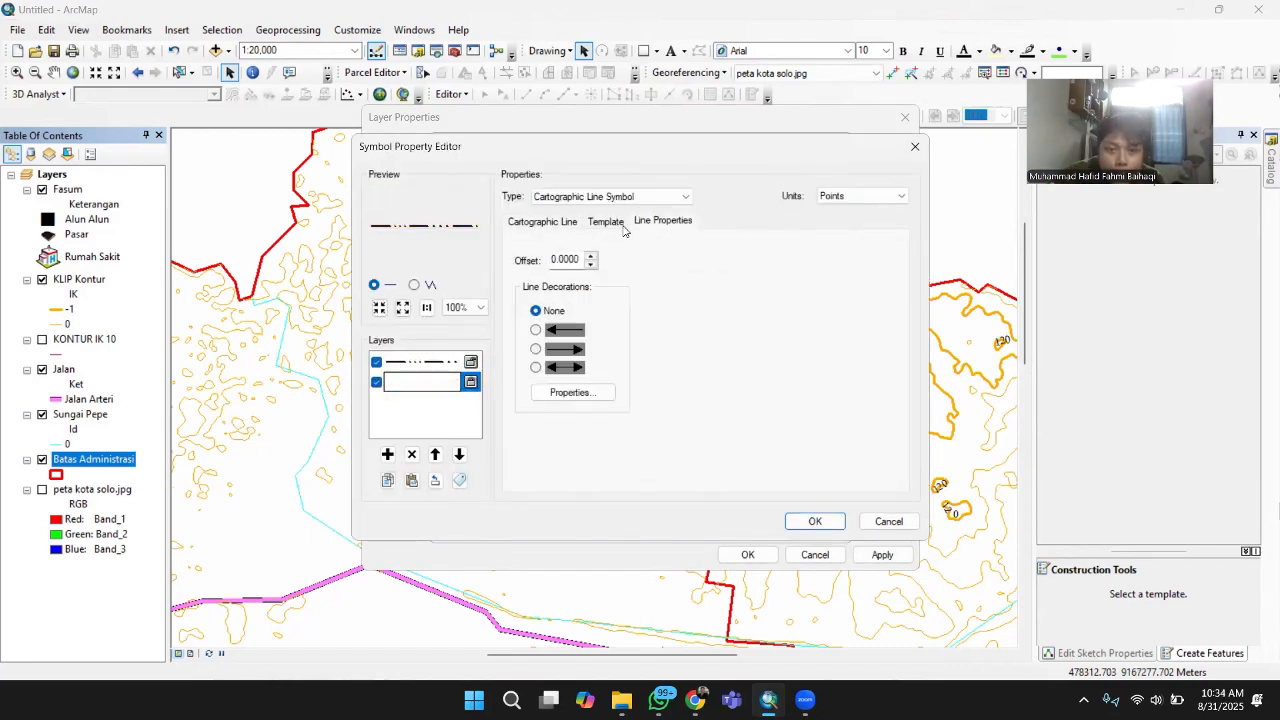
left_click(542, 220)
left_click(815, 521)
left_click(815, 521)
left_click(737, 524)
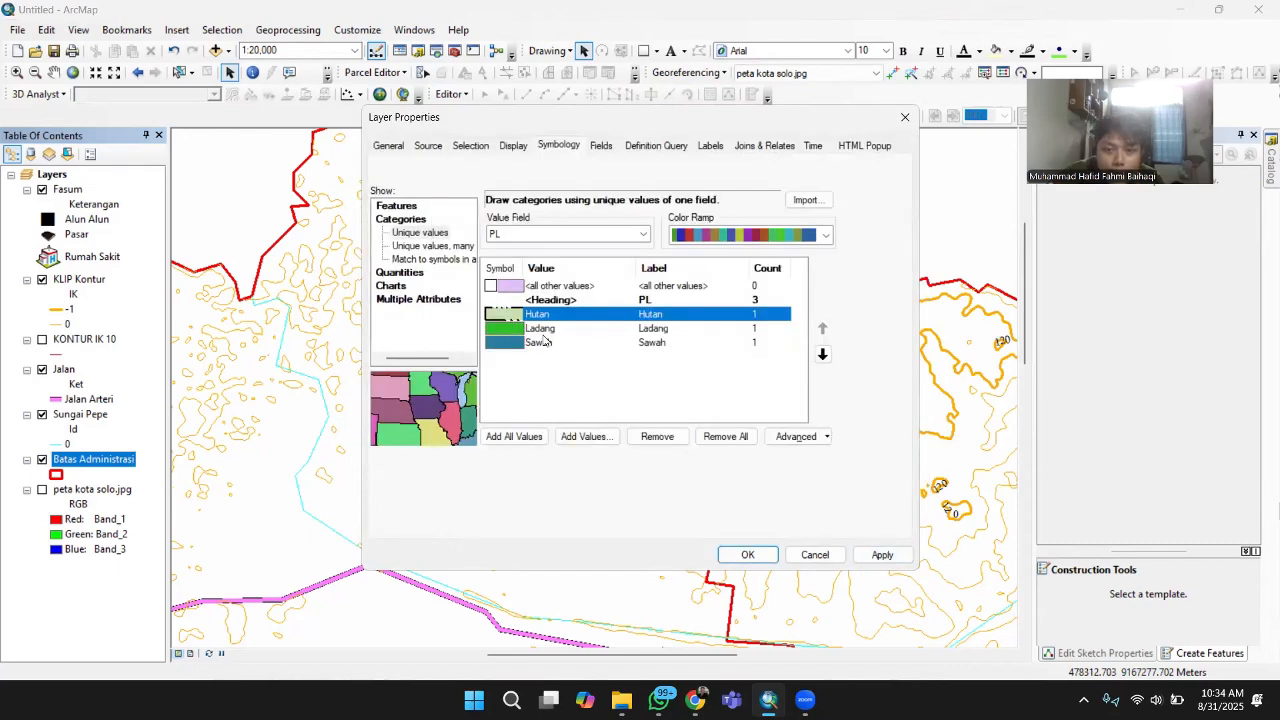
- Search the styles for "ladang" and assign the first matching yellow fill symbol to the Ladang class
double_click(514, 340)
type("ladang")
key("Return")
left_click(473, 250)
- Give the Ladang fill a Batas Kecamatan outline without the orange color in its underlying line layer
left_click(774, 379)
left_click(560, 290)
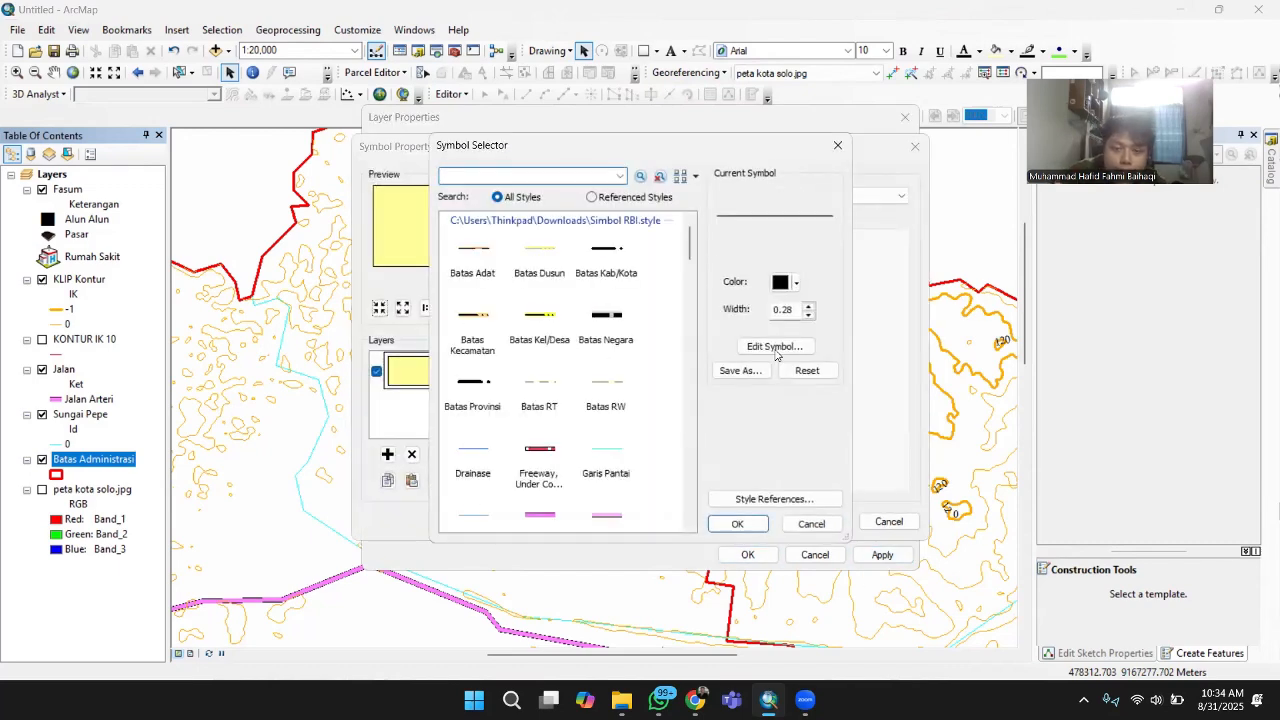
left_click(473, 345)
left_click(774, 350)
left_click(815, 521)
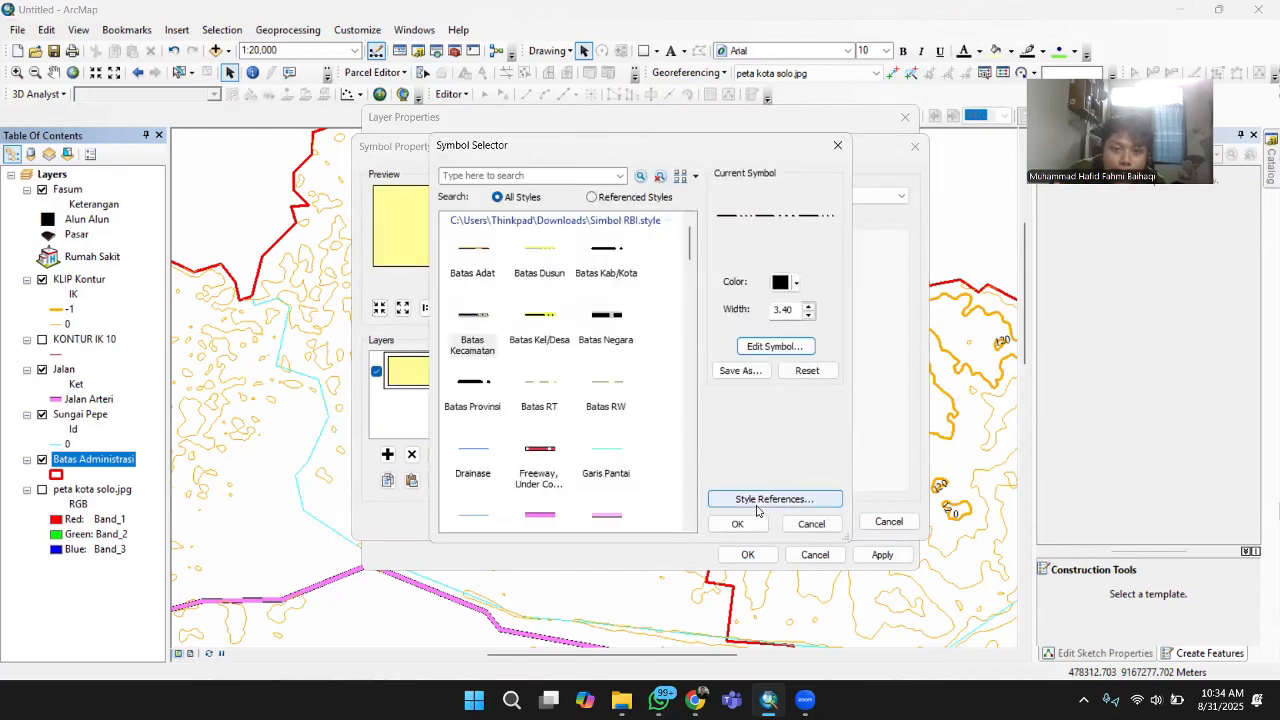
left_click(808, 518)
left_click(815, 521)
left_click(737, 524)
- Search the styles for "sawah" and assign the LTT Sawah symbol to the Sawah class
double_click(553, 224)
type("sawah")
key("Return")
left_click(473, 250)
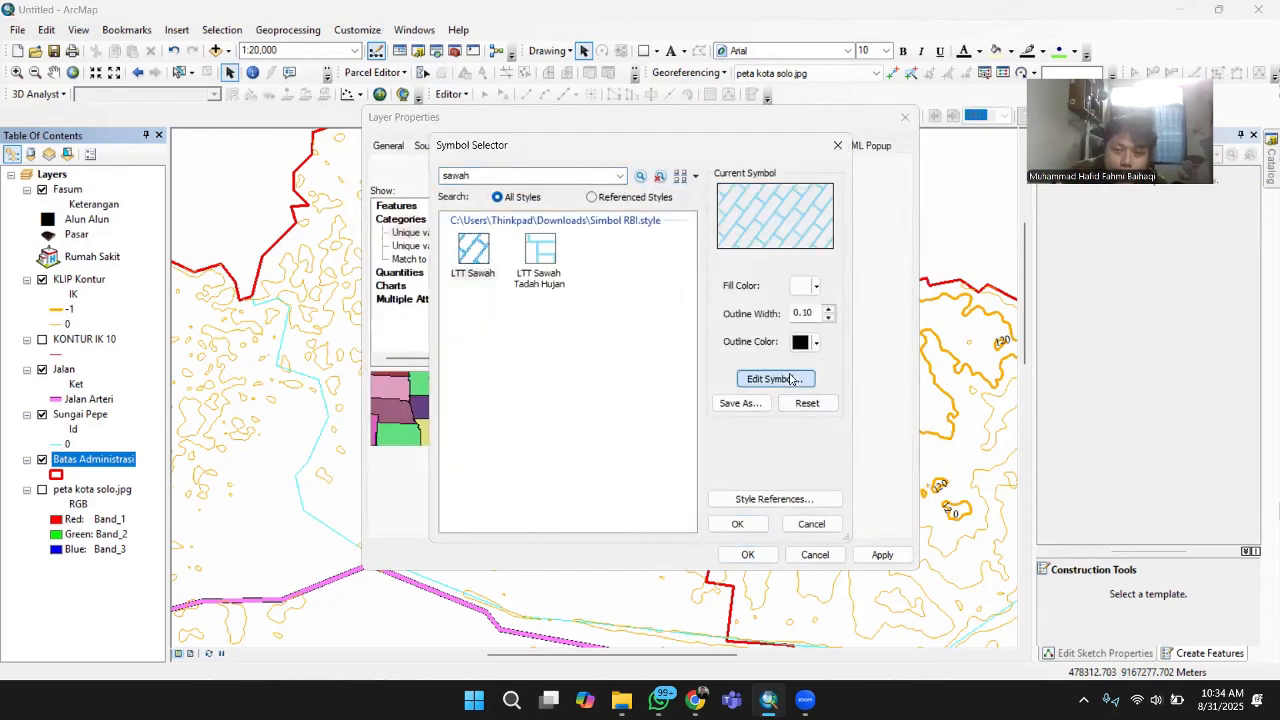
- Make the upper layer of the Sawah symbol a Simple Fill Symbol with no fill color
left_click(774, 379)
left_click(529, 251)
left_click(834, 472)
left_click(610, 196)
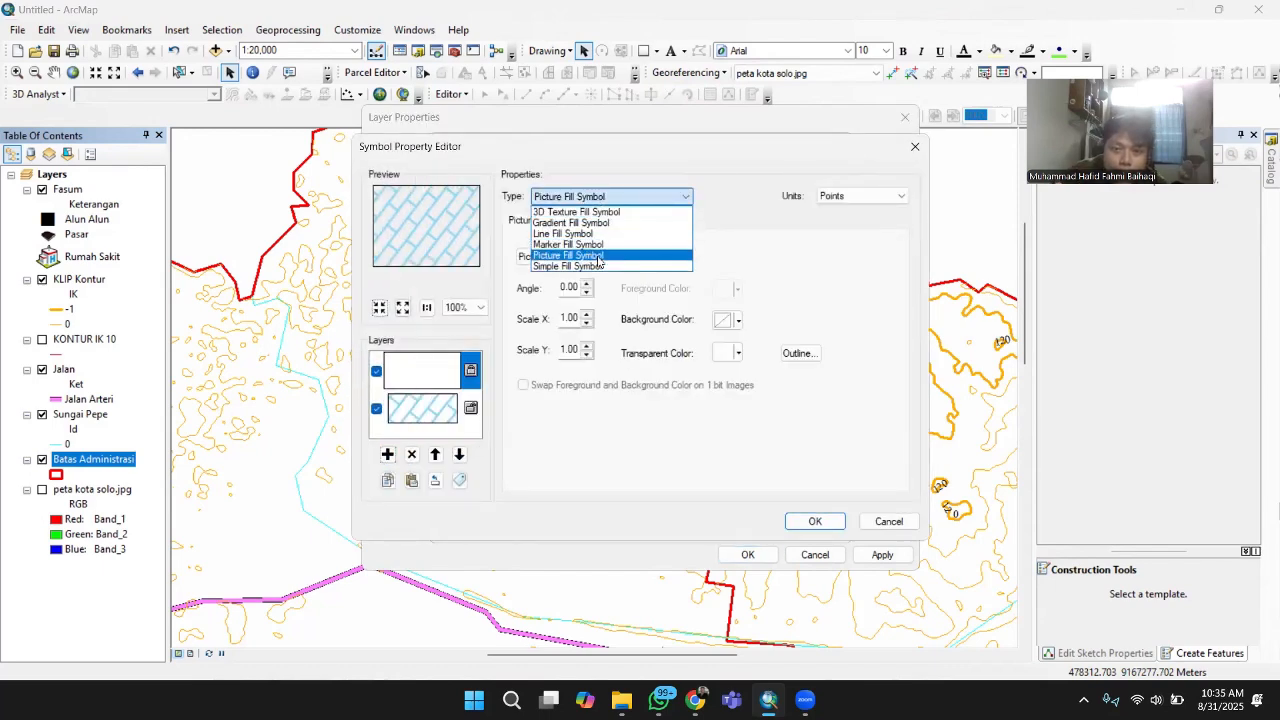
left_click(575, 262)
left_click(602, 258)
left_click(620, 278)
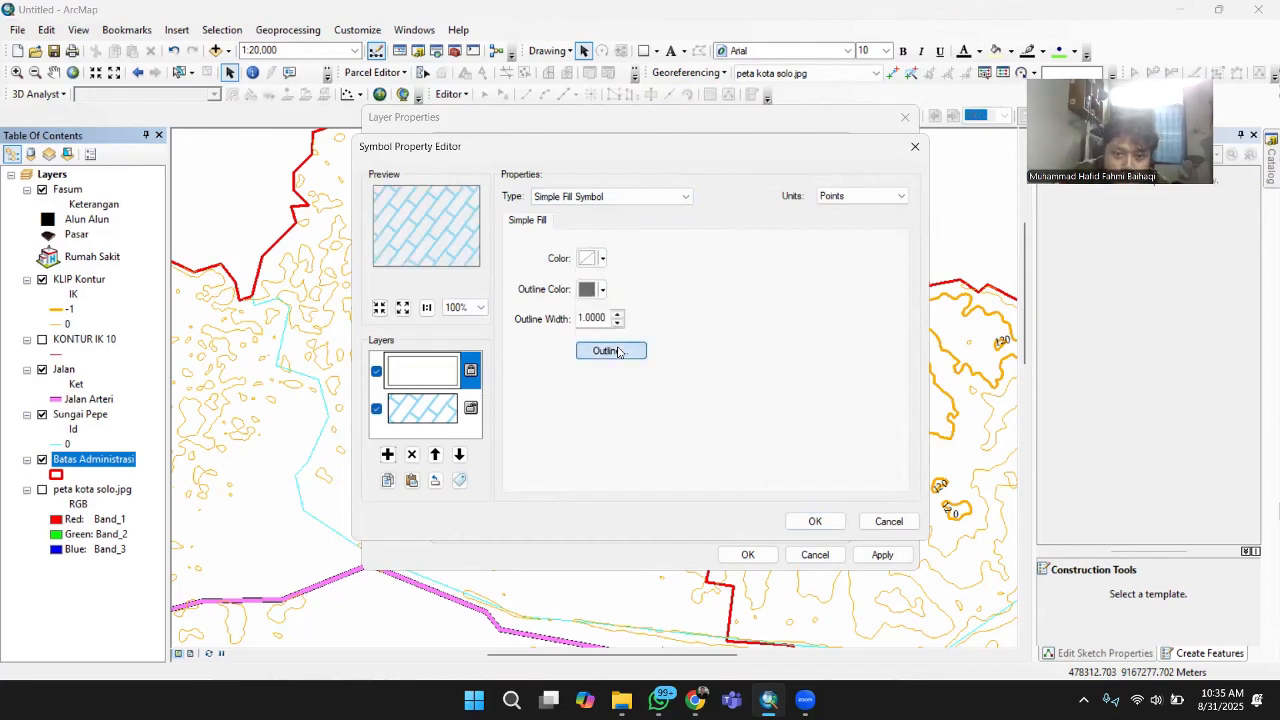
- Give the Sawah symbol a Batas Kecamatan outline without its orange underlay and apply the Batas Administrasi symbology
left_click(614, 350)
left_click(775, 346)
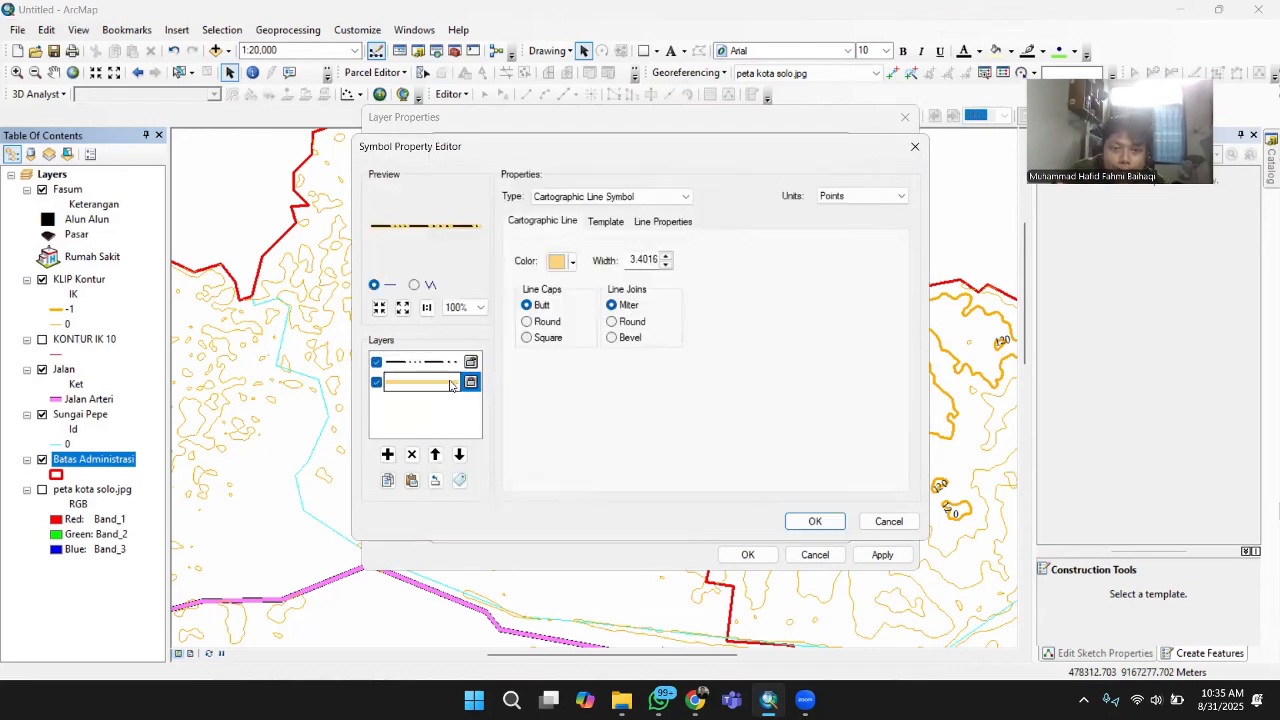
left_click(817, 520)
left_click(835, 521)
left_click(881, 555)
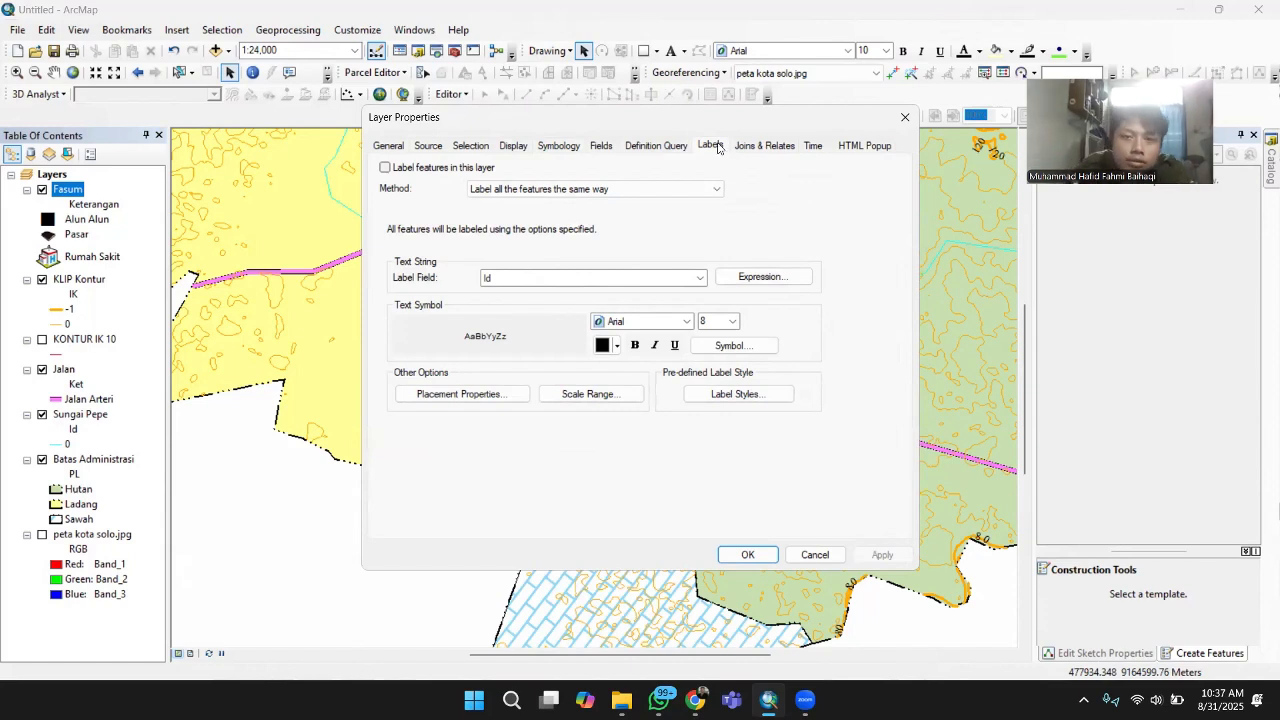
- Turn on labels for the Fasum layer, defining classes of features labeled differently, with Keterangan as the label field
left_click(385, 167)
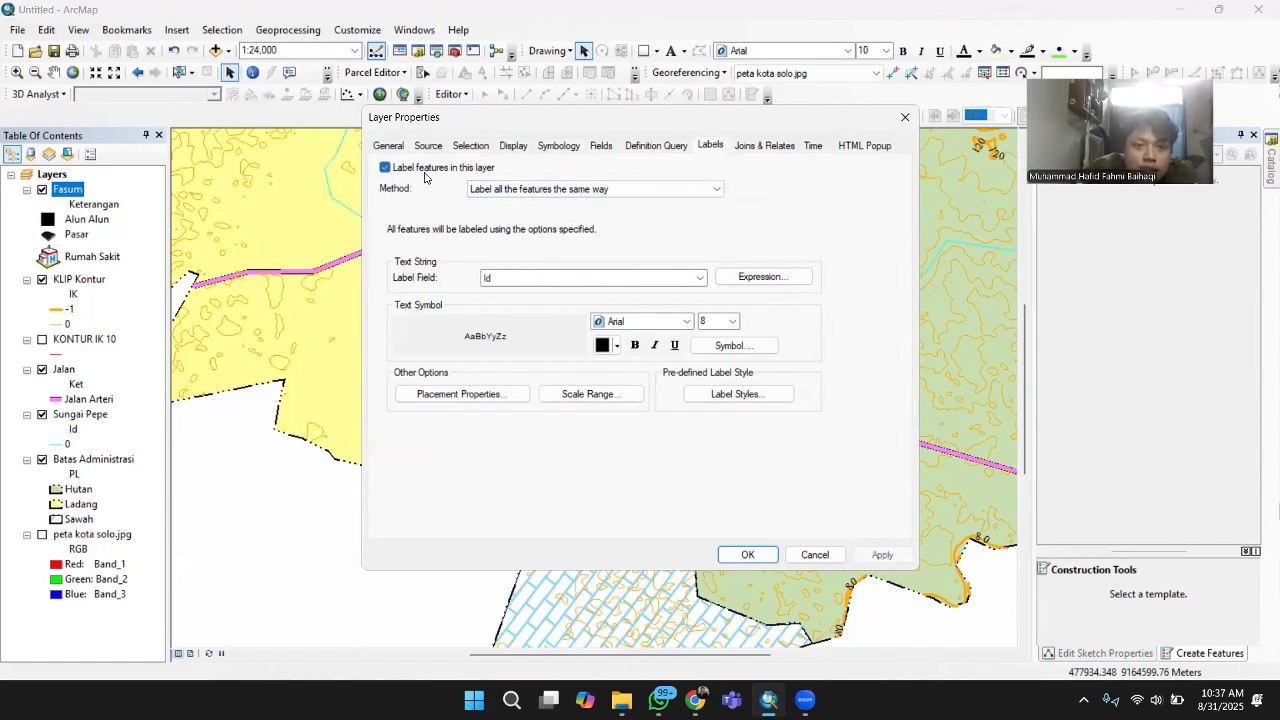
left_click(506, 192)
left_click(505, 208)
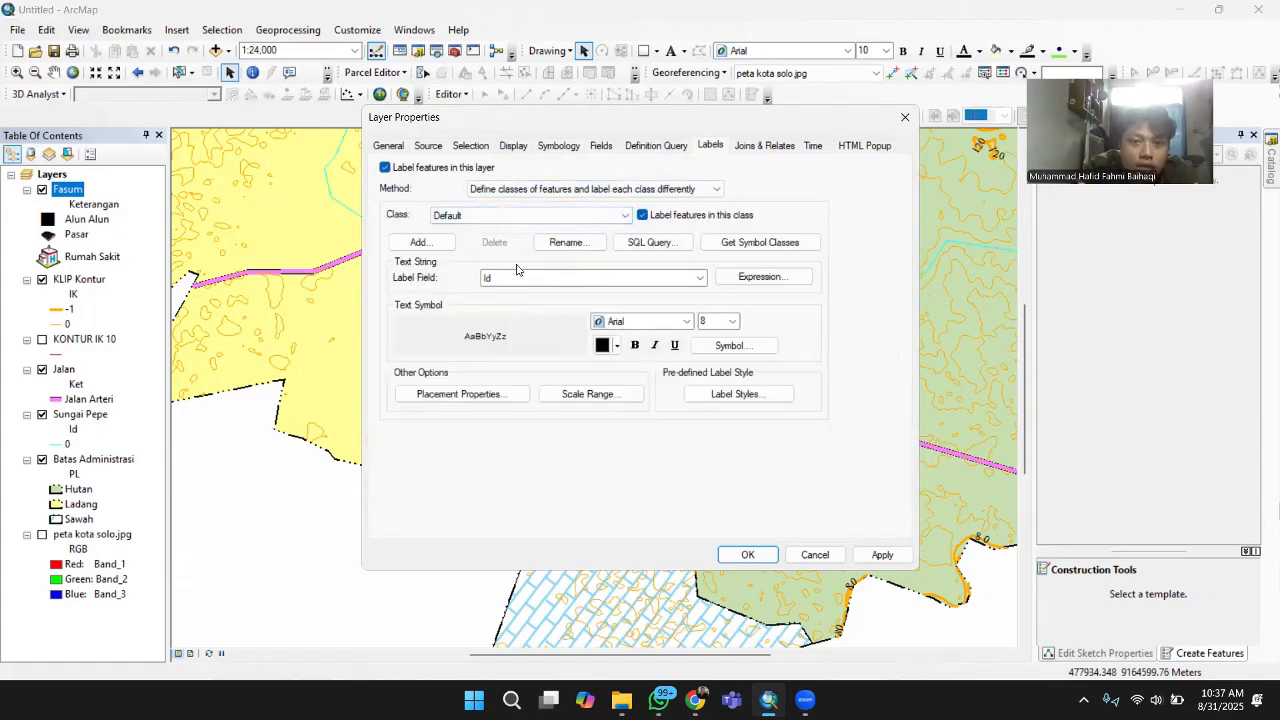
left_click(682, 280)
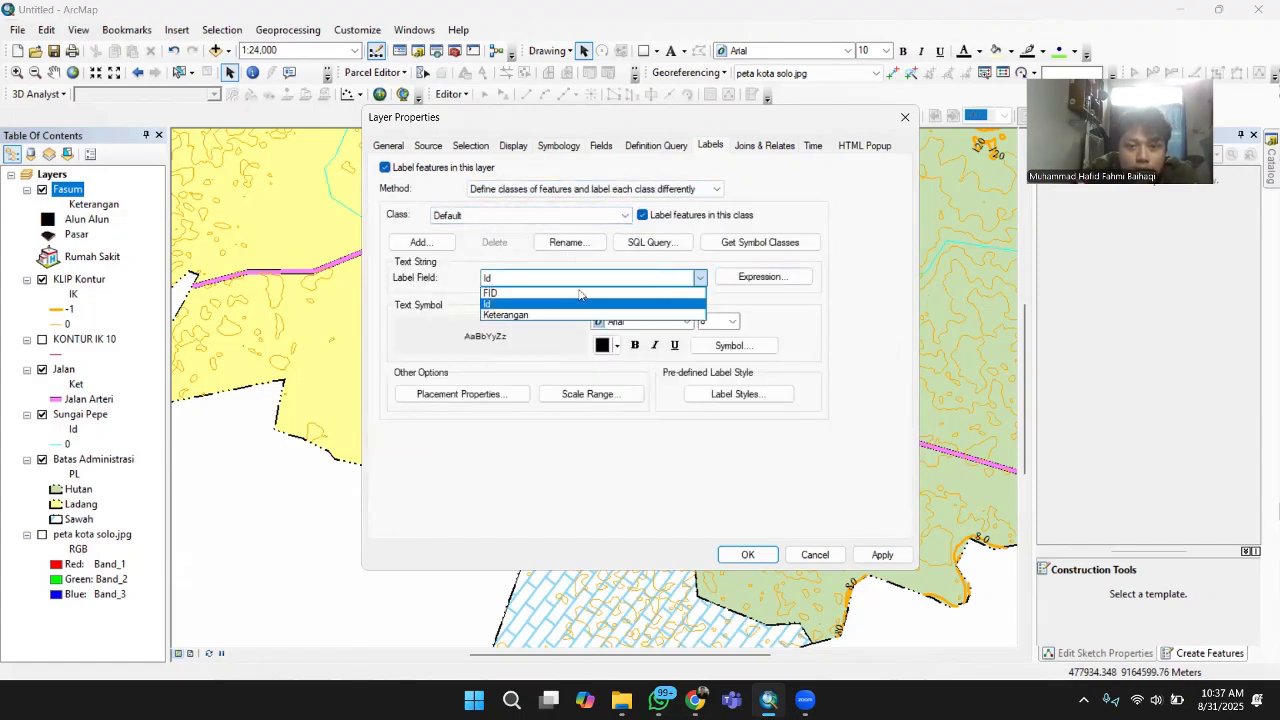
left_click(535, 315)
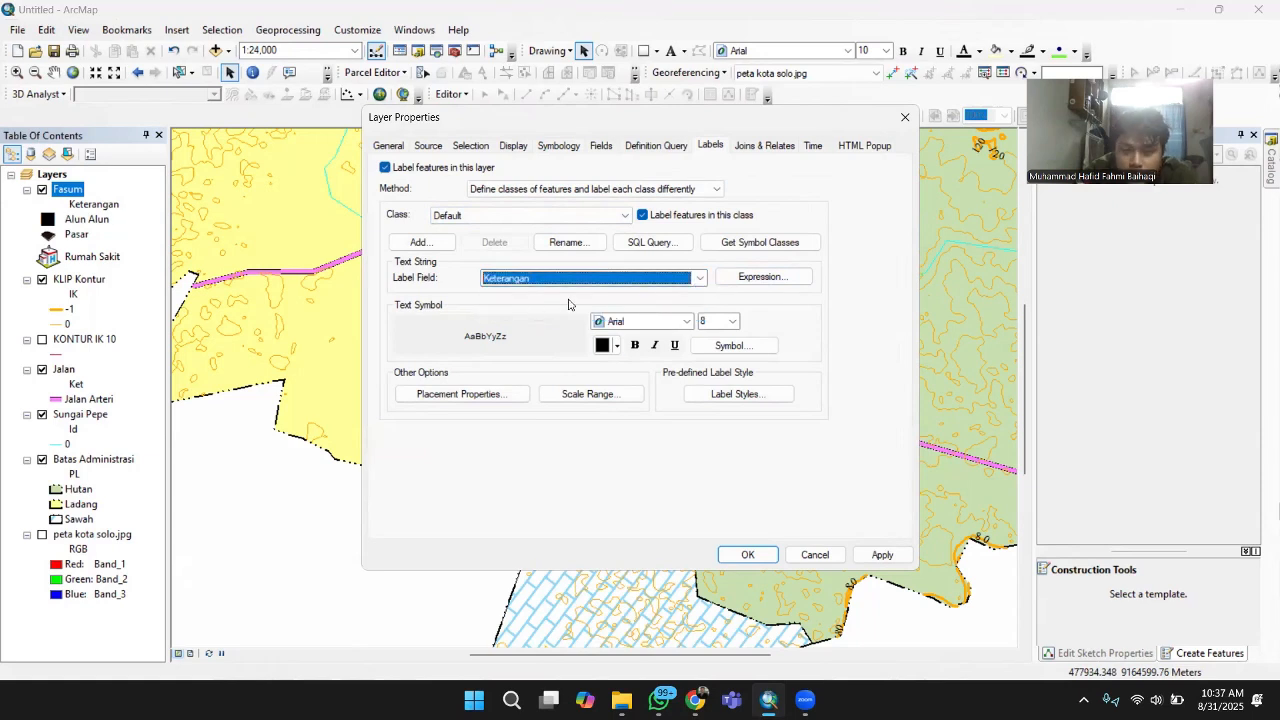
- Set the Fasum label text to Times New Roman, size 12, and open its placement properties
left_click(634, 325)
left_click(686, 321)
scroll(663, 397, "down", 20)
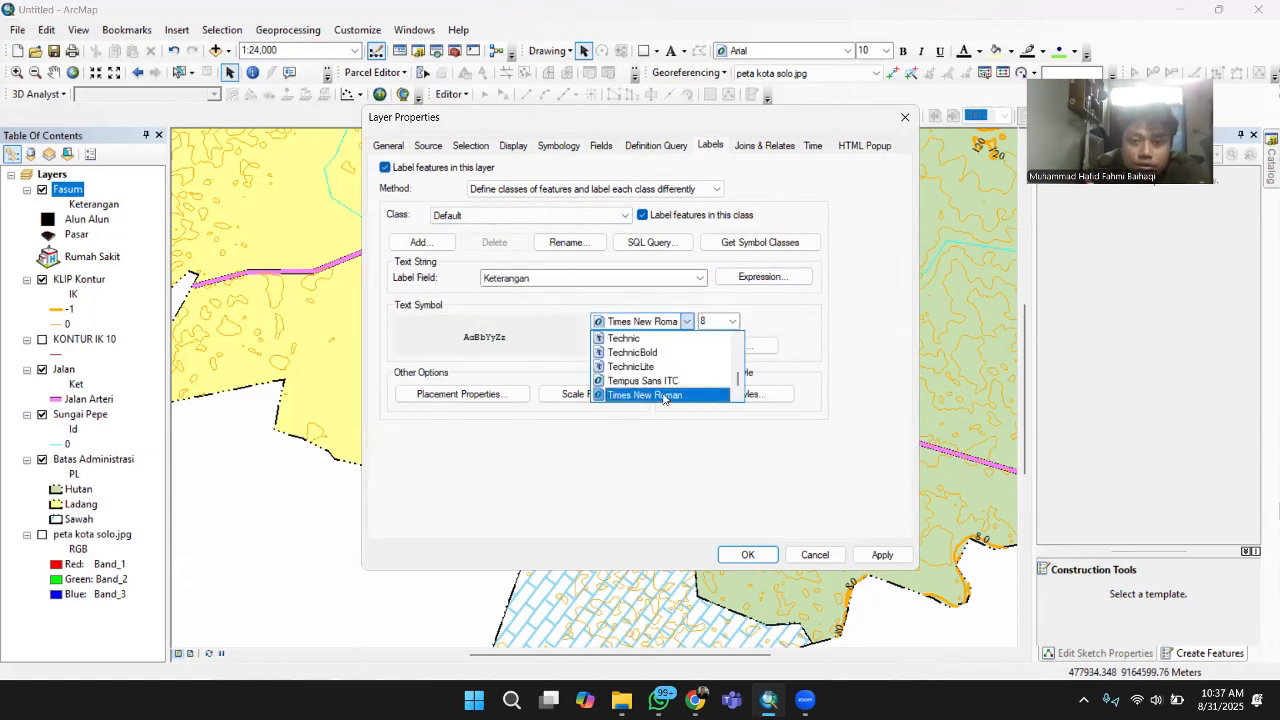
key("Return")
left_click(716, 320)
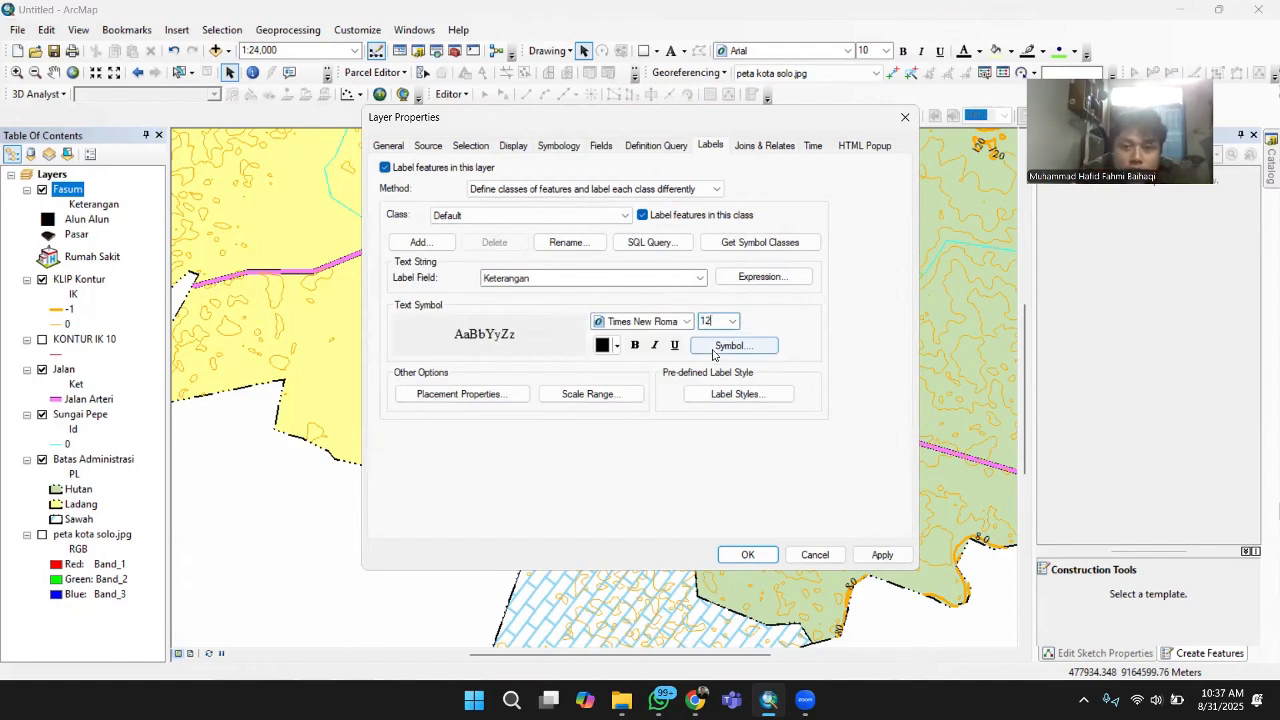
left_click(493, 395)
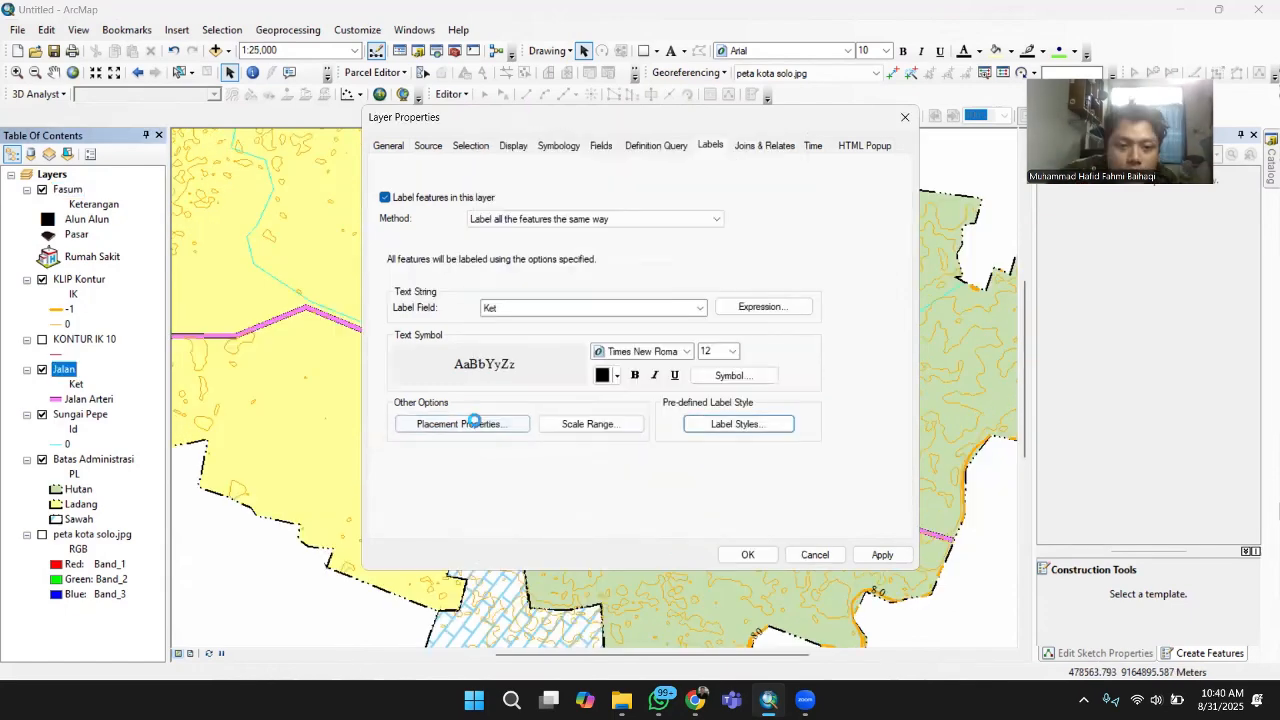
- Accept the label placement settings of the Jalan layer and apply its Ket labels in 12 pt Times New Roman
left_click(526, 424)
left_click(680, 543)
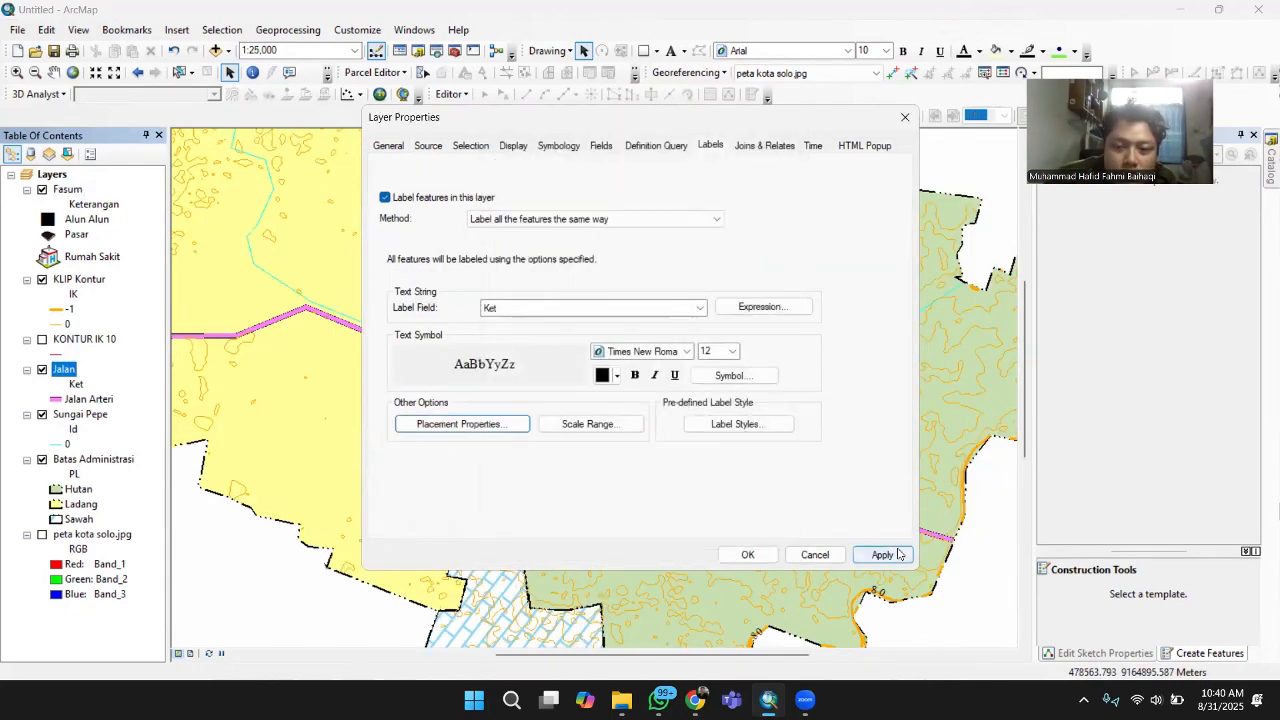
left_click(748, 555)
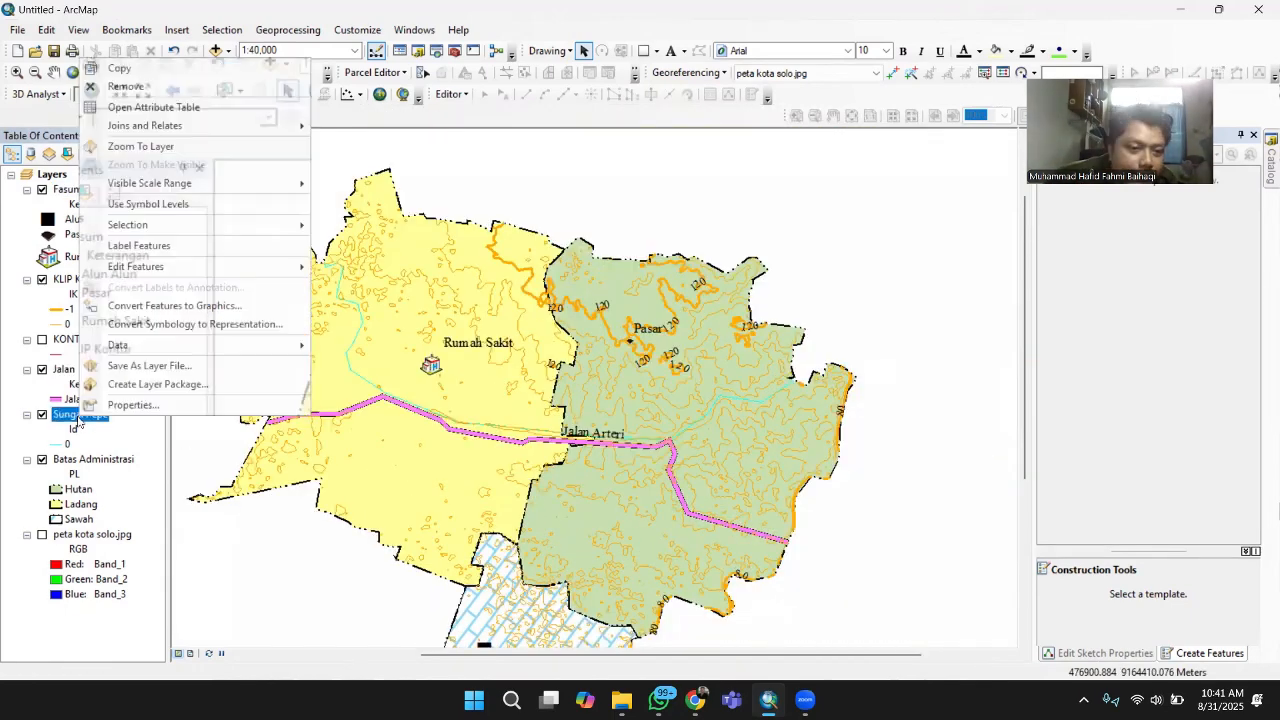
- Set the Sungai Pepe layer's label font to Times New Roman and apply the label settings
left_click(125, 403)
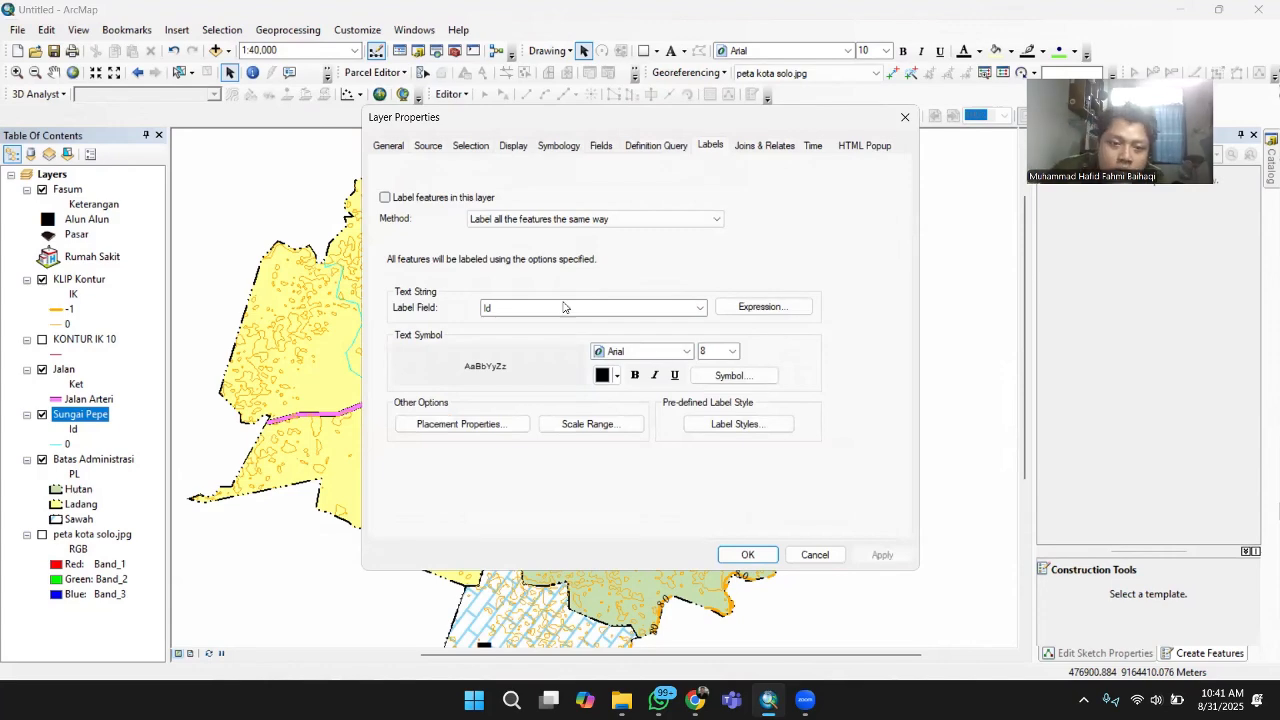
left_click(686, 351)
scroll(660, 415, "down", 5)
left_click(666, 426)
left_click(718, 351)
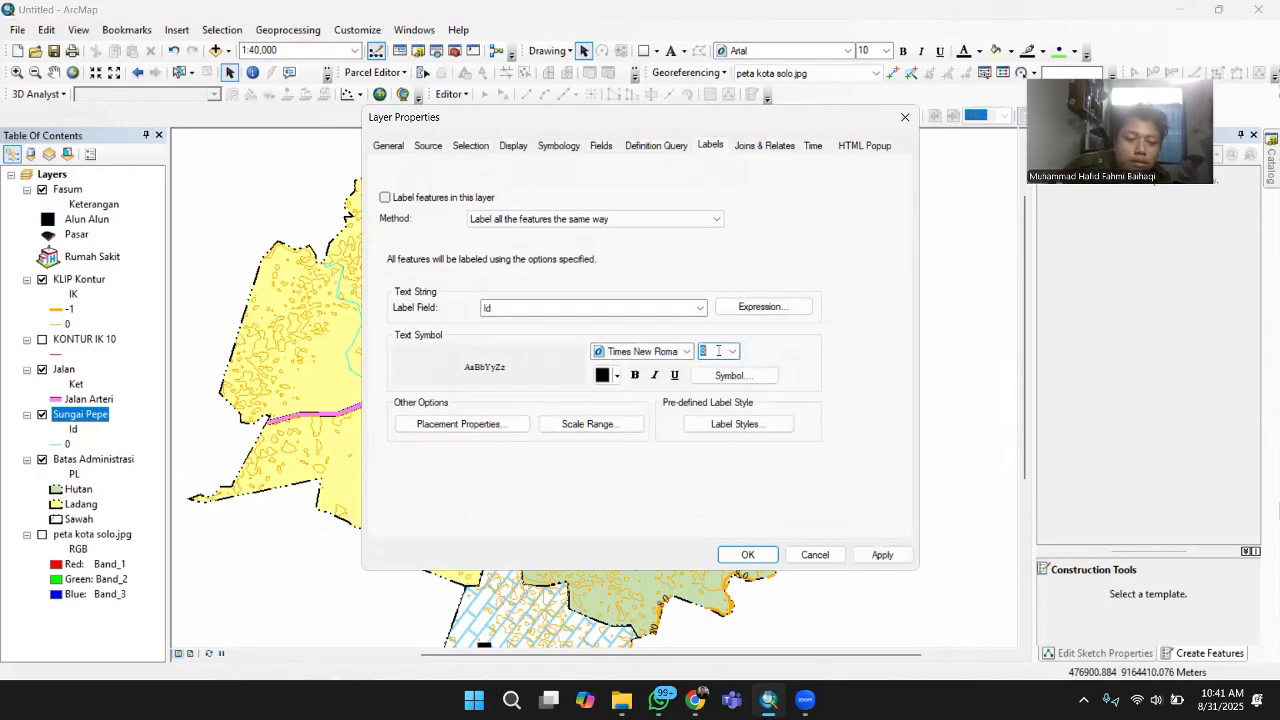
left_click(882, 555)
left_click(748, 555)
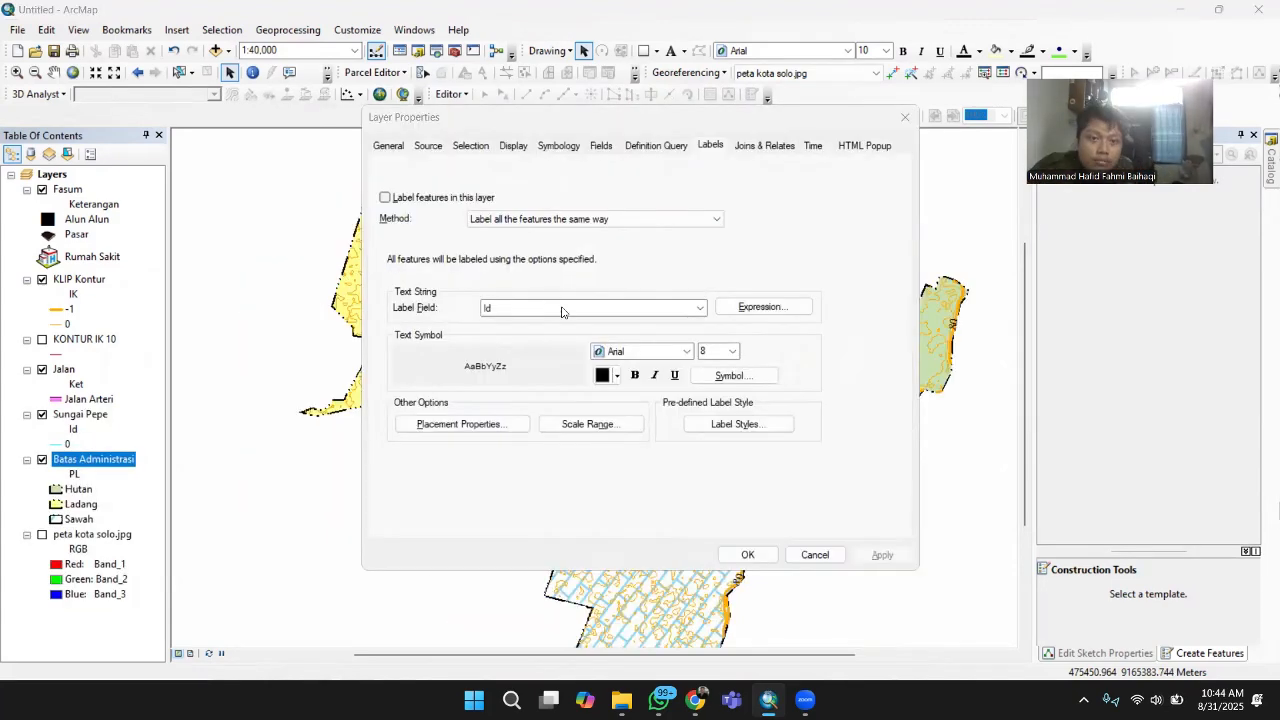
- Choose PL as the Batas Administrasi label field and set its label text symbol to Times New Roman, size 12
left_click(686, 351)
left_click(640, 365)
left_click(730, 375)
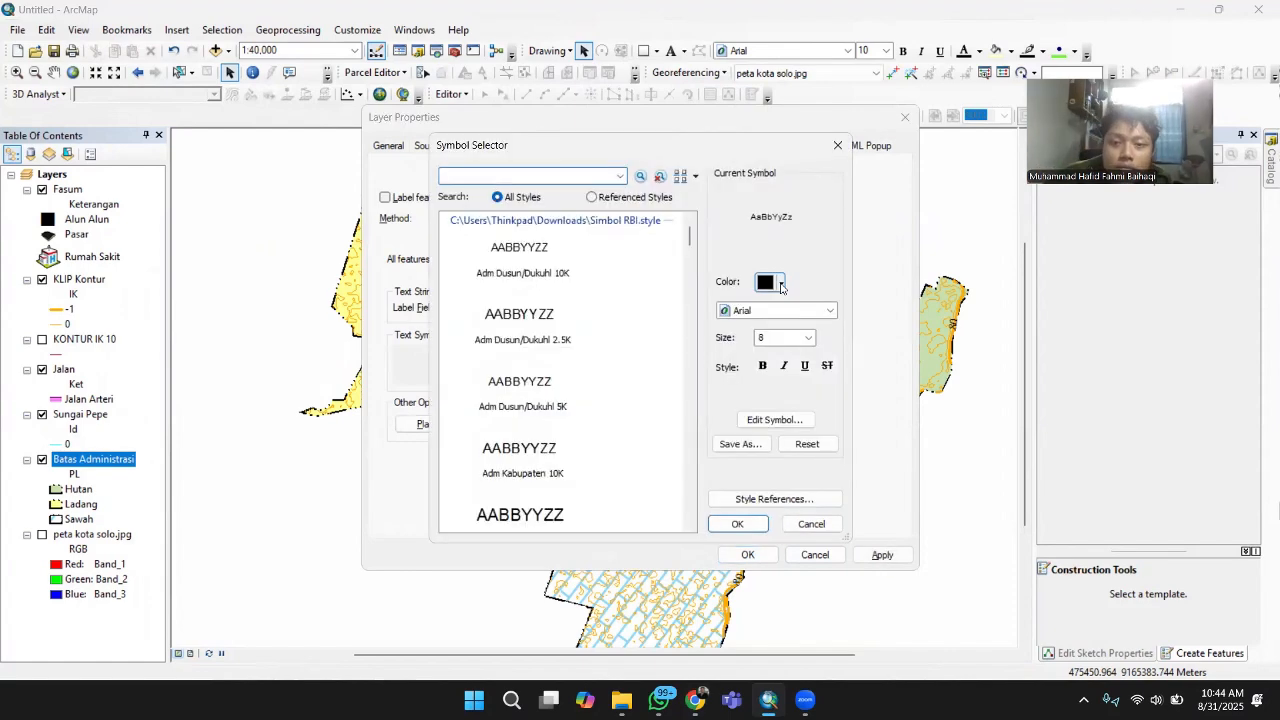
left_click(775, 310)
left_click(768, 327)
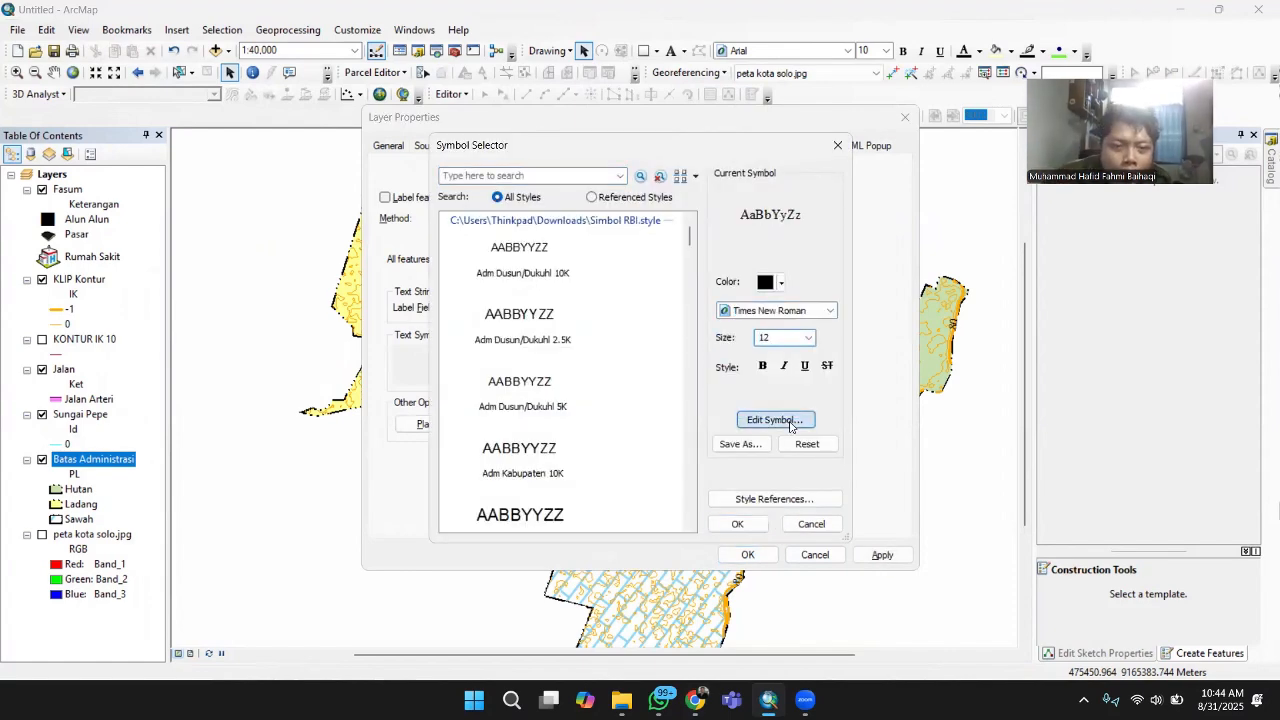
left_click(775, 421)
left_click(778, 222)
left_click(602, 221)
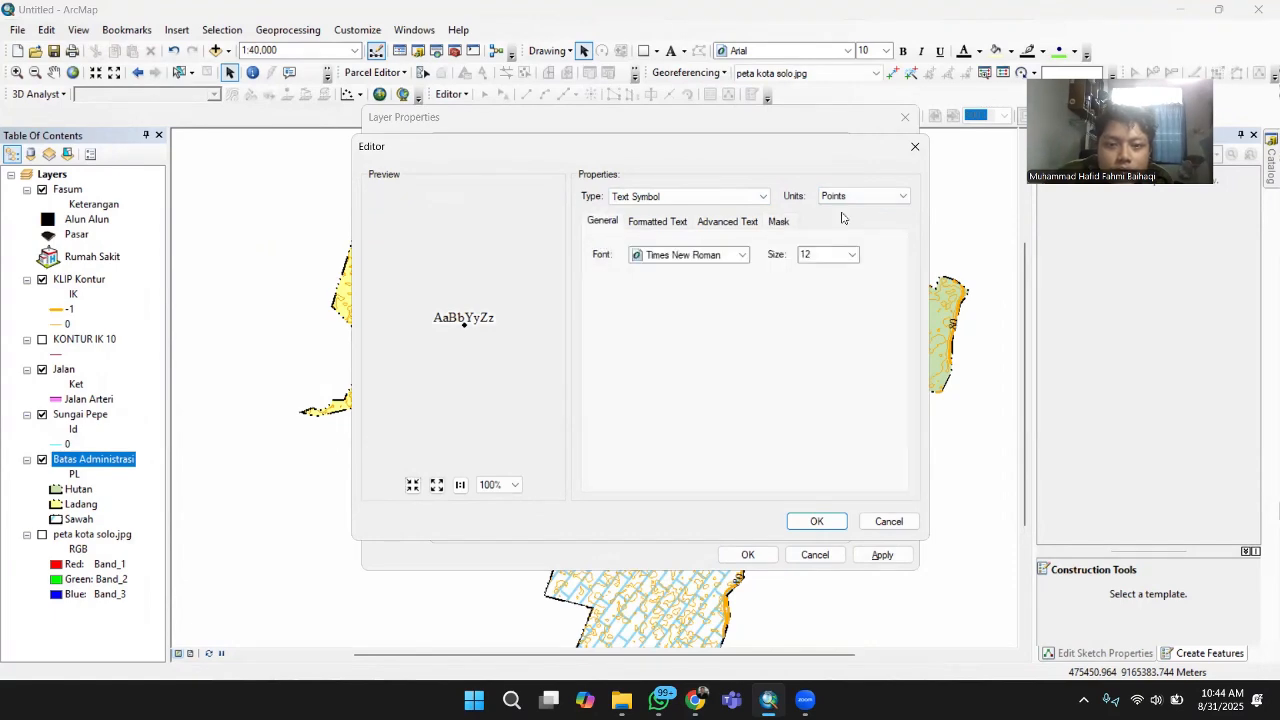
left_click(818, 521)
left_click(739, 524)
- Accept the Always horizontal label placement for Batas Administrasi and apply its label settings
left_click(450, 424)
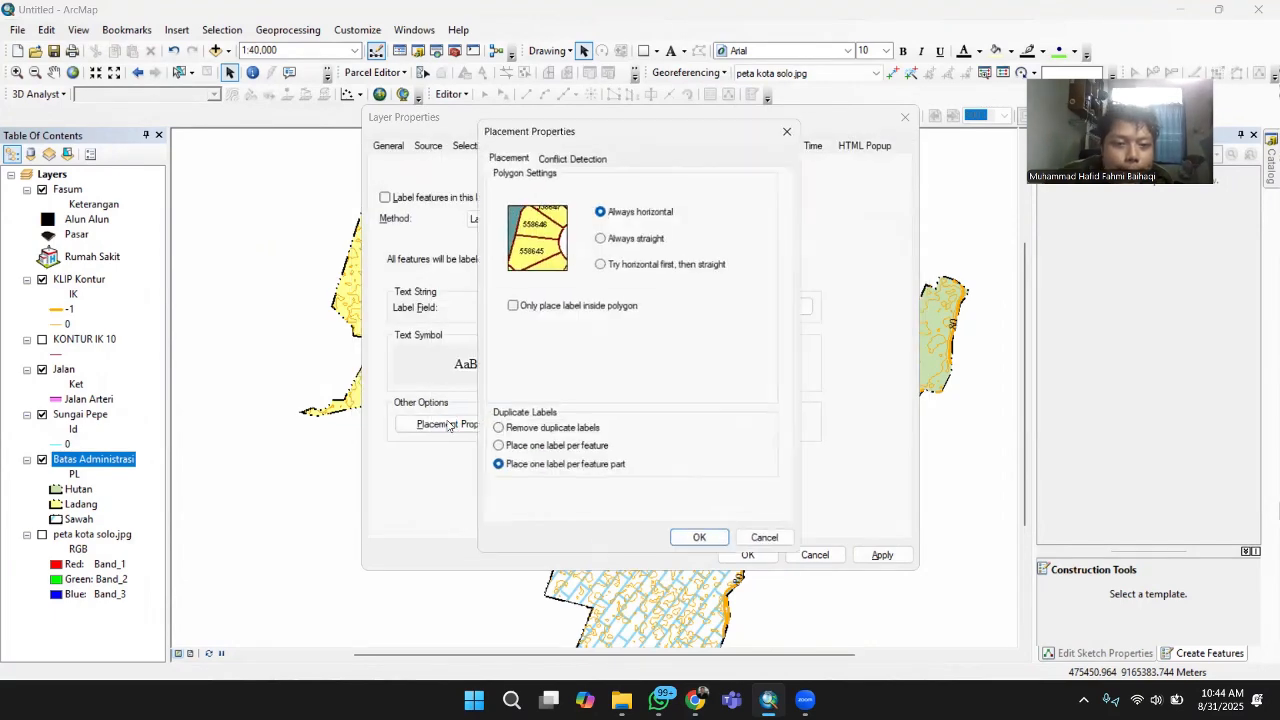
left_click(703, 545)
left_click(772, 556)
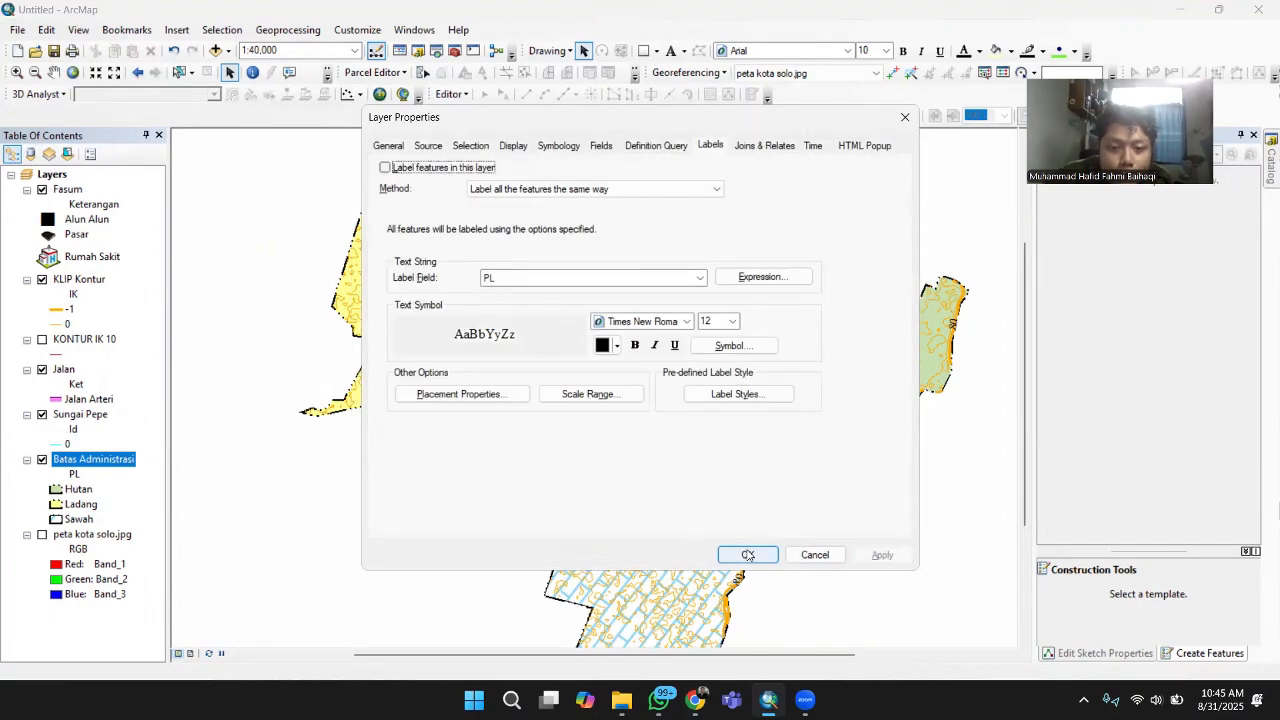
- Set the label field of the Sungai Pepe layer to Ket
right_click(80, 414)
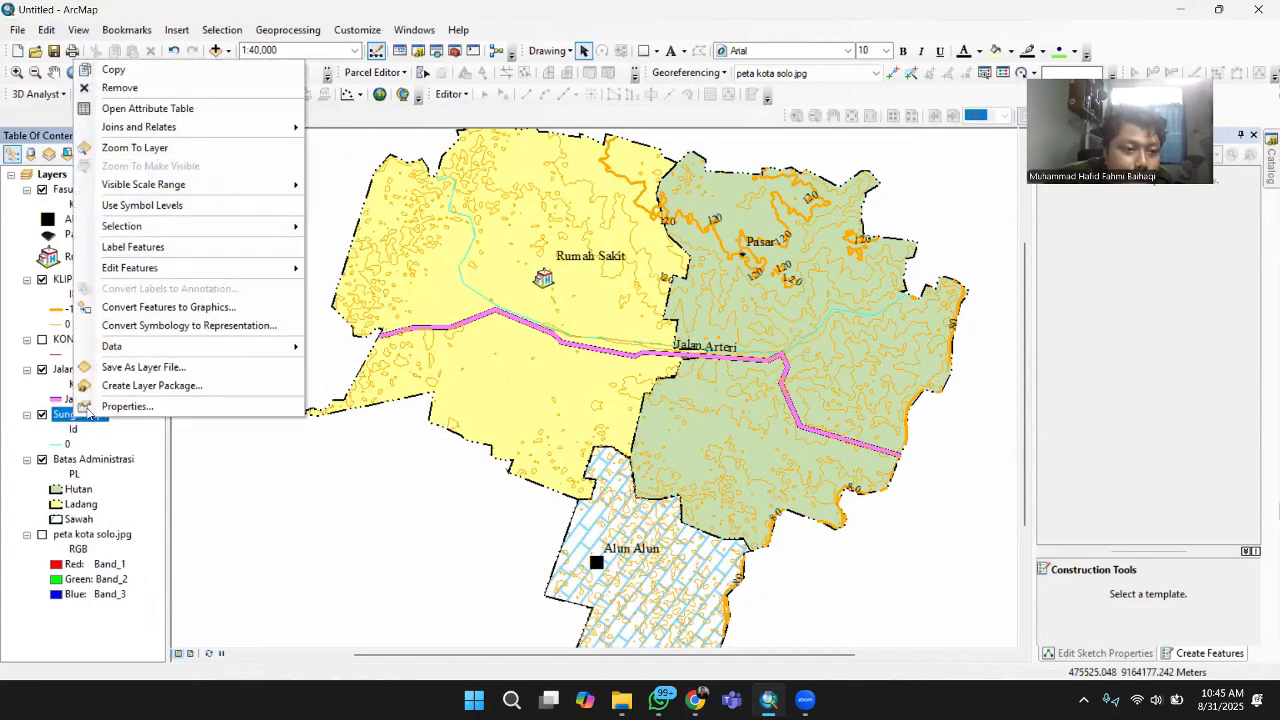
left_click(108, 406)
left_click(699, 307)
left_click(520, 331)
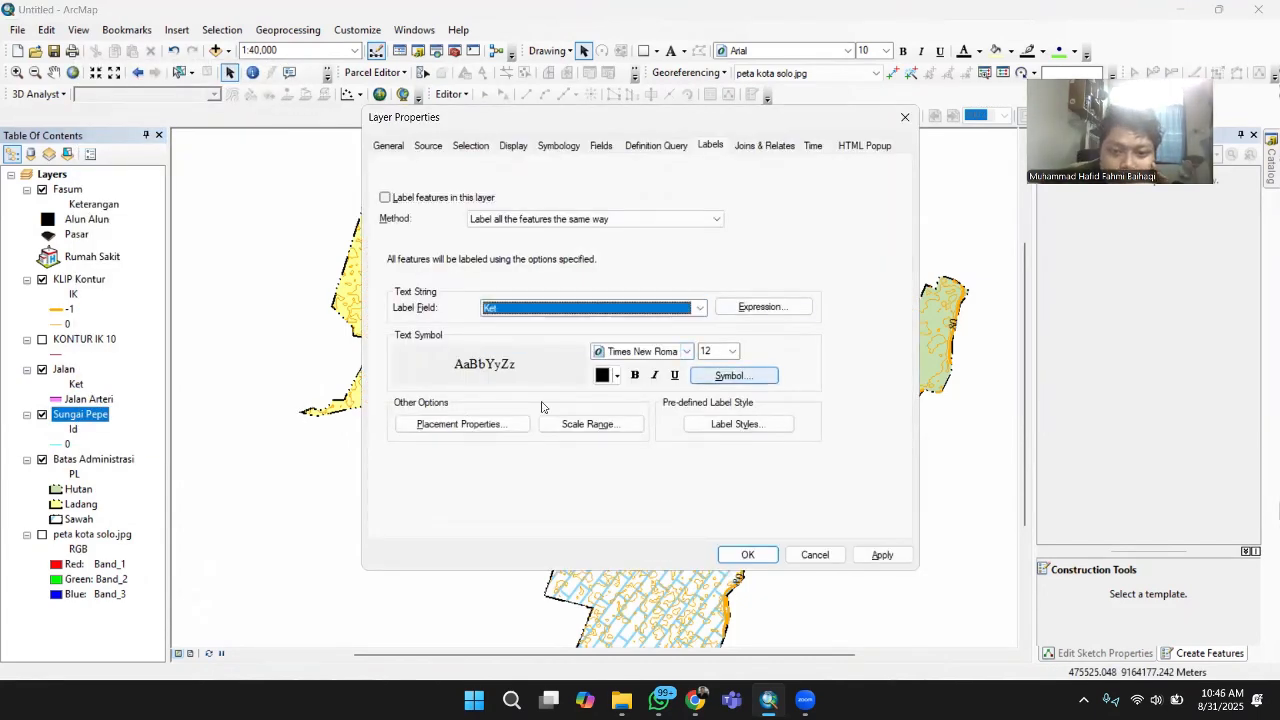
- Give the Sungai Pepe label text symbol a Halo mask
left_click(752, 381)
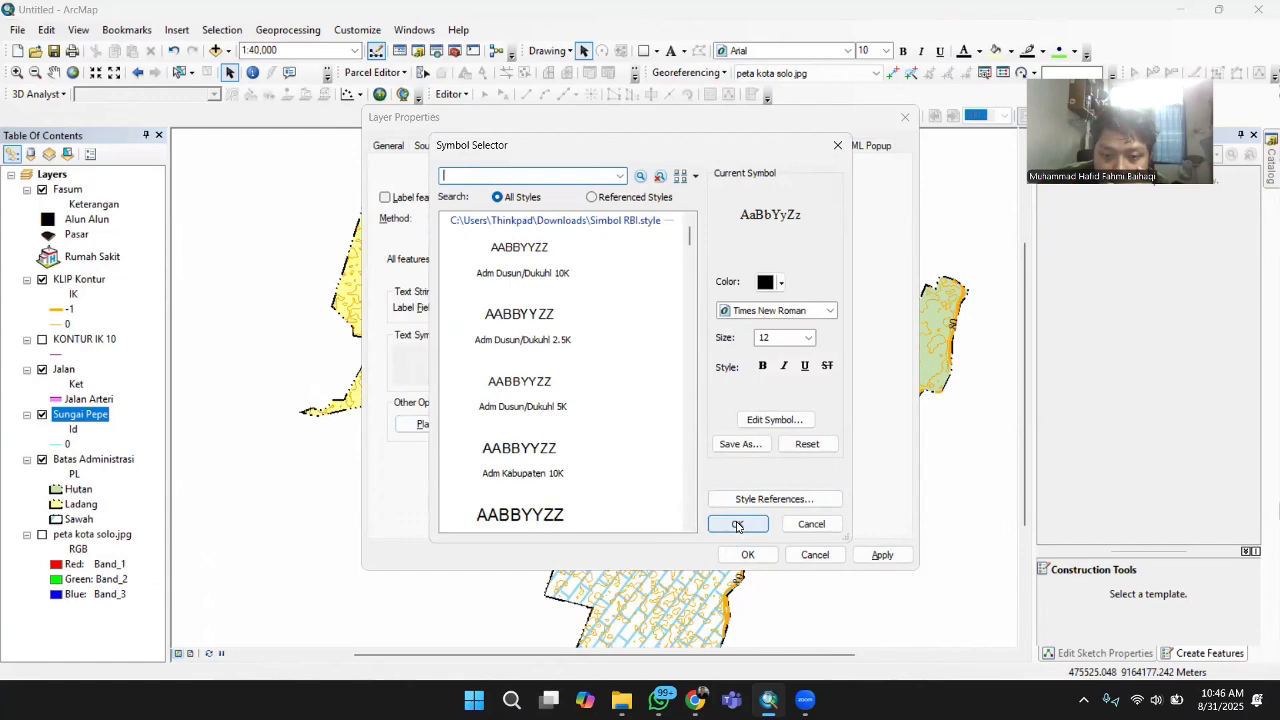
left_click(775, 420)
left_click(778, 220)
left_click(604, 294)
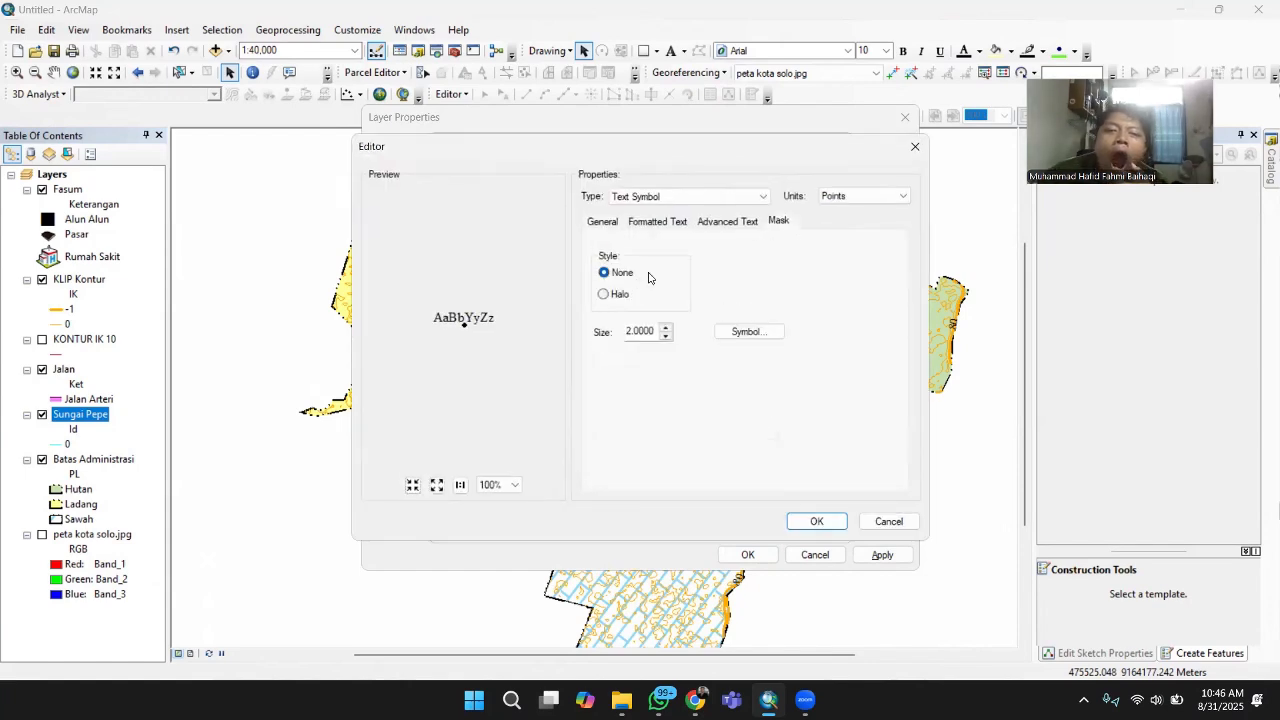
left_click(816, 521)
left_click(770, 521)
- Enable the On the line position in the Sungai Pepe label placement and accept the layer's label settings
left_click(470, 428)
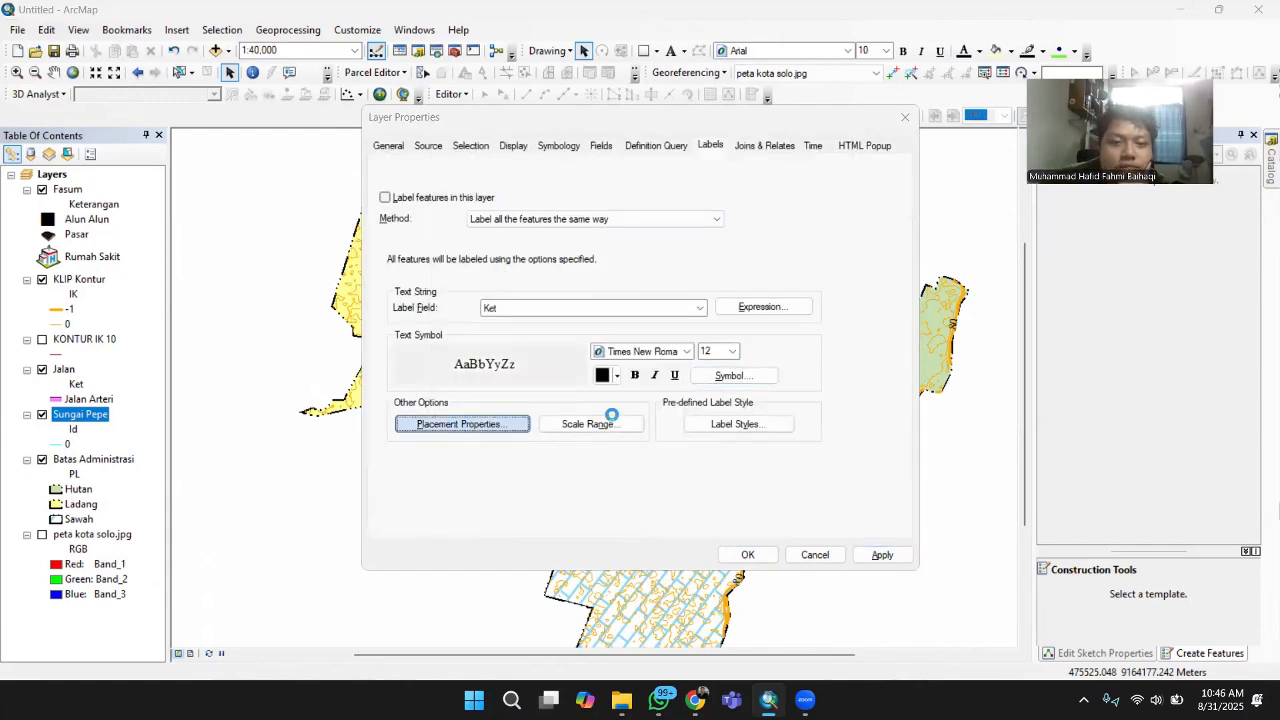
left_click(649, 236)
left_click(702, 544)
left_click(445, 424)
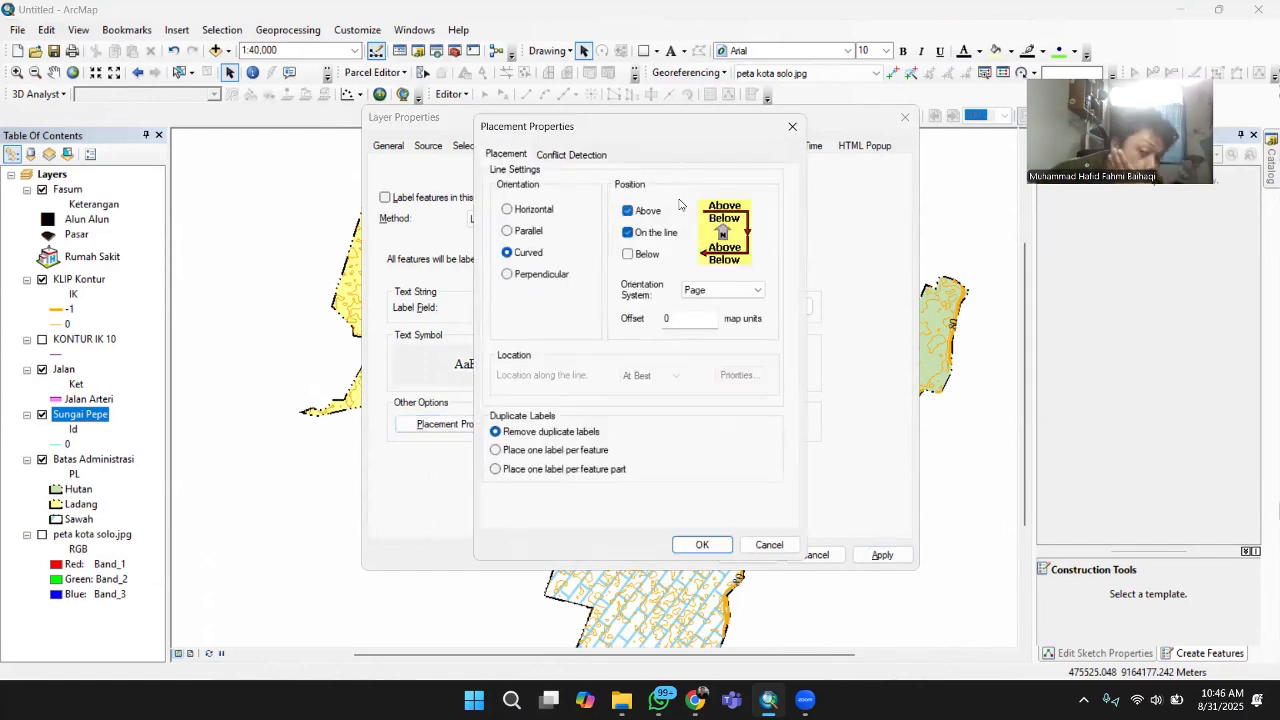
left_click(769, 544)
left_click(750, 555)
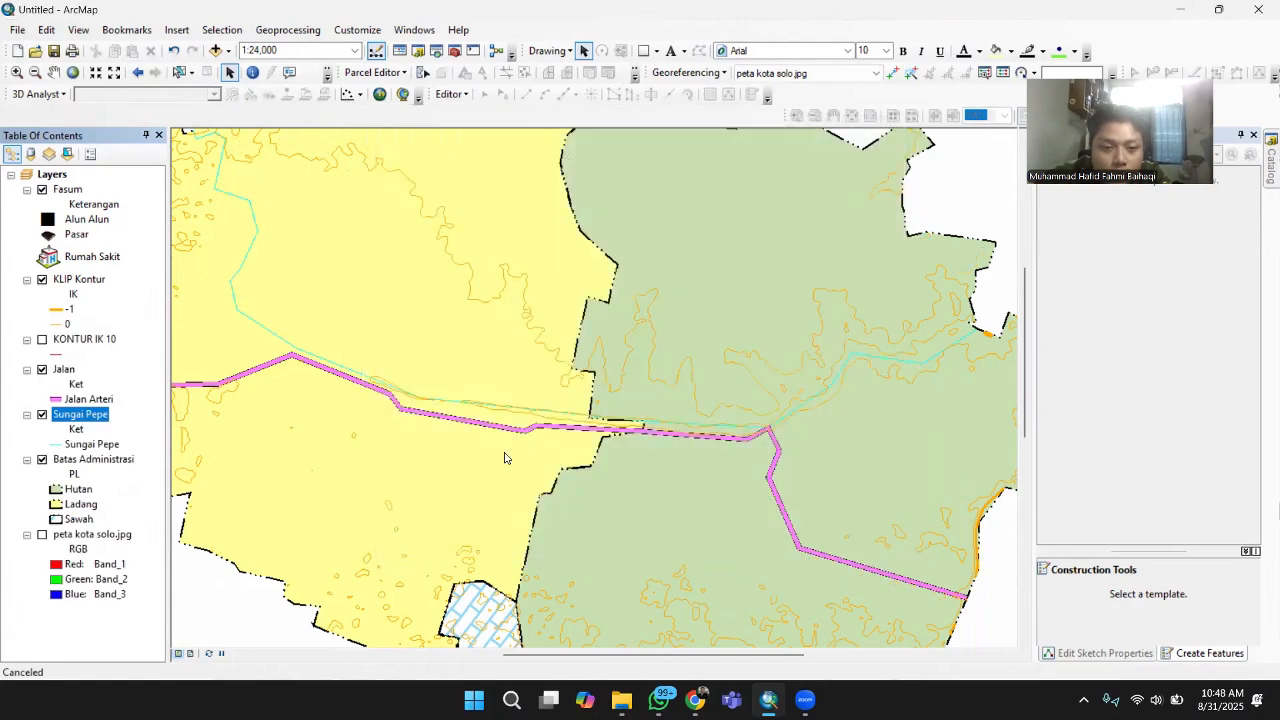
- Check the mask settings of the Sungai Pepe label text symbol and accept the layer's label settings
right_click(76, 414)
left_click(114, 398)
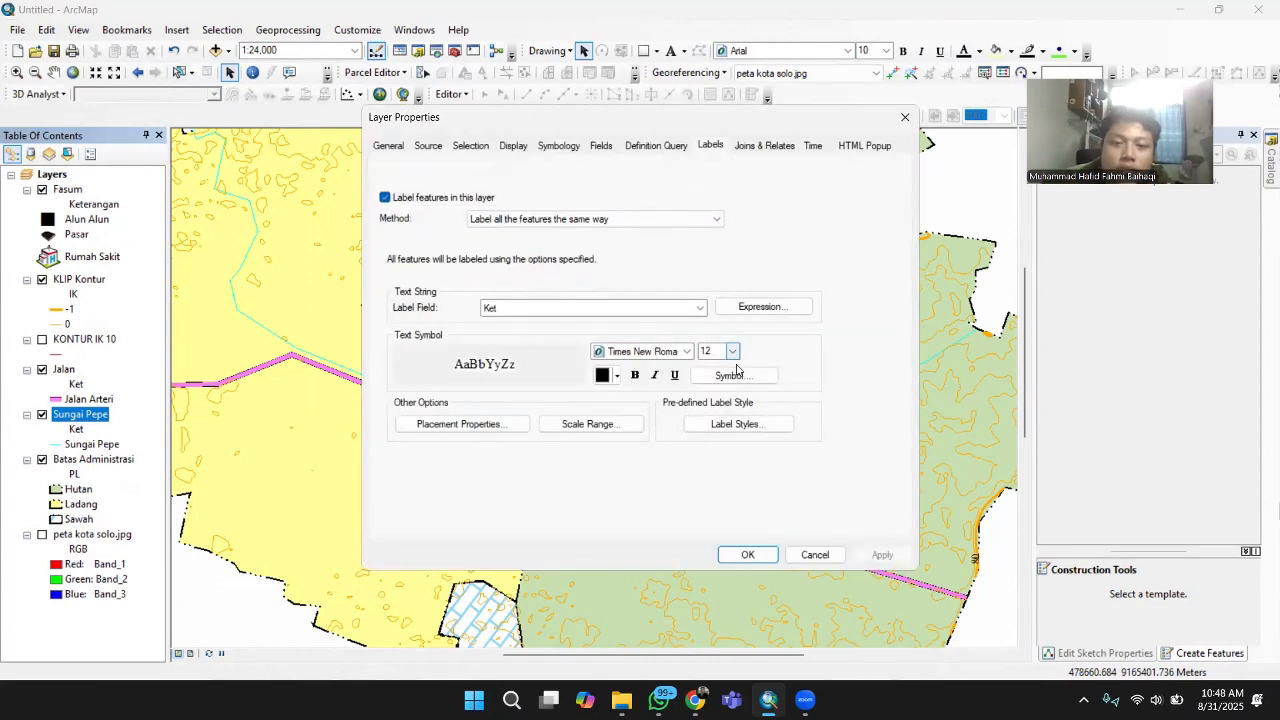
left_click(730, 375)
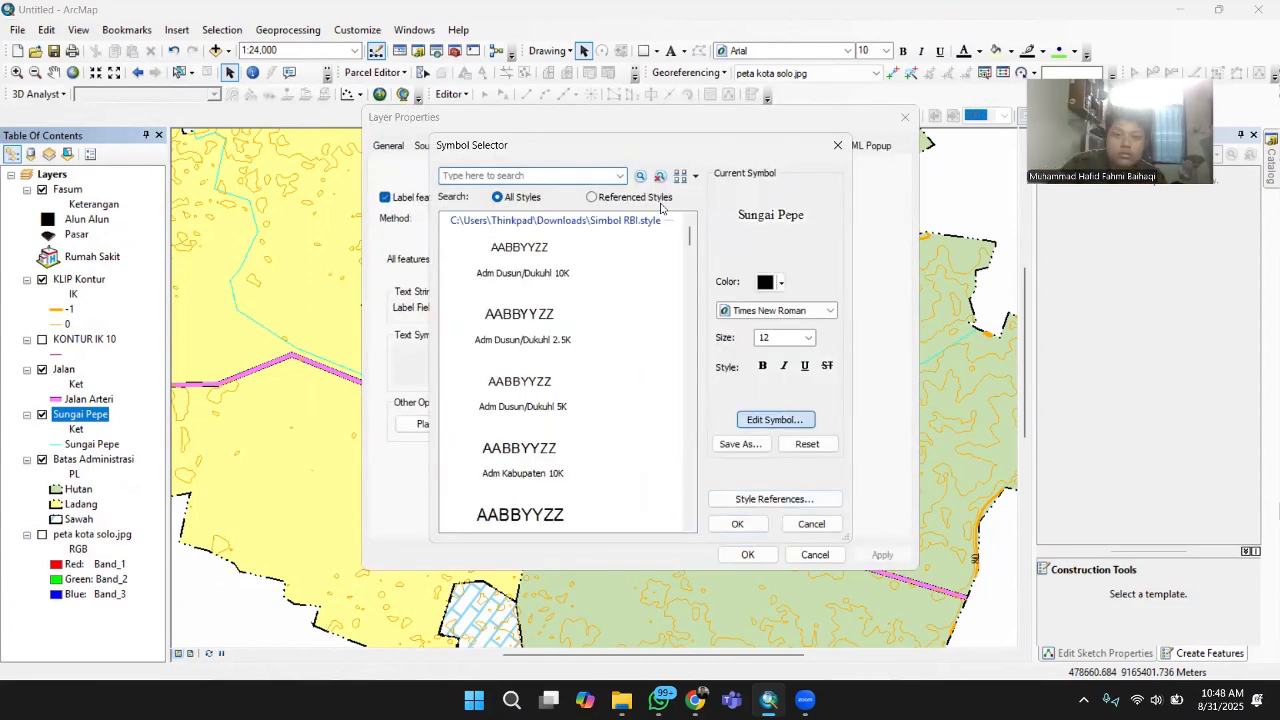
left_click(782, 418)
left_click(778, 221)
left_click(816, 521)
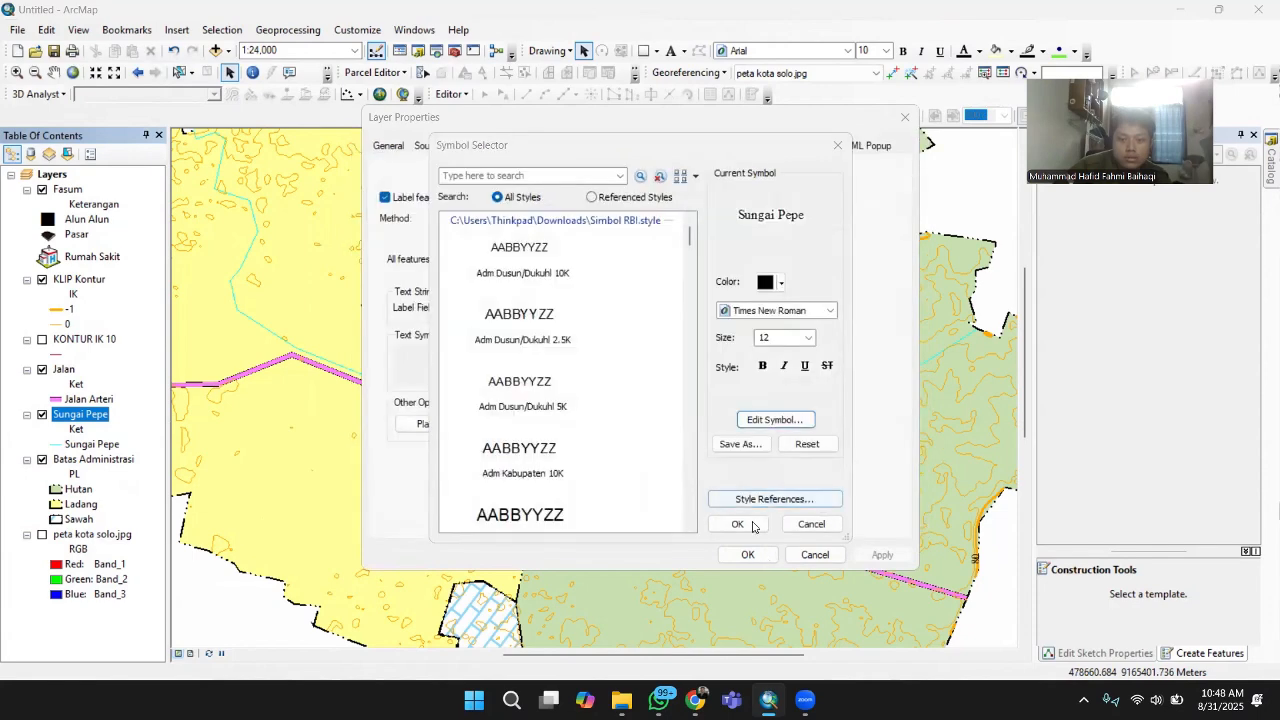
left_click(742, 499)
left_click(748, 554)
- Give the Batas Administrasi label text symbol a halo and display the layer's PL labels on the map
left_click_drag(488, 479, 561, 347)
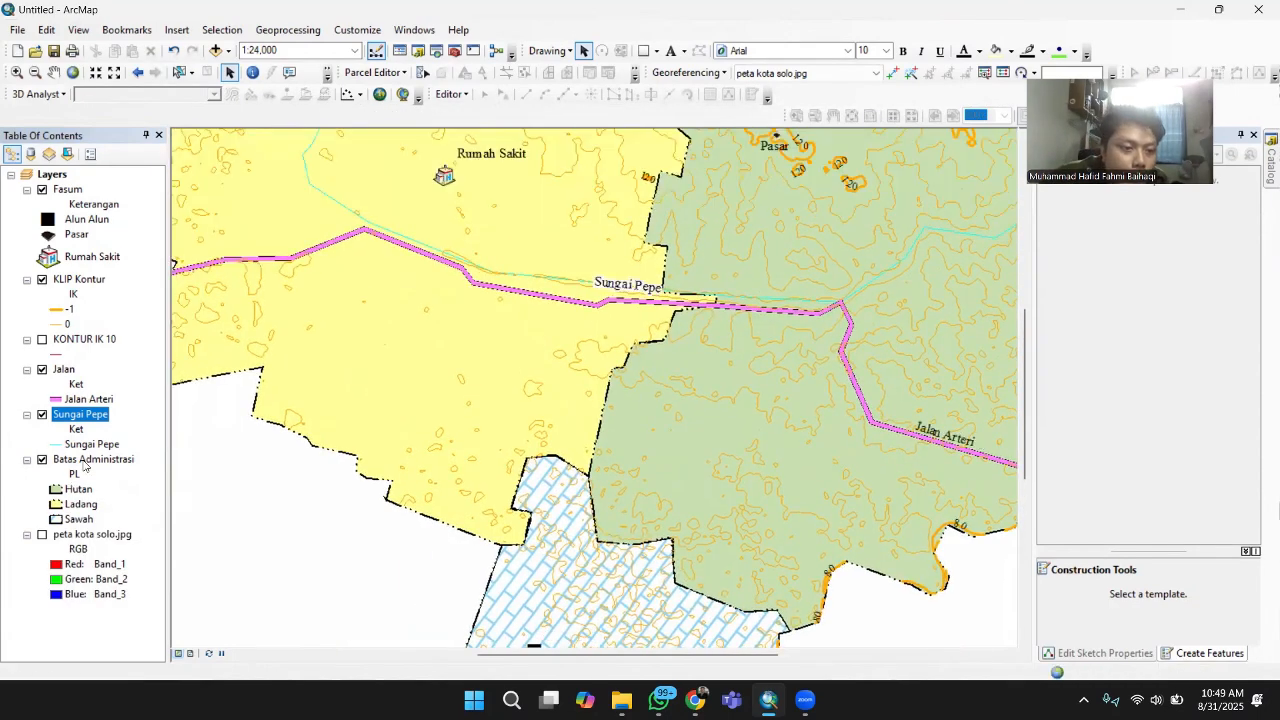
left_click(95, 459)
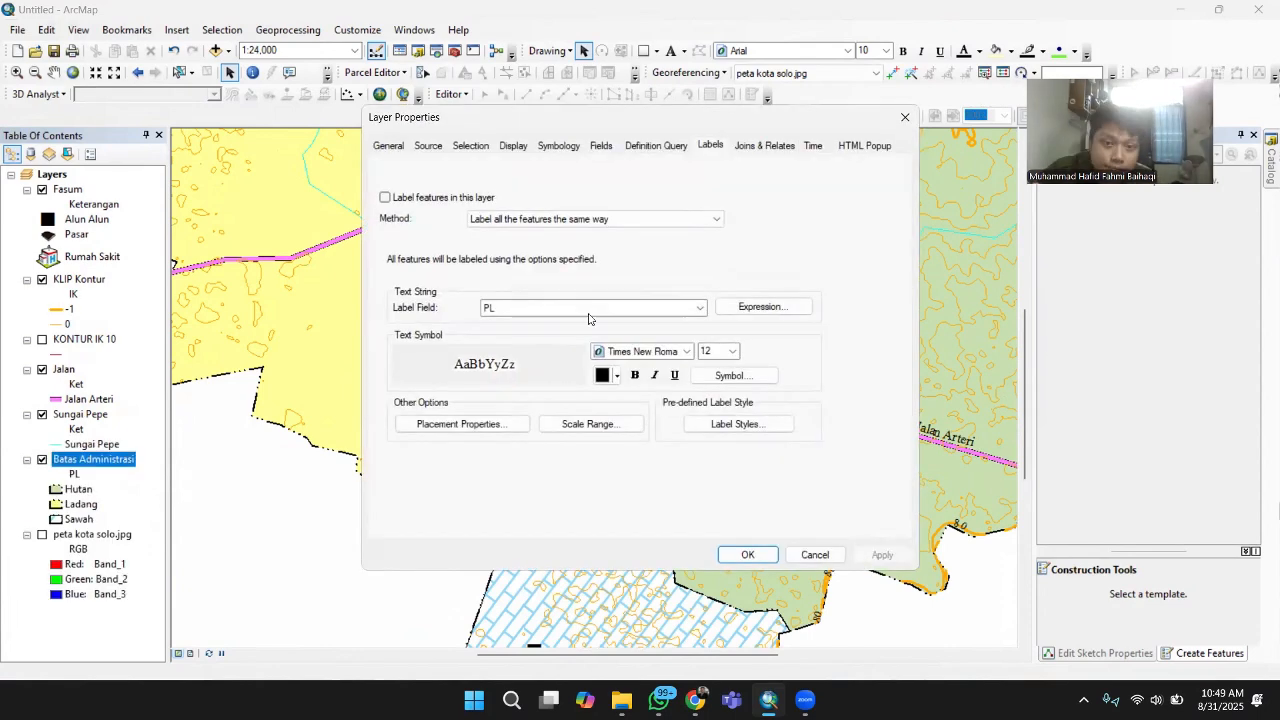
left_click(720, 376)
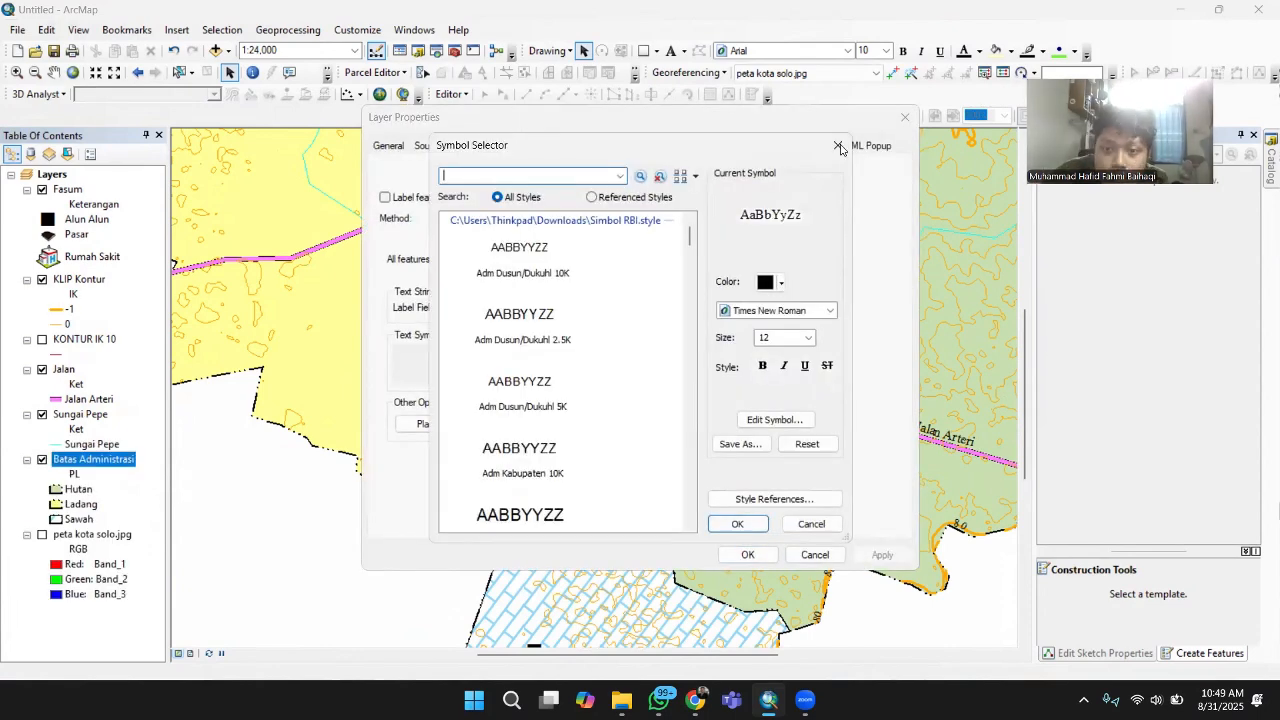
left_click(745, 520)
left_click(752, 555)
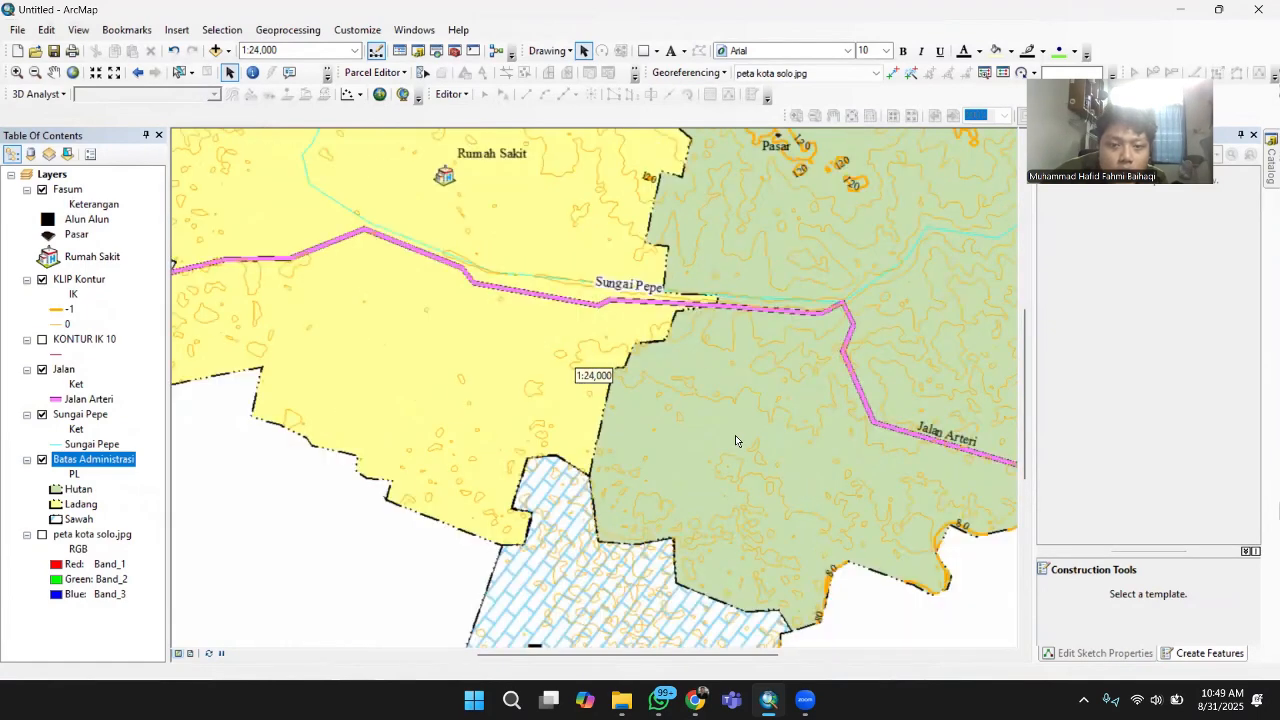
scroll(735, 435, "down", 2)
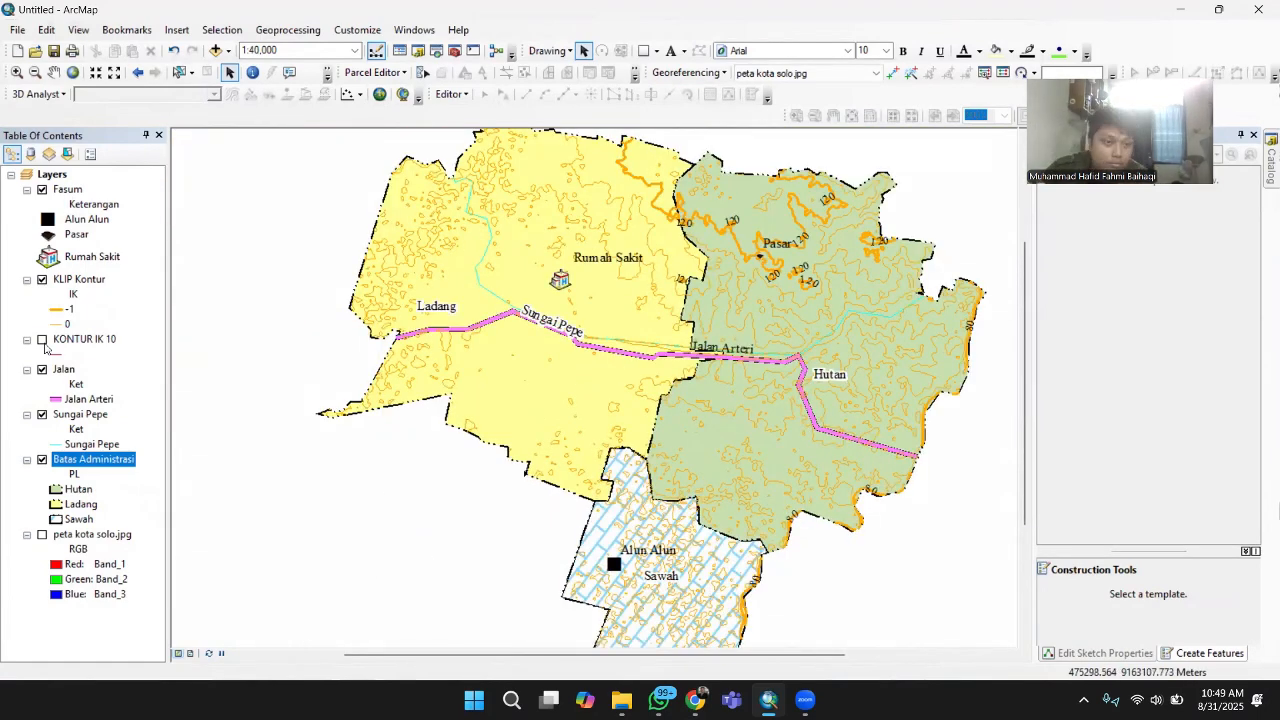
- Change the KLIP Kontur label expression to [ELEVATION] + "m" and apply the label settings
right_click(76, 280)
left_click(128, 627)
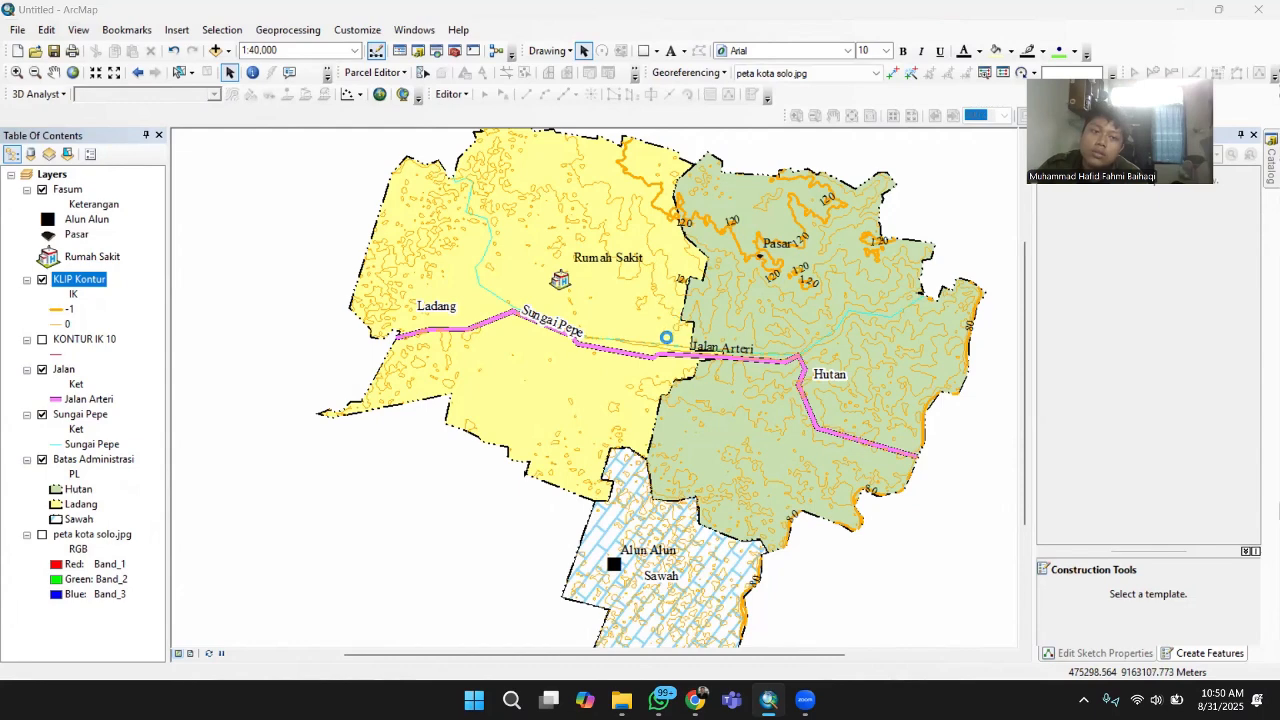
left_click(759, 308)
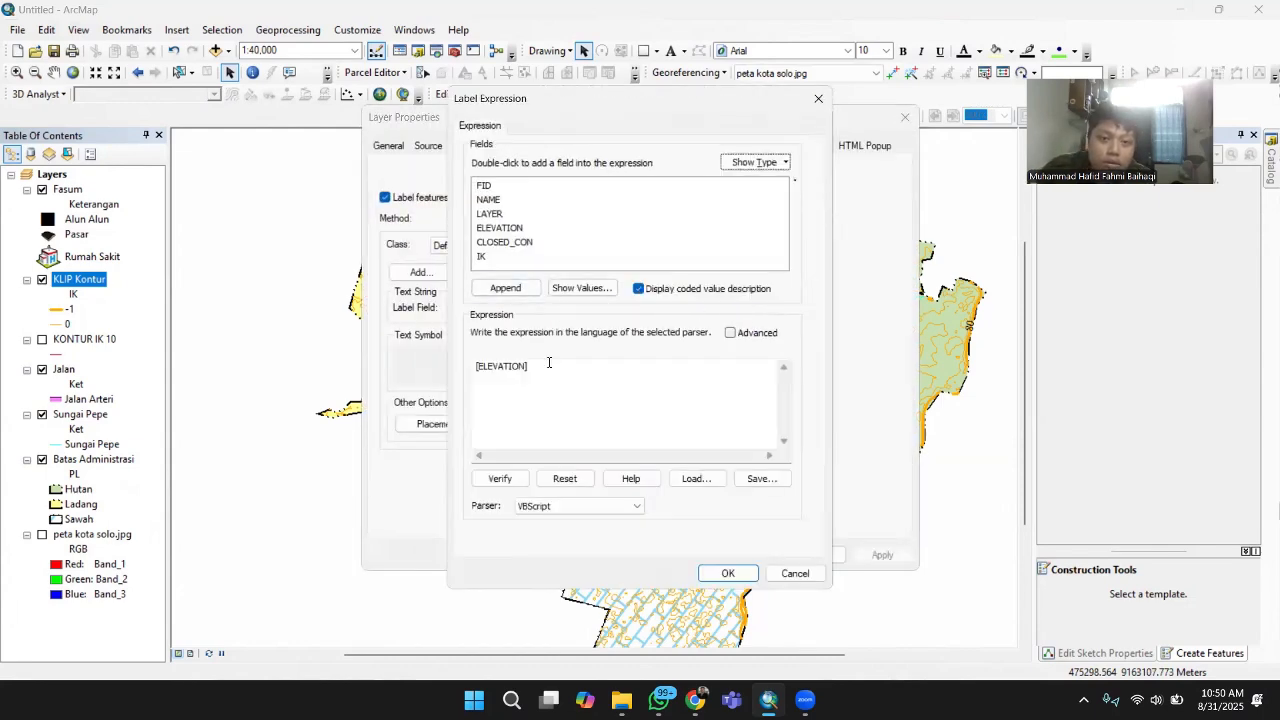
left_click(549, 366)
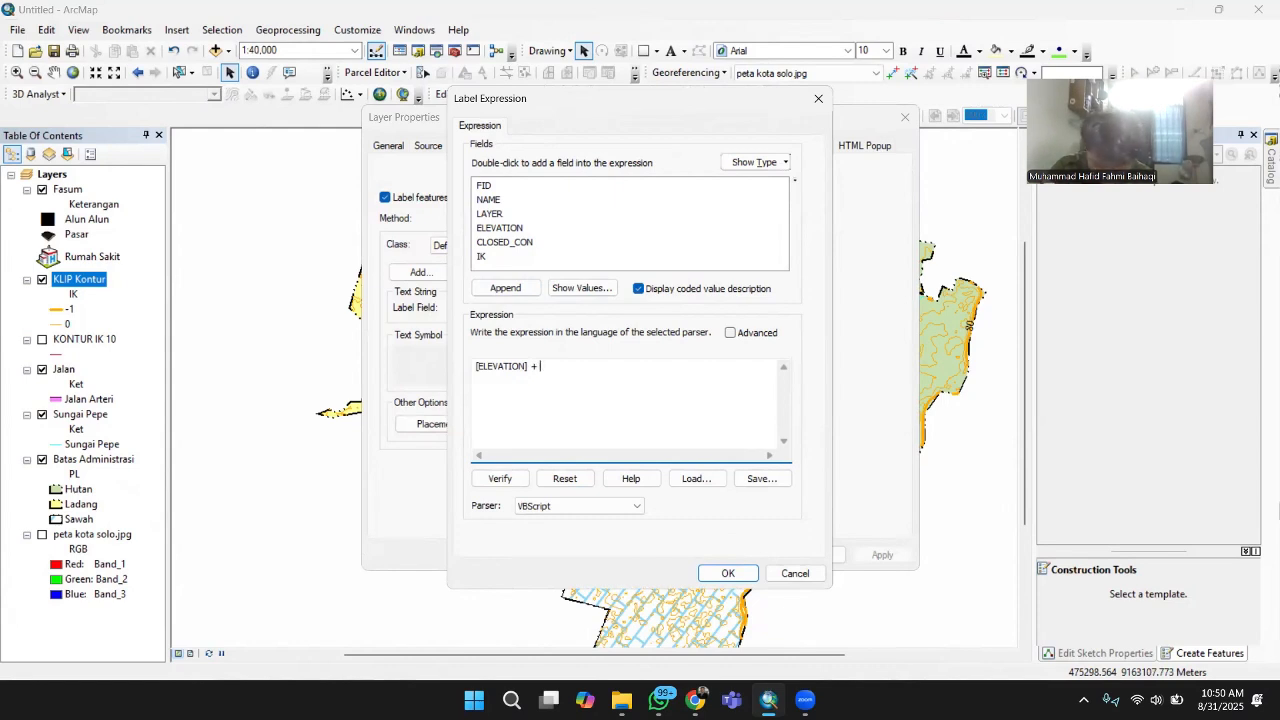
type("m\"")
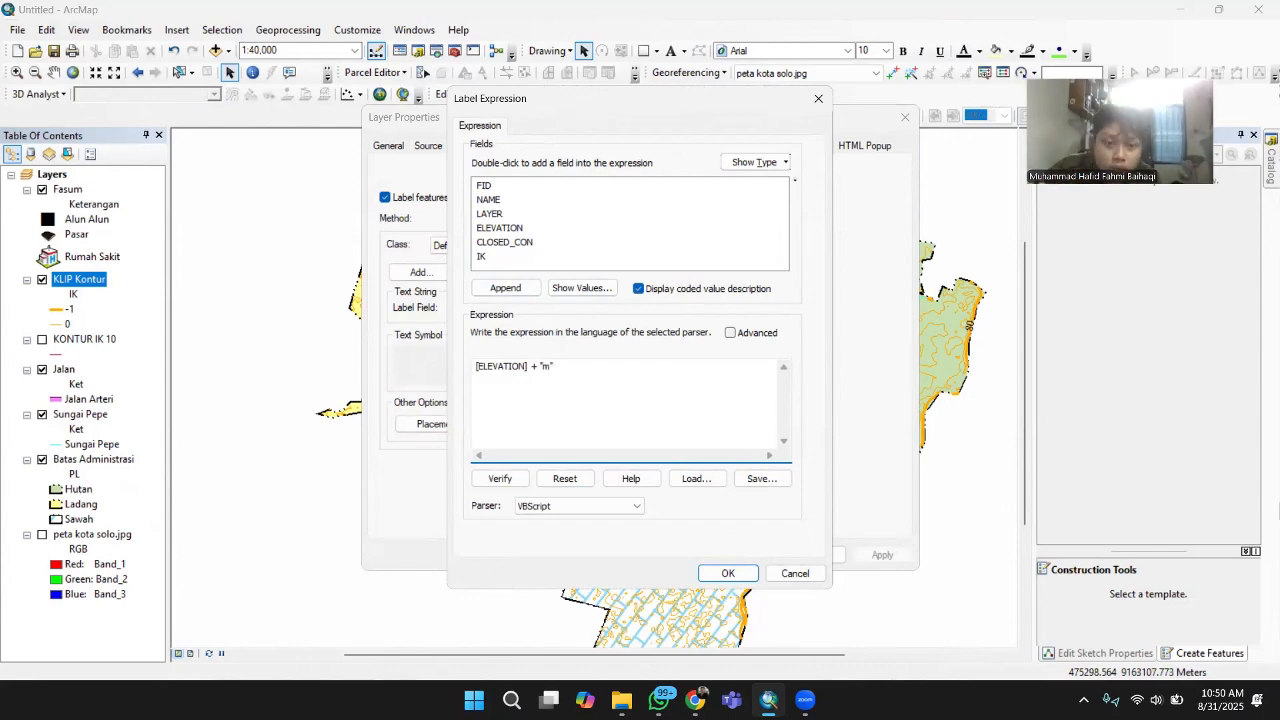
left_click(728, 573)
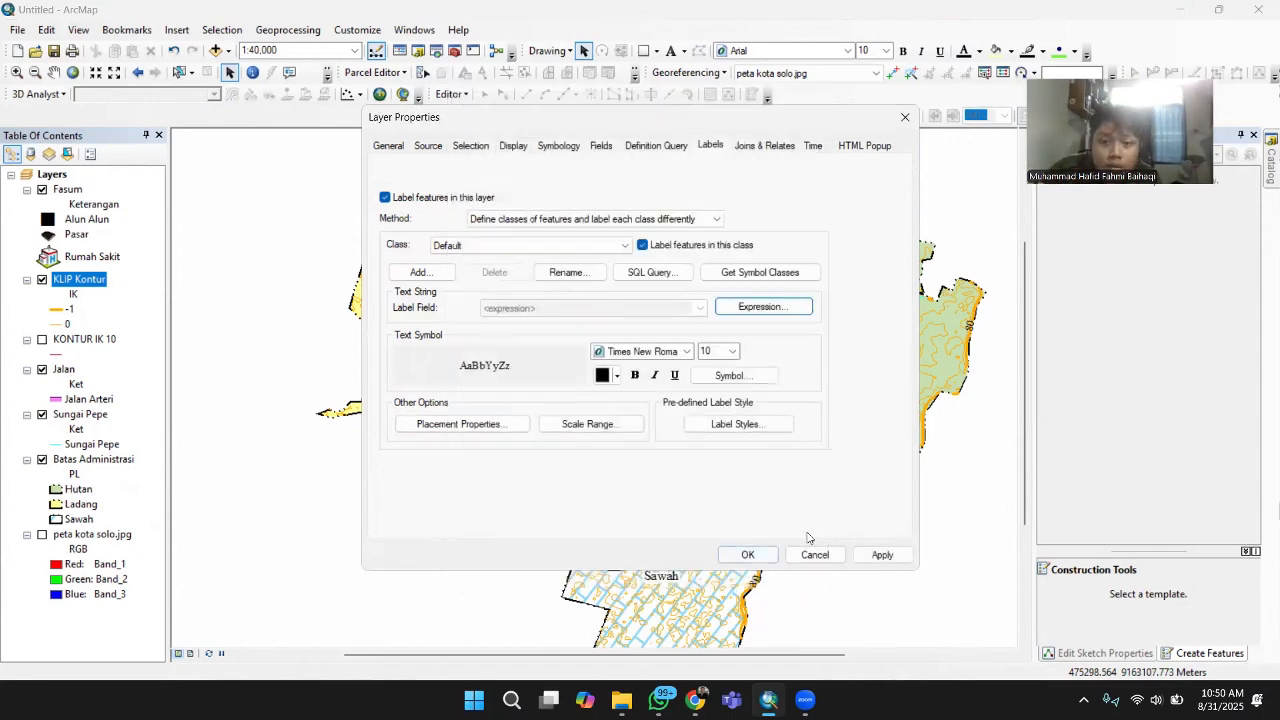
left_click(749, 554)
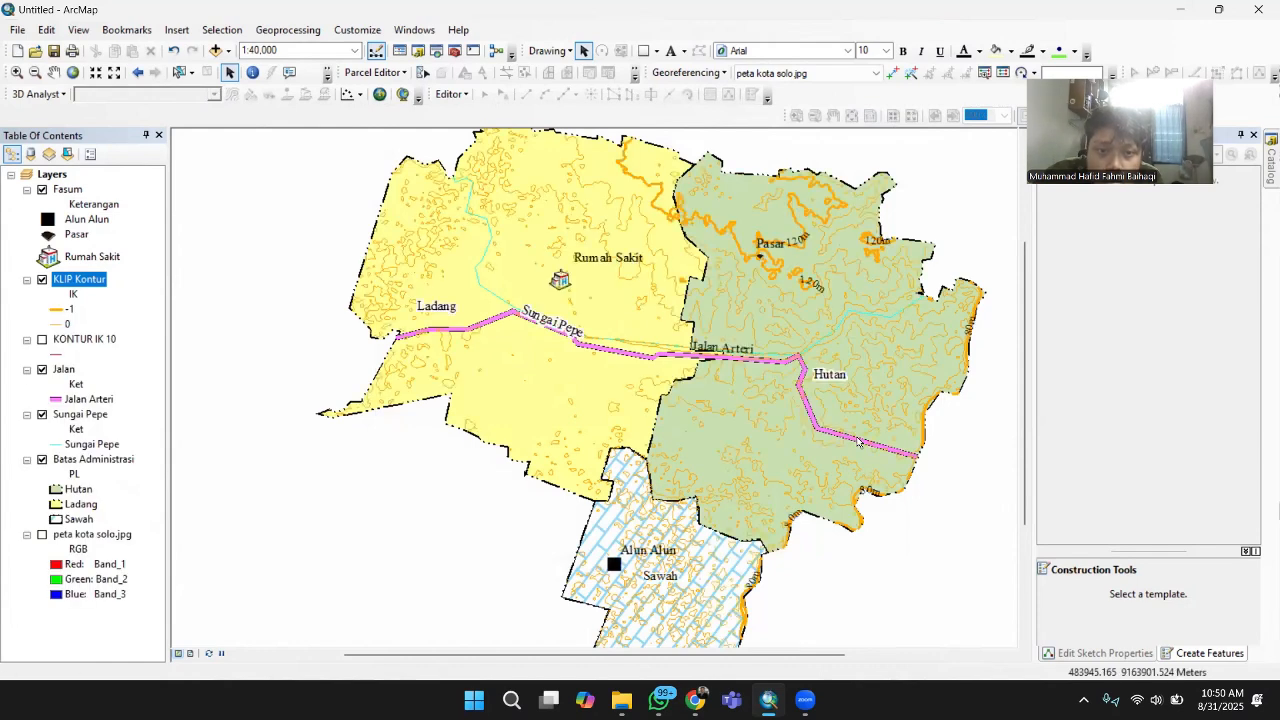